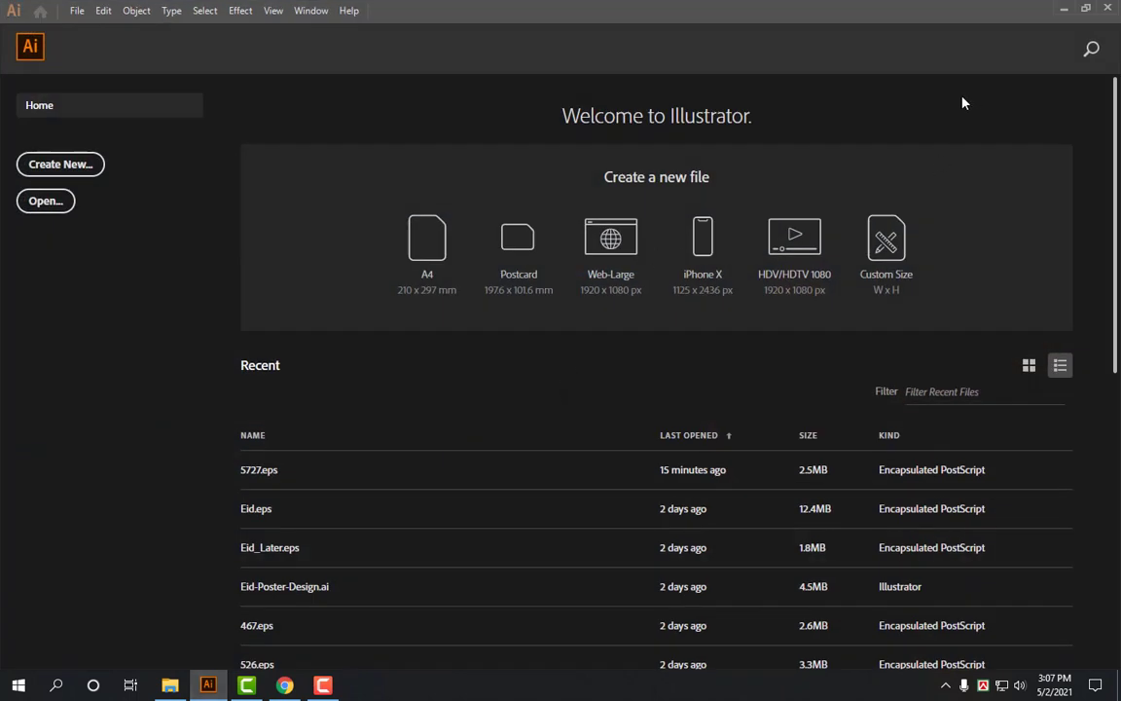
Create a new blank document, Untitled-3, and pan its empty artboard slightly.
key("ctrl+alt+n")
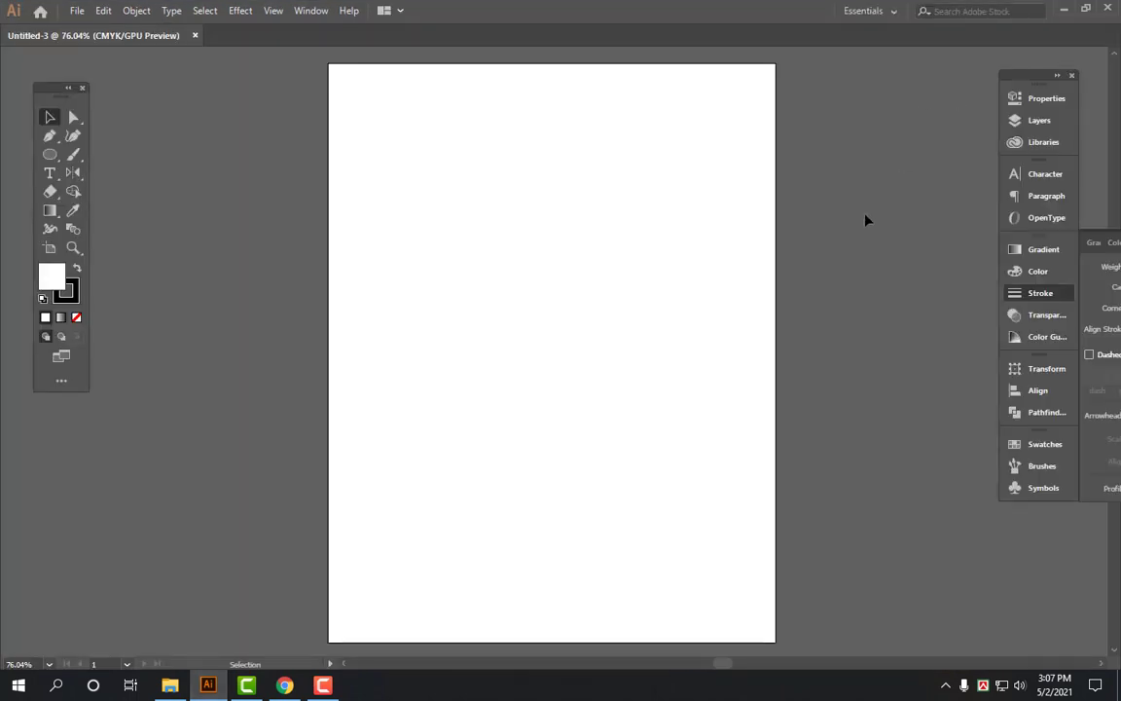
key("space")
left_click_drag(760, 351, 749, 353)
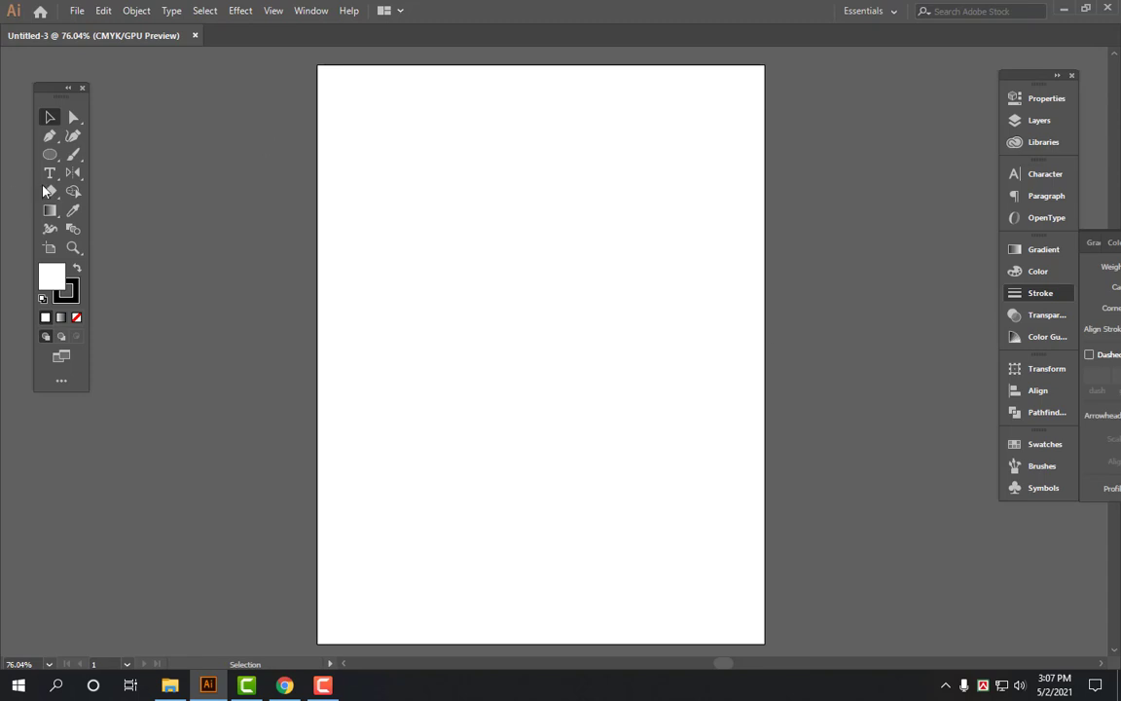
Draw a large circle with the Ellipse Tool, move it toward the page centre, and zoom out.
left_click(50, 154)
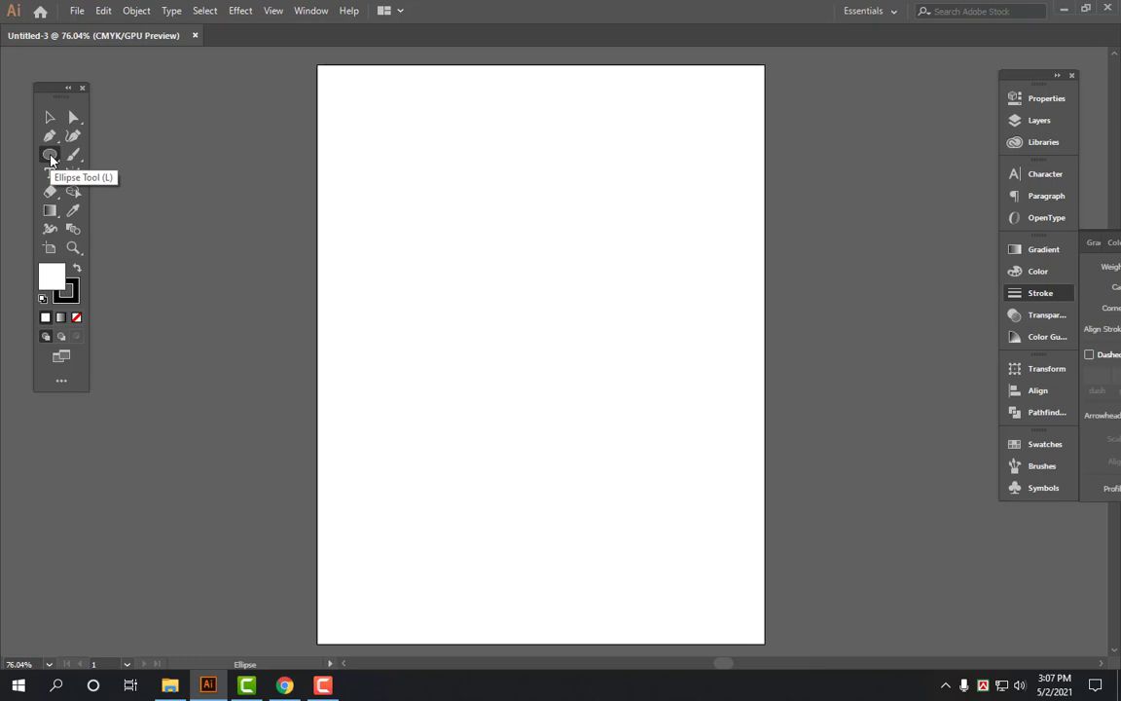
right_click(50, 155)
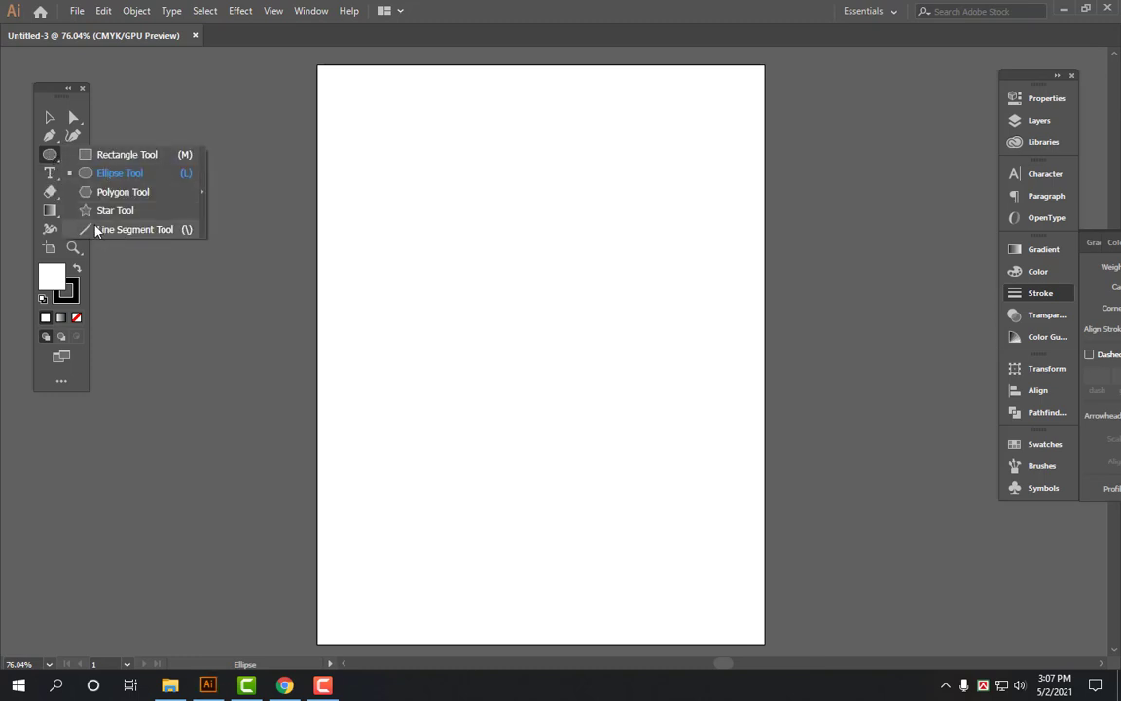
left_click(117, 173)
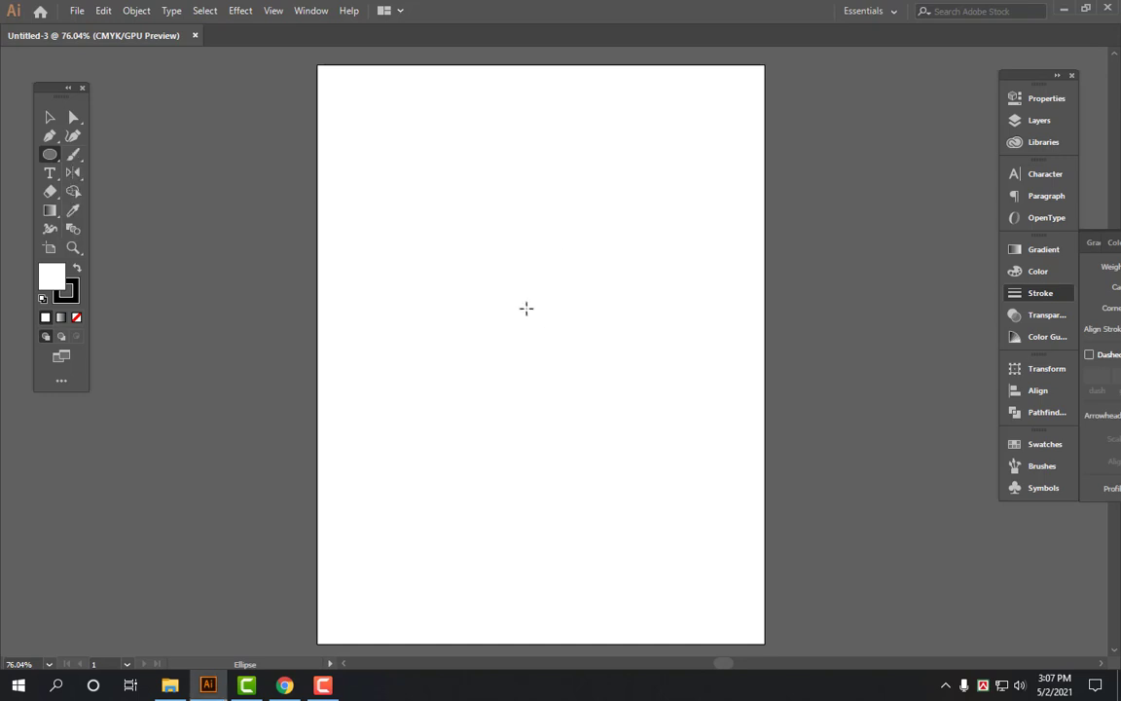
left_click_drag(514, 287, 650, 397)
key("v")
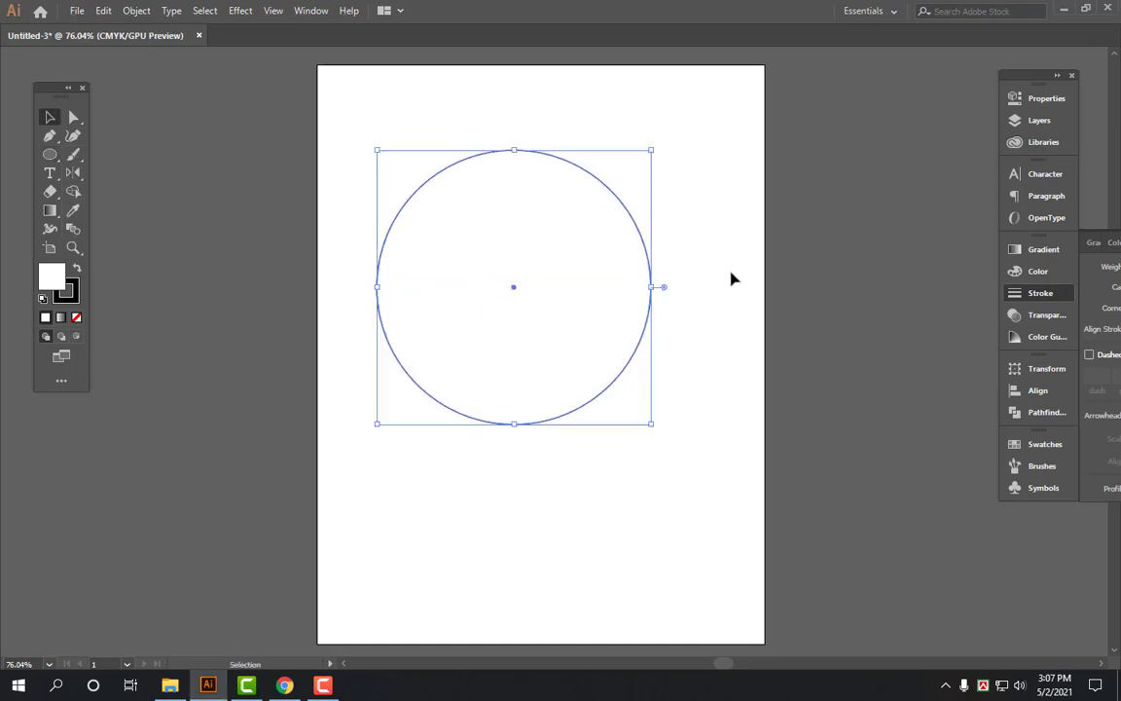
left_click_drag(530, 316, 564, 357)
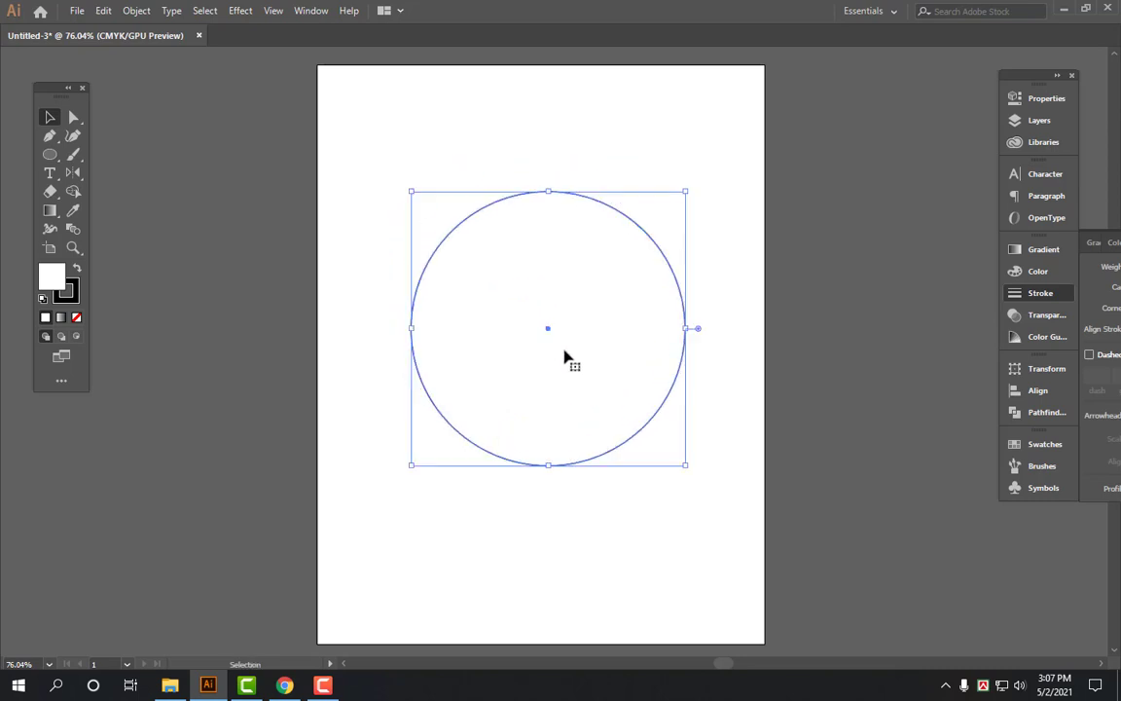
key("ctrl+minus")
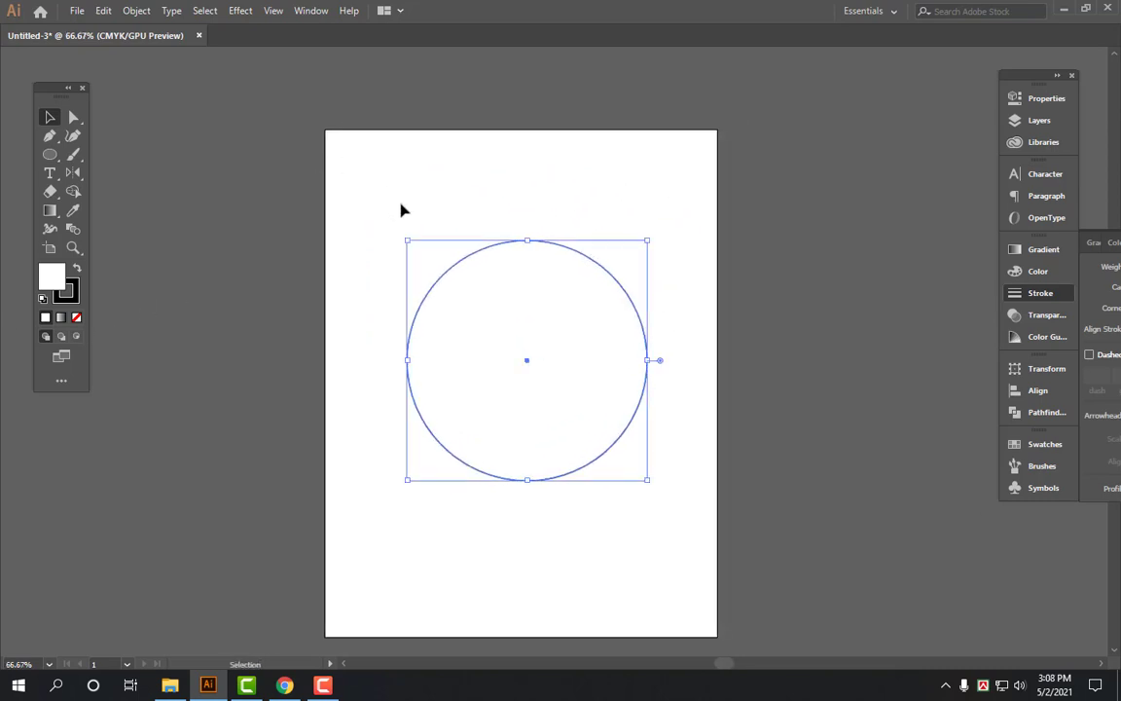
Draw a page-wide square with black fill and no stroke, and send it behind the circle.
key("m")
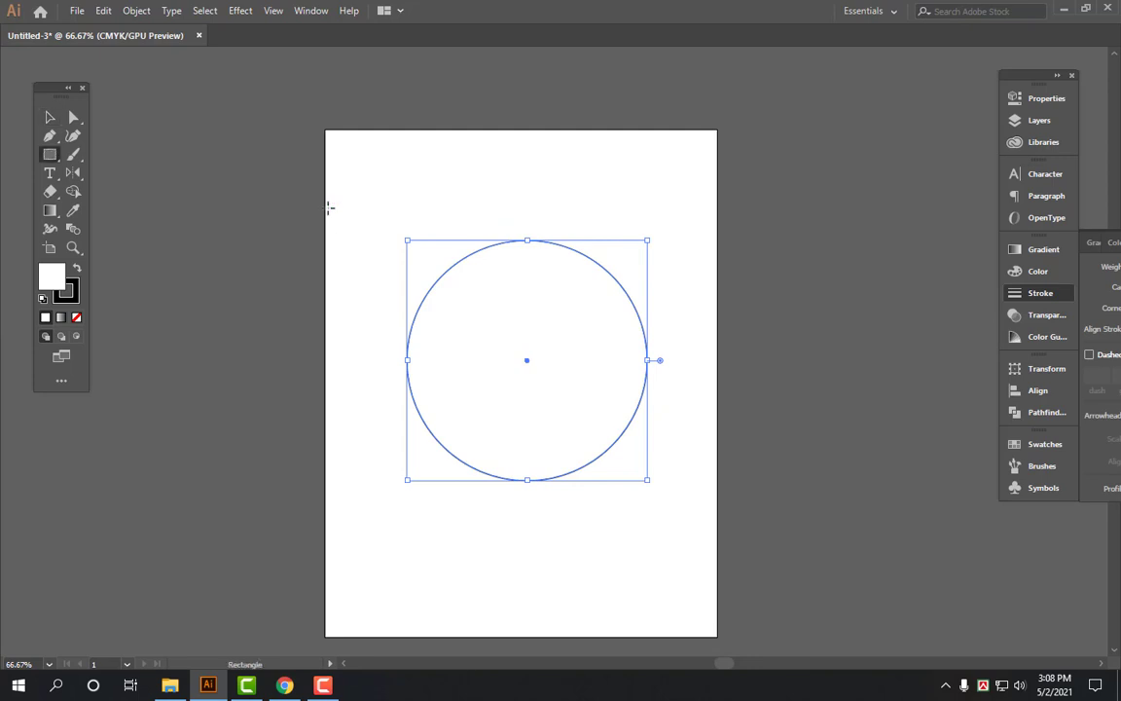
left_click_drag(326, 207, 715, 488)
key("v")
left_click(76, 270)
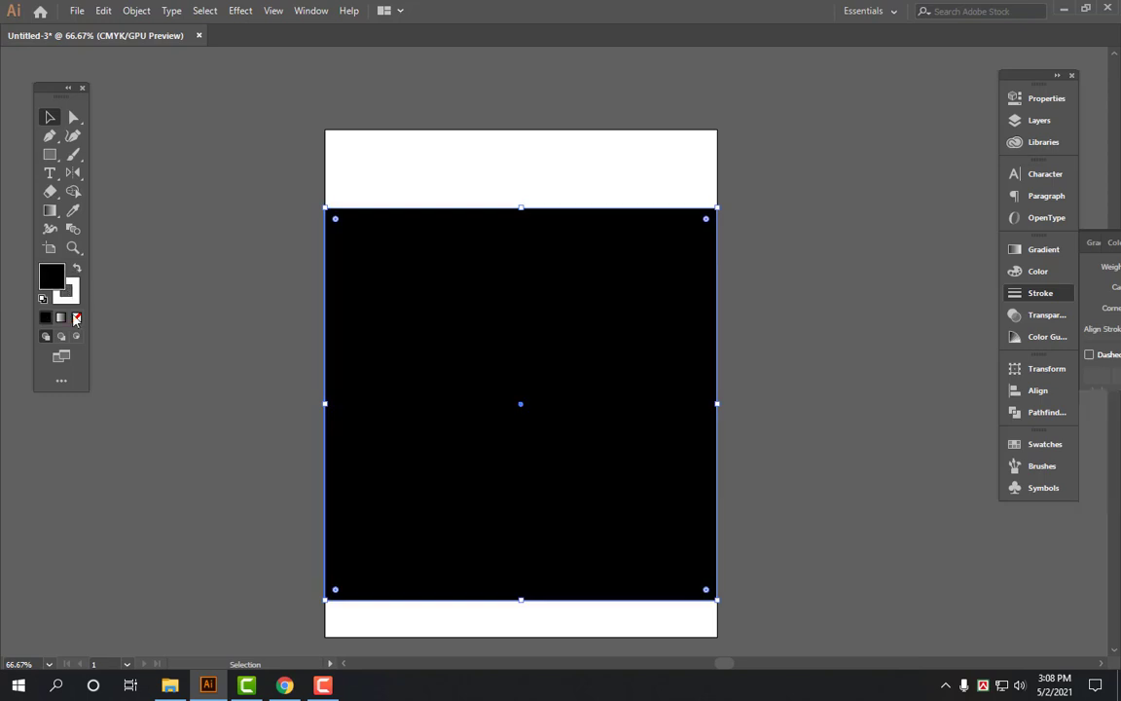
left_click(1037, 271)
left_click(1088, 346)
left_click_drag(538, 381, 574, 305)
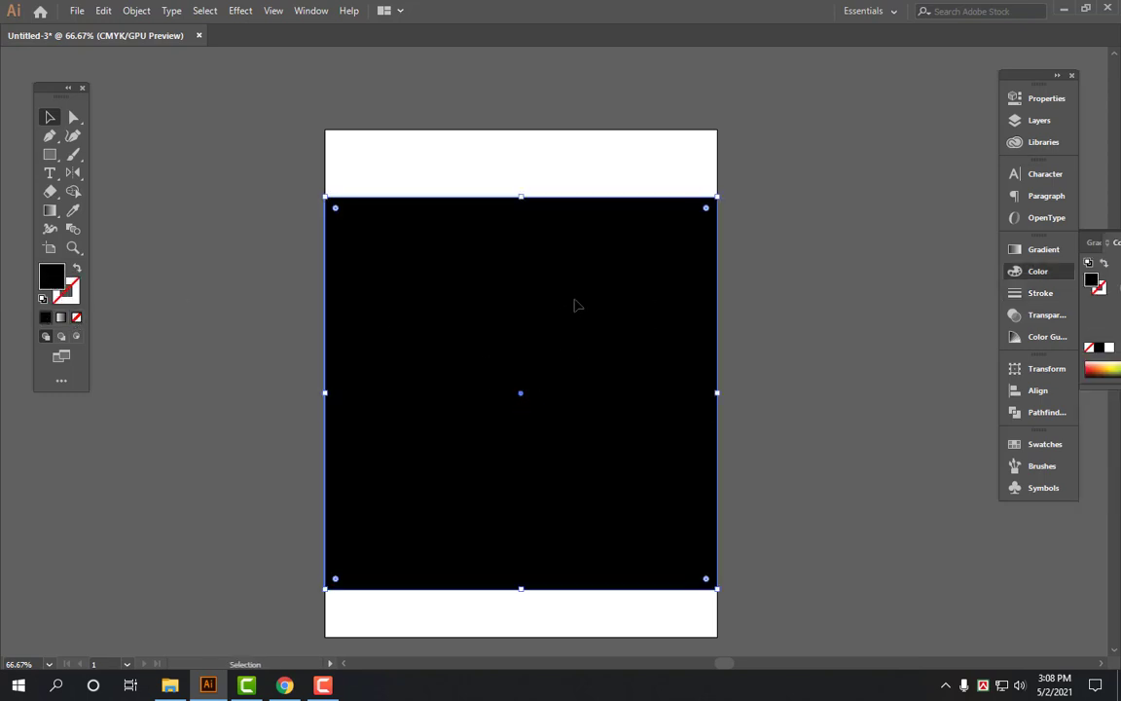
key("ctrl+shift+bracketleft")
Zoom in on the circle and background, recentre the white circle, and select the black square.
left_click(862, 228)
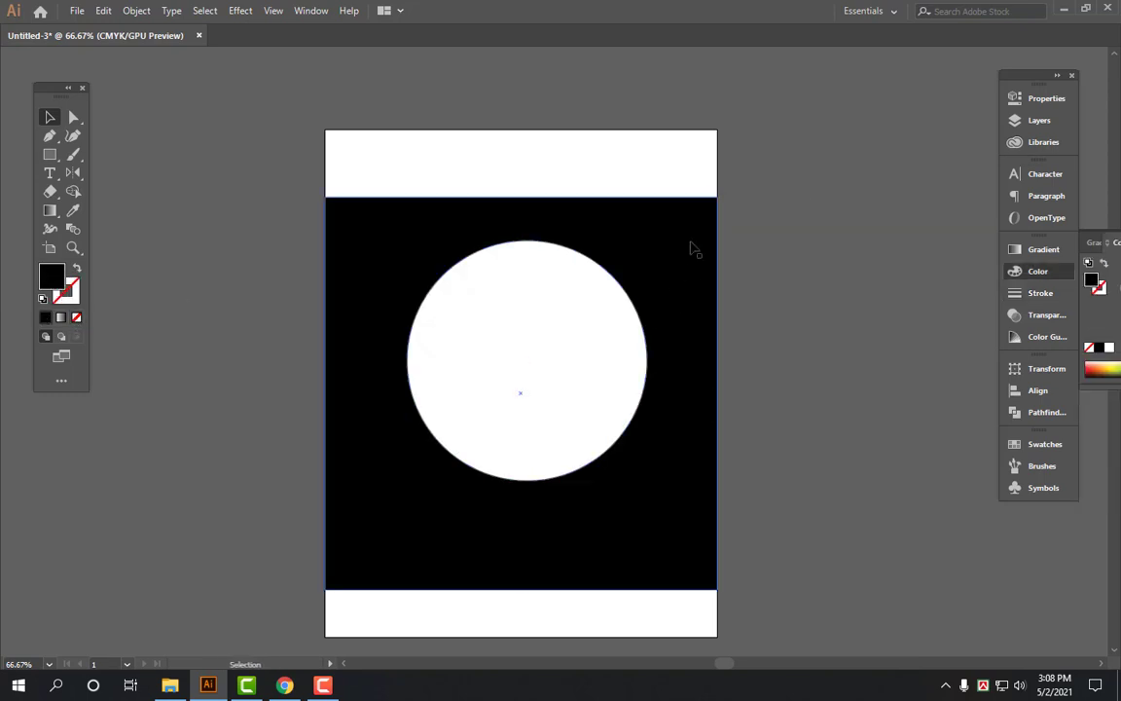
left_click(708, 304)
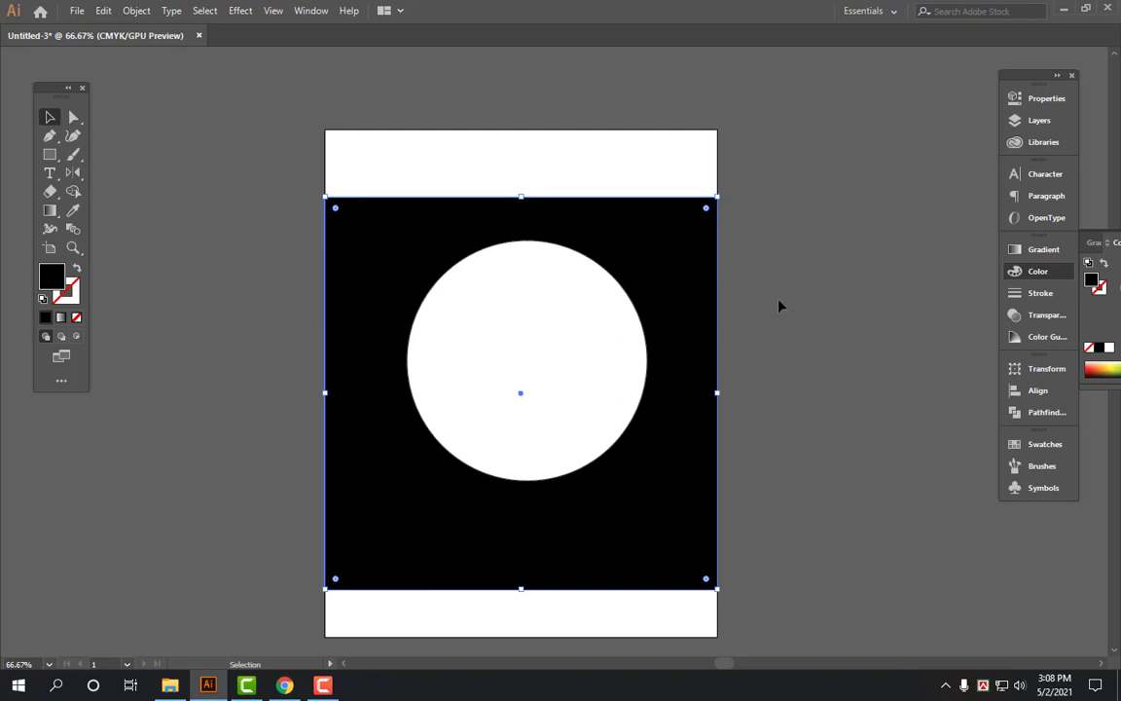
left_click(790, 320, "ctrl")
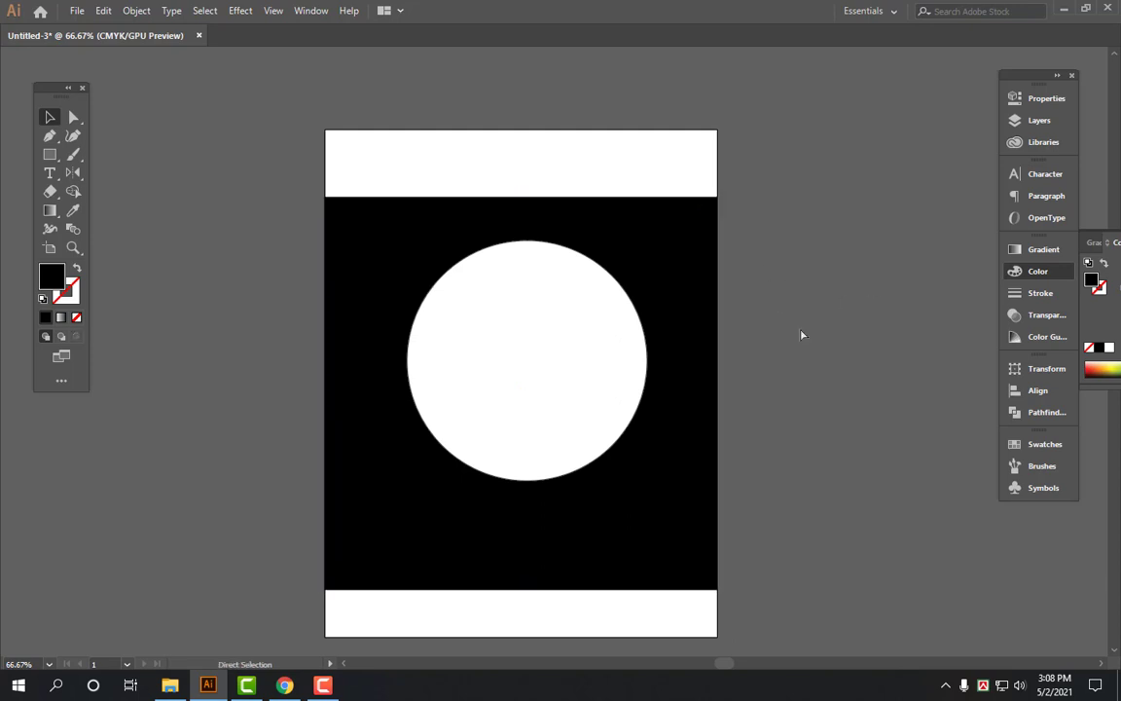
left_click(573, 404)
left_click_drag(470, 343, 612, 391)
left_click(621, 327)
left_click(946, 202)
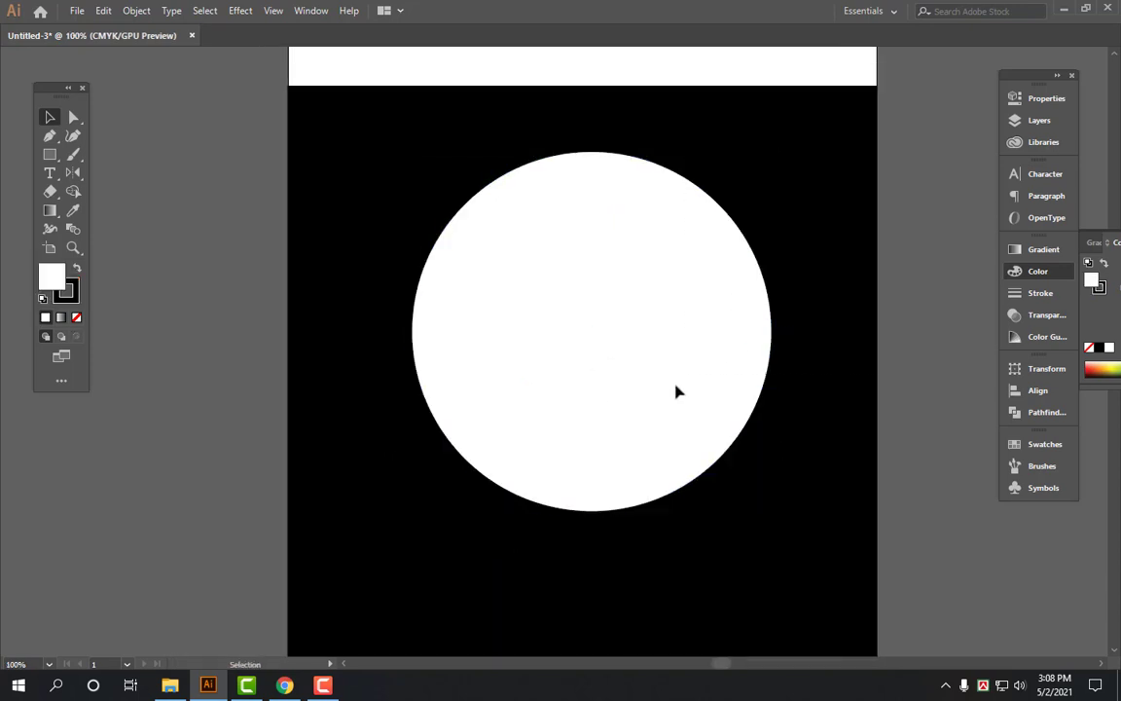
left_click(679, 391)
scroll(642, 302, "down", 1)
mouse_move(623, 301)
left_mouse_down()
mouse_move(610, 342)
mouse_move(620, 353)
left_mouse_up()
scroll(628, 352, "up", 1)
left_click(754, 302)
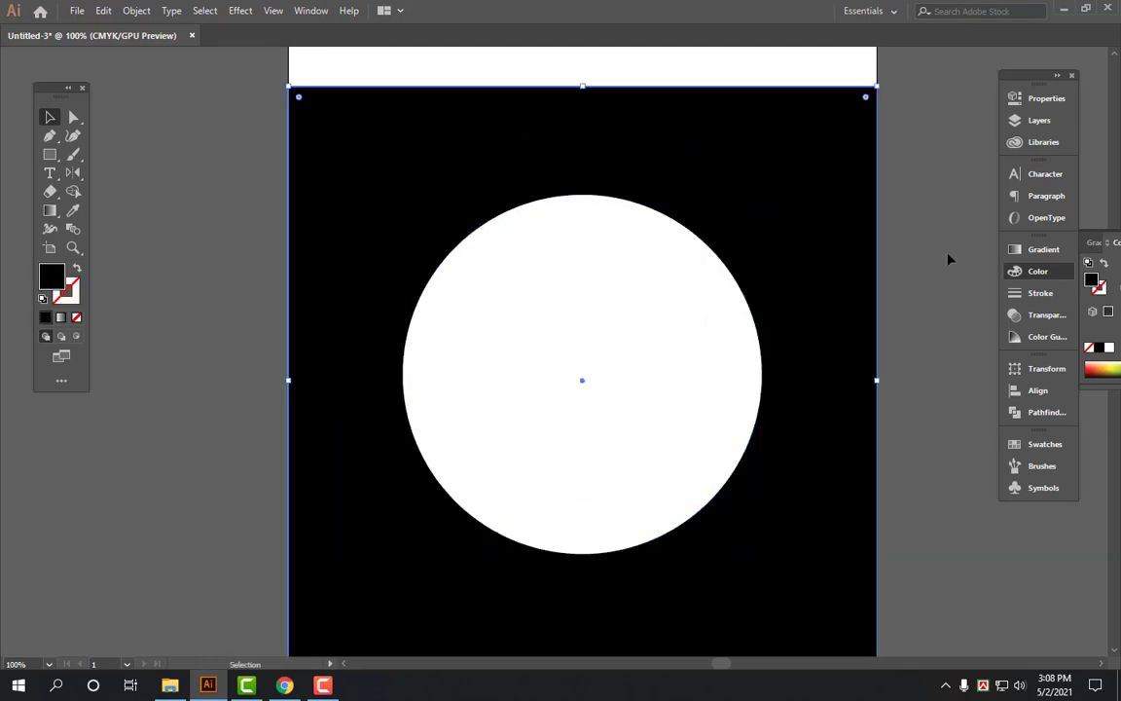
Open the Align panel, select the white circle, and turn on the rulers.
left_click(973, 351)
key("ctrl+a")
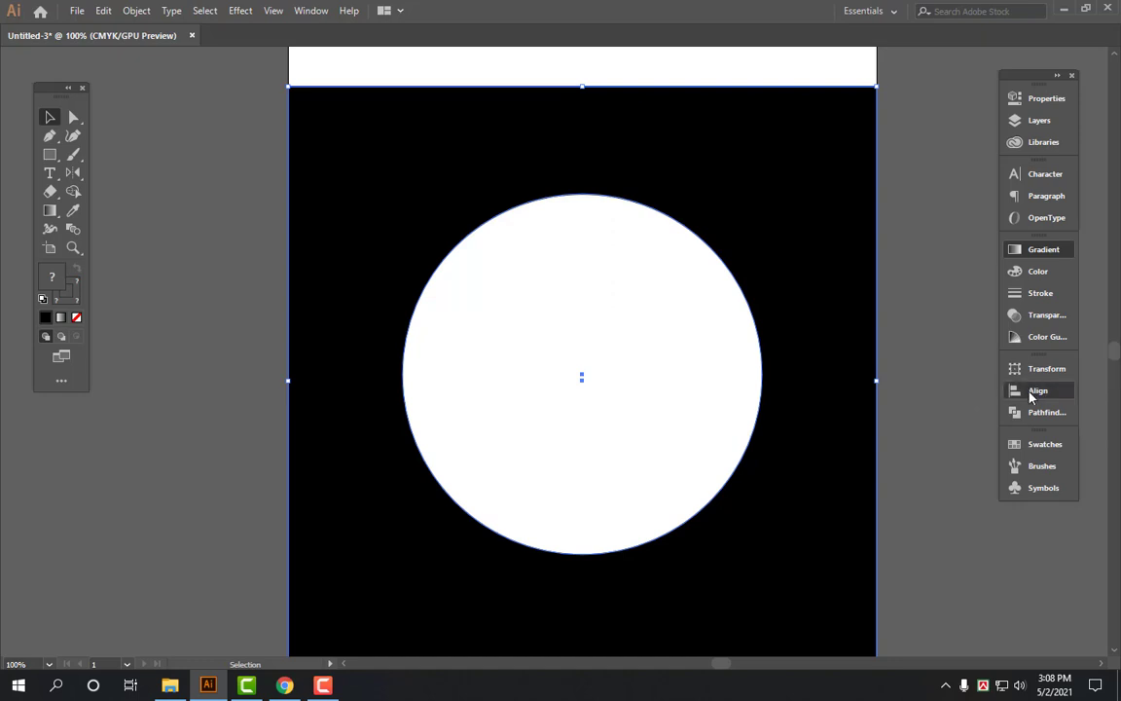
left_click(1033, 390)
left_click(913, 260)
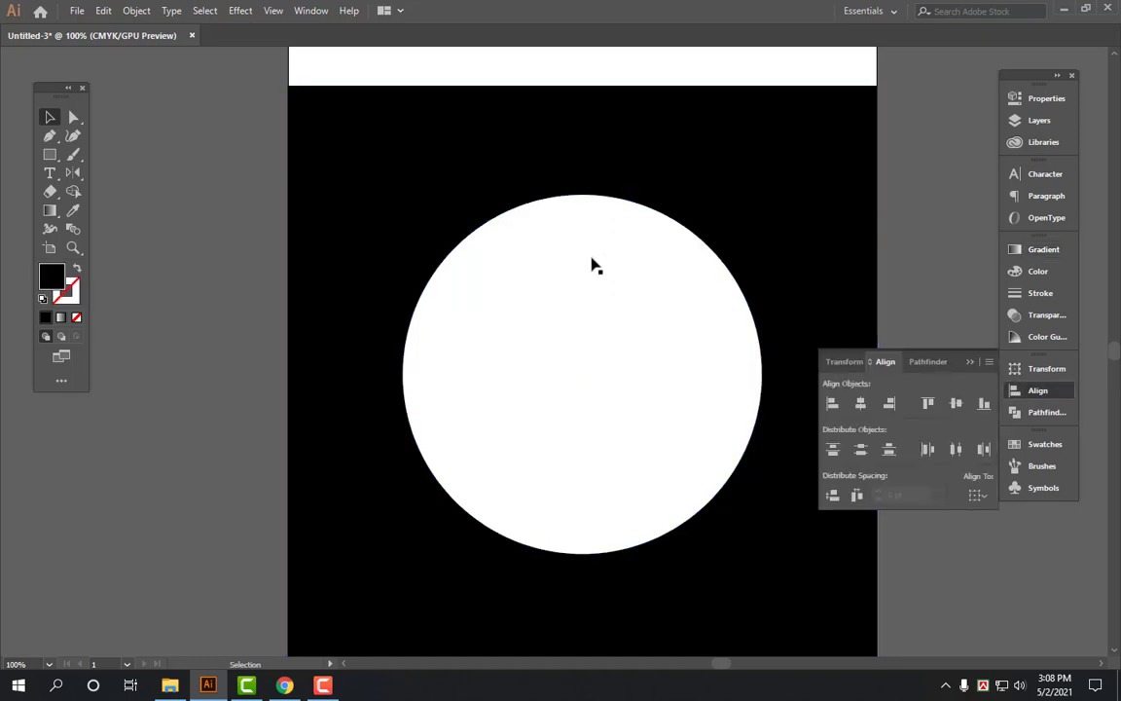
left_click(596, 266)
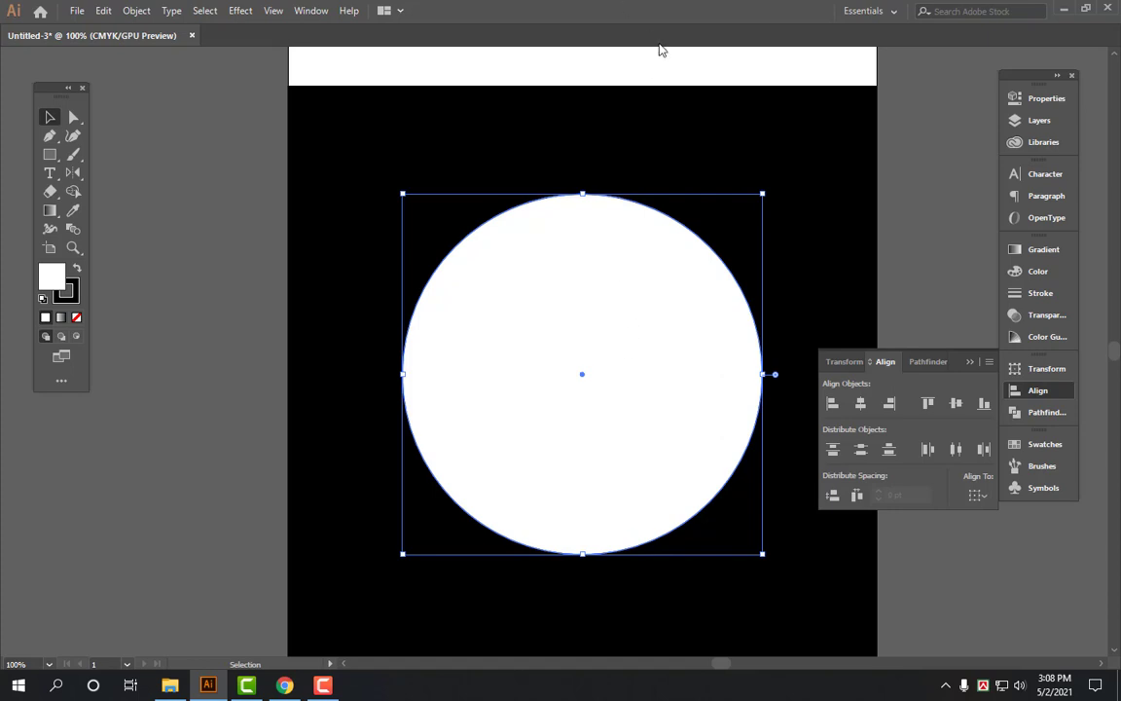
key("a")
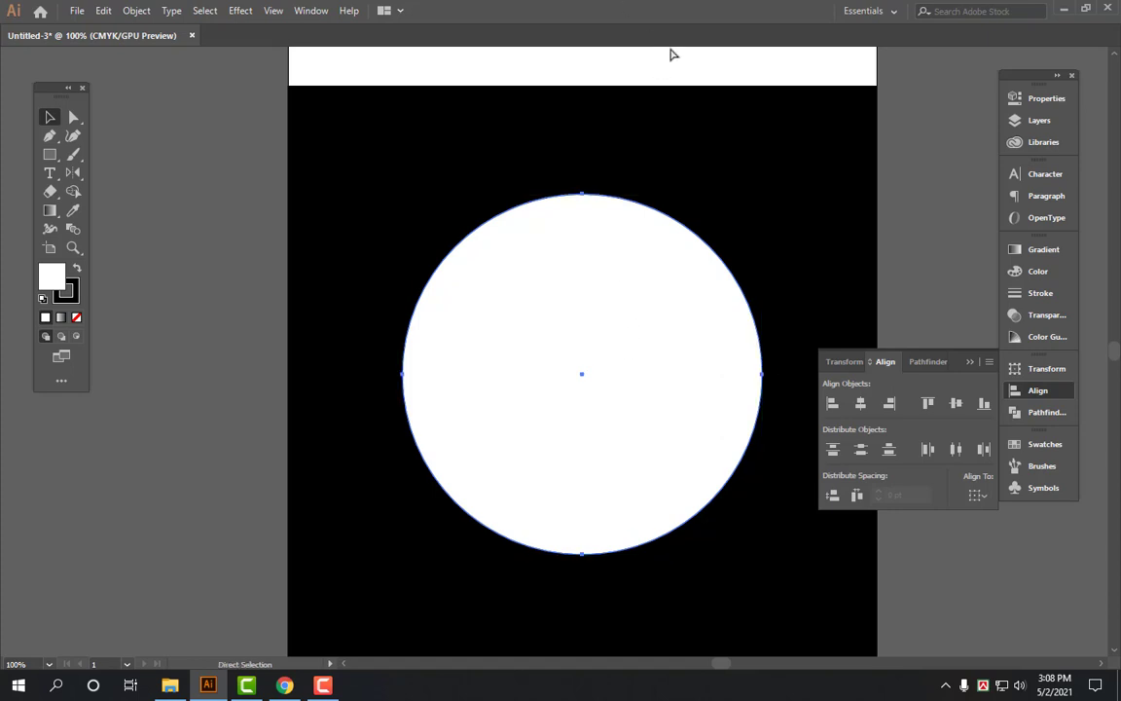
key("v")
key("ctrl+r")
Set rulers to inches, add crossing guides through the circle's centre, and swap its fill and stroke.
right_click(705, 56)
left_click(773, 94)
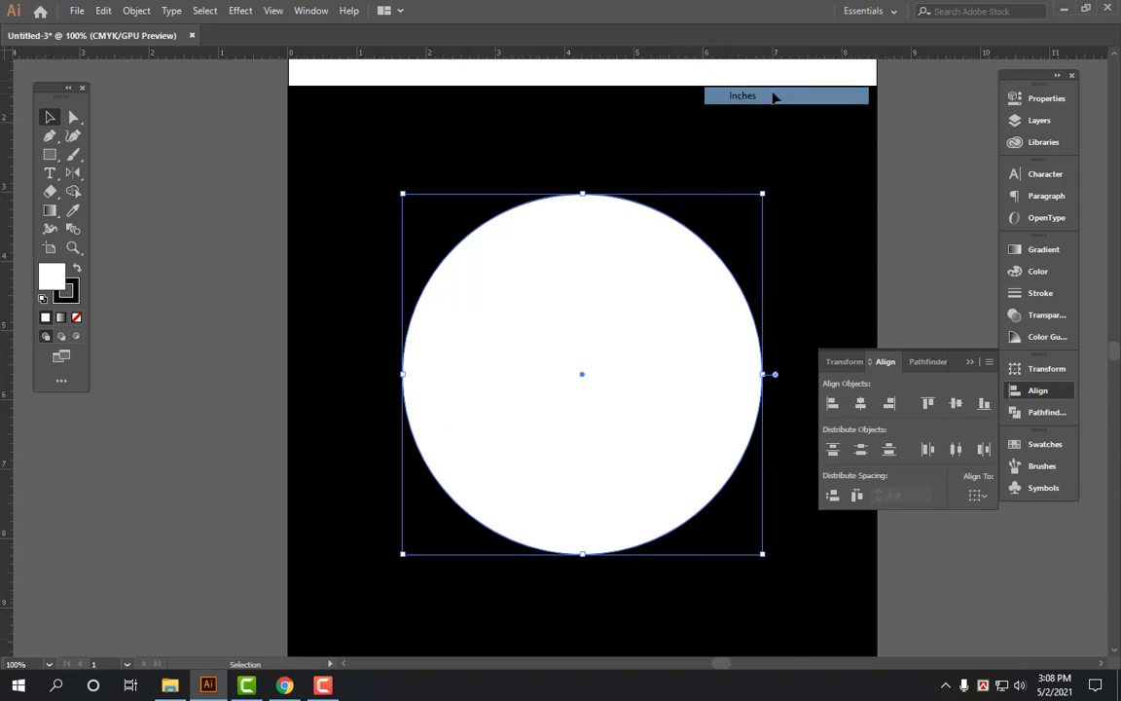
left_click_drag(13, 413, 581, 385)
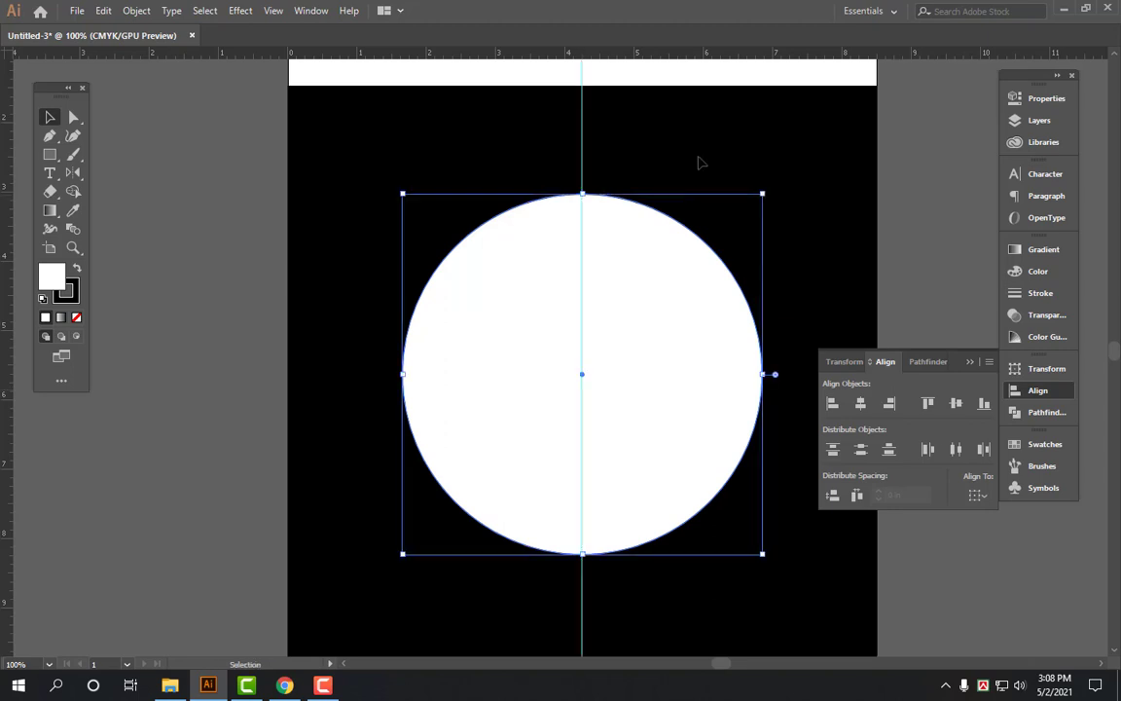
left_click(741, 70)
left_click_drag(660, 415, 662, 375)
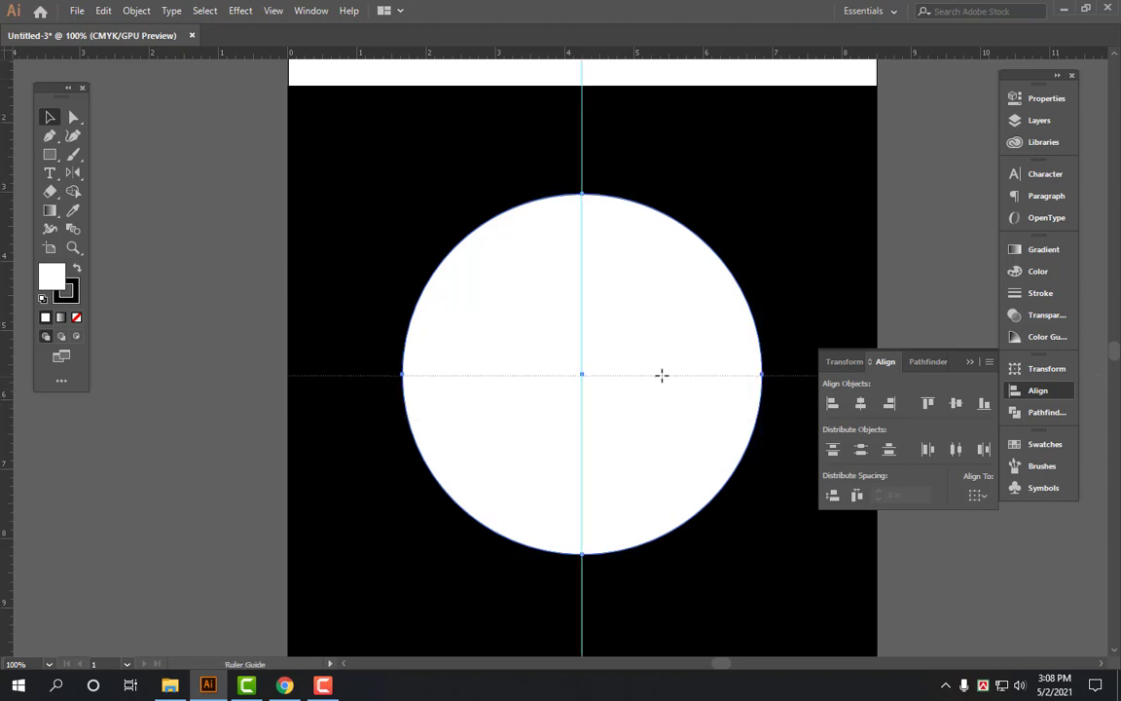
scroll(604, 360, "right", 2)
left_click(581, 302)
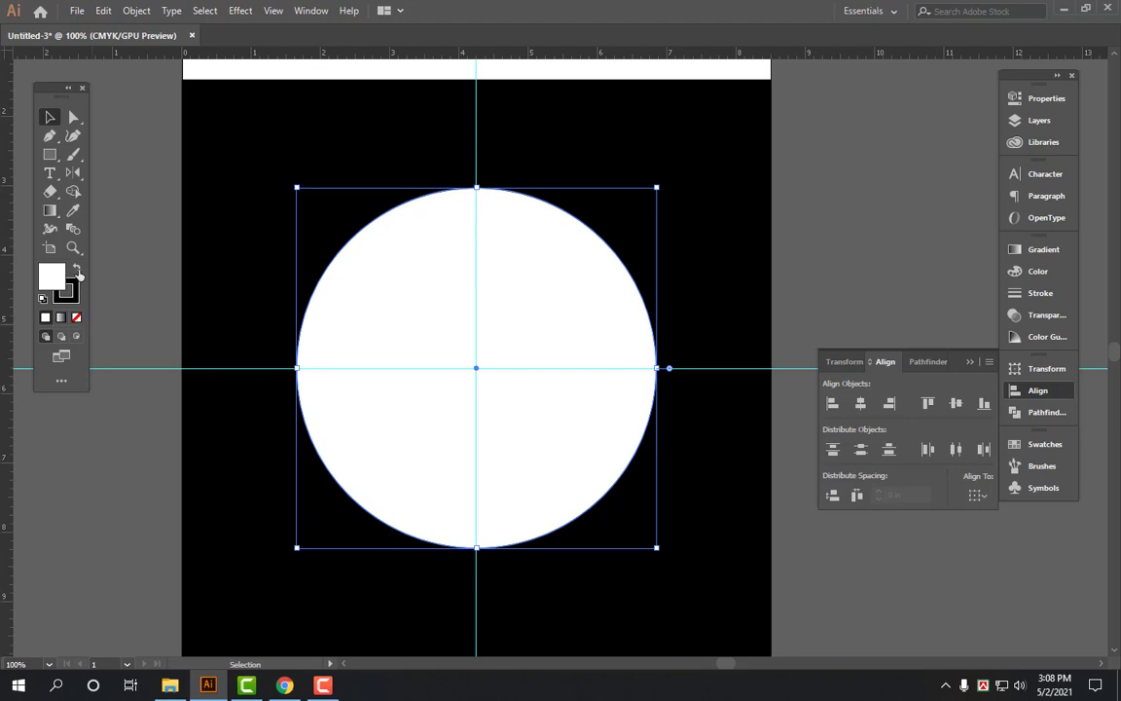
left_click(77, 270)
Remove the circle's fill so it becomes a white outline ring.
left_click(76, 317)
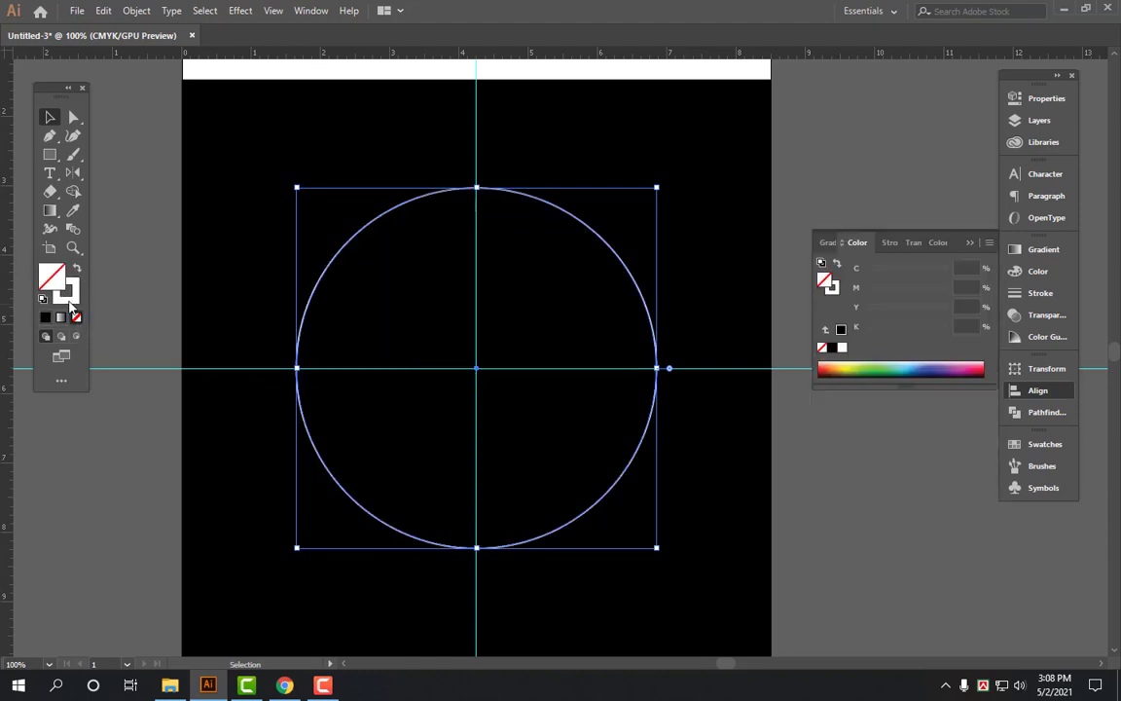
left_click_drag(625, 183, 581, 285)
key("a")
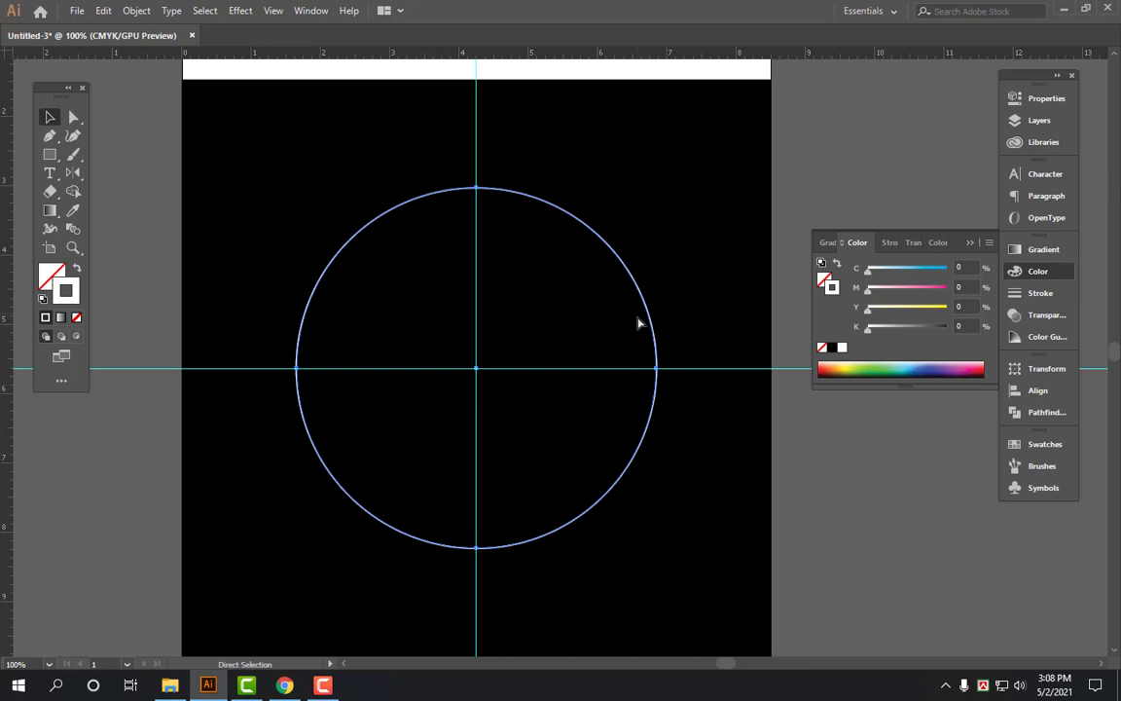
key("v")
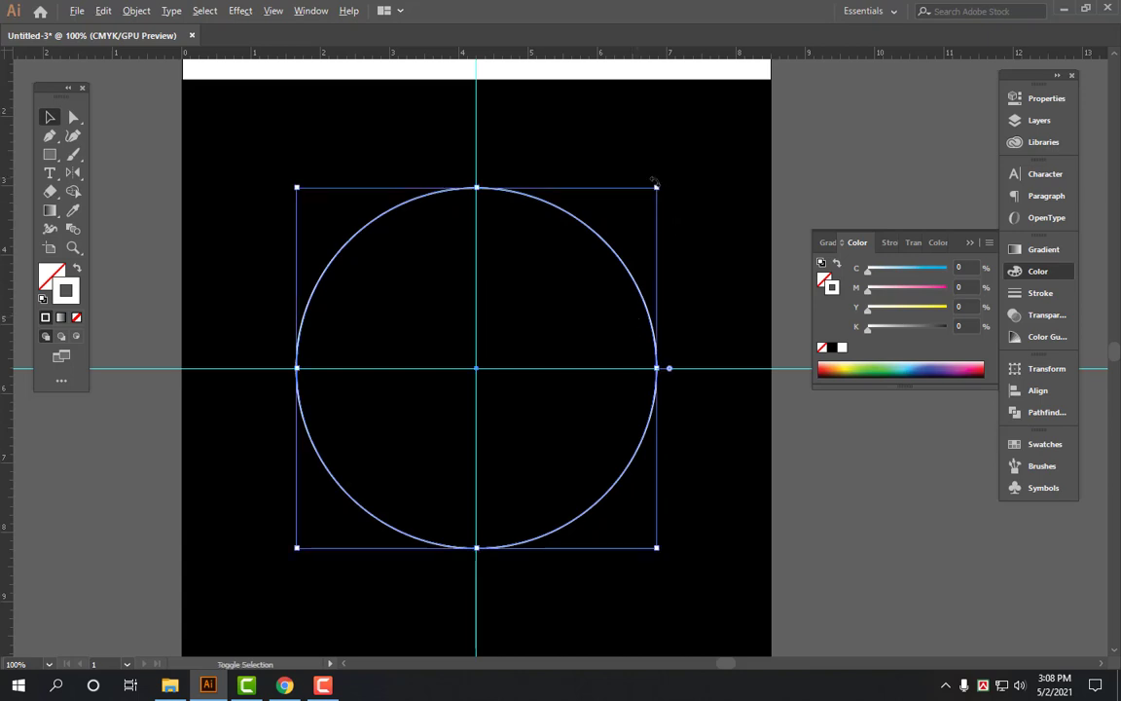
left_click_drag(654, 182, 720, 133)
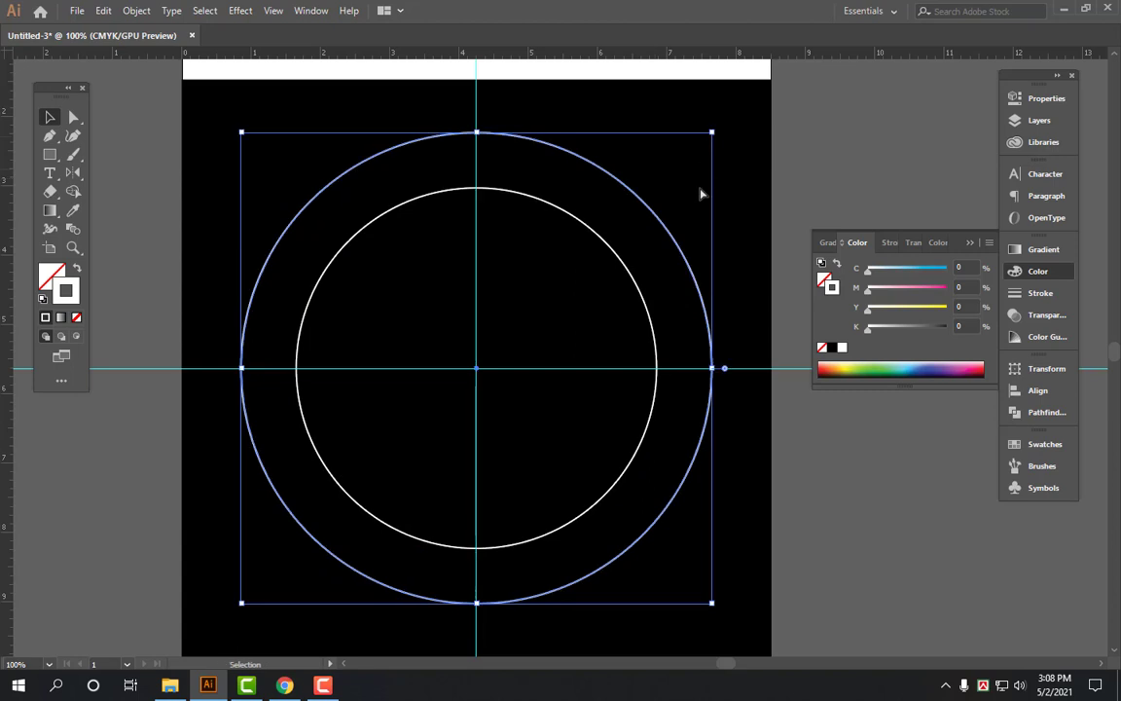
key("ctrl+z")
Scale two smaller concentric copies of the ring inside it.
left_click_drag(656, 186, 603, 230)
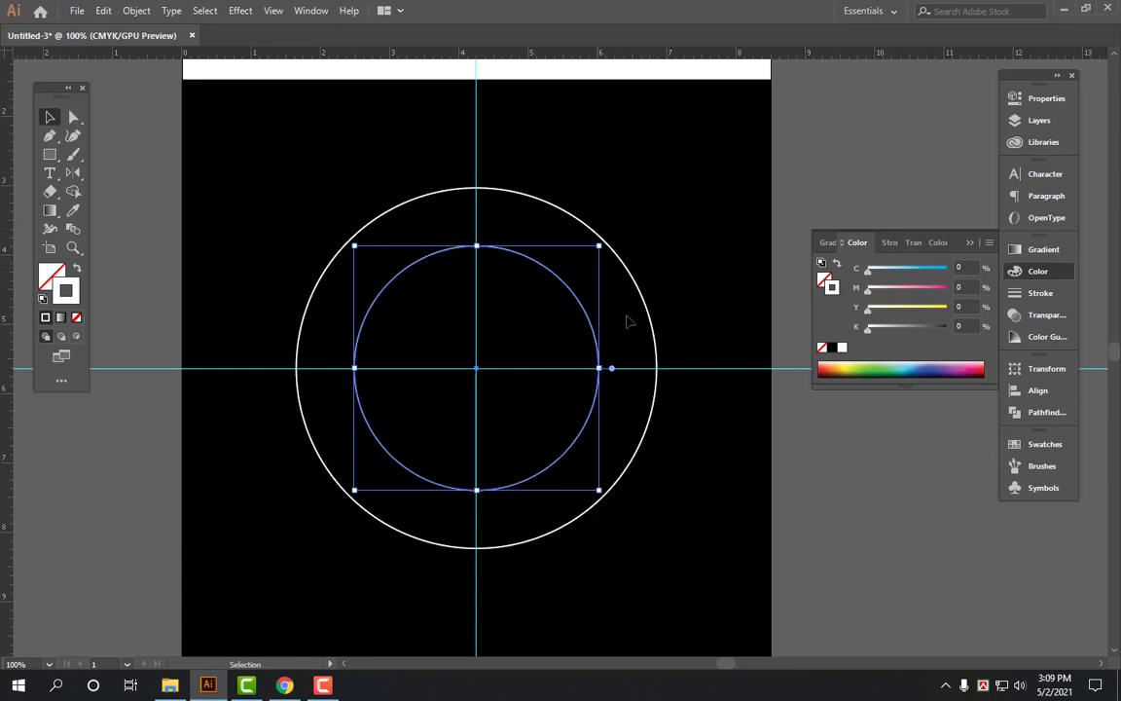
key("a")
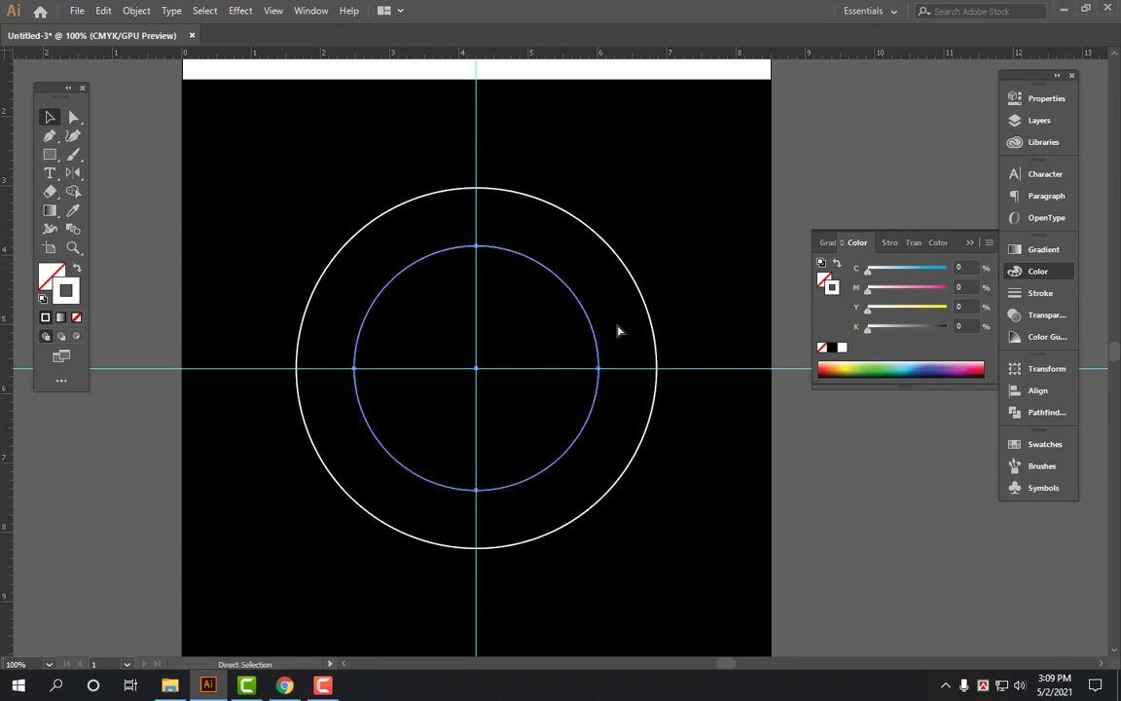
key("v")
mouse_move(599, 248)
left_mouse_down()
mouse_move(566, 276)
mouse_move(580, 261)
left_mouse_up()
Pan to the empty pasteboard right of the artboard and draw a first square there.
left_click(716, 159)
key("ctrl+minus")
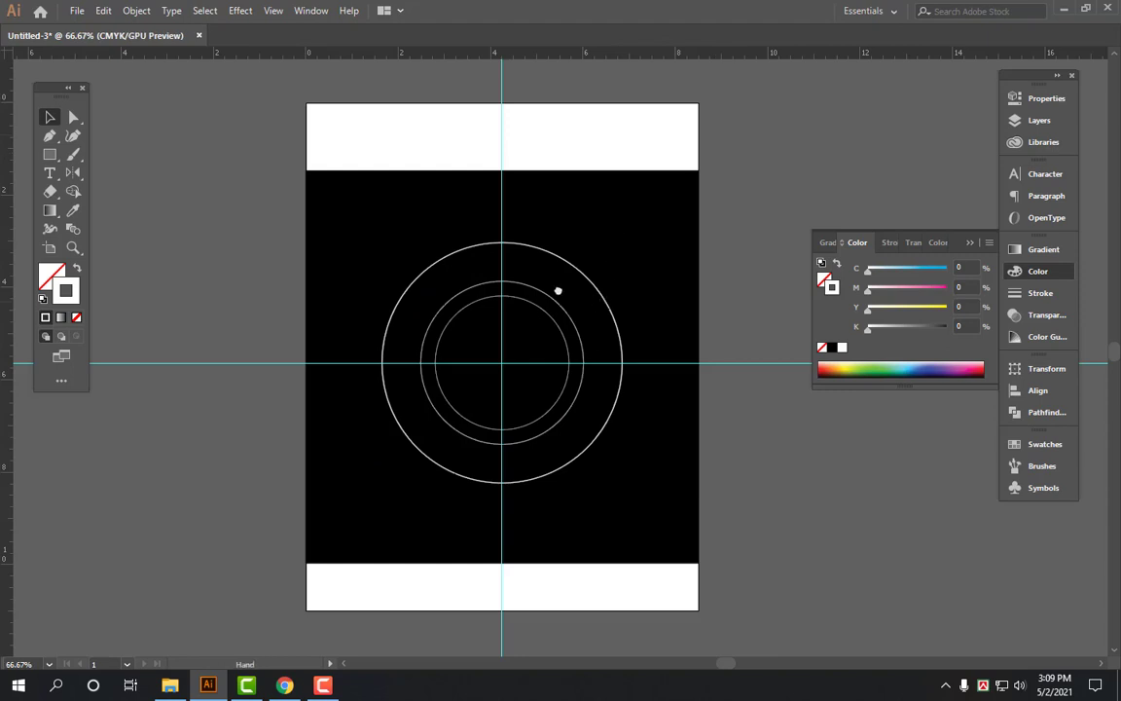
scroll(600, 346, "right", 3)
scroll(538, 318, "up", 2)
scroll(631, 351, "up", 2)
scroll(631, 352, "left", 2)
scroll(642, 331, "up", 1)
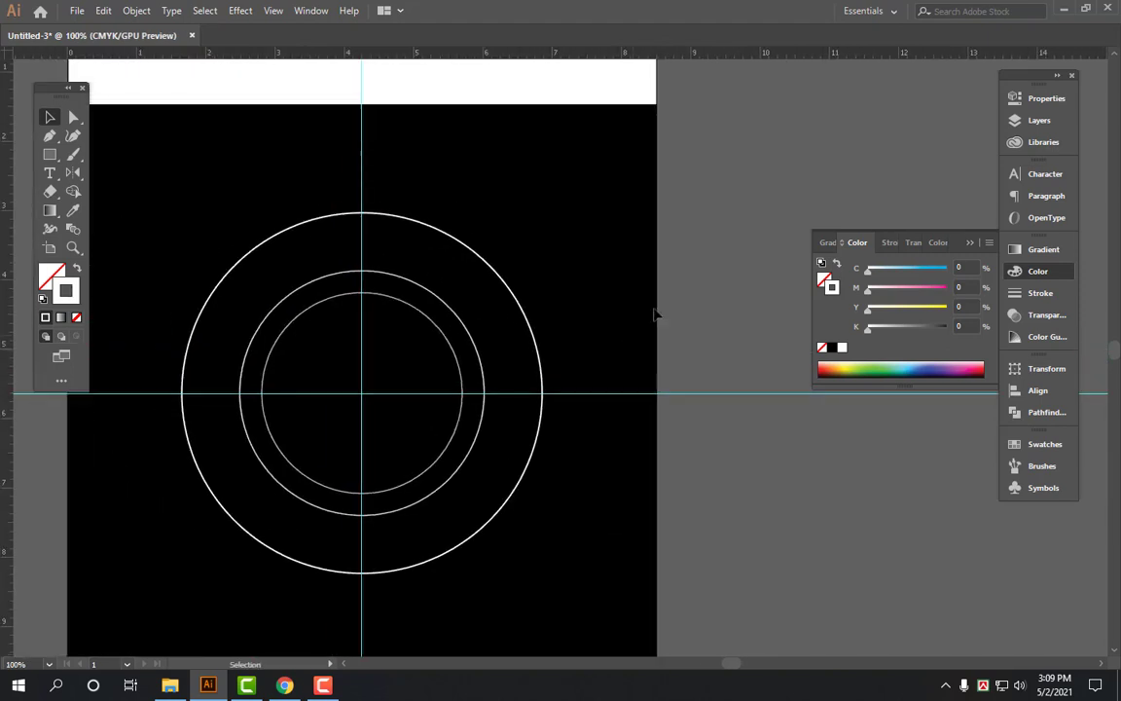
left_click_drag(720, 219, 543, 186)
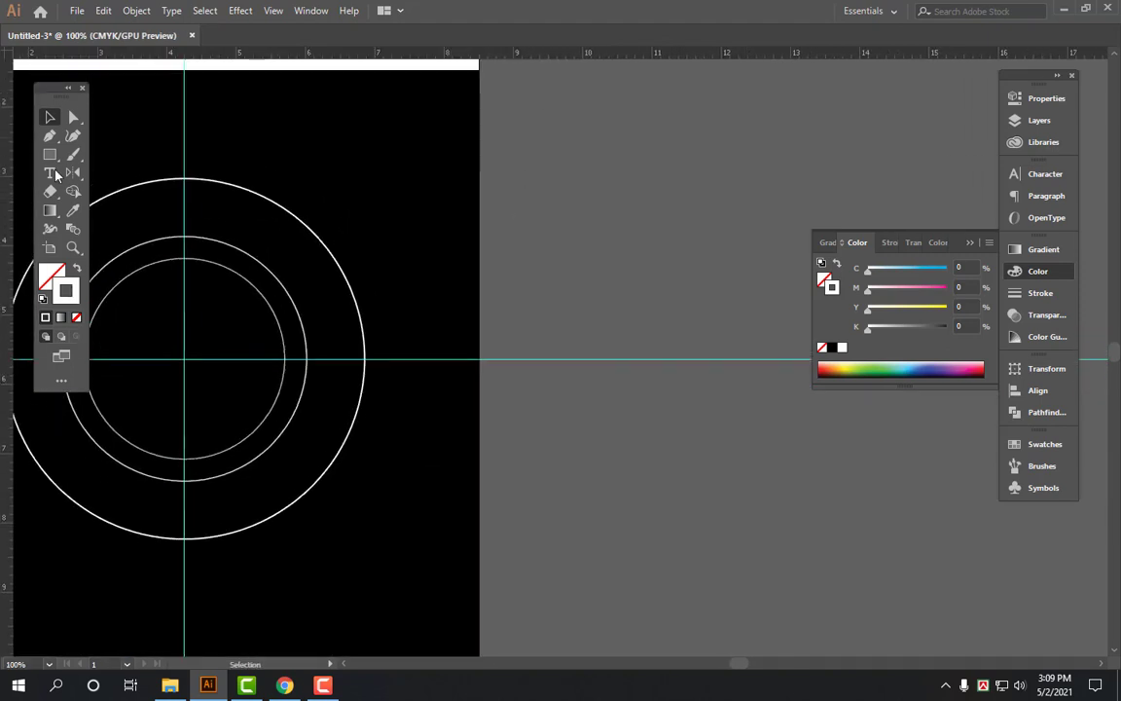
left_click_drag(51, 157, 92, 150)
left_click_drag(570, 183, 626, 245)
key("v")
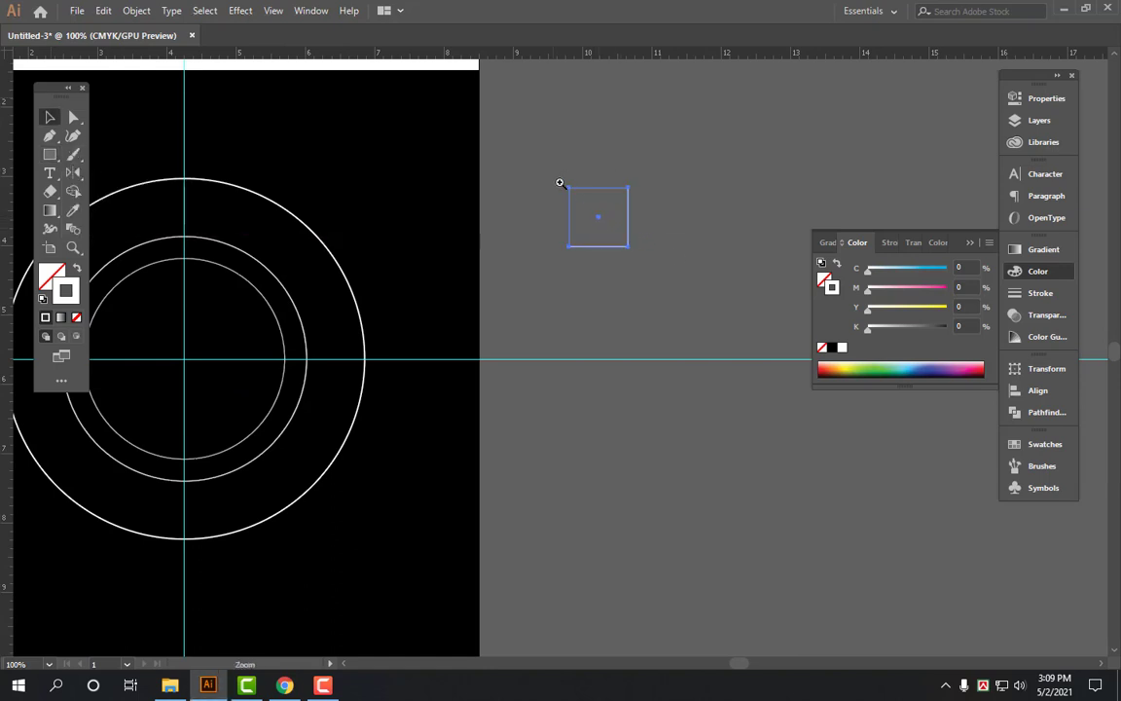
Zoom in on the new square, select it, and show its position and size settings.
left_click_drag(562, 175, 672, 299)
left_click(532, 260)
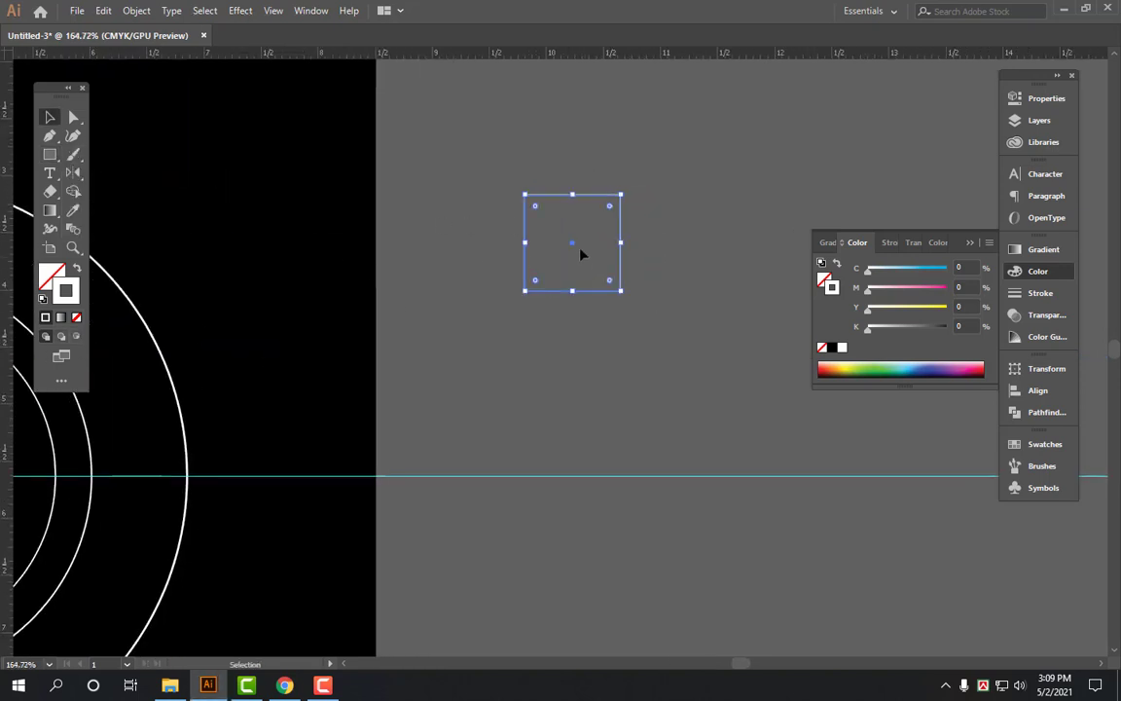
left_click(716, 183)
left_click(555, 290)
left_click_drag(681, 170, 448, 374)
left_click(1060, 377)
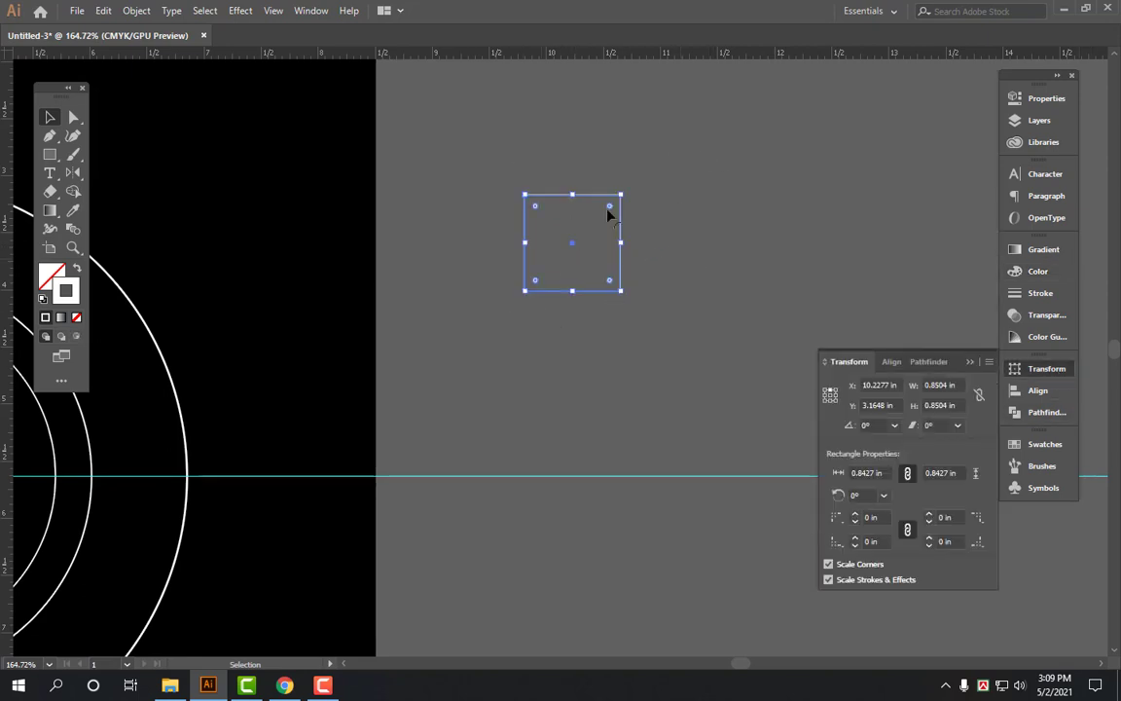
Draw a white-outlined square about 0.683 in wide on the pasteboard.
left_click(50, 154)
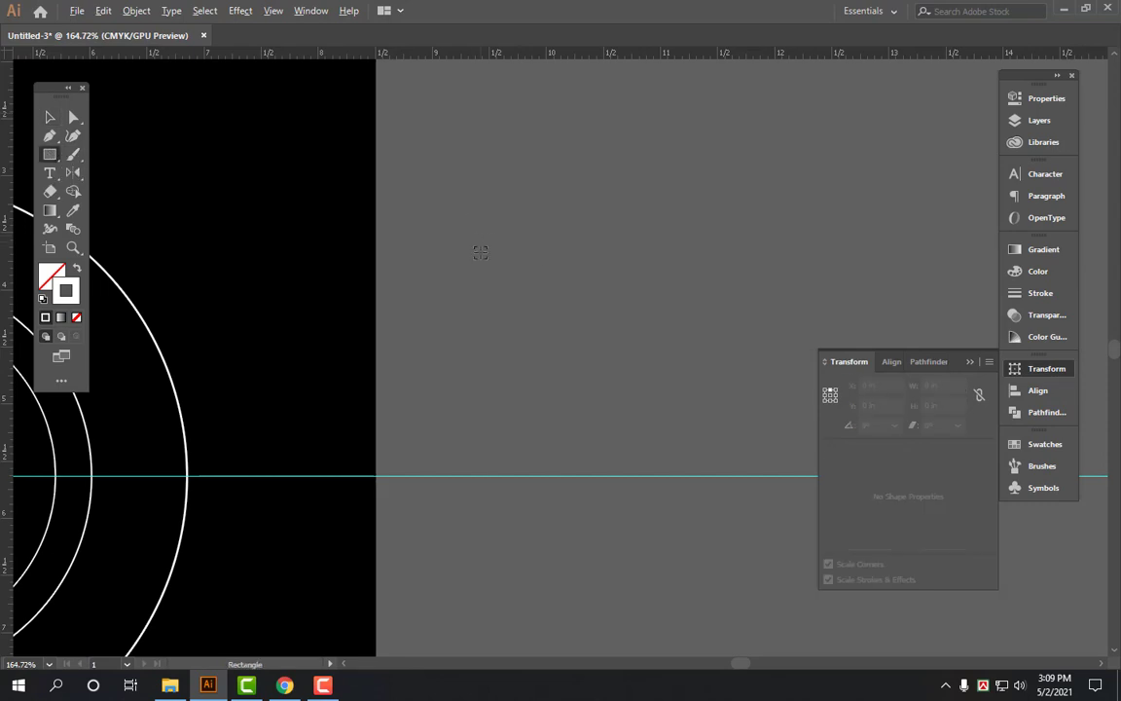
left_click_drag(511, 223, 549, 260)
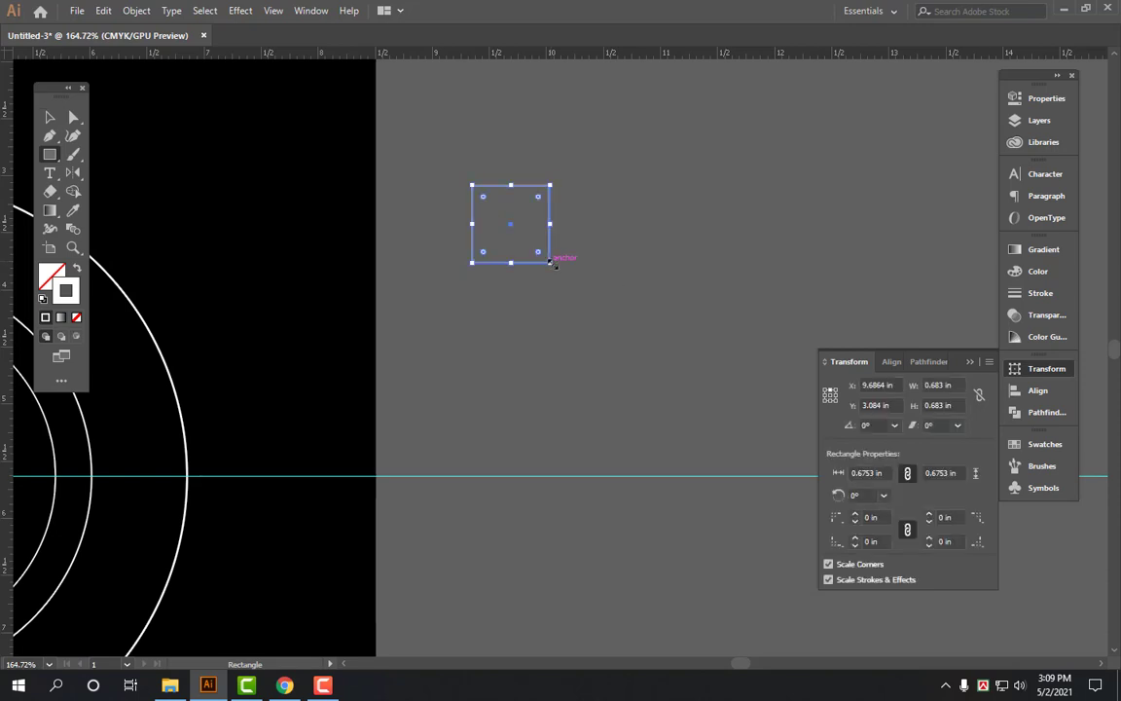
key("v")
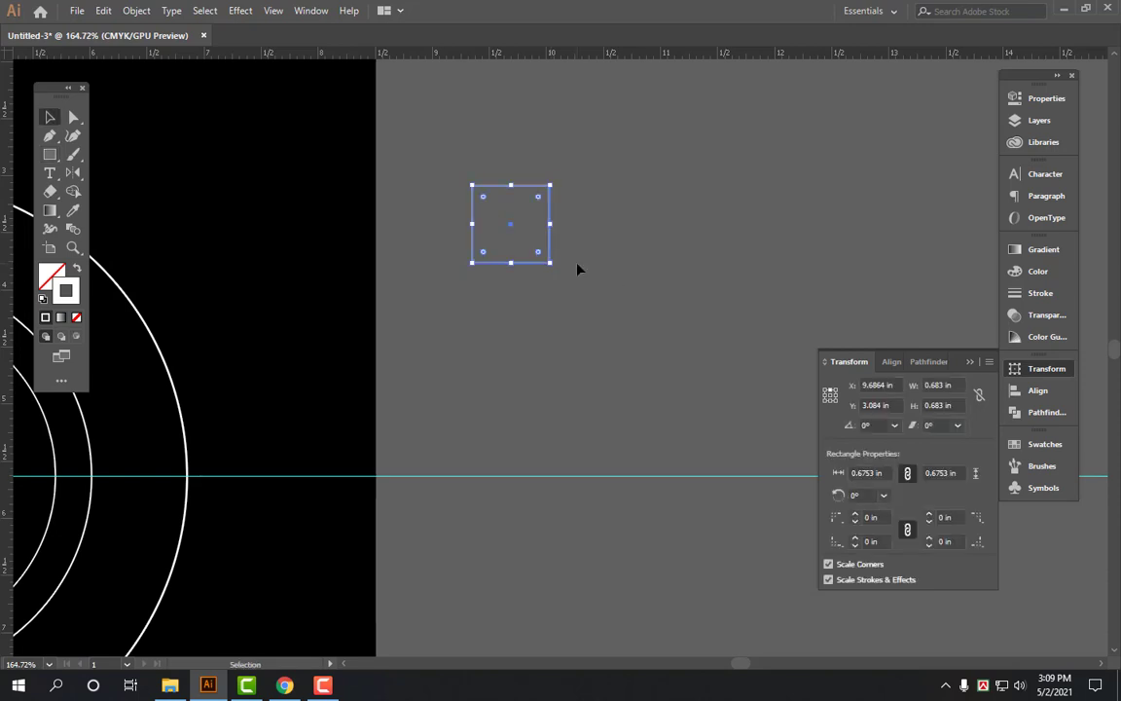
key("a")
left_click(500, 368)
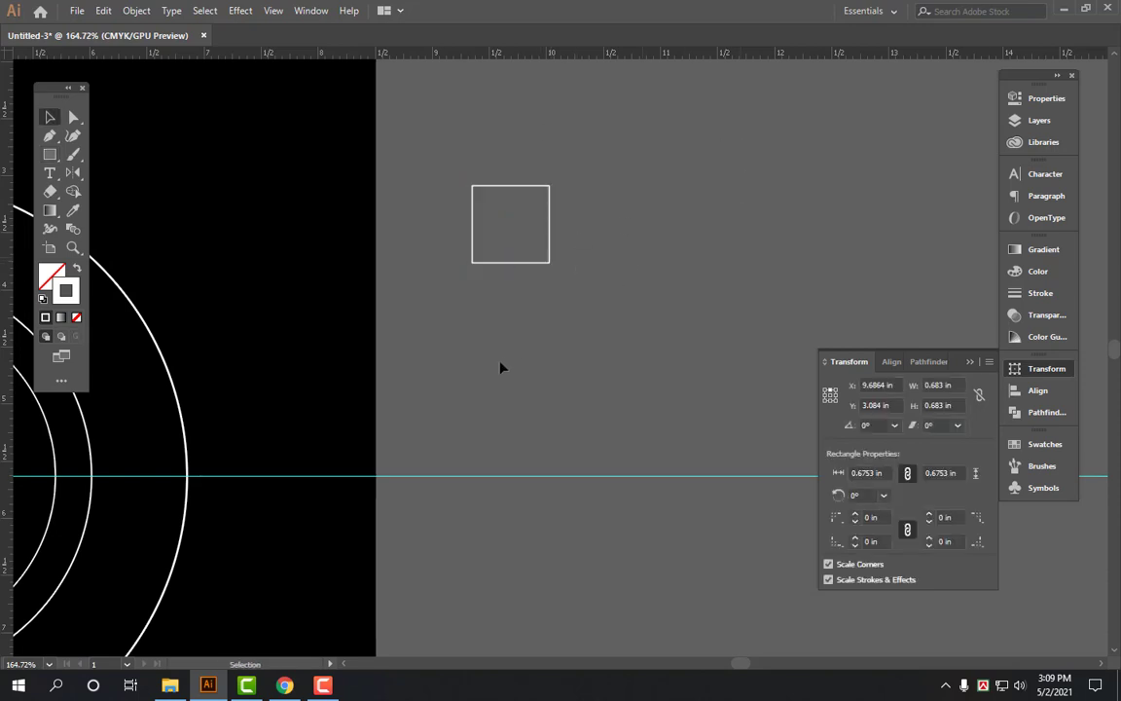
key("ctrl+a")
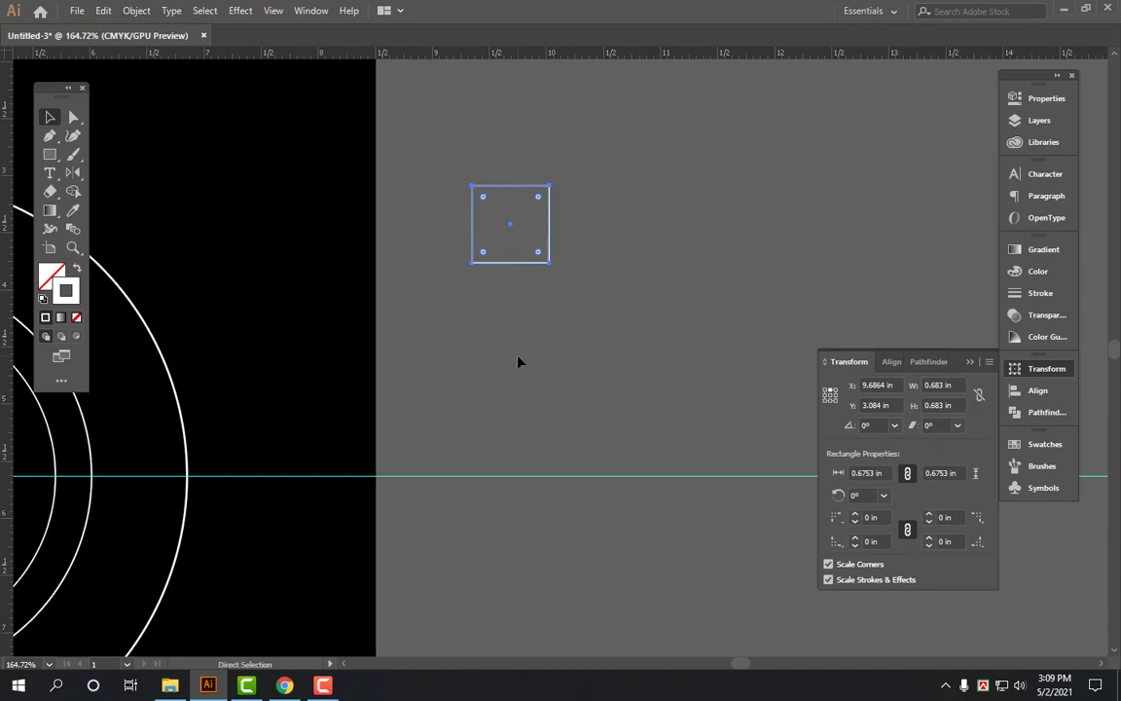
key("v")
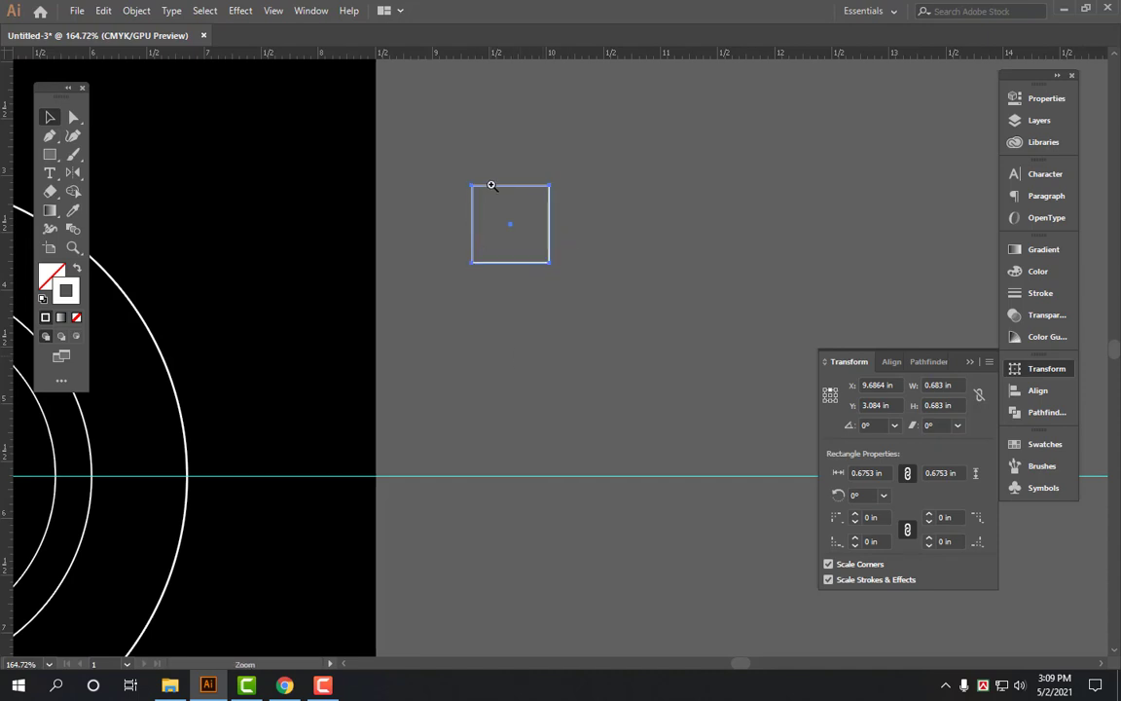
scroll(492, 185, "up", 3)
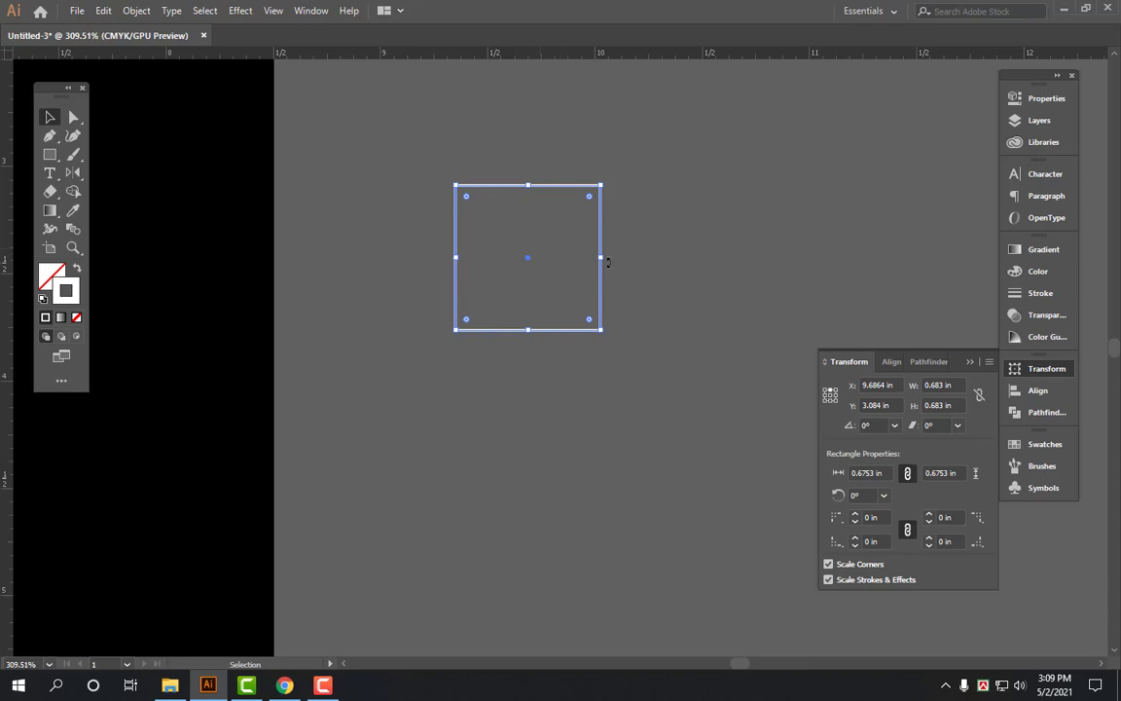
left_click_drag(607, 261, 632, 317)
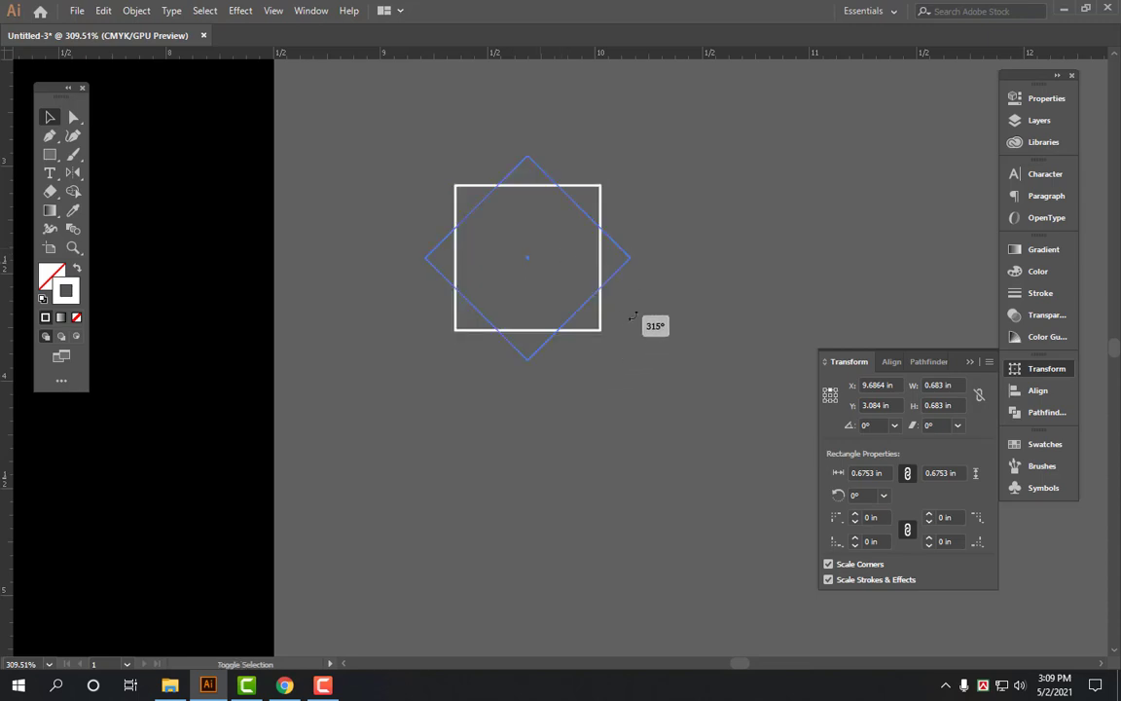
key("ctrl+z")
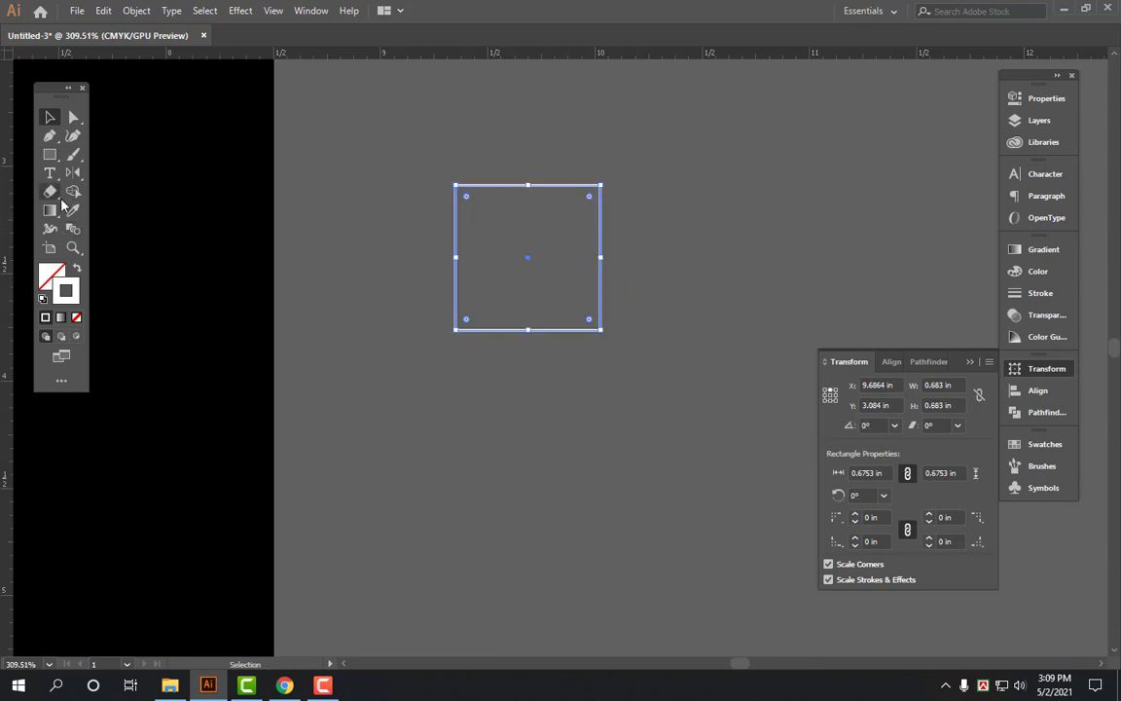
left_click(73, 172)
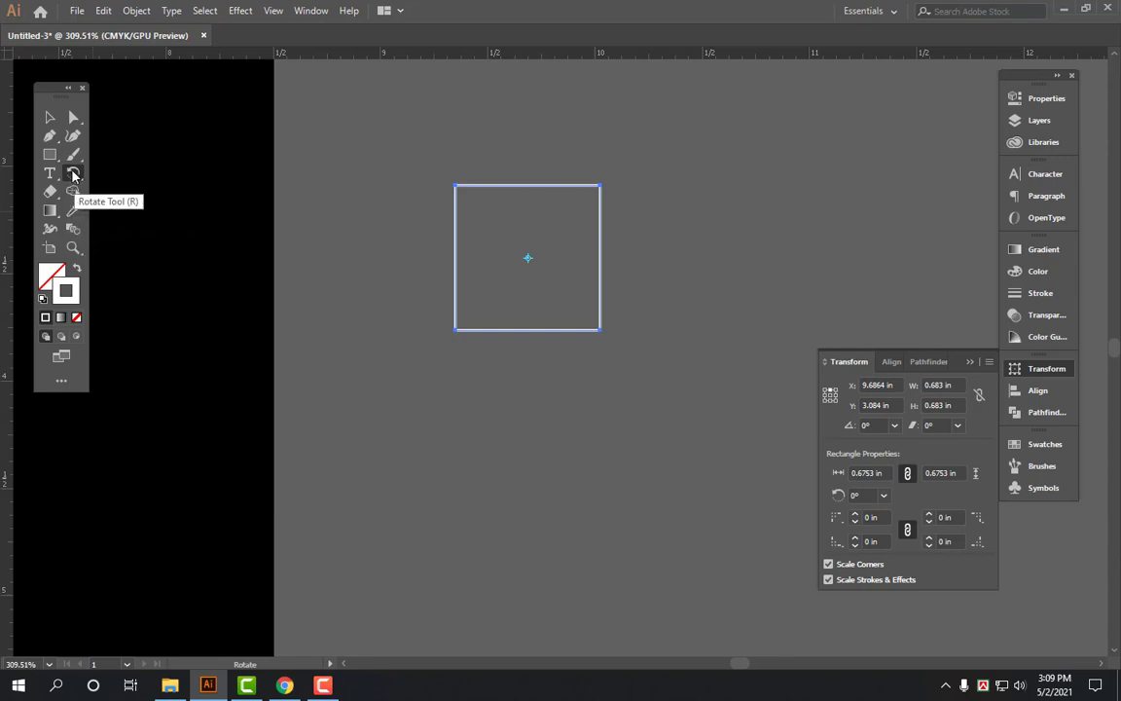
double_click(73, 172)
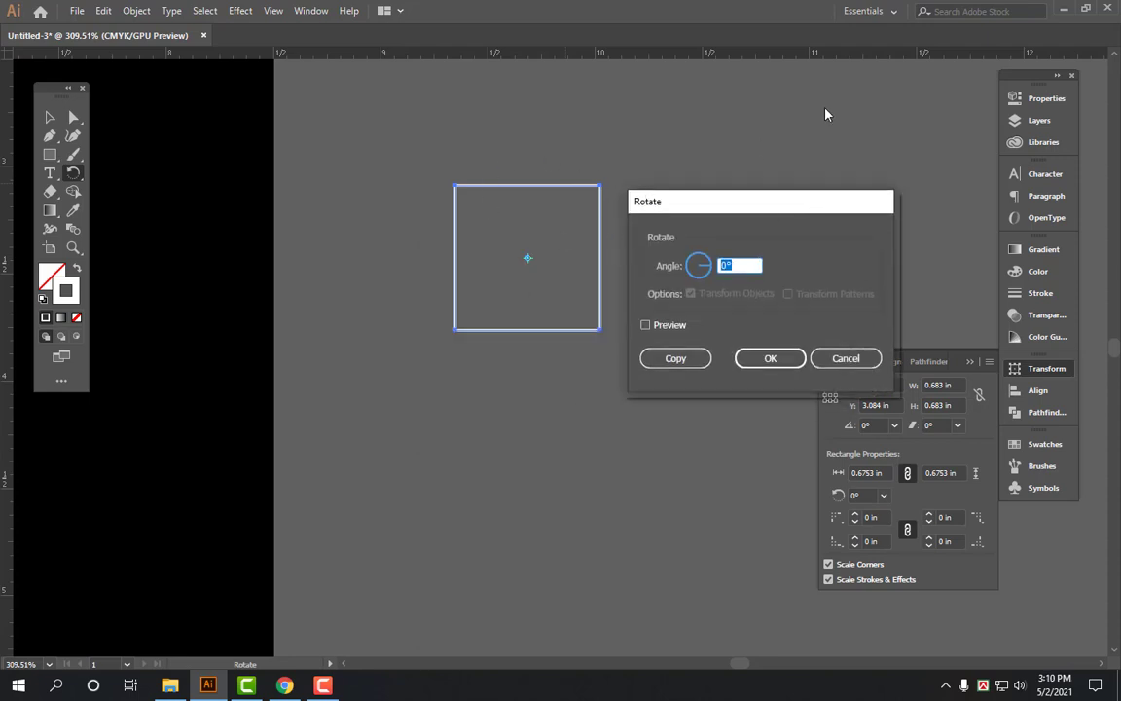
key("Escape")
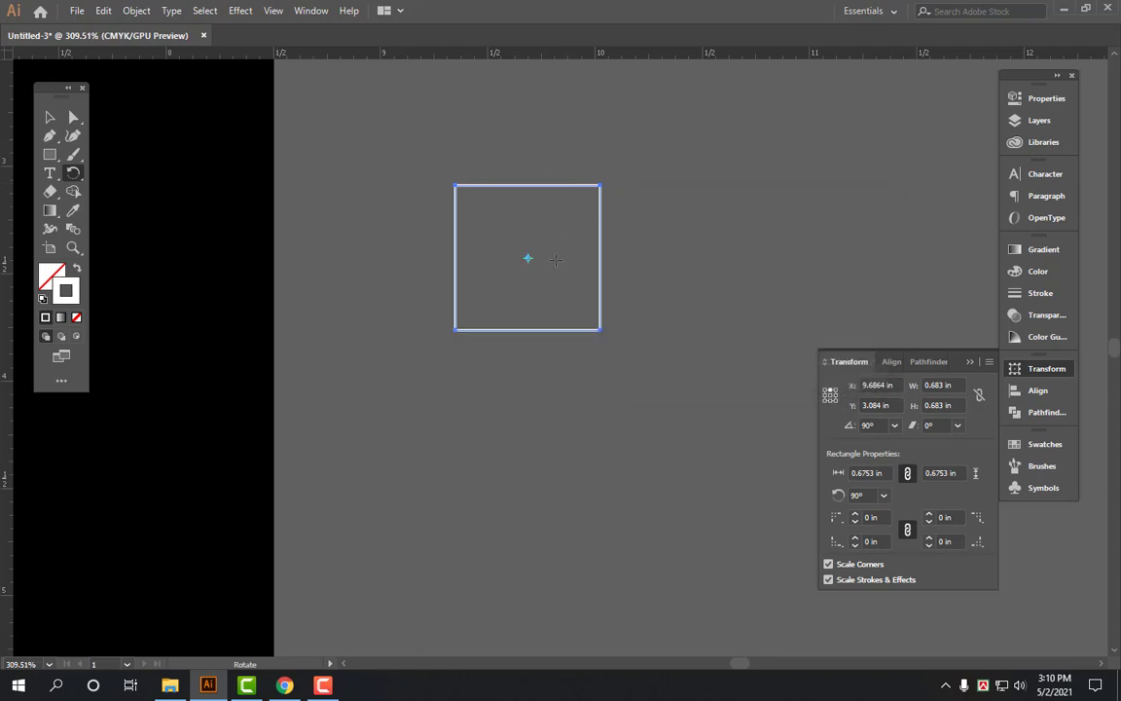
key("Return")
type("30")
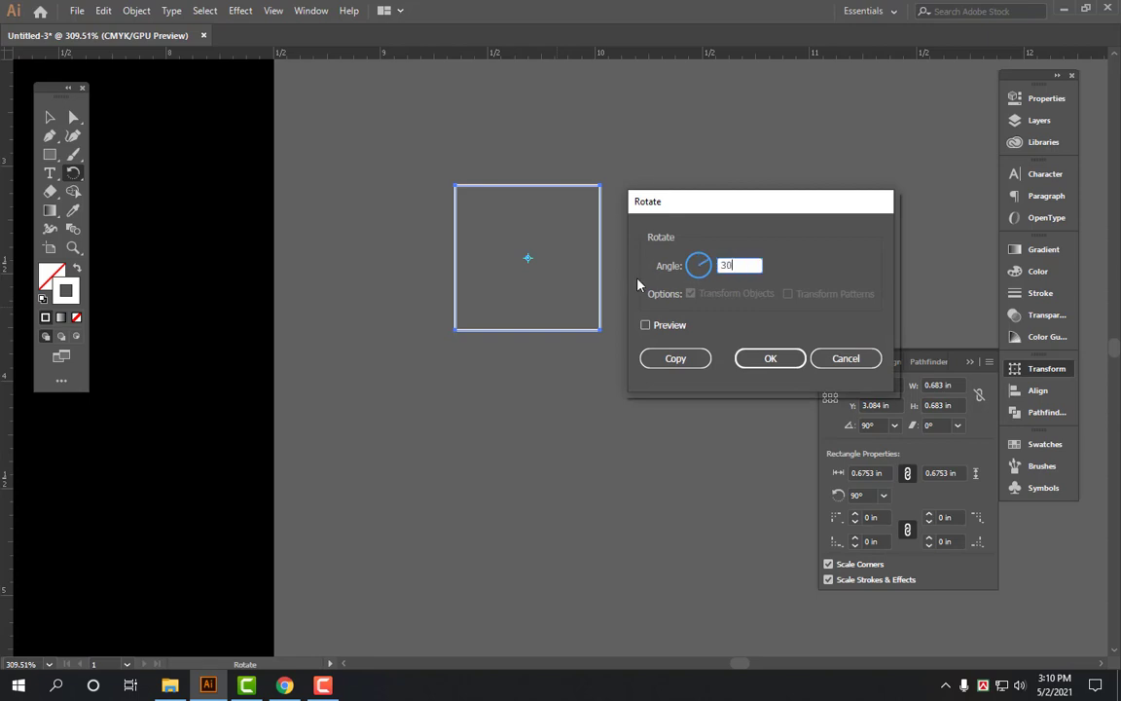
key("alt+c")
key("v")
key("ctrl+z")
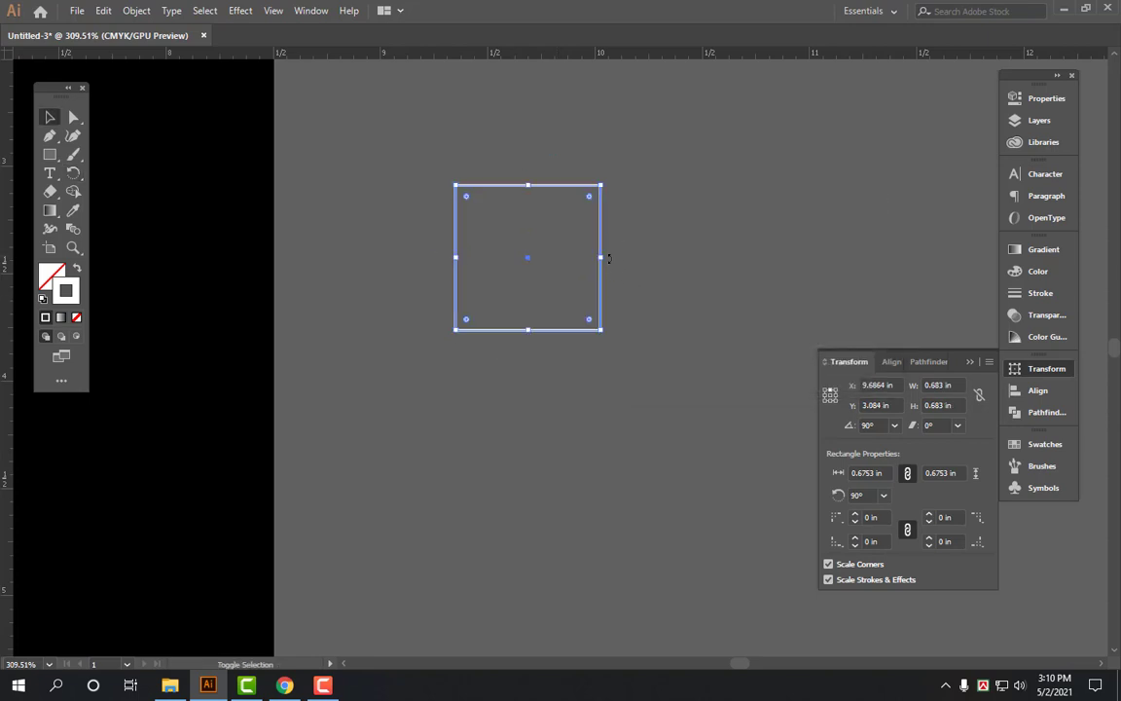
Add a shrunken 45° rotated diamond copy, nest a smaller diamond inside, and select all three.
left_click_drag(608, 258, 590, 330)
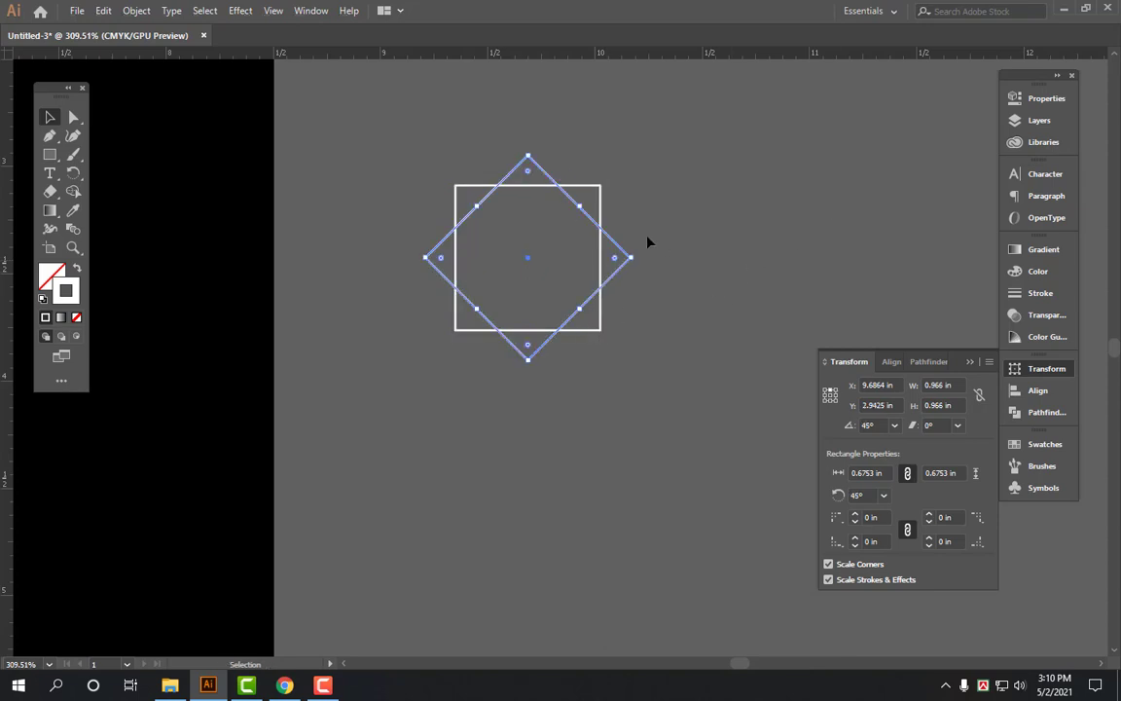
scroll(581, 230, "up", 2)
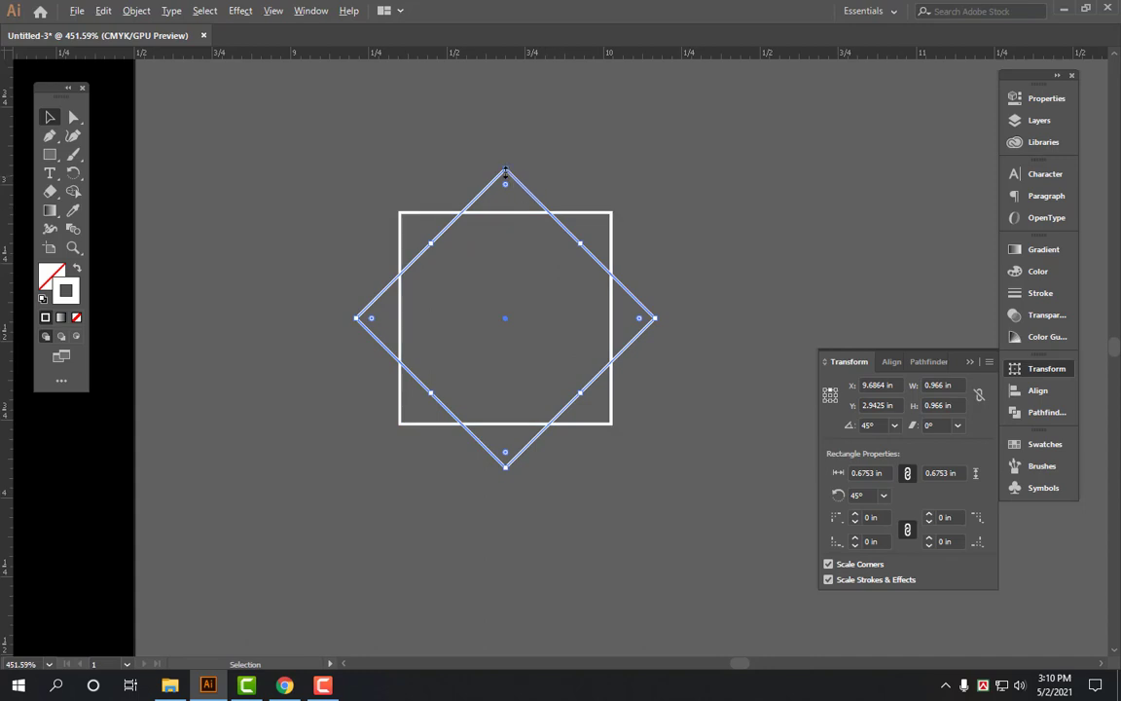
left_click_drag(505, 170, 505, 195)
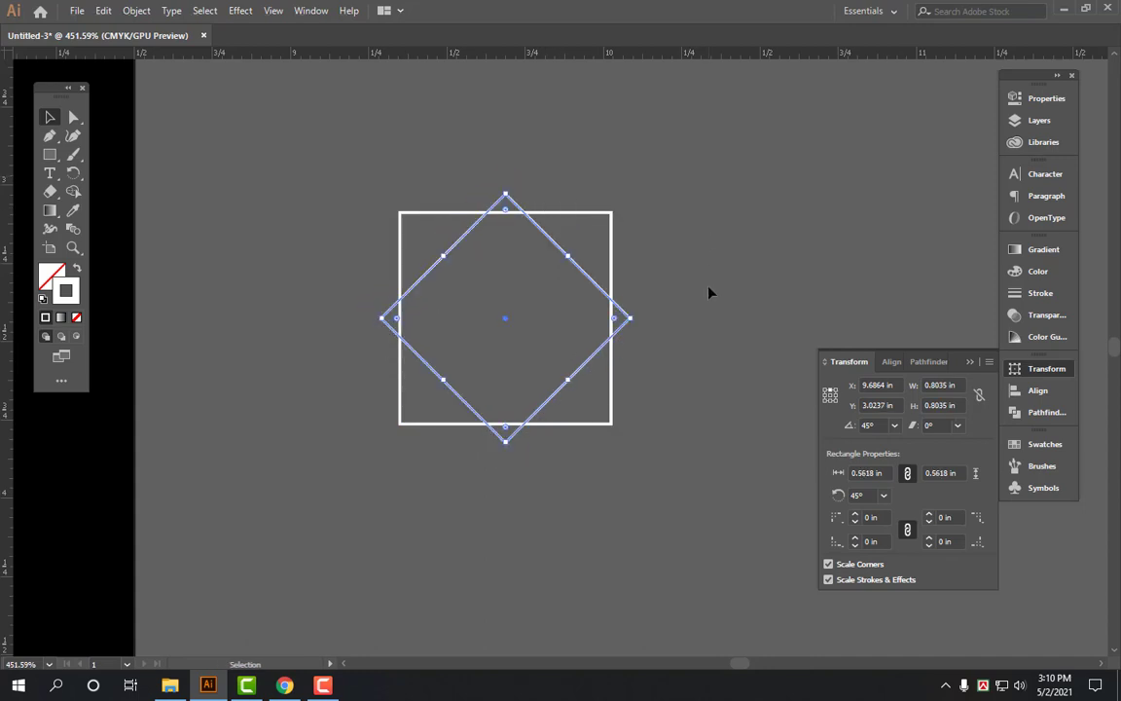
key("a")
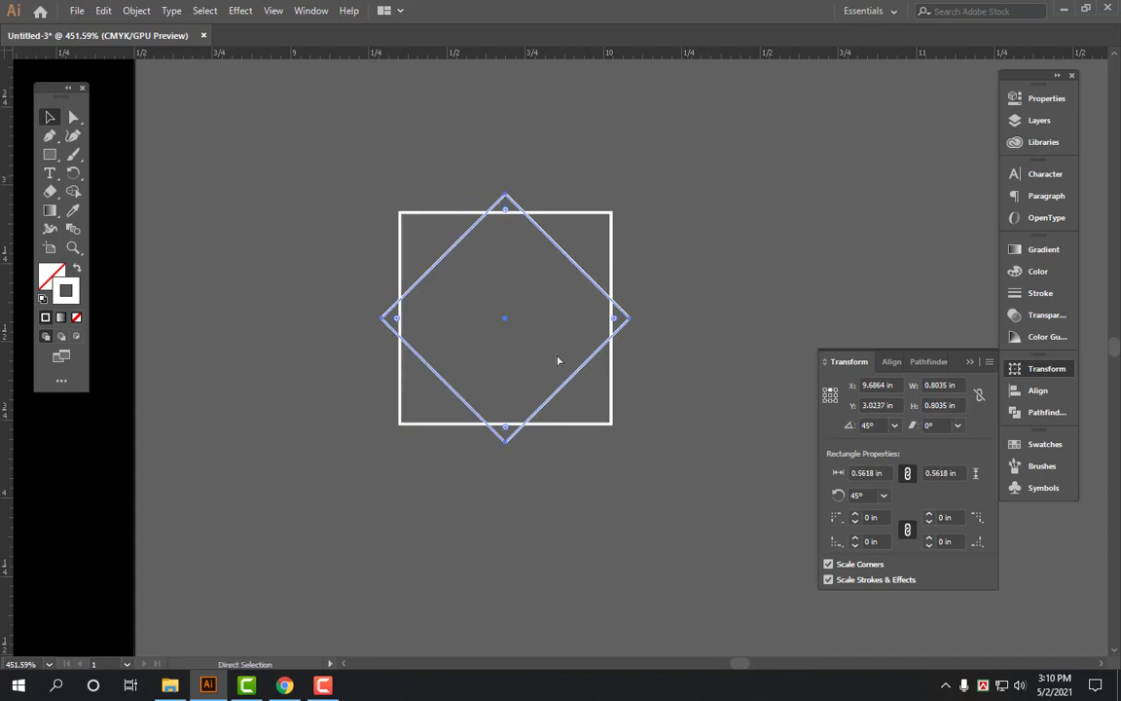
key("v")
left_click_drag(628, 318, 582, 323)
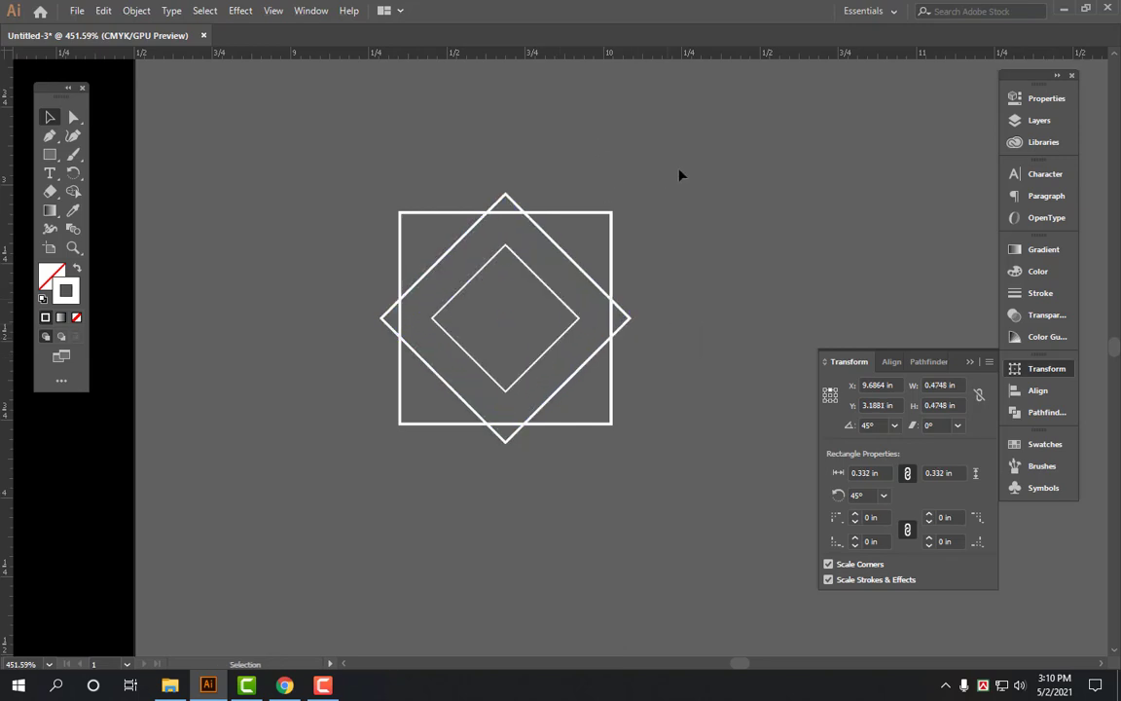
left_click_drag(678, 172, 534, 391)
Give the square and both diamonds a 5 pt stroke weight and preview the thick outlines.
left_click(1049, 294)
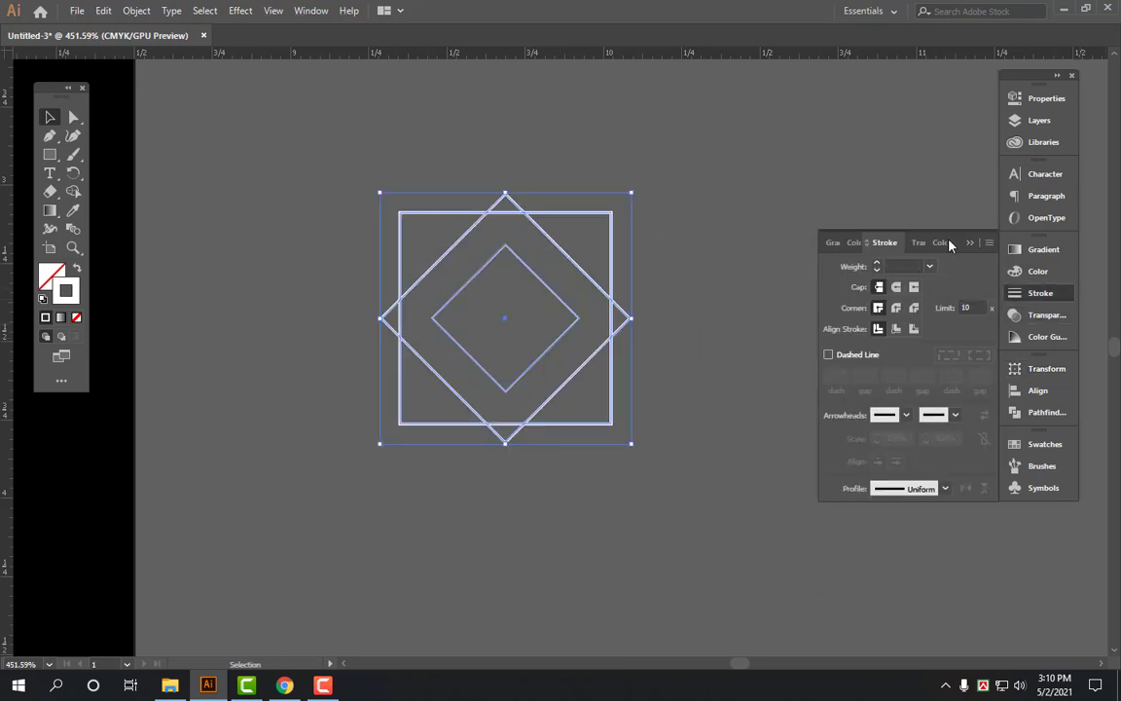
type("5")
key("Return")
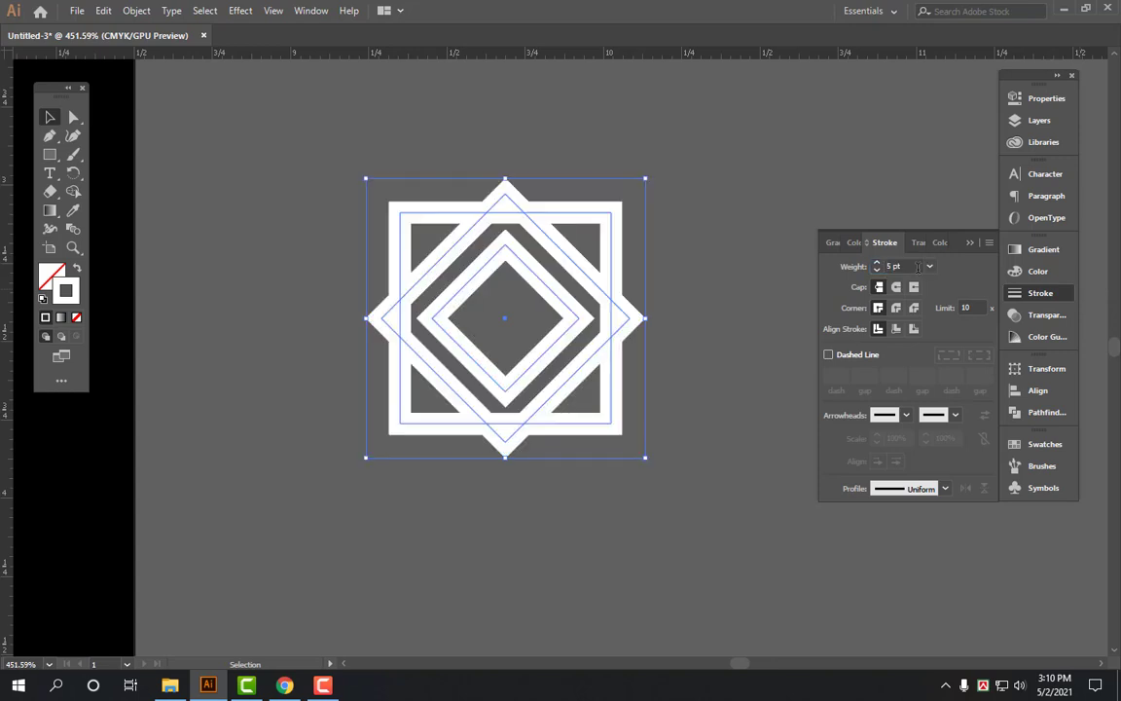
left_click(692, 171)
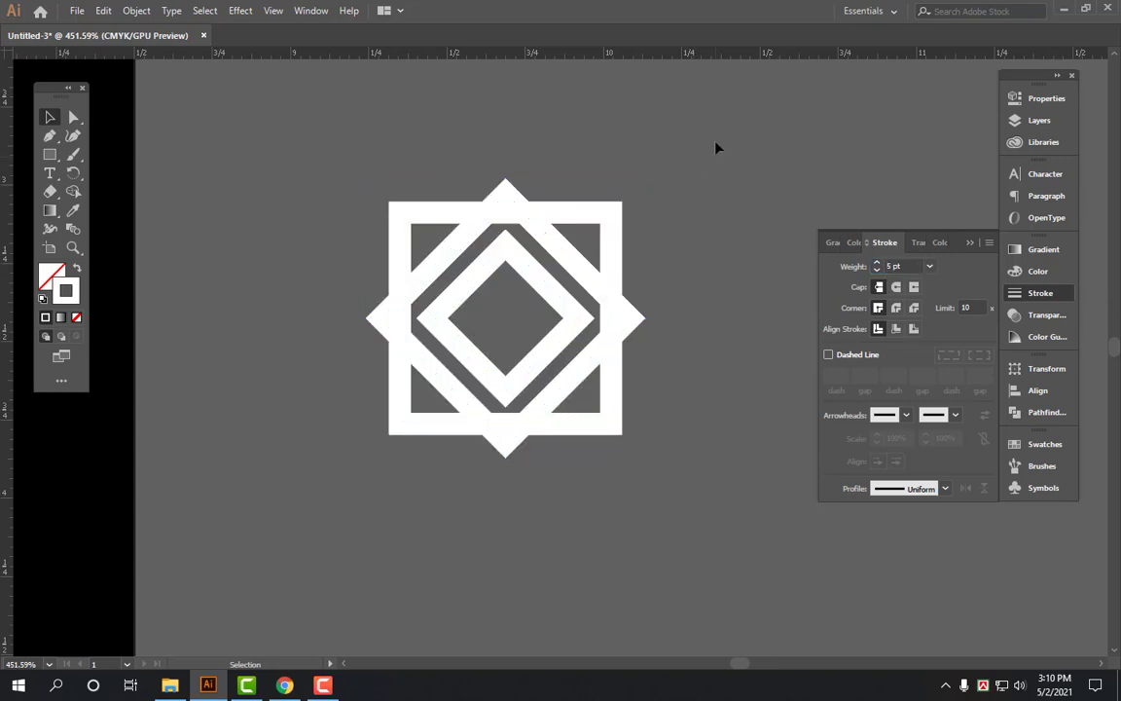
left_click_drag(715, 148, 381, 469)
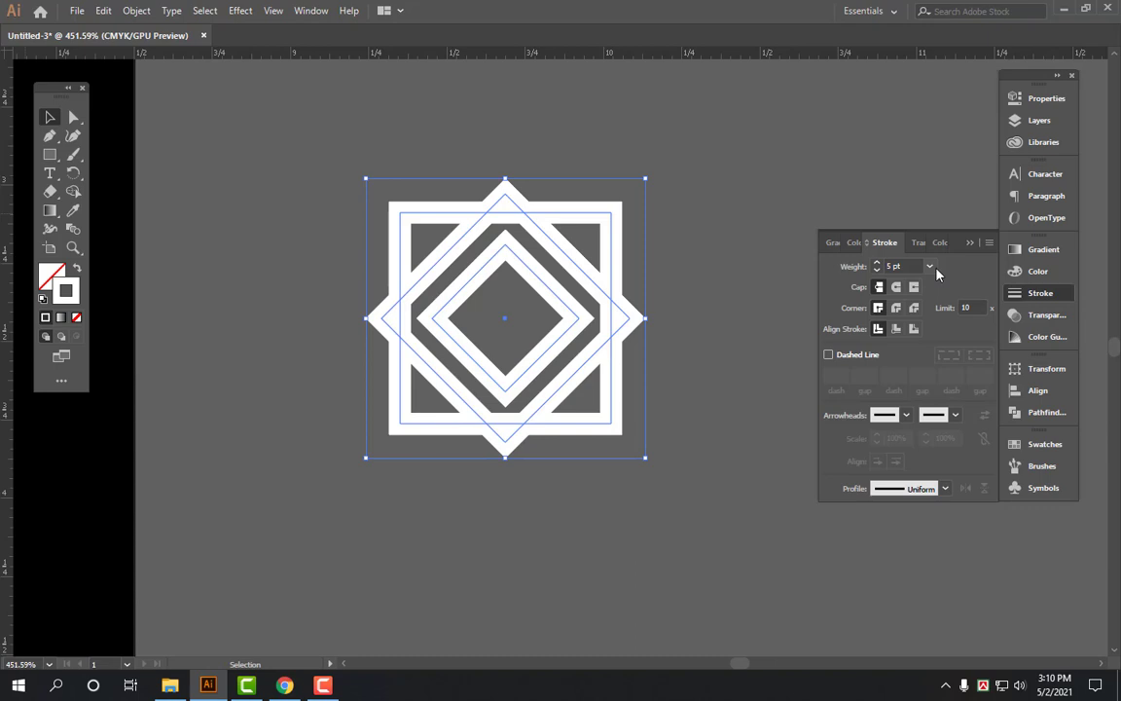
left_click(747, 117)
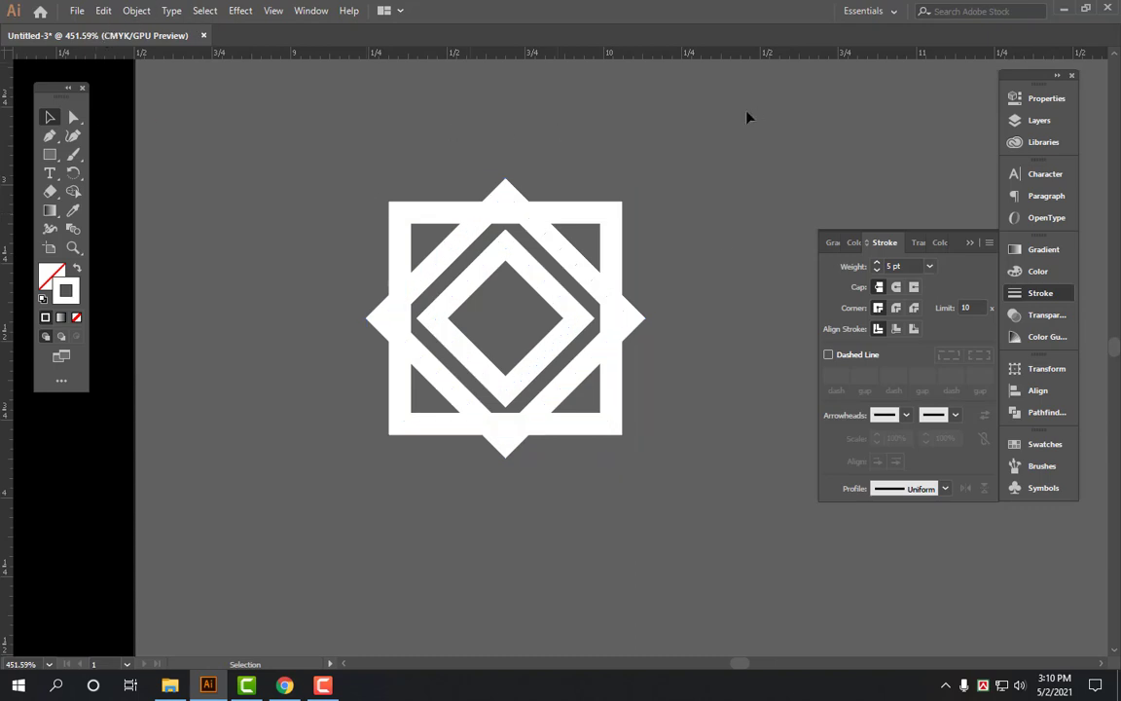
left_click_drag(377, 447, 707, 388)
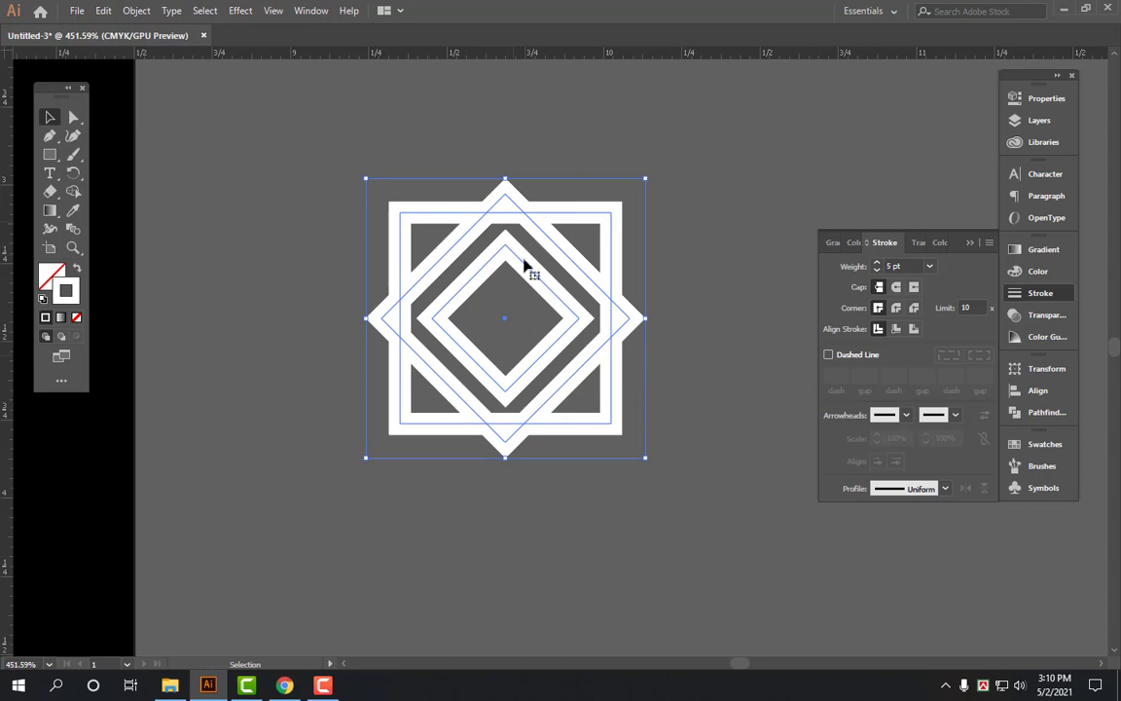
Expand the stroked square and diamonds into filled shapes with Object > Expand.
left_click(136, 11)
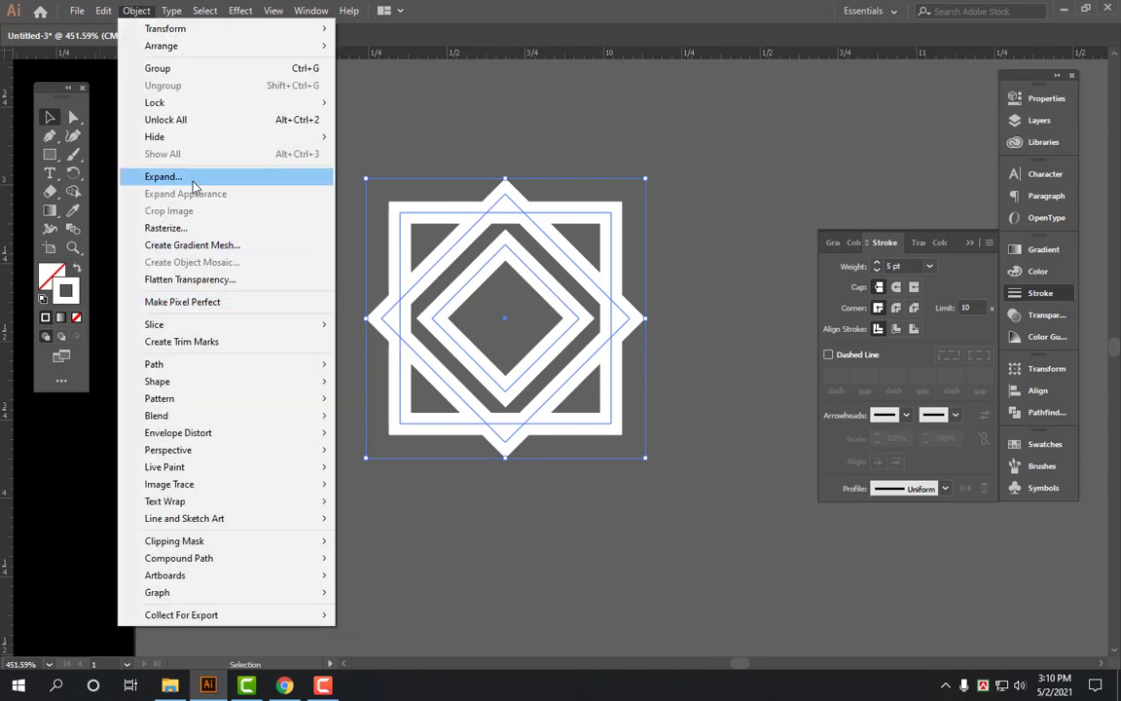
left_click(173, 173)
key("Return")
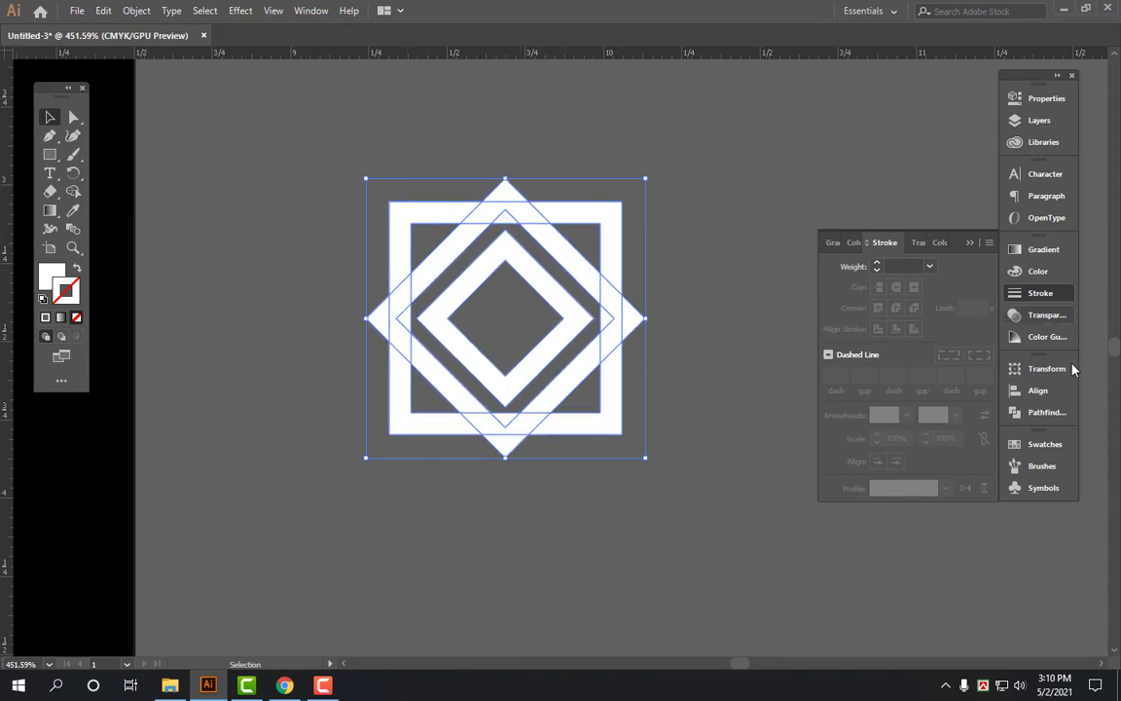
Unite the expanded shapes into one solid white star with Pathfinder.
left_click(1045, 412)
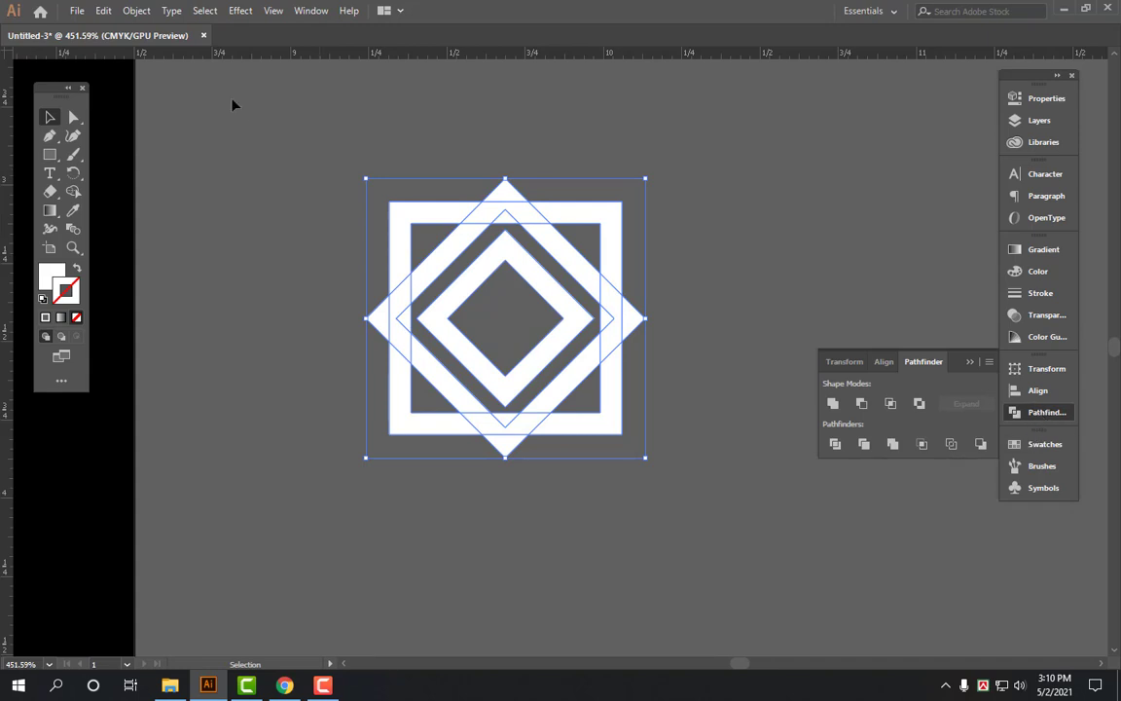
left_click(310, 11)
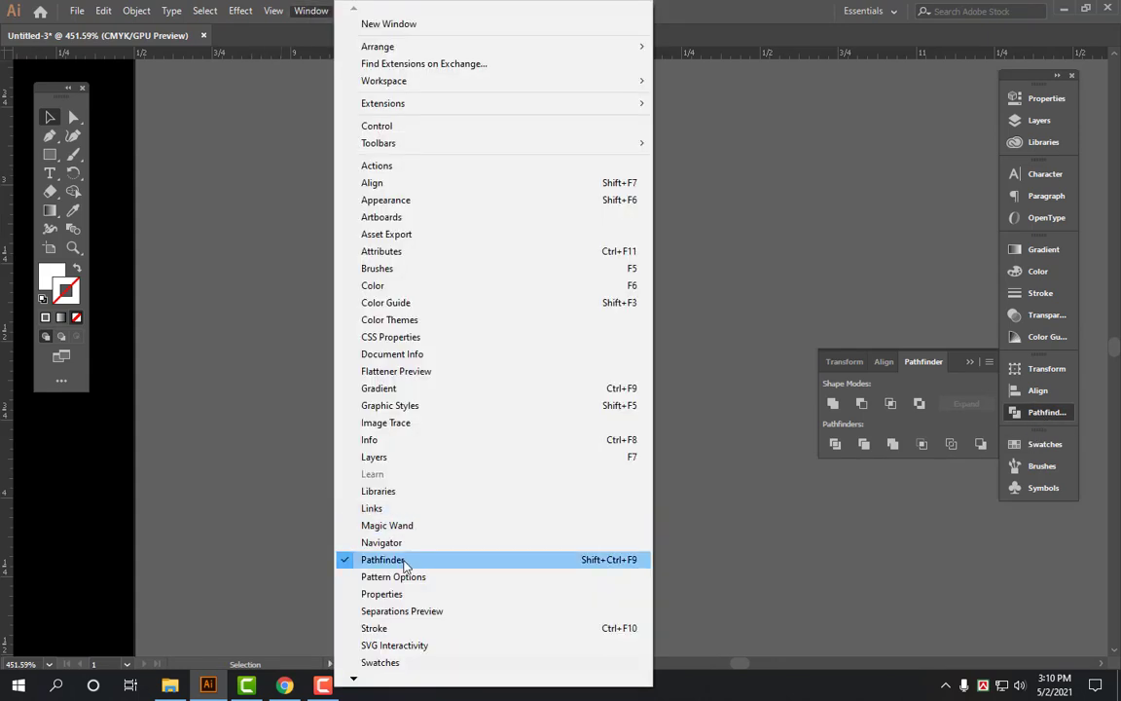
left_click(1053, 417)
left_click(1053, 417)
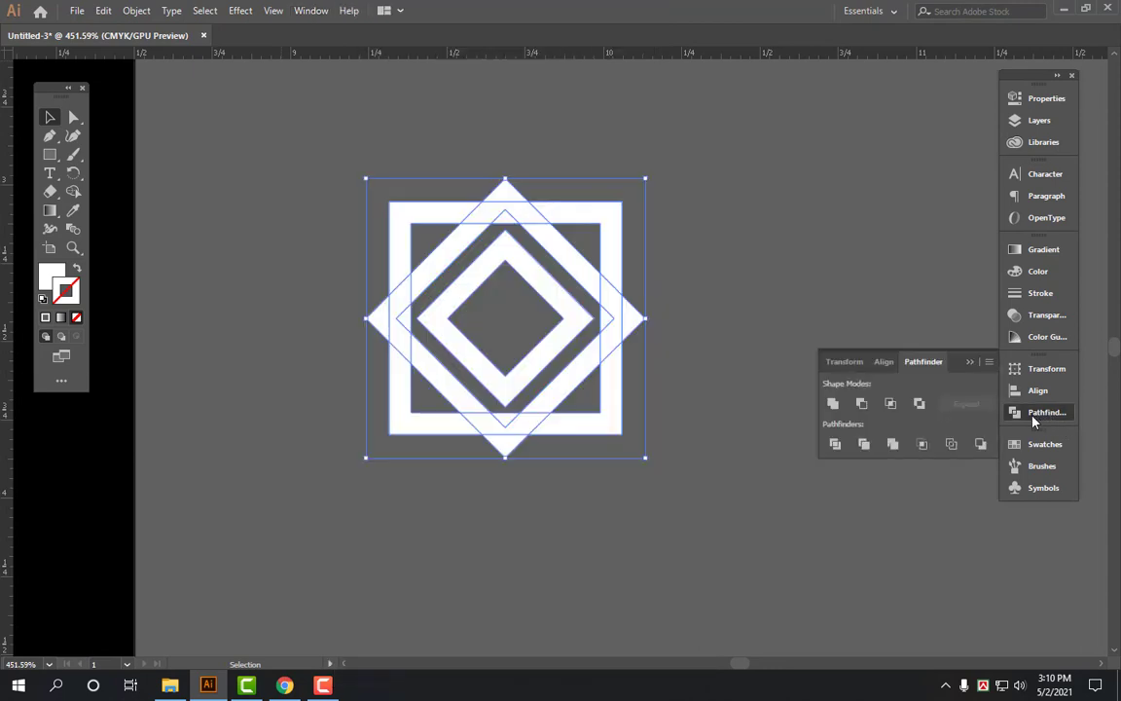
left_click(832, 402)
left_click(457, 487)
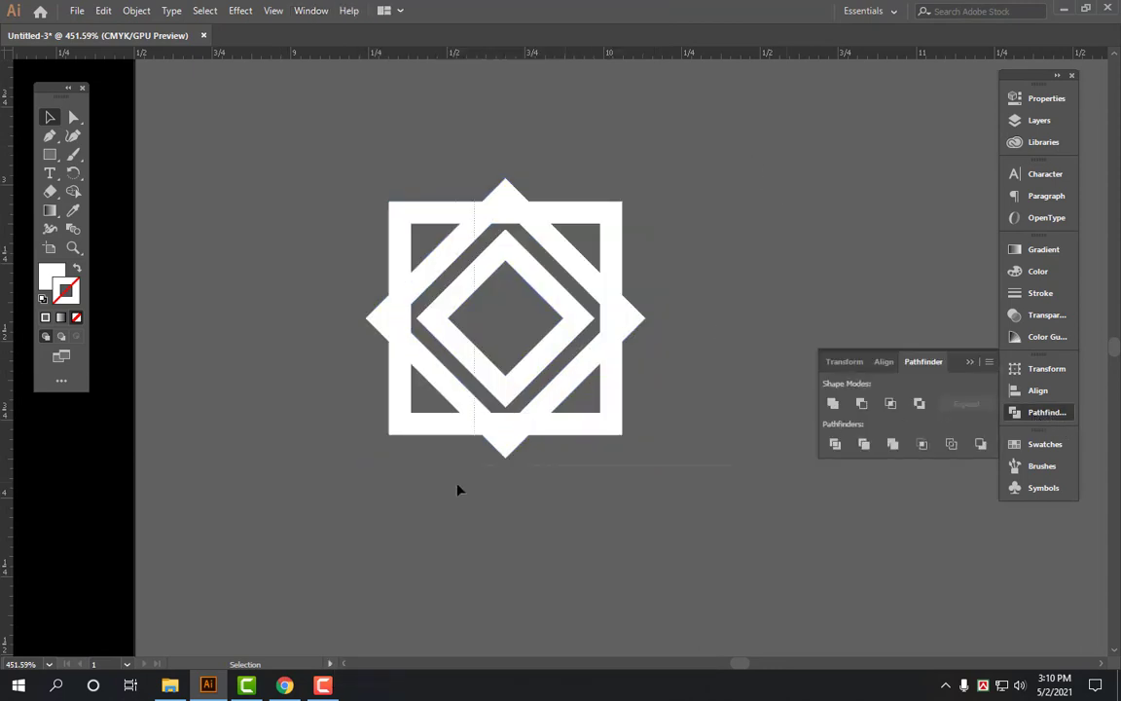
left_click_drag(457, 488, 666, 240)
left_click(681, 331)
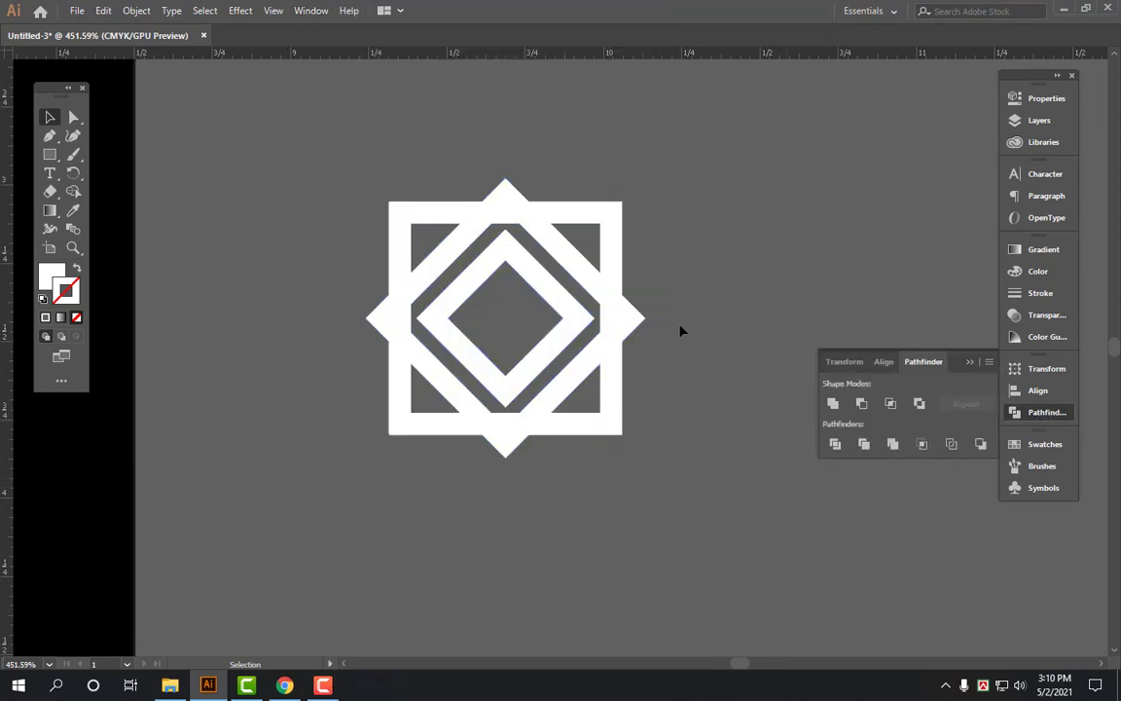
left_click(622, 317)
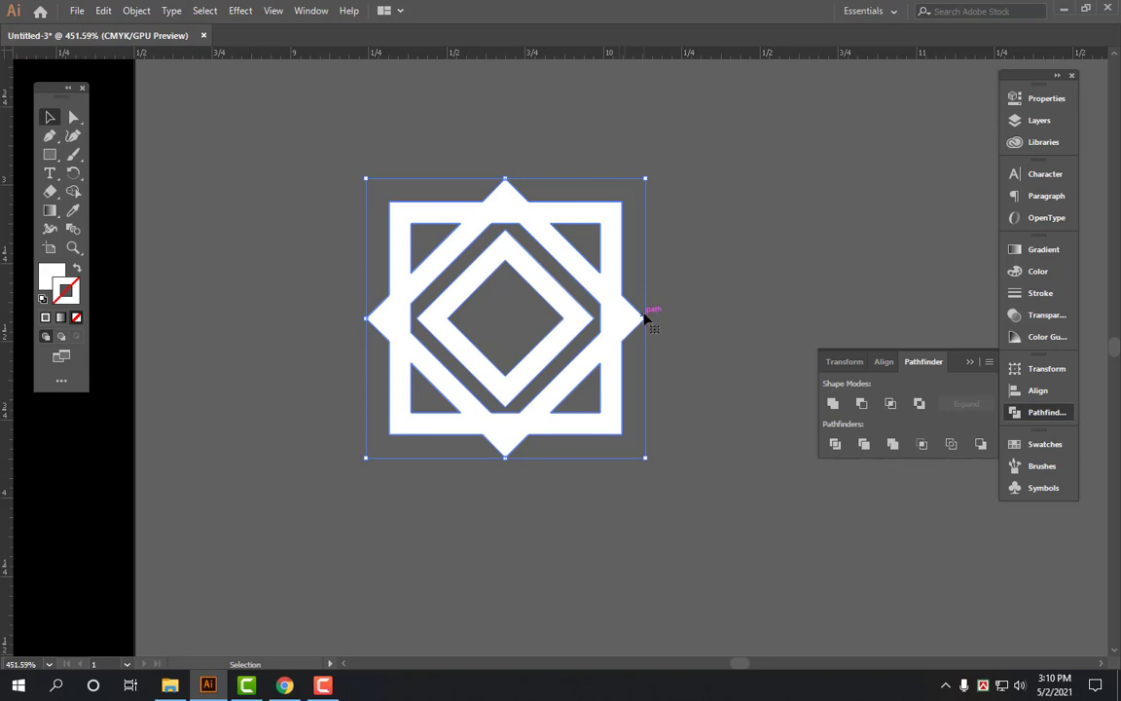
key("ctrl+minus")
key("ctrl+minus")
key("ctrl+minus")
key("ctrl+minus")
key("ctrl+minus")
key("ctrl+minus")
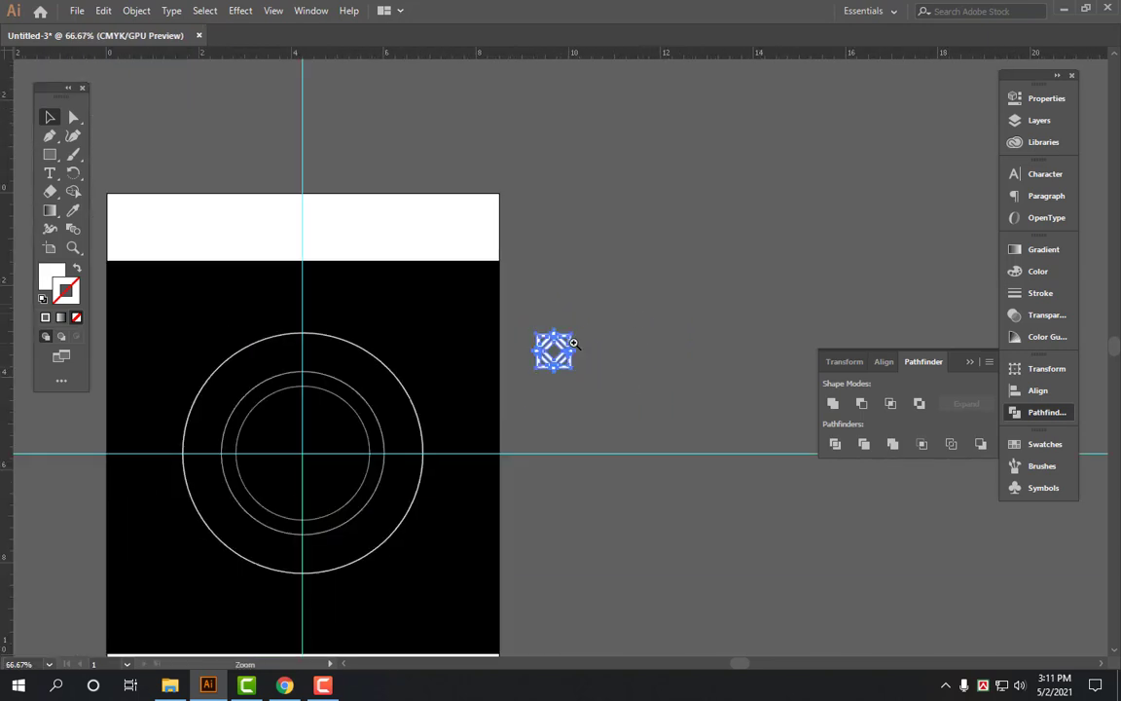
Drag the white star motif into the Brushes panel and save it as Scatter Brush 1.
left_click(574, 343)
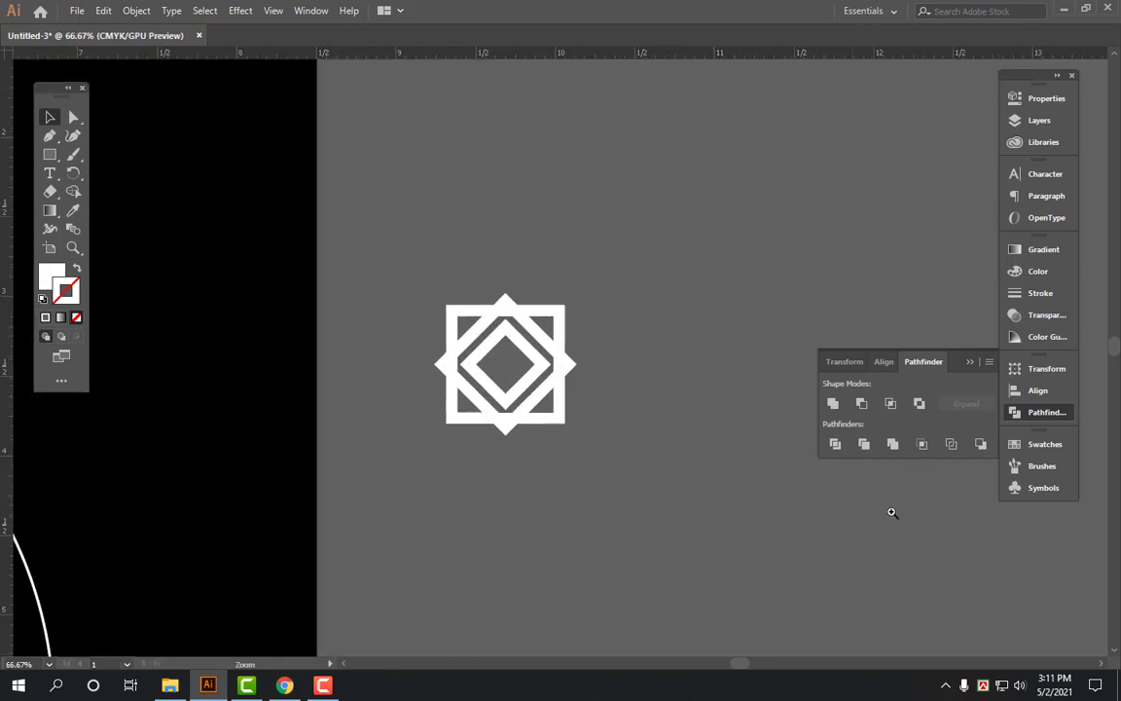
left_click(311, 11)
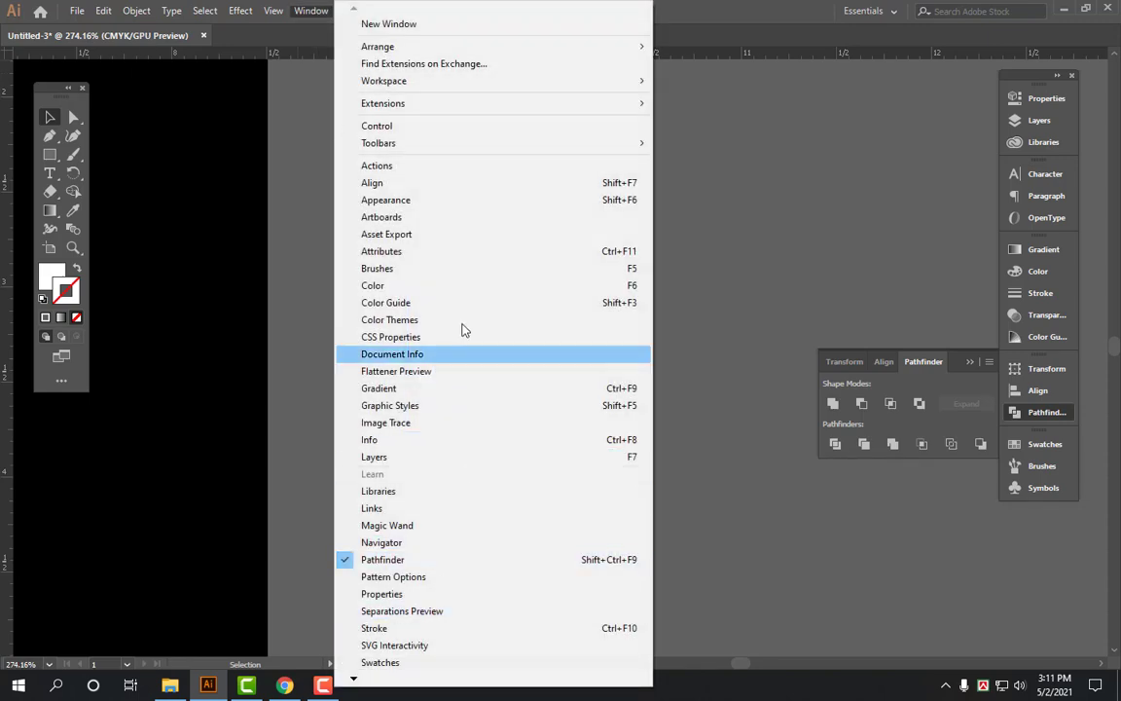
left_click(438, 270)
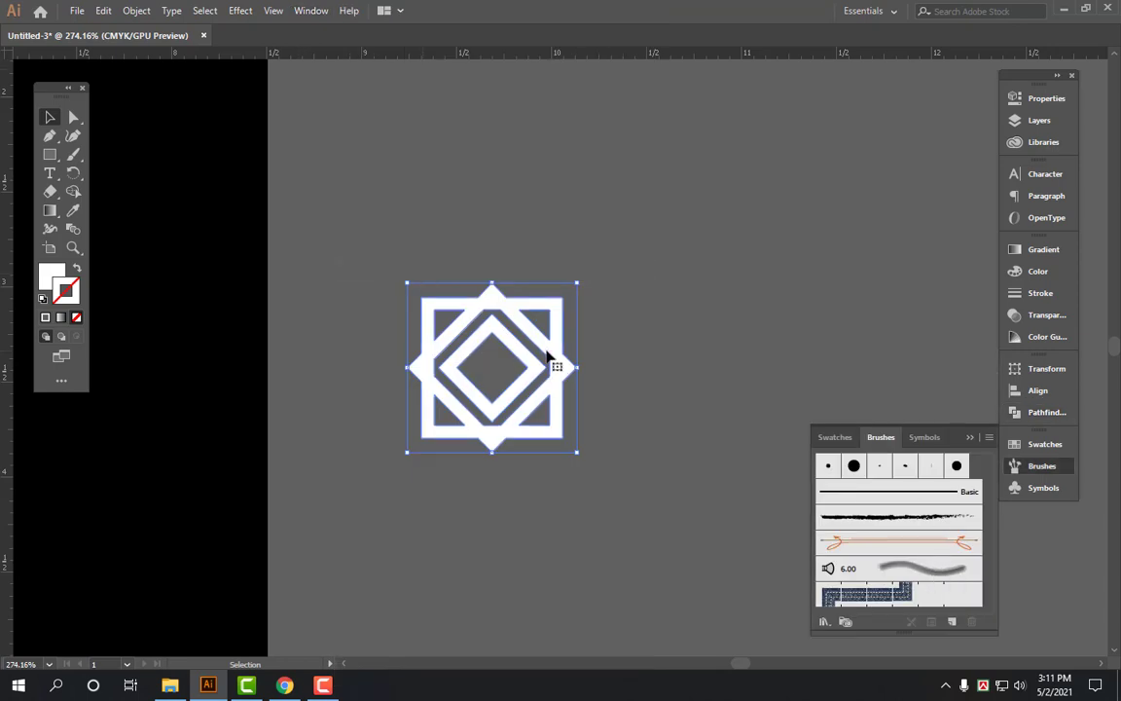
mouse_move(556, 366)
left_mouse_down()
mouse_move(922, 569)
mouse_move(903, 583)
left_mouse_up()
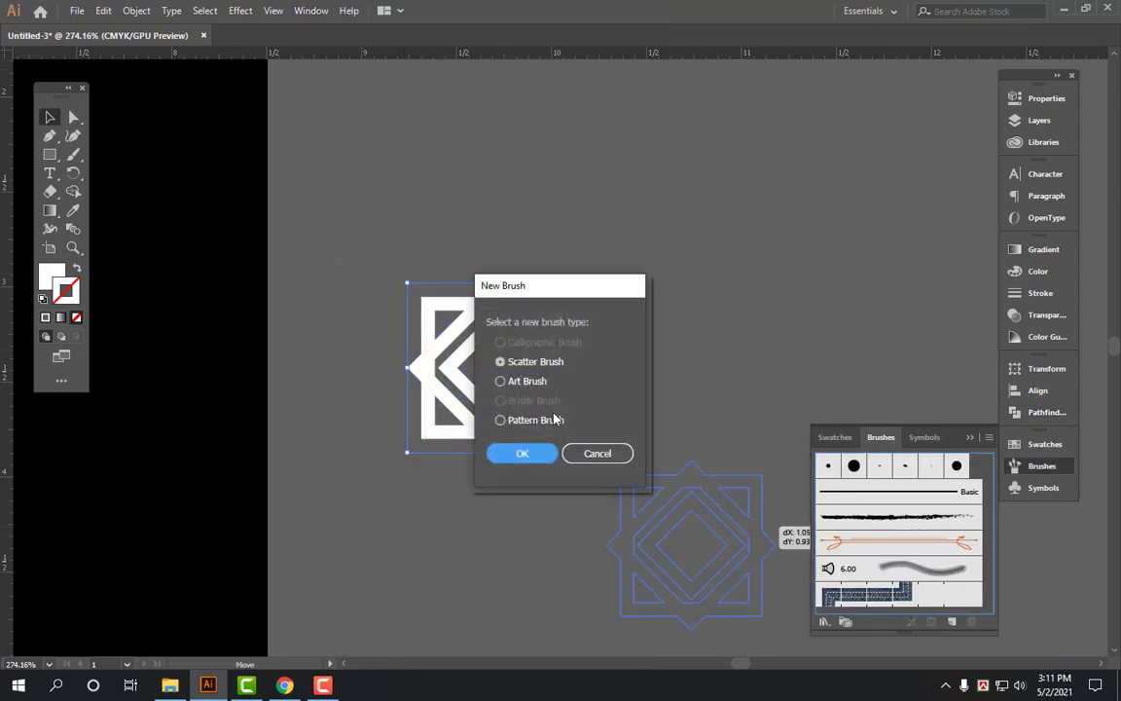
left_click(522, 452)
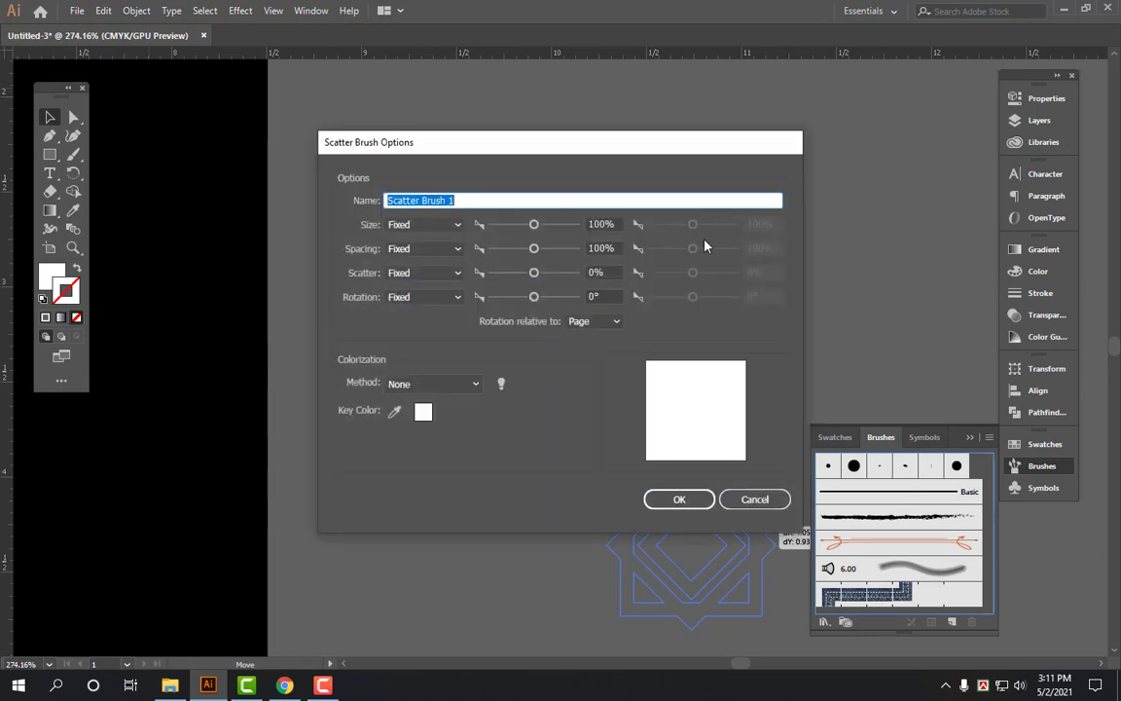
left_click(679, 501)
left_click(838, 215)
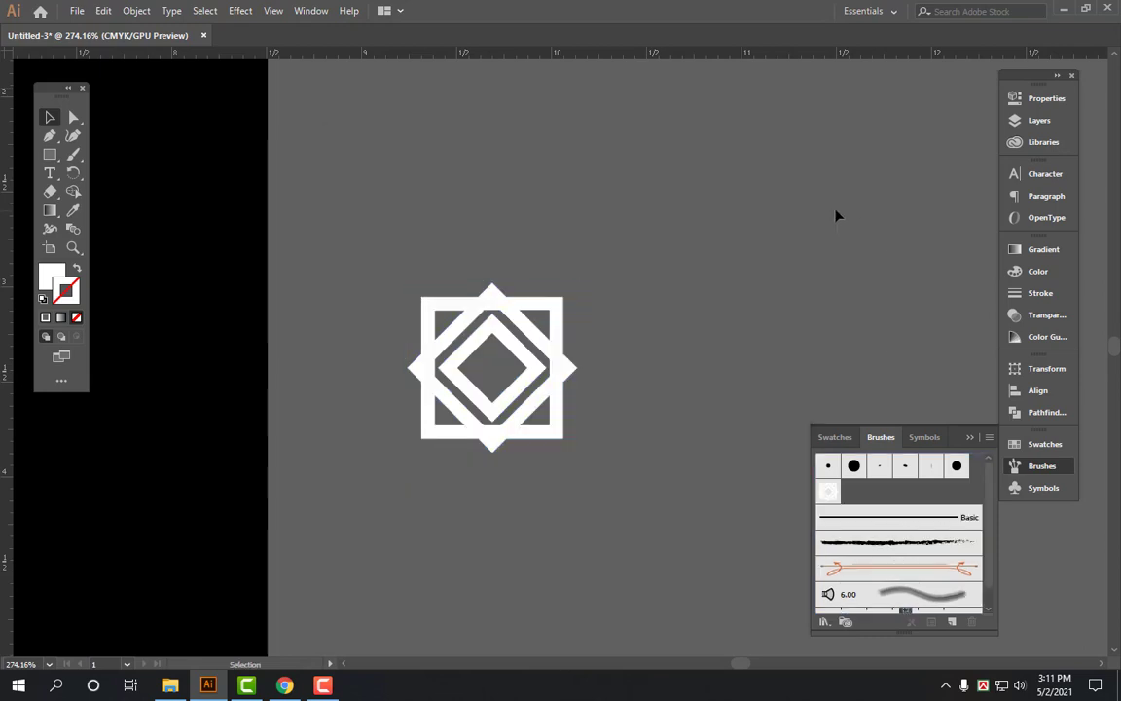
key("ctrl+1")
left_click_drag(645, 336, 814, 208)
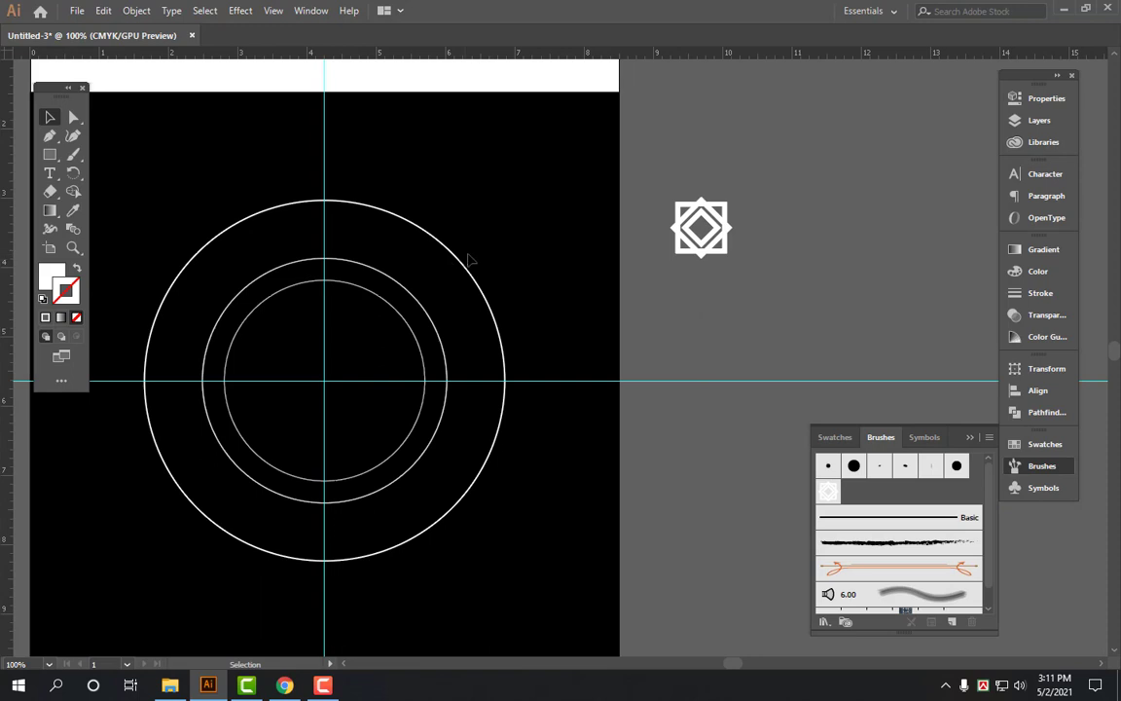
Try the new motif brush on the outer circle, then undo it back to a white stroke.
left_click(471, 265)
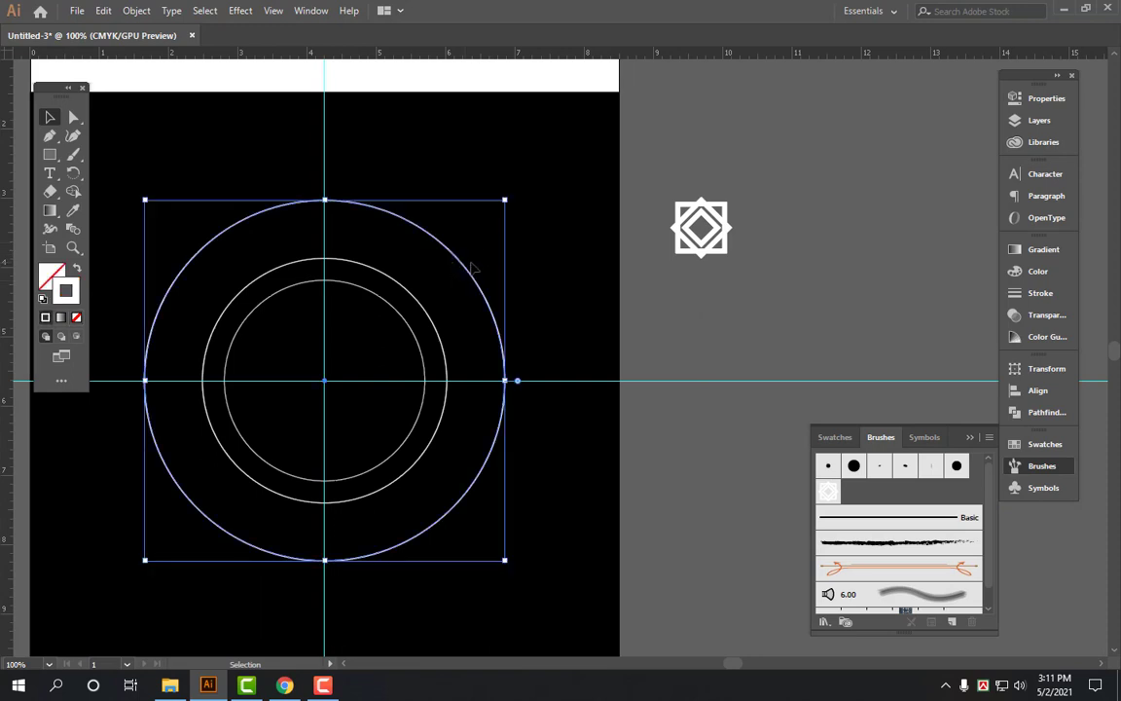
left_click_drag(513, 213, 458, 316)
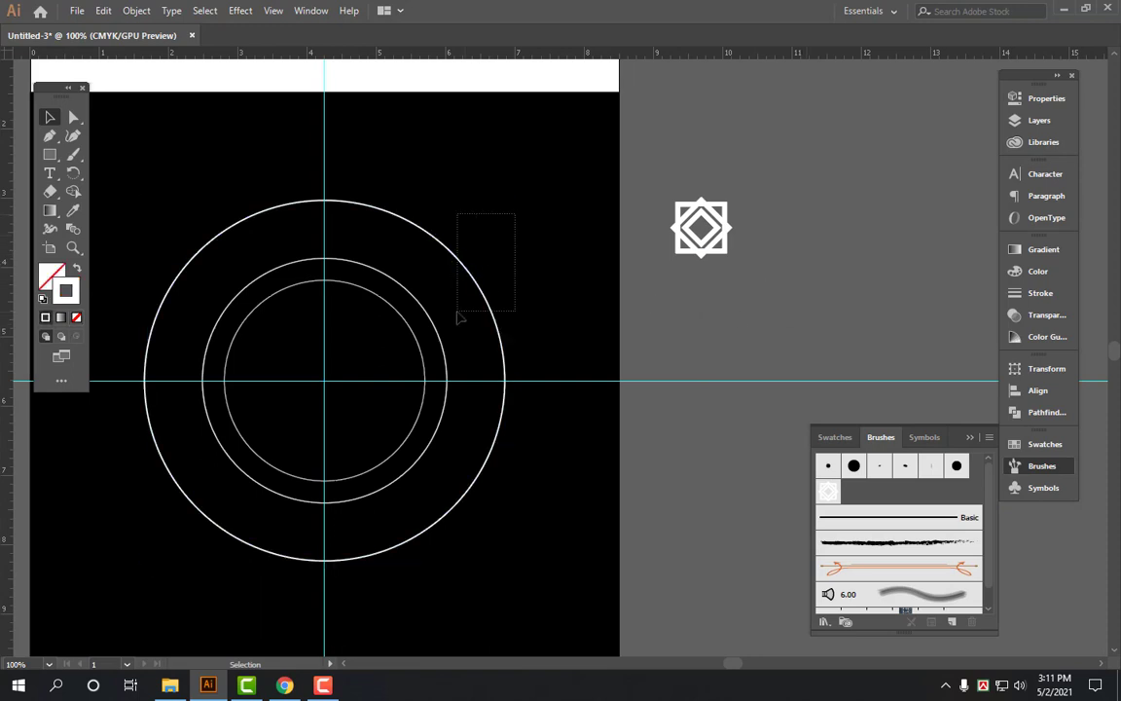
left_click_drag(516, 230, 434, 297)
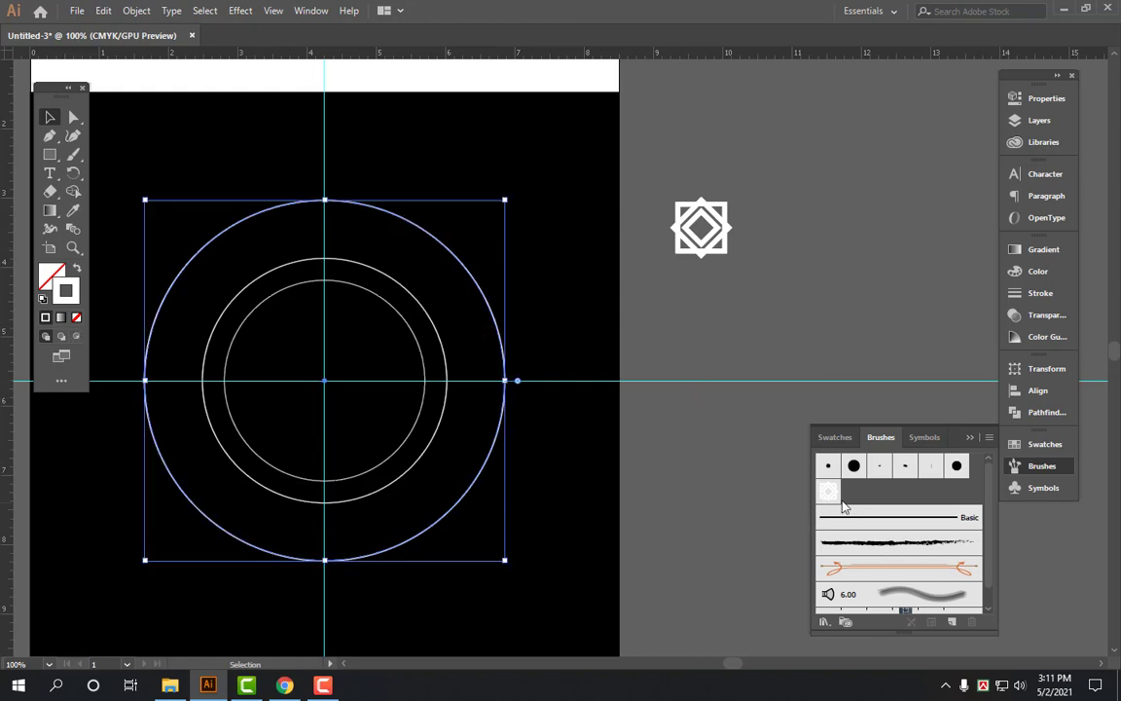
left_click_drag(749, 196, 681, 295)
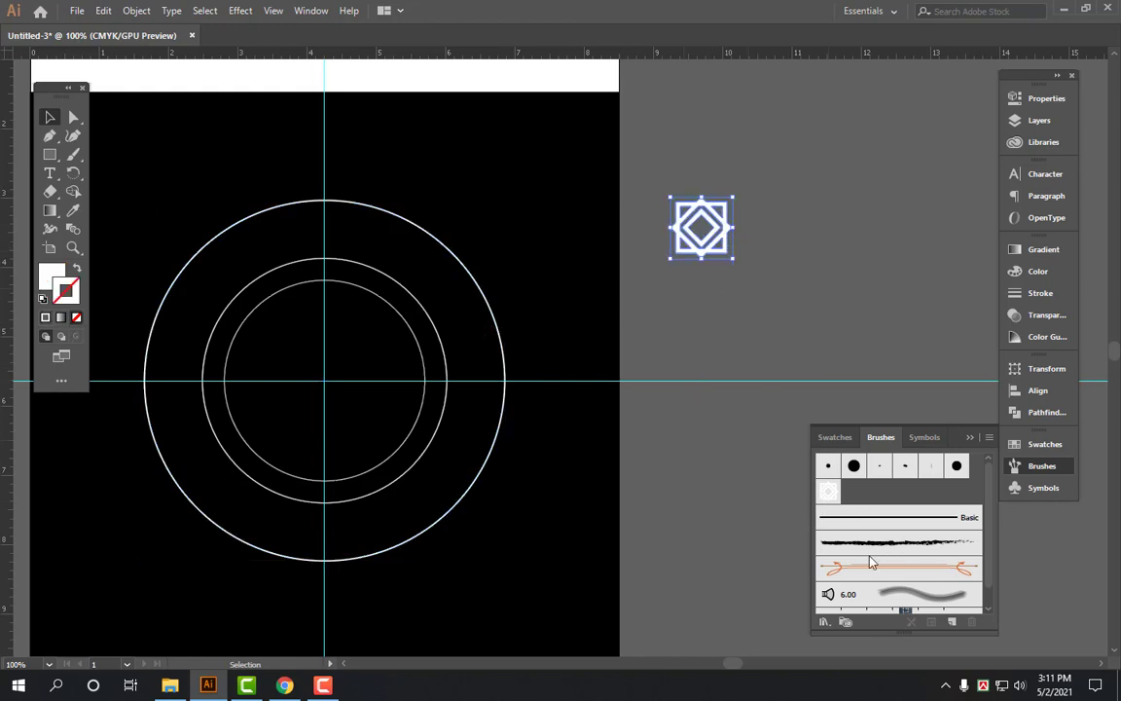
left_click(810, 290)
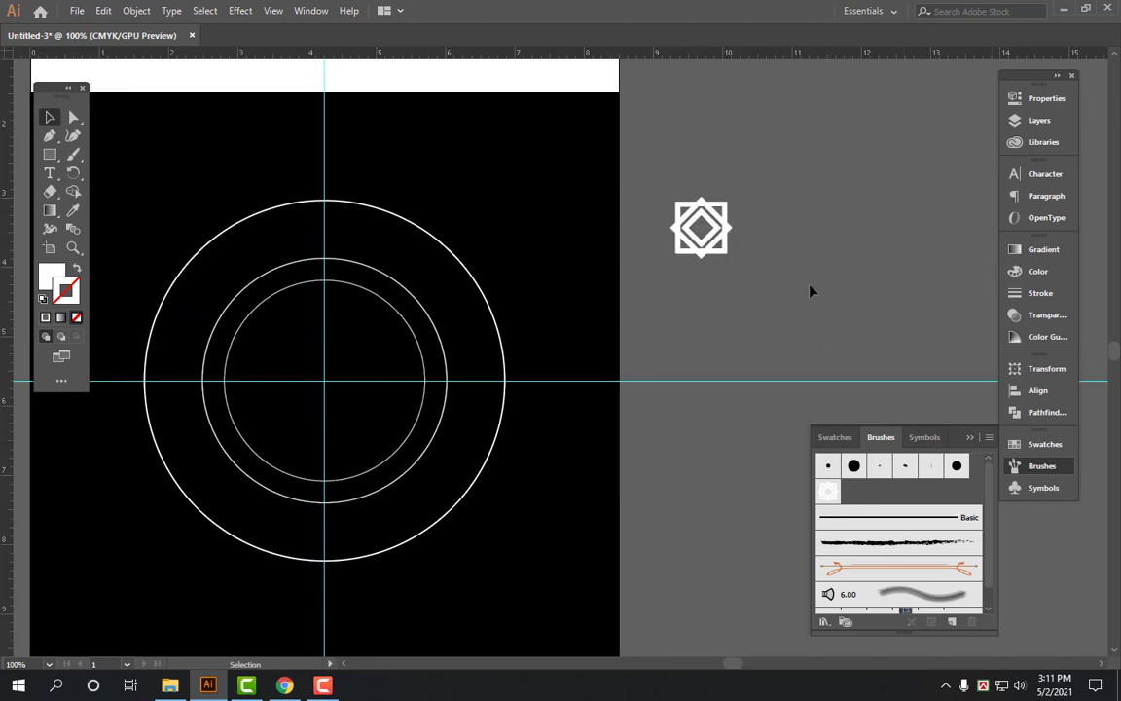
left_click_drag(503, 197, 446, 293)
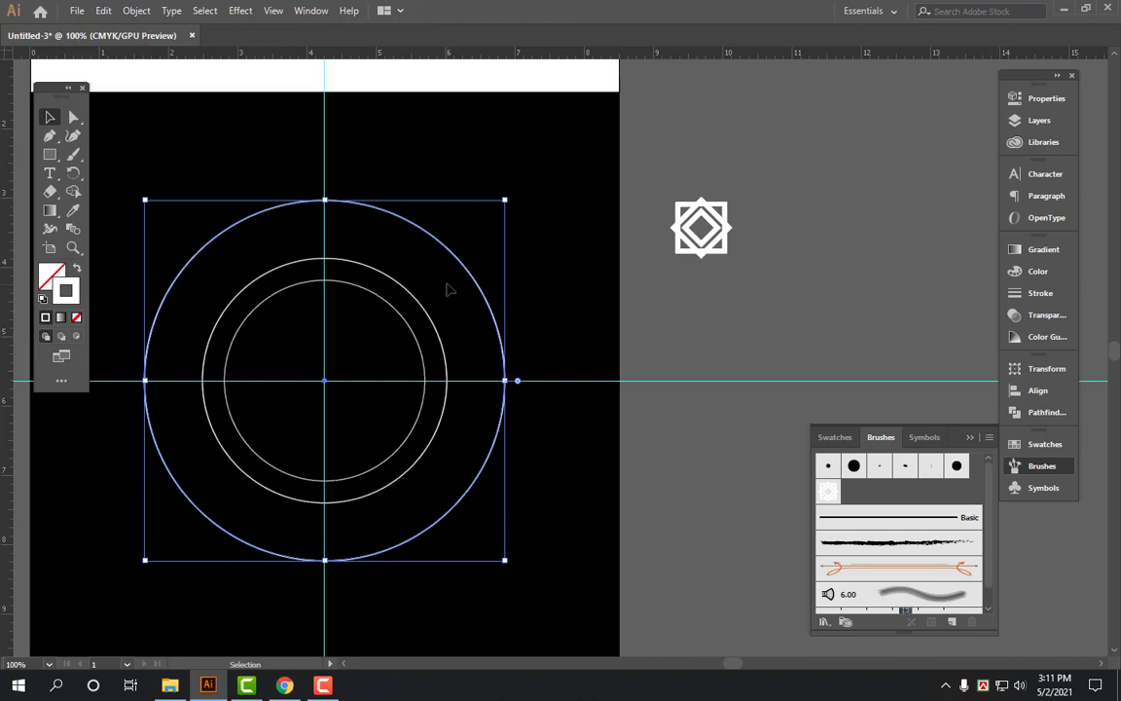
left_click(827, 491)
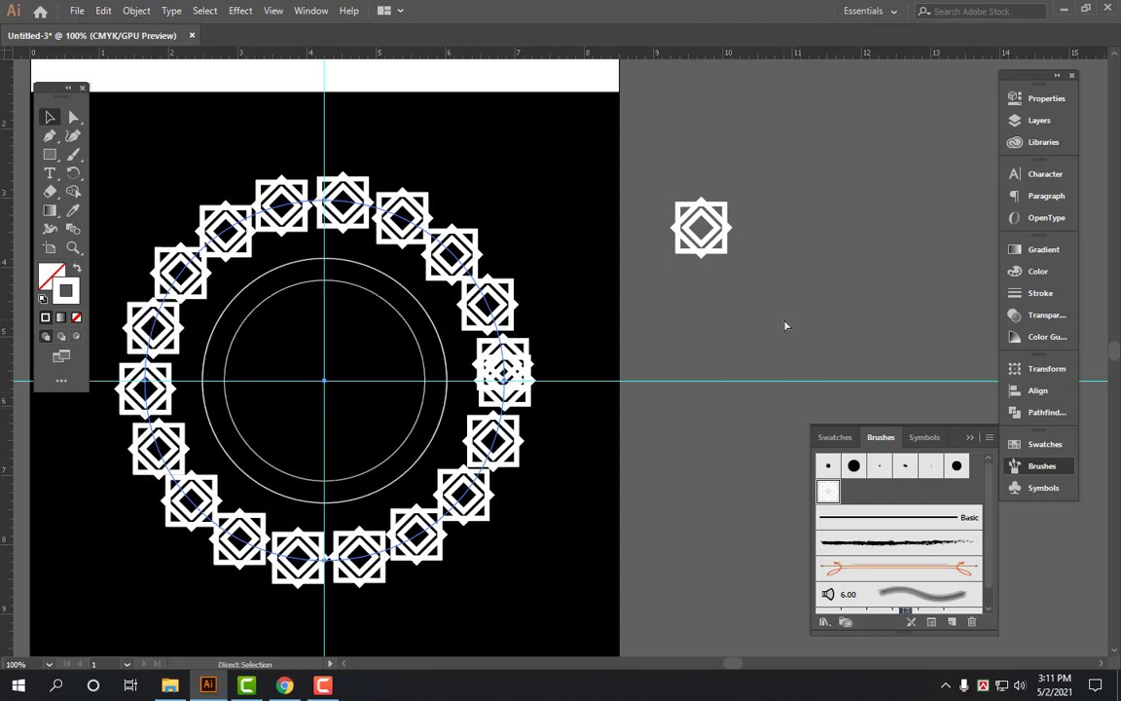
key("ctrl+z")
Delete the motif brush from the Brushes panel, confirming Yes.
left_click(806, 234)
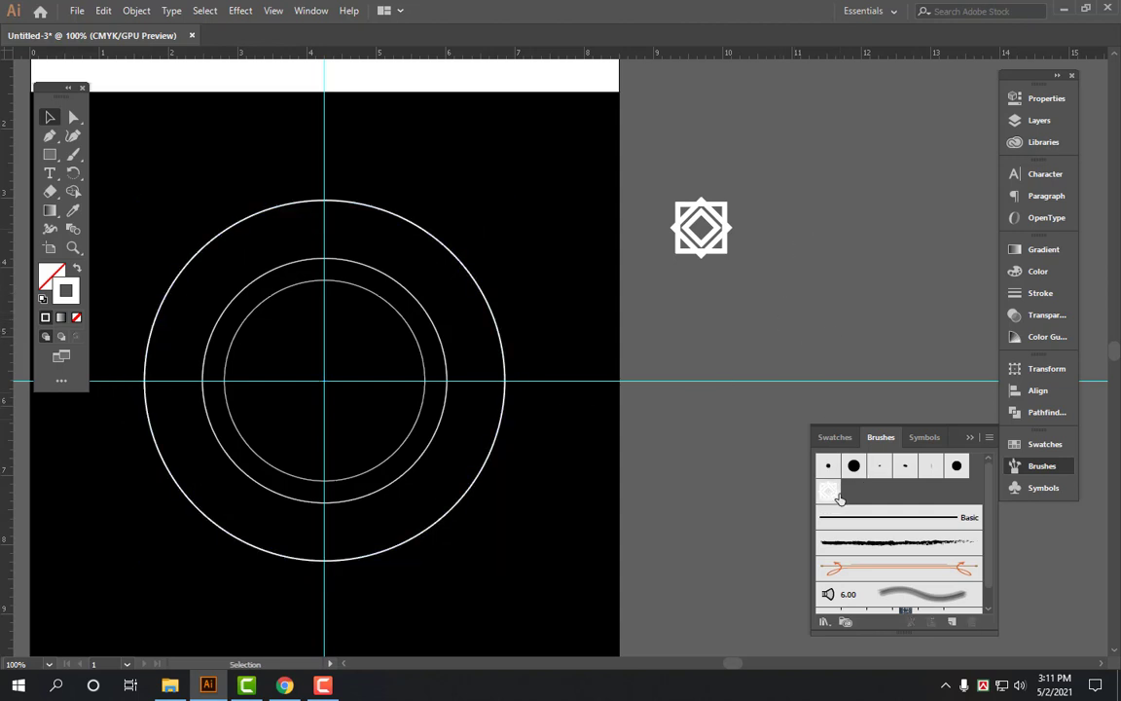
left_click(829, 494)
left_click(971, 622)
left_click(545, 362)
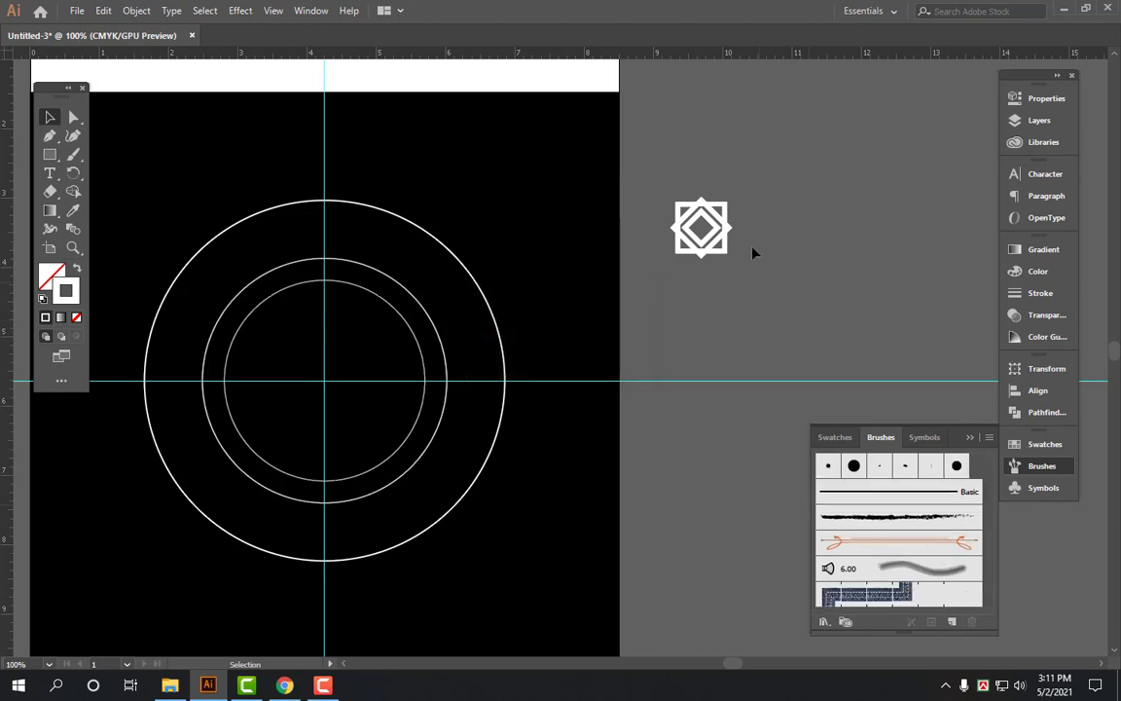
left_click(701, 227)
Alt-drag a copy of the white motif to sit just right of the original.
left_click_drag(793, 225, 581, 290)
left_click_drag(553, 435, 764, 327)
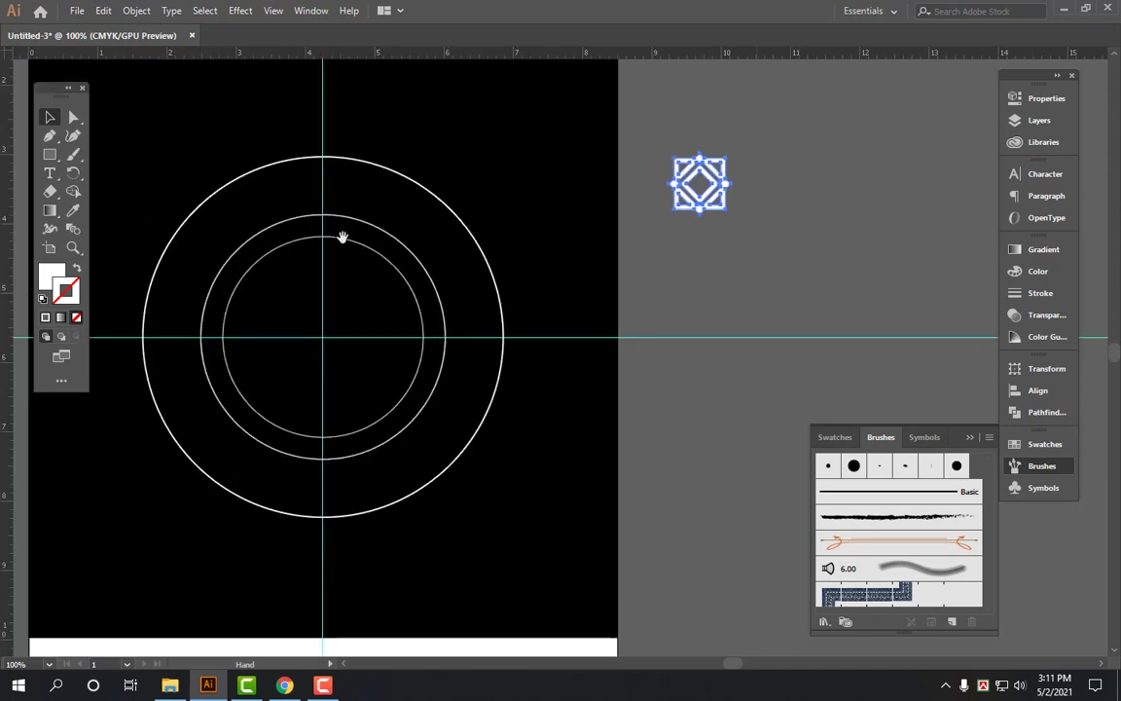
scroll(540, 258, "up", 2)
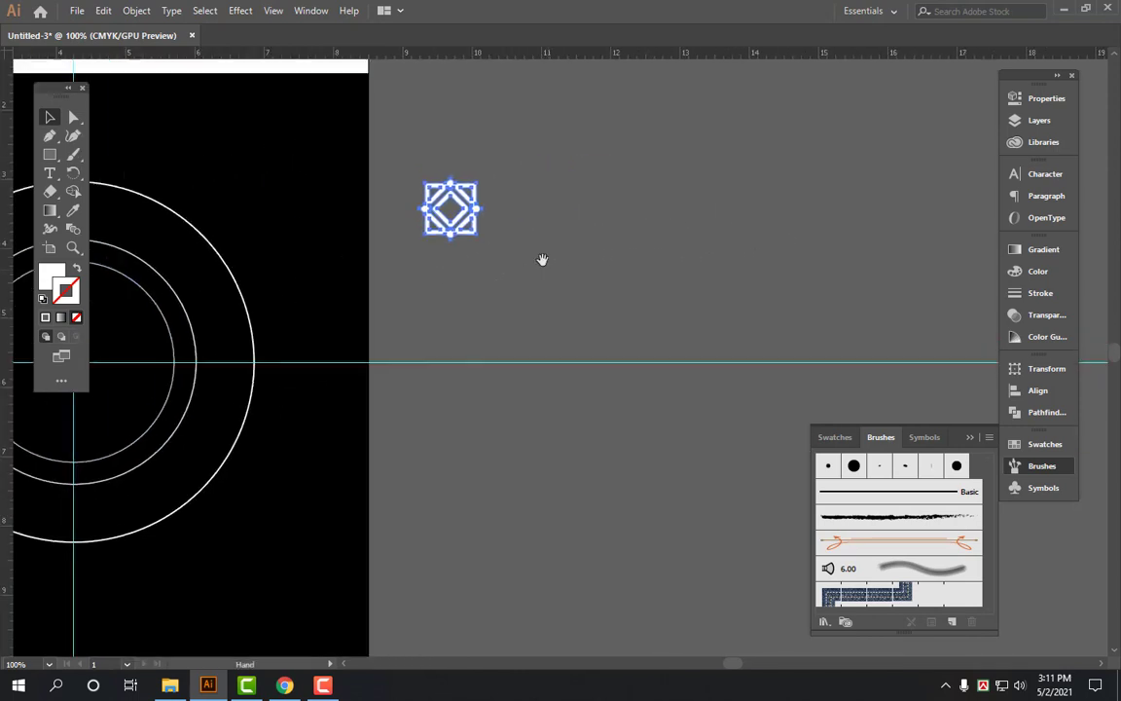
scroll(710, 320, "up", 2)
scroll(425, 300, "up", 1)
left_click_drag(366, 282, 553, 283)
scroll(728, 313, "down", 3)
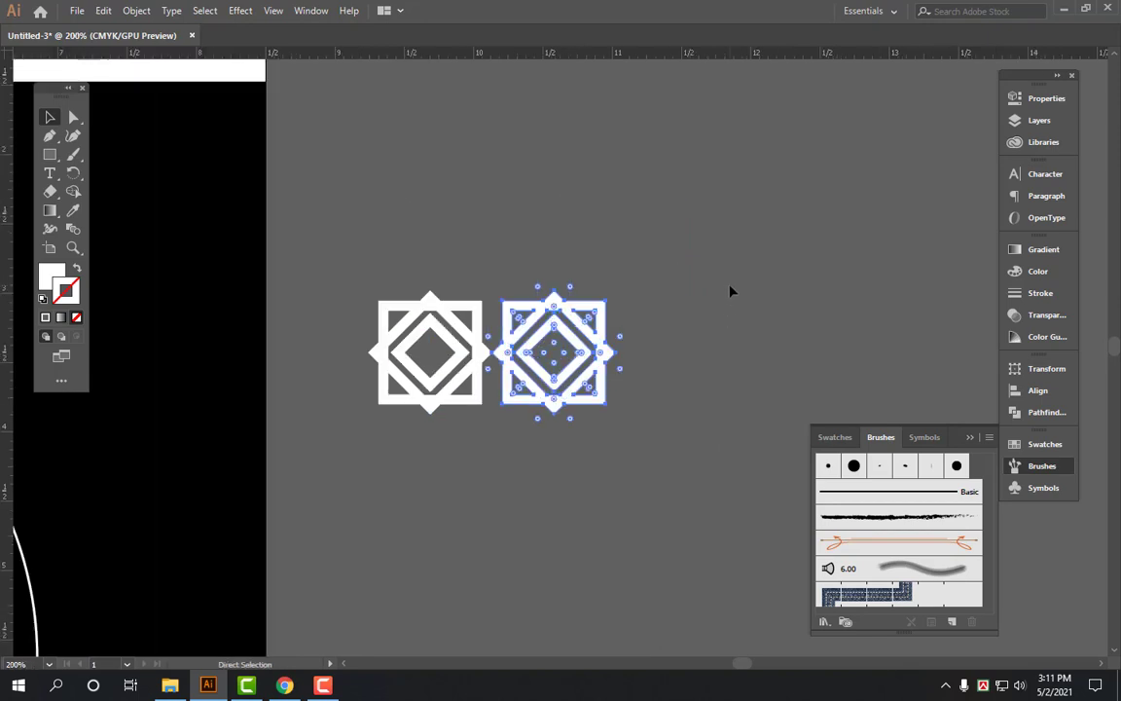
scroll(731, 293, "down", 3)
scroll(494, 213, "up", 4)
key("ctrl+z")
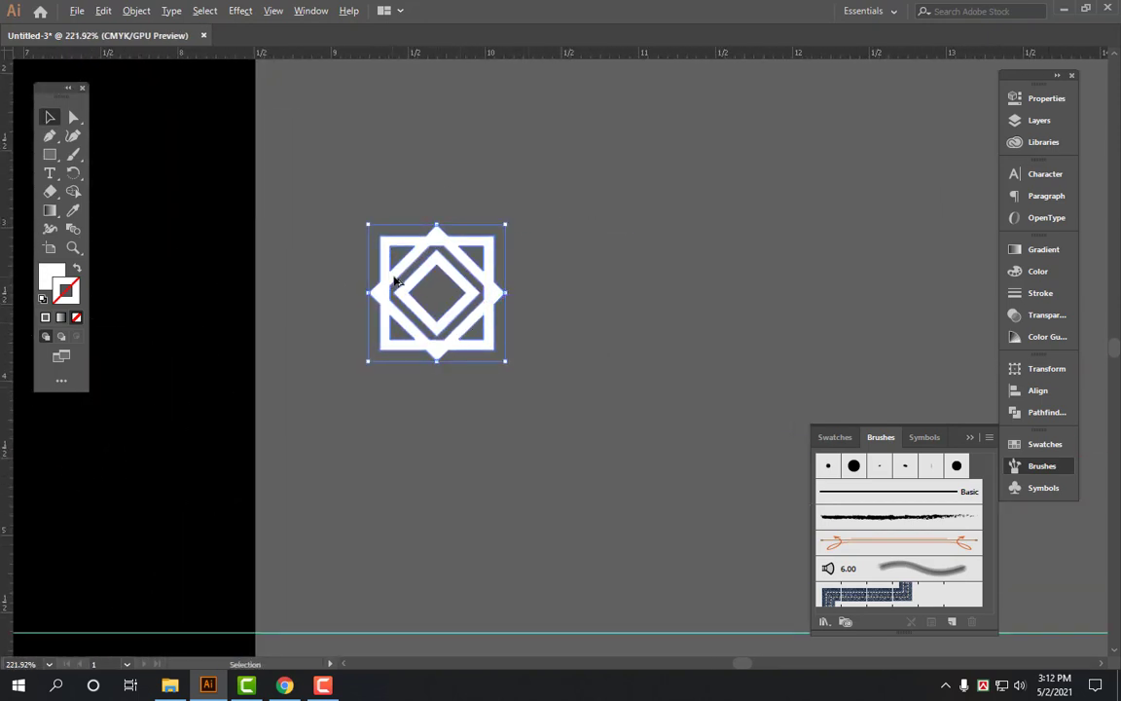
left_click_drag(398, 282, 533, 287)
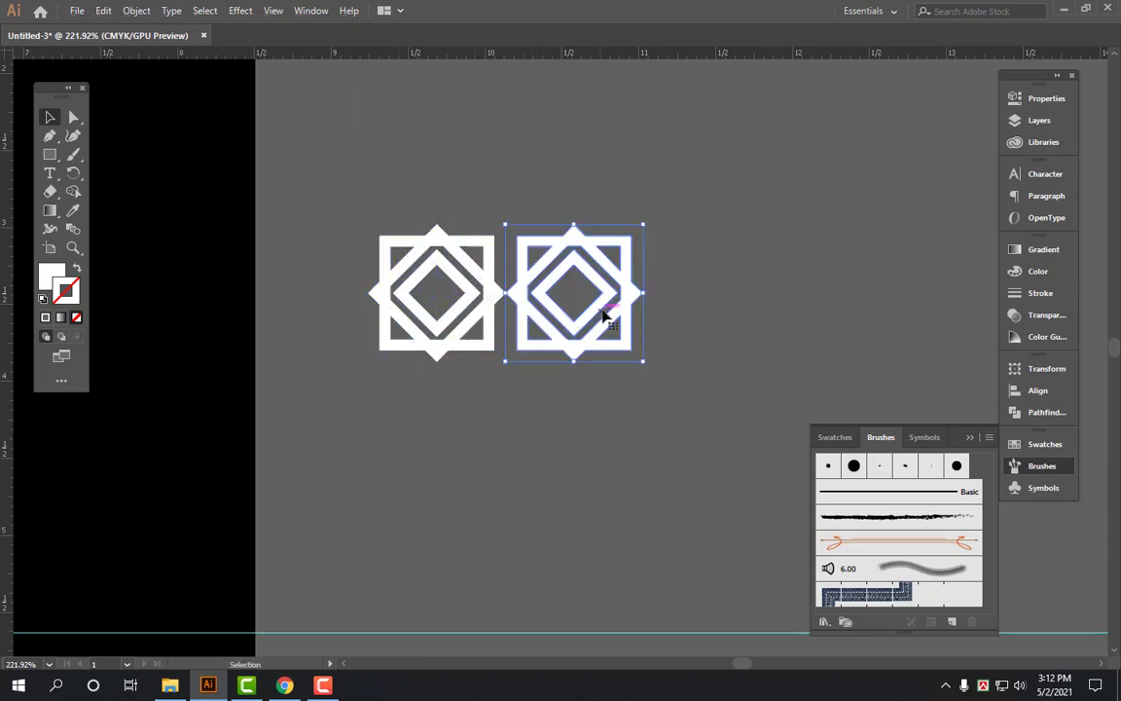
key("a")
Repeat the copy with Ctrl+D to build a long horizontal row of motifs.
key("ctrl+d")
key("ctrl+d")
key("ctrl+minus")
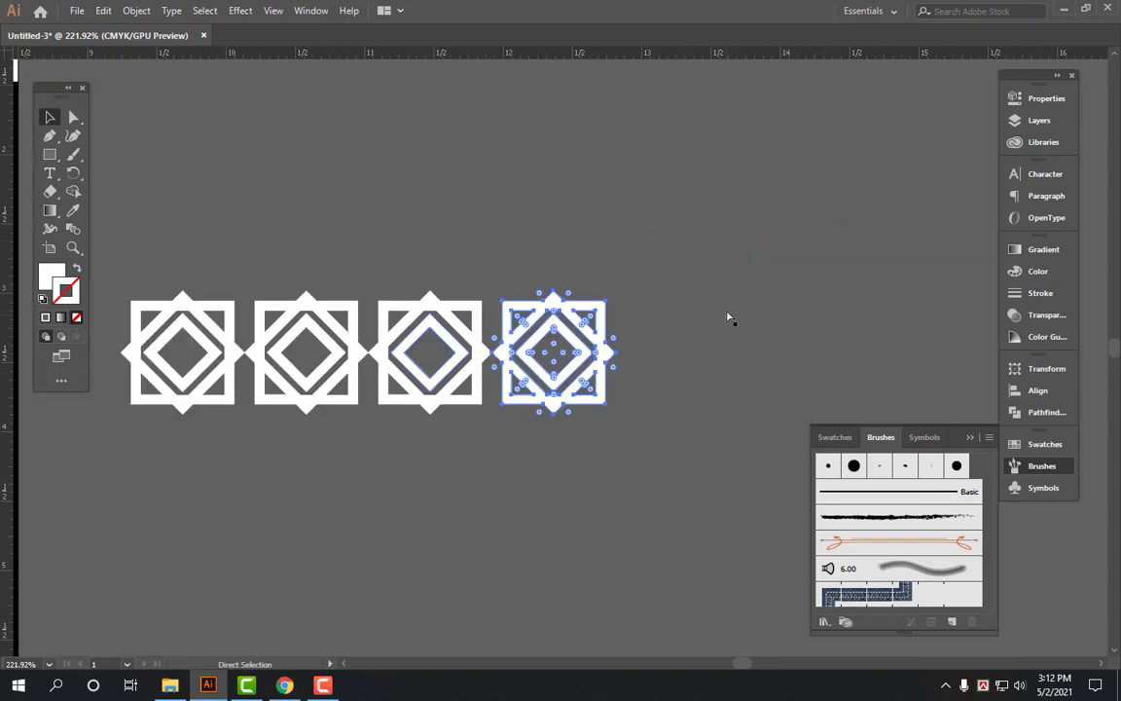
key("ctrl+minus")
key("ctrl+d")
key("ctrl+d")
key("ctrl+d")
key("ctrl+d")
key("ctrl+d")
key("ctrl+minus")
key("ctrl+minus")
key("ctrl+minus")
key("ctrl+d")
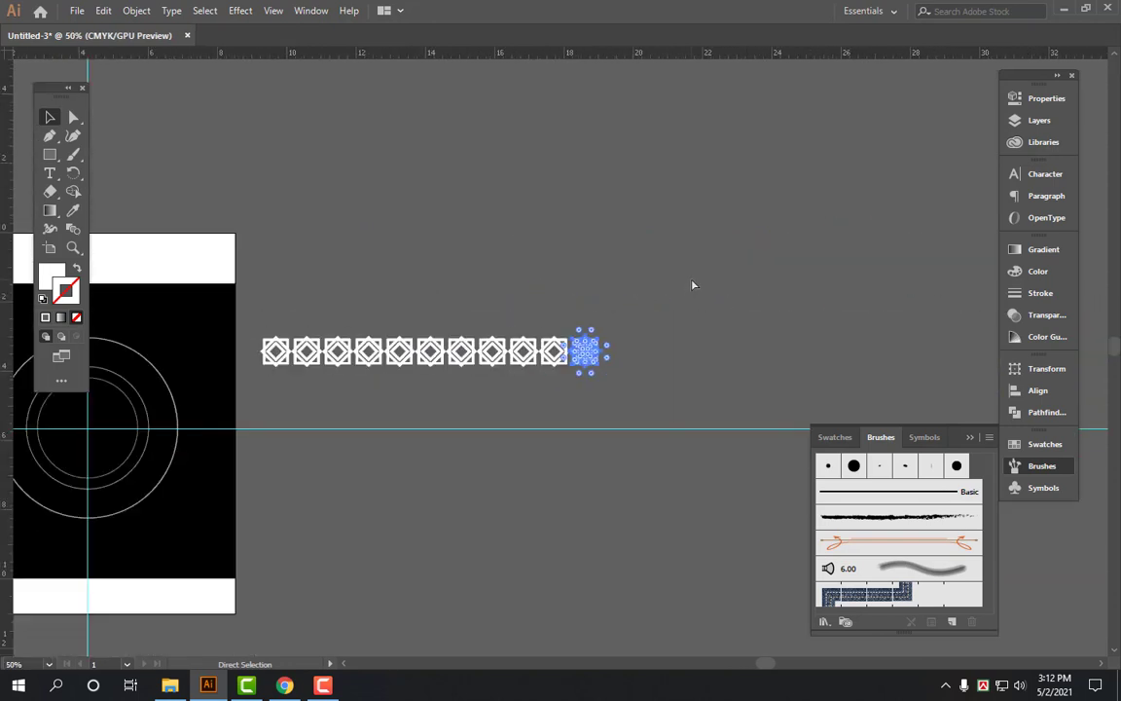
key("ctrl+d")
key("ctrl+d")
key("ctrl+d")
key("ctrl+d")
key("ctrl+d")
key("ctrl+d")
key("ctrl+d")
key("ctrl+d")
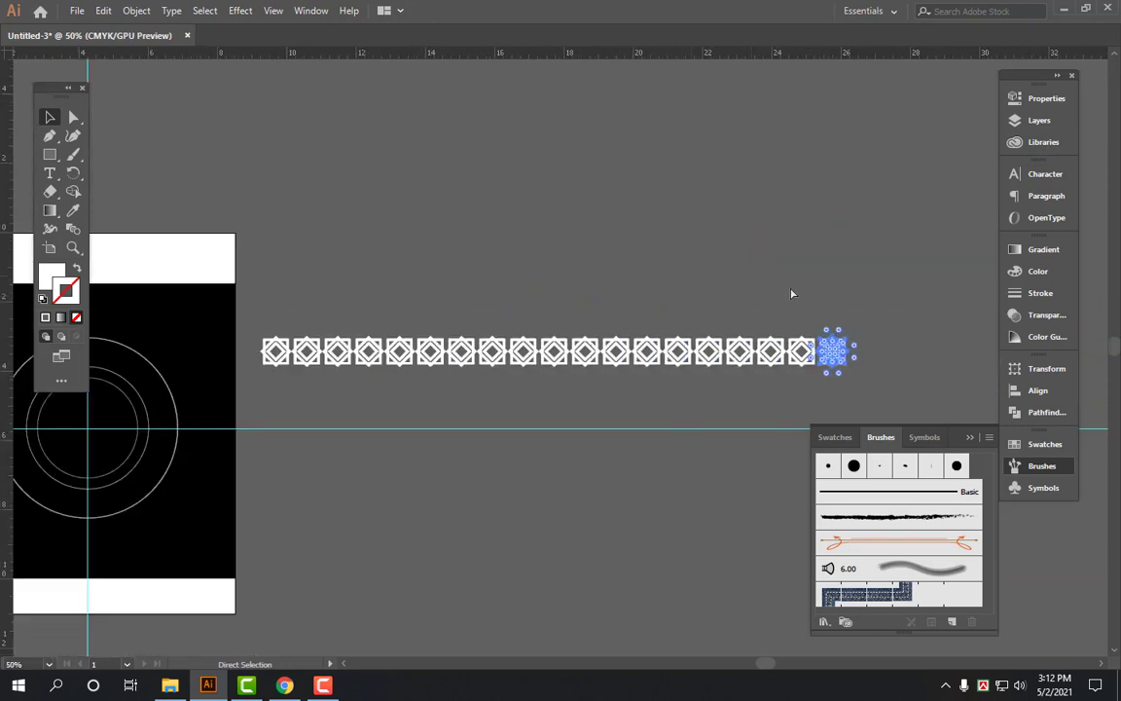
key("ctrl+d")
key("ctrl+d")
key("ctrl+d")
left_click(944, 307)
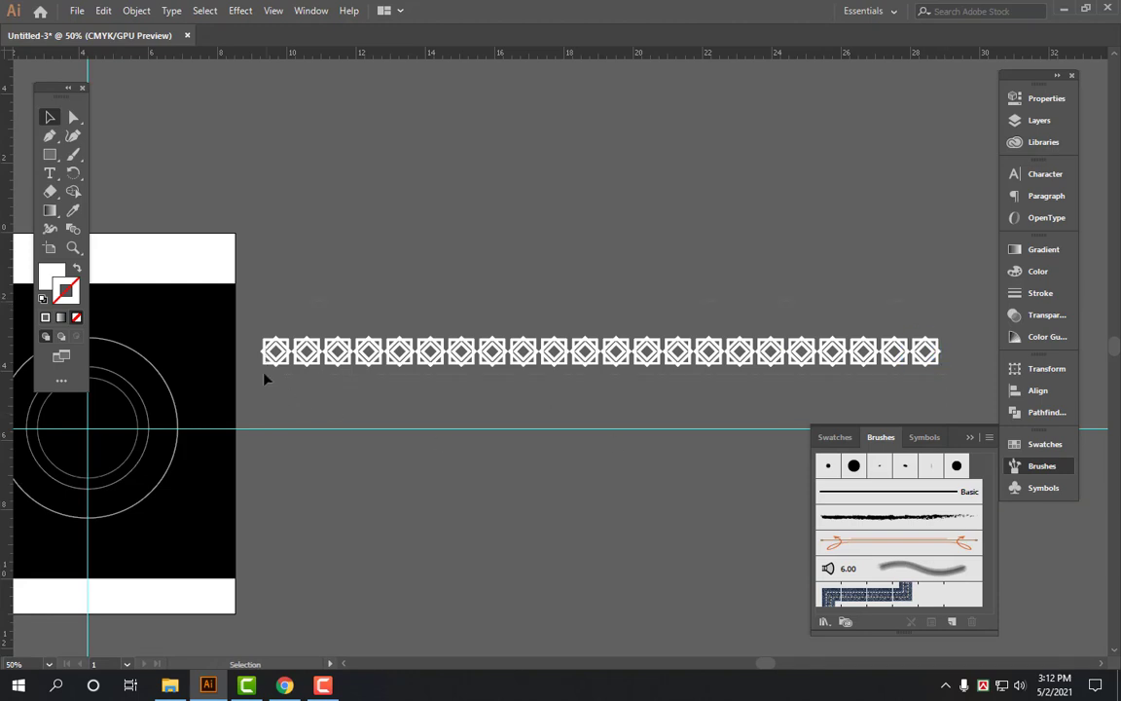
Drag the star-motif row into Brushes to create Art Brush 1 with default options.
left_click_drag(267, 352, 267, 250)
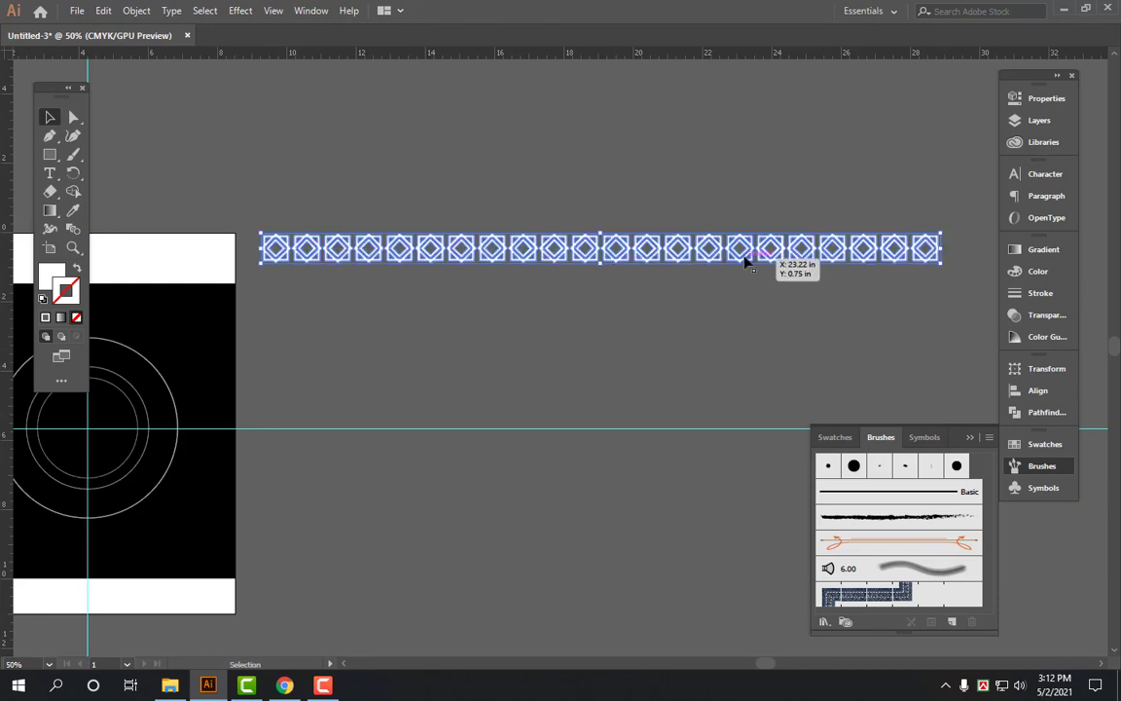
mouse_move(747, 263)
left_mouse_down()
mouse_move(833, 526)
mouse_move(855, 506)
left_mouse_up()
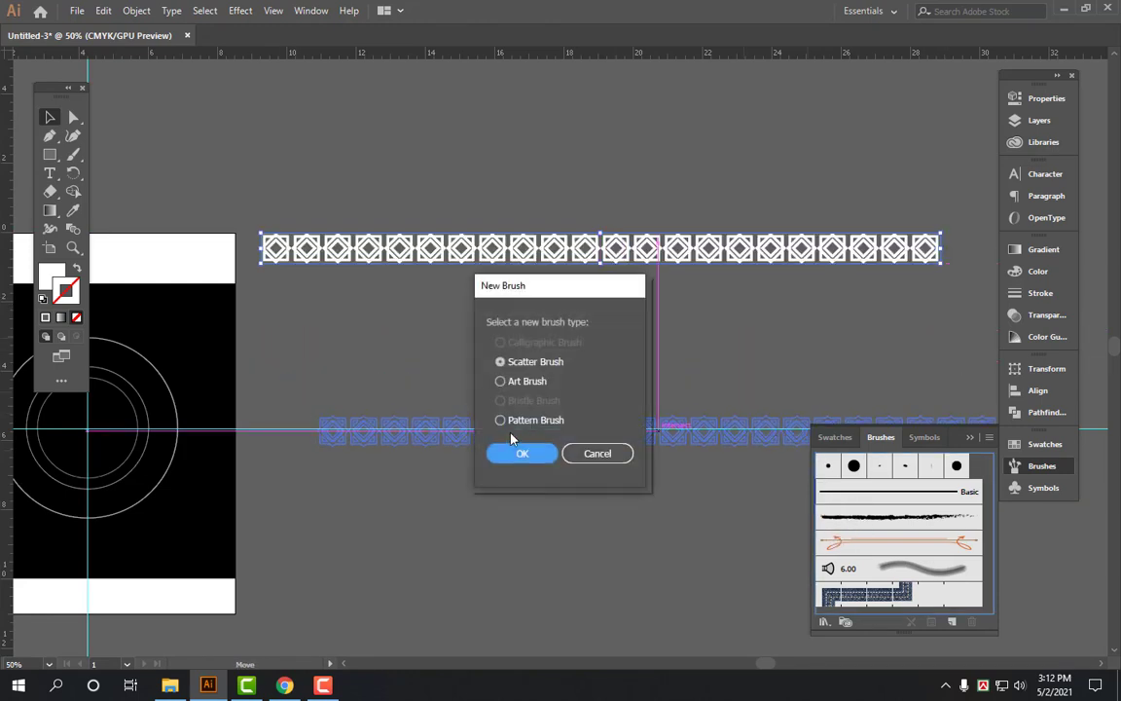
left_click(531, 385)
left_click(525, 456)
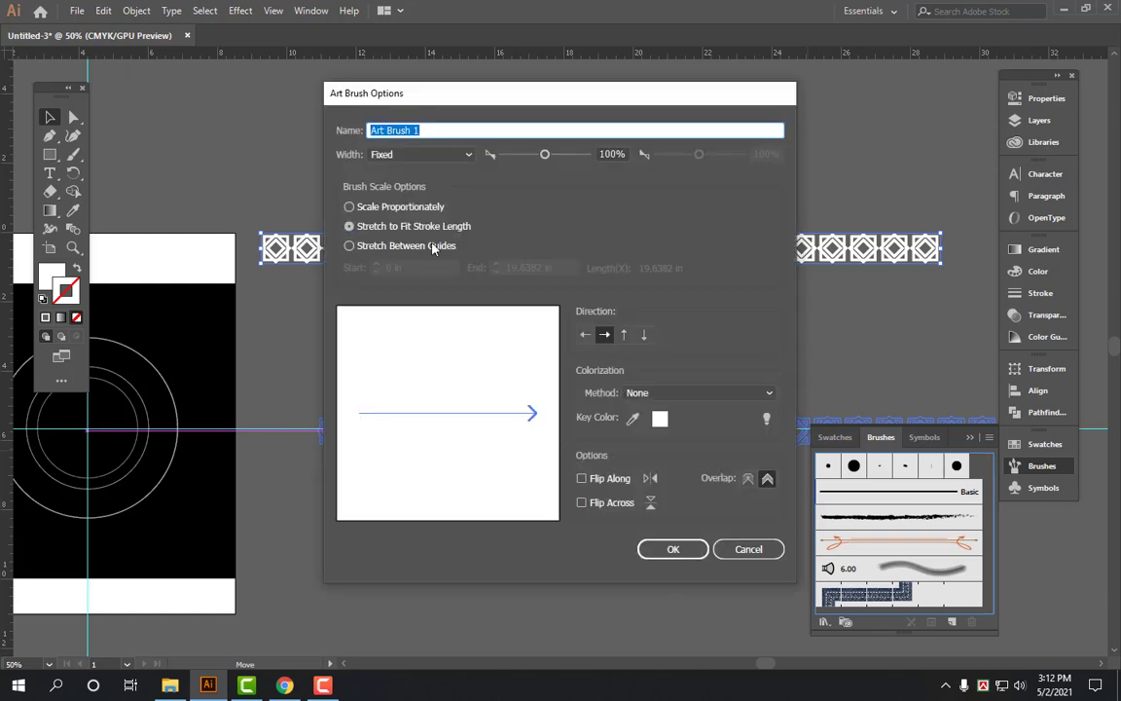
left_click(672, 548)
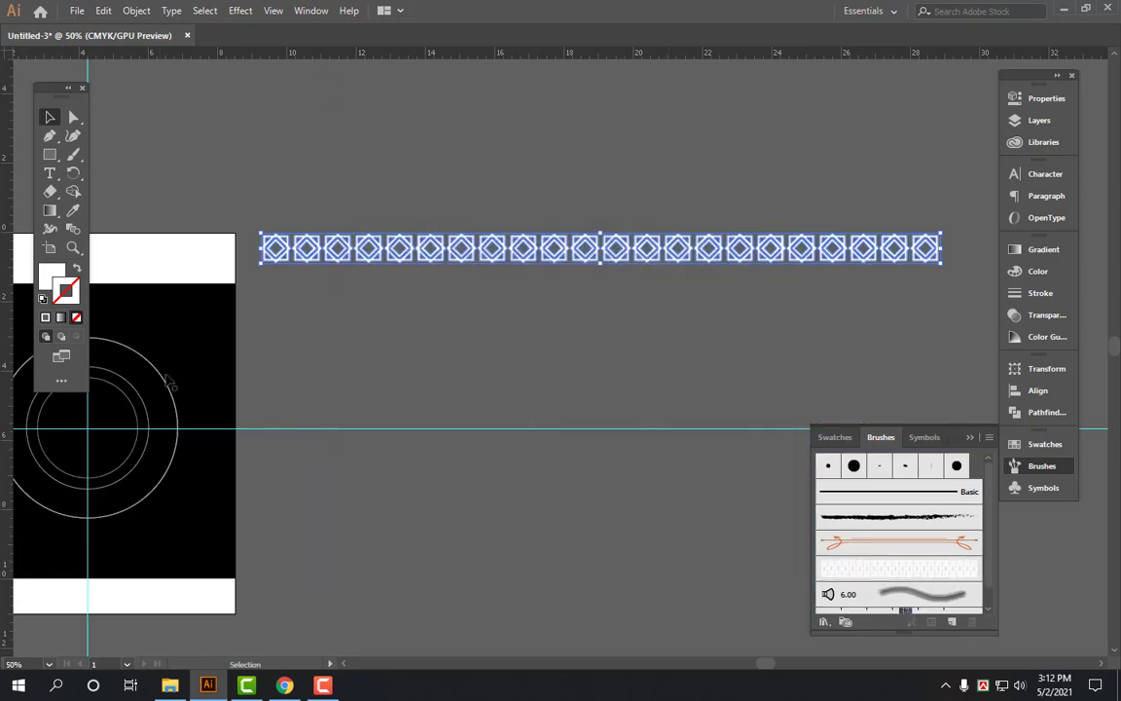
Stroke the outer circle with Art Brush 1, forming a ring of white square-diamond motifs.
left_click(142, 352)
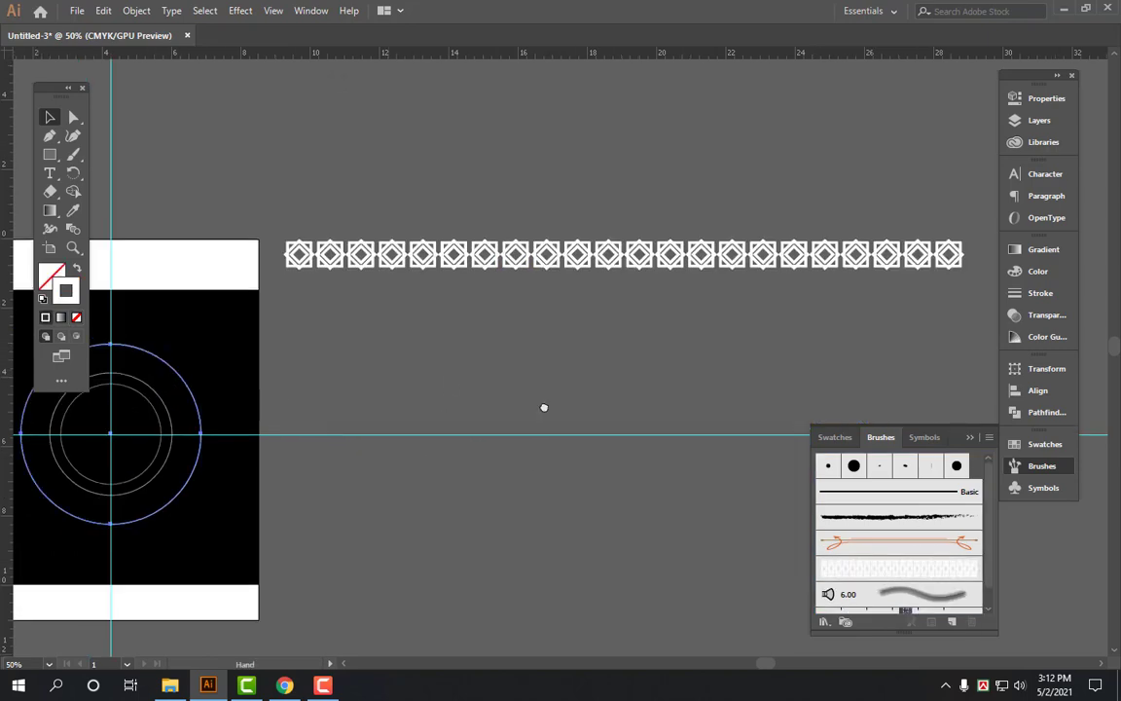
mouse_move(545, 404)
left_mouse_down()
mouse_move(378, 398)
mouse_move(522, 405)
left_mouse_up()
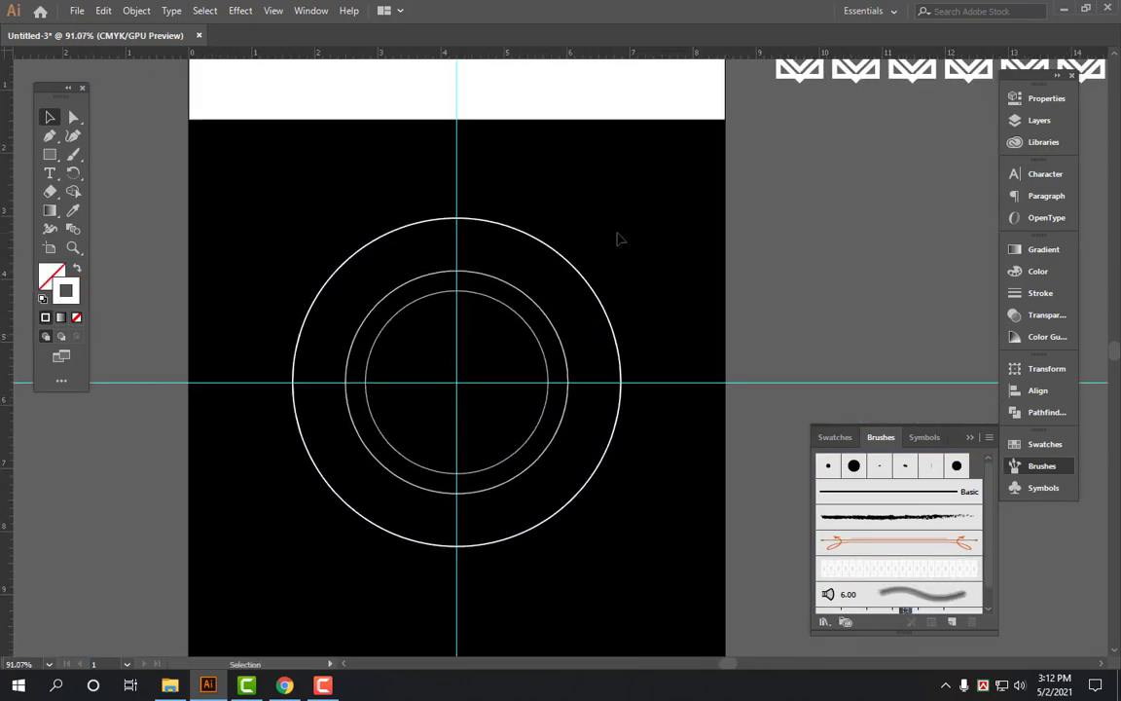
left_click(569, 267)
left_click_drag(659, 231, 588, 312)
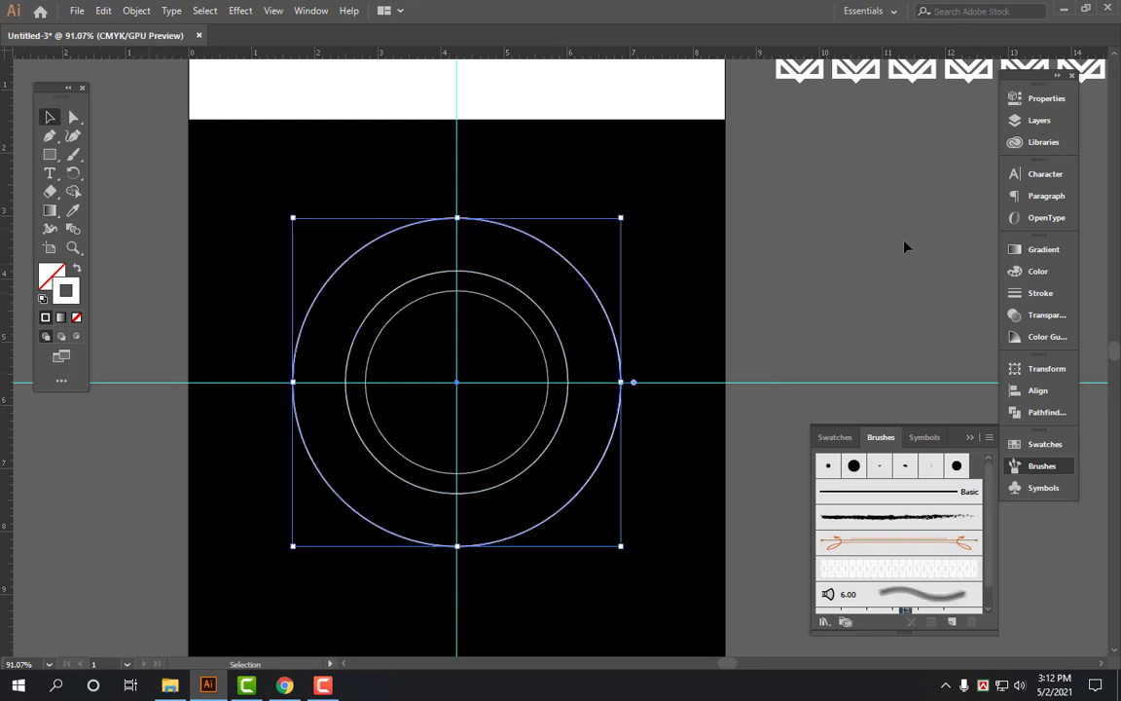
left_click(918, 575)
left_click(845, 355)
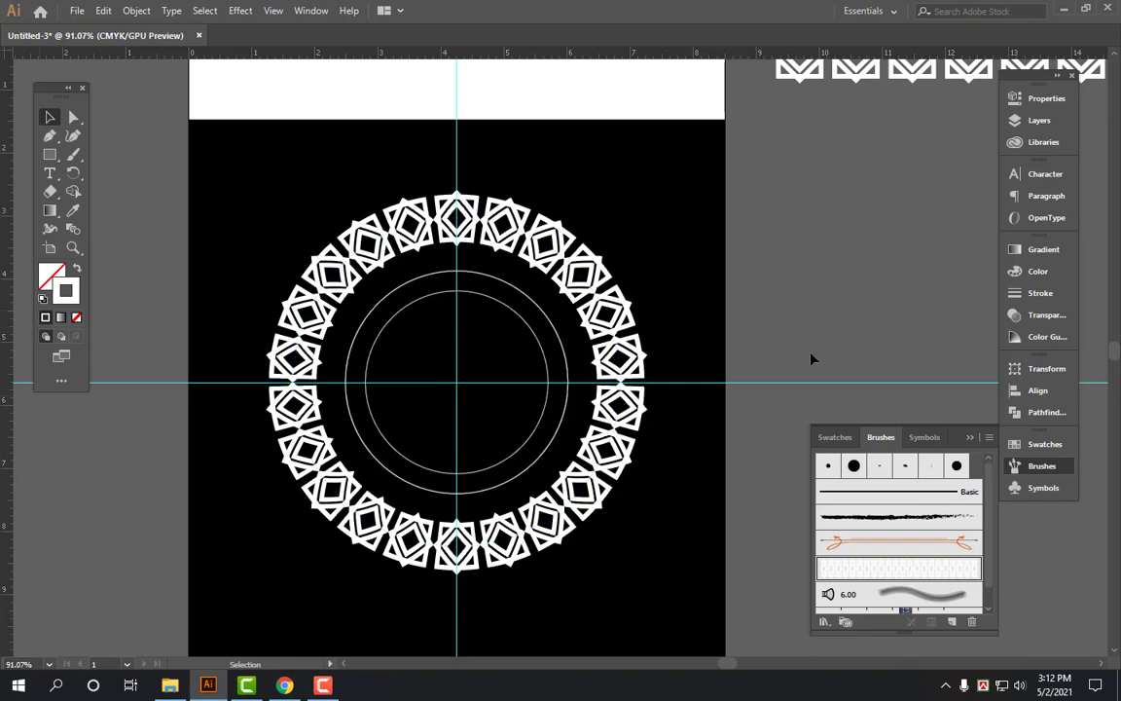
key("ctrl")
scroll(477, 355, "down", 1)
scroll(486, 292, "up", 3)
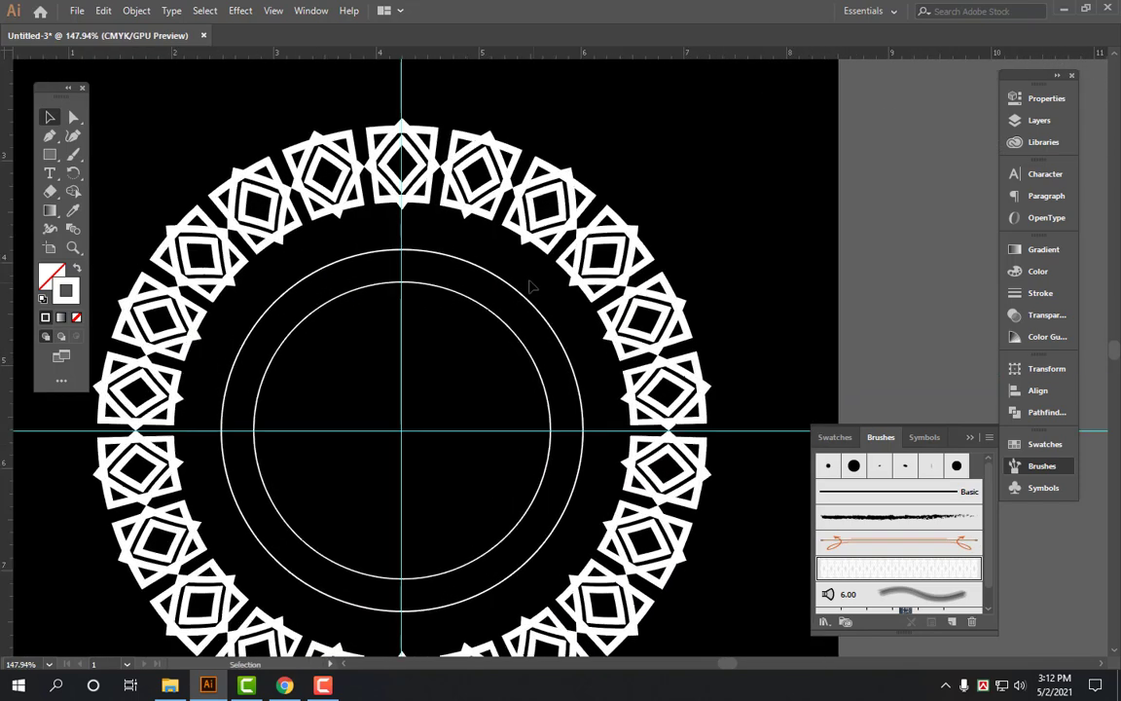
left_click(514, 291)
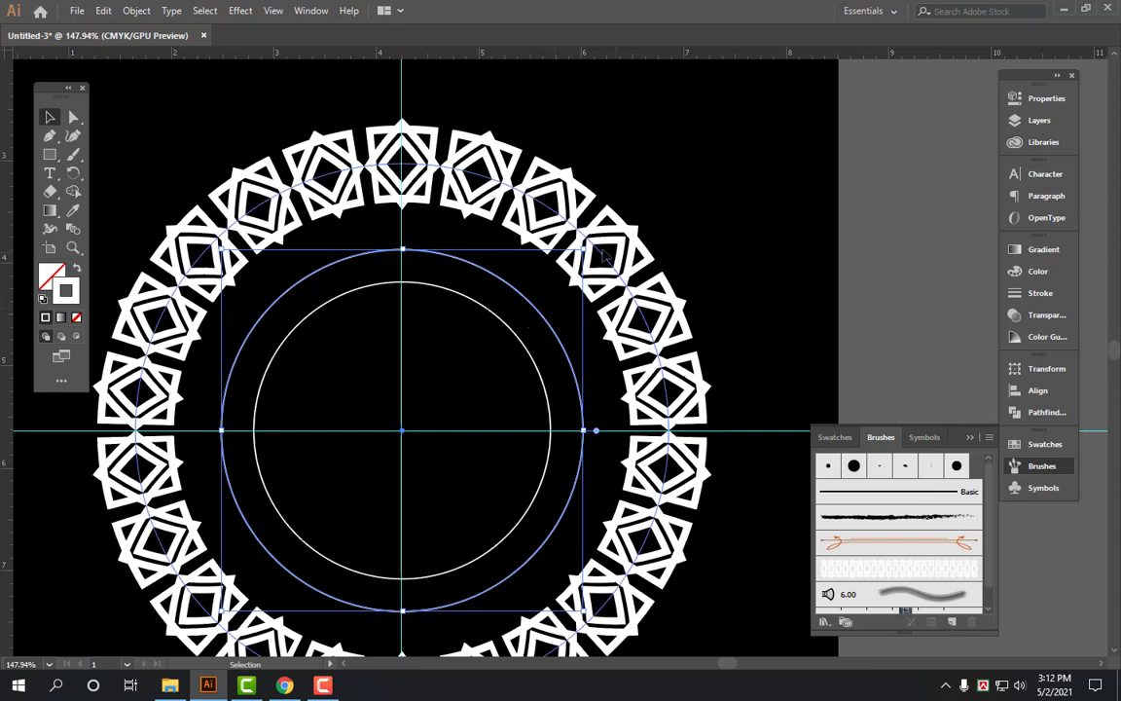
key("ctrl+minus")
key("ctrl+minus")
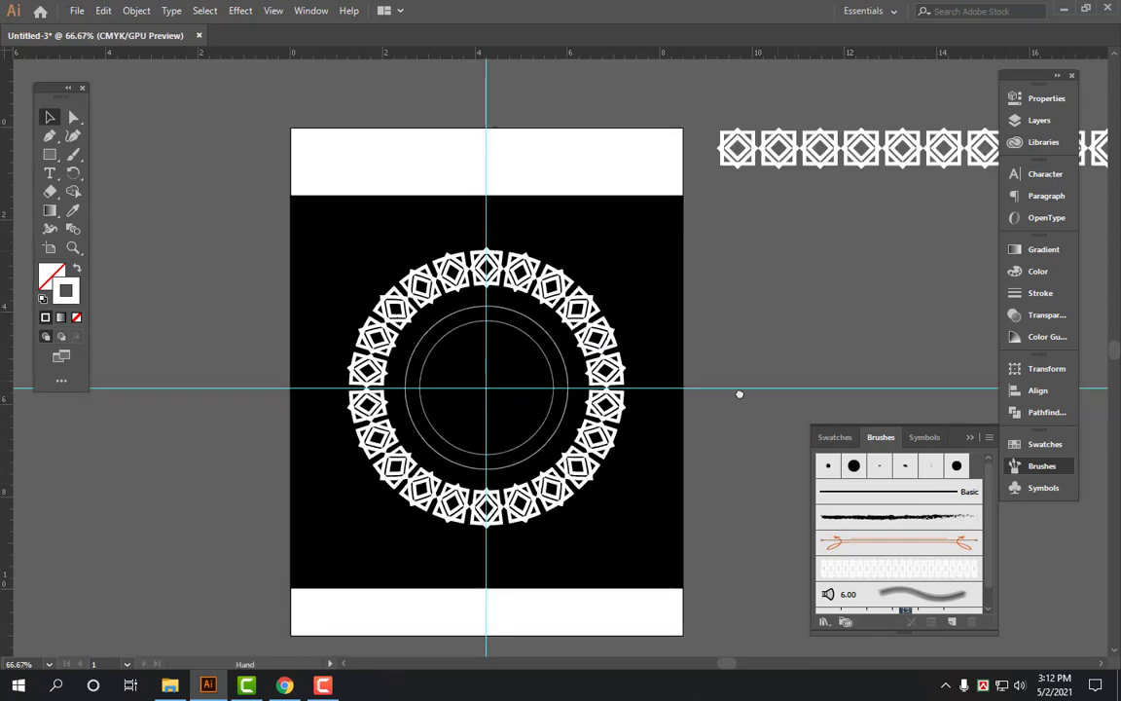
Draw a small circle below the icon row and give it a solid white fill.
mouse_move(657, 337)
left_mouse_down()
mouse_move(690, 345)
mouse_move(686, 288)
mouse_move(533, 360)
left_mouse_up()
left_click_drag(373, 267, 419, 268)
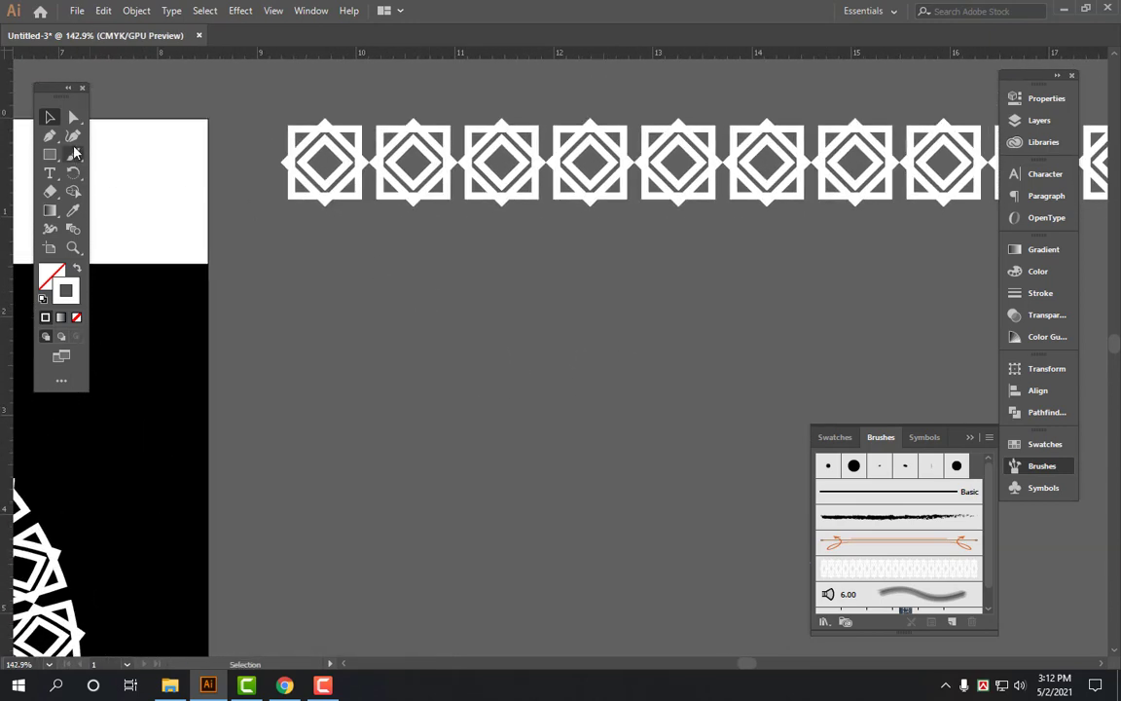
left_click_drag(50, 155, 116, 171)
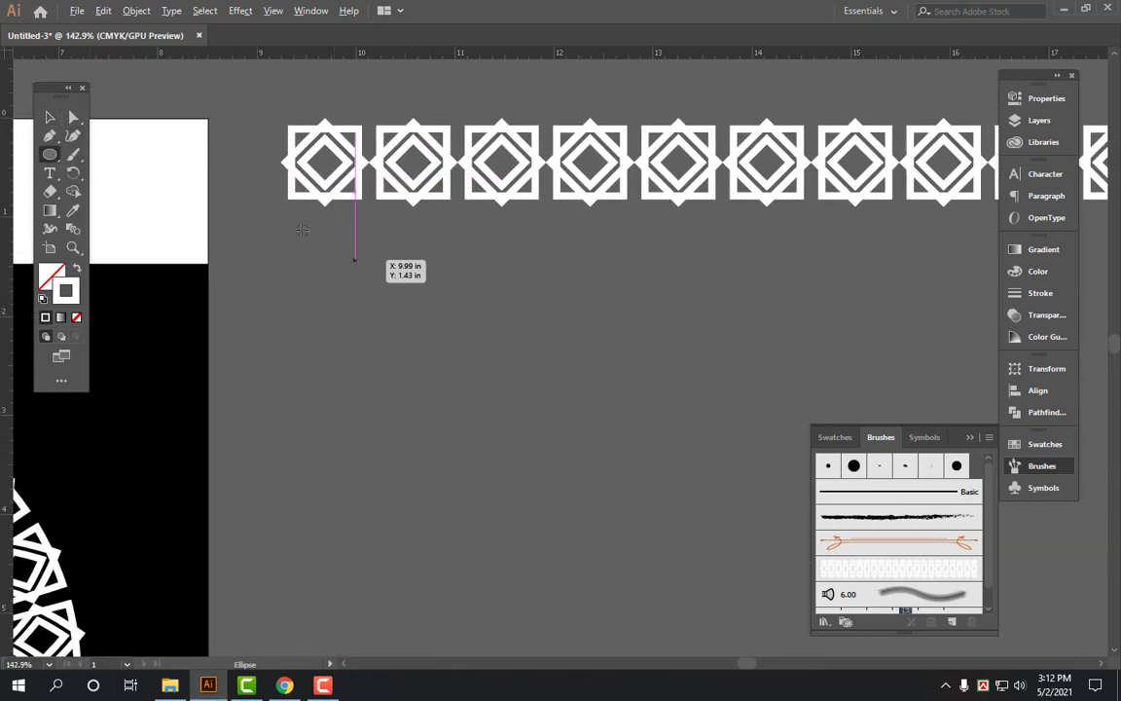
left_click_drag(328, 258, 368, 279)
key("v")
left_click(77, 271)
left_click(324, 307)
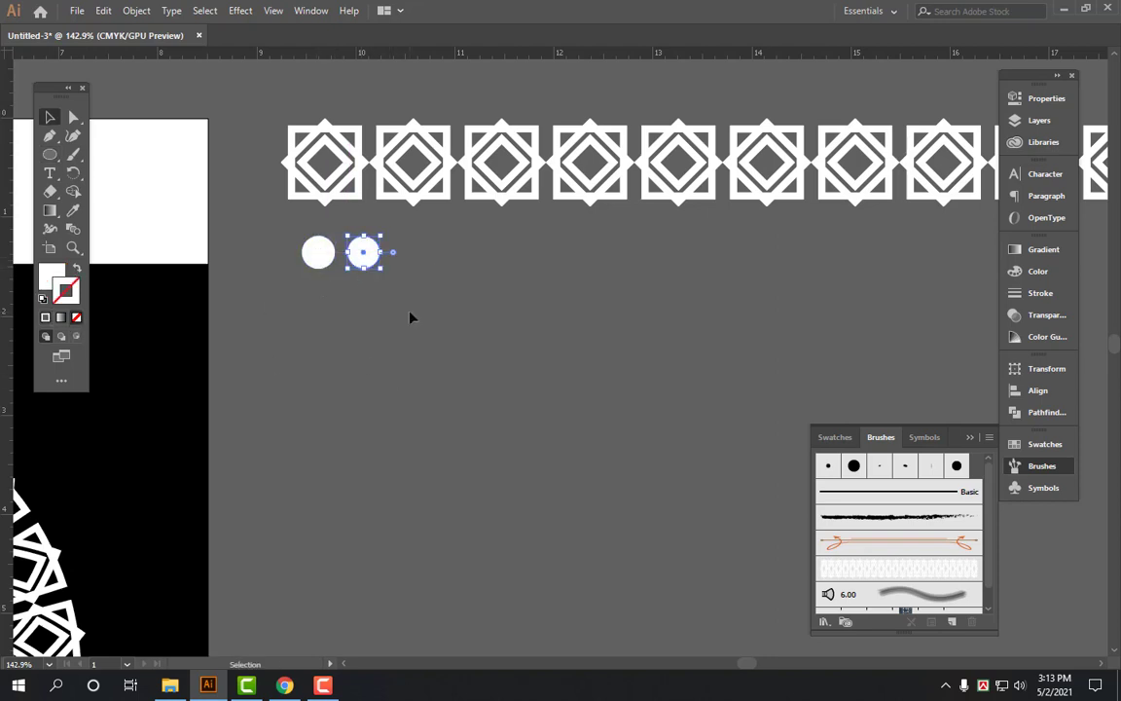
key("ctrl+z")
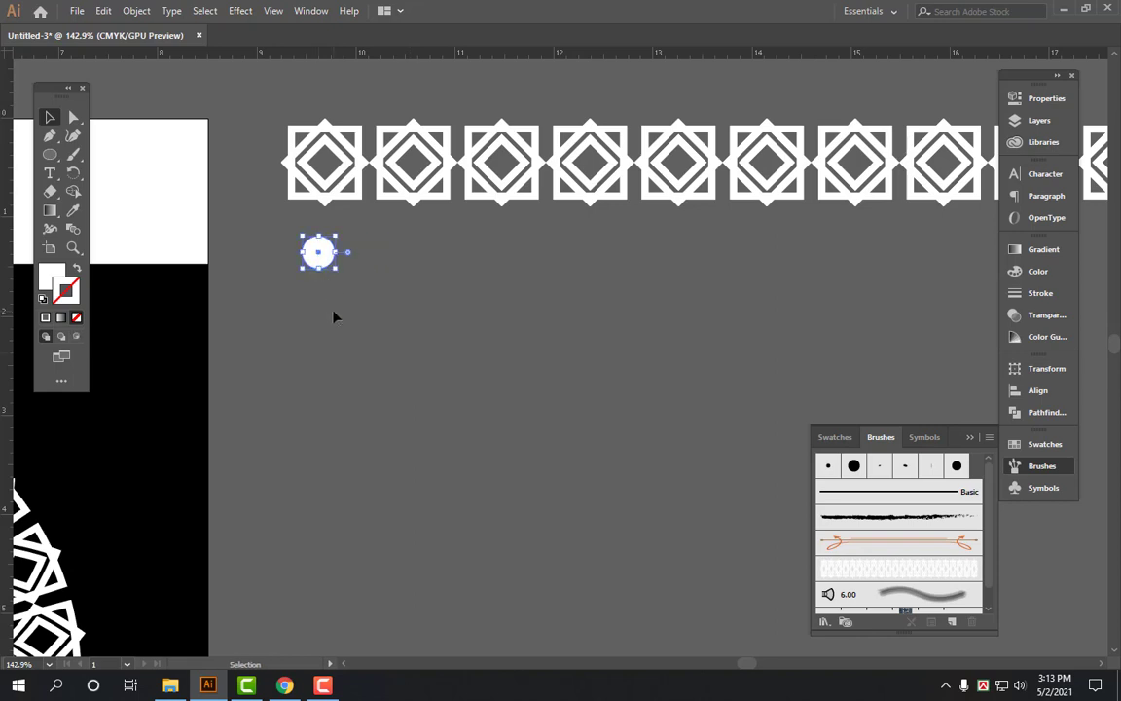
Alt-drag a copy of the circle to its right and repeat it with Ctrl+D.
left_click_drag(319, 255, 363, 270)
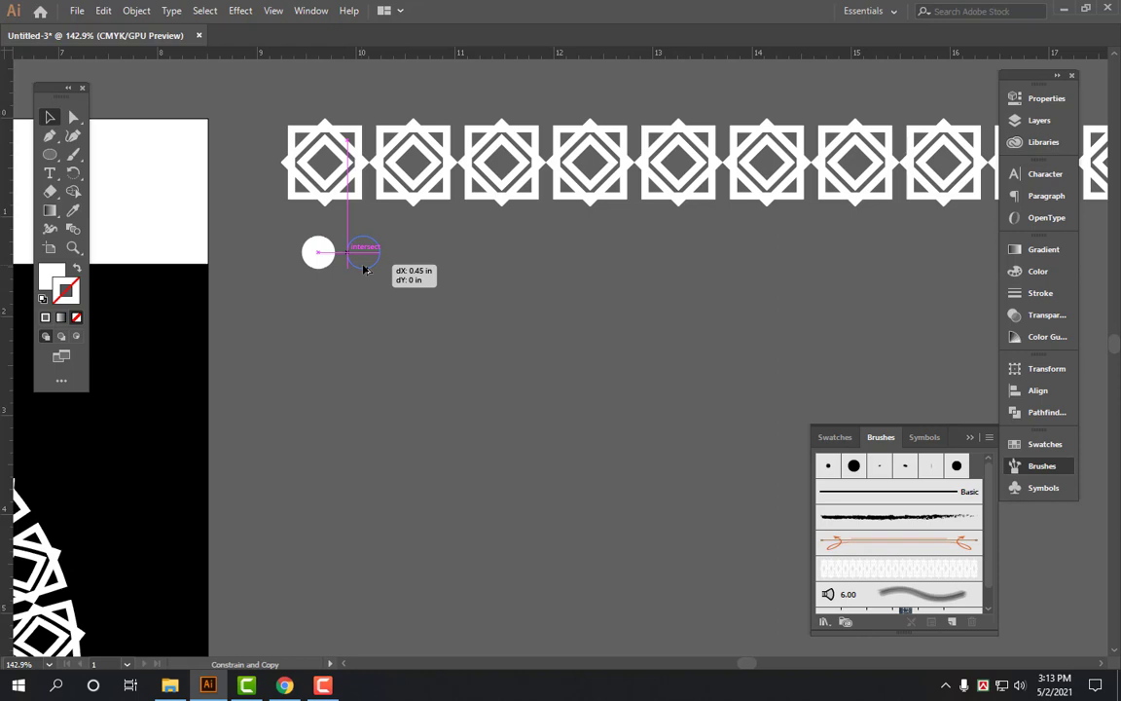
left_click_drag(364, 269, 365, 271)
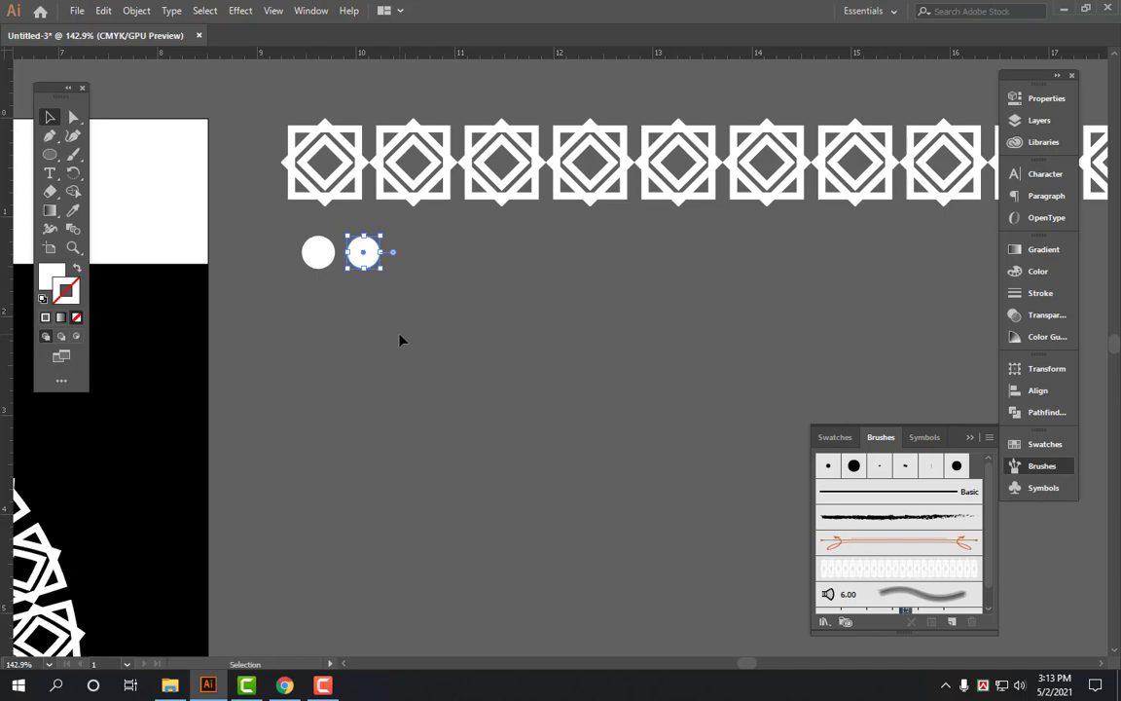
key("ctrl+d")
key("ctrl+d")
key("ctrl+d")
key("ctrl+d")
key("ctrl+d")
key("ctrl+d")
key("ctrl+minus")
key("ctrl+minus")
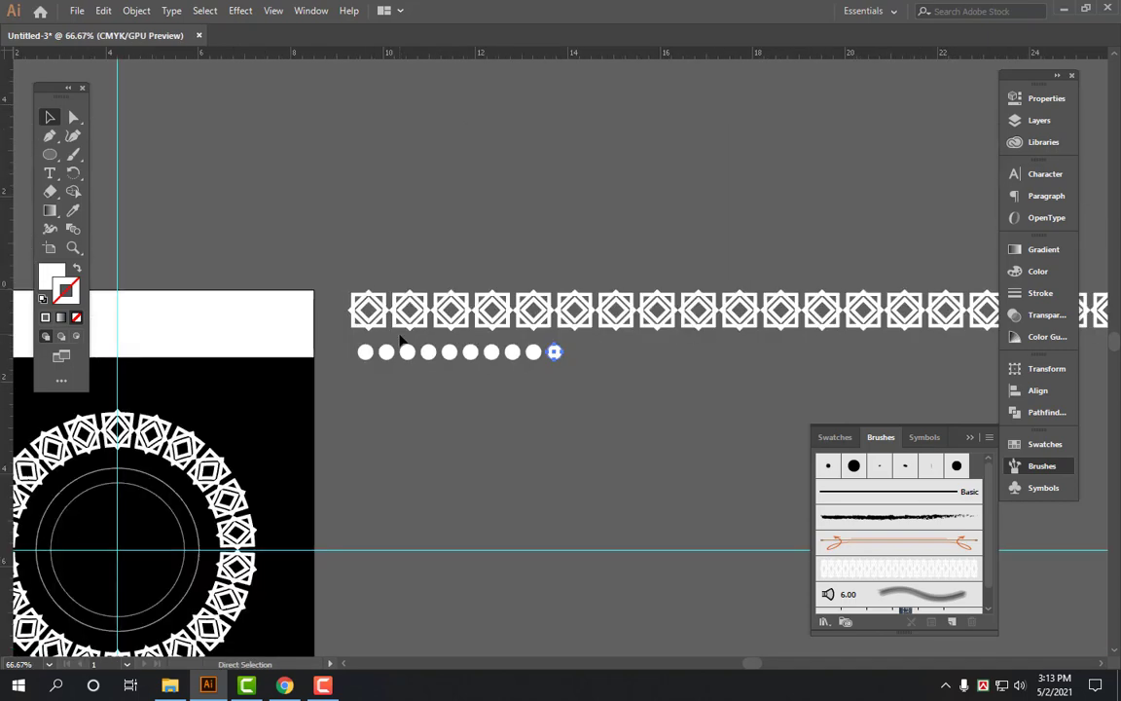
key("ctrl+minus")
key("ctrl+d")
key("ctrl+d")
key("ctrl+d")
key("ctrl+d")
key("ctrl+plus")
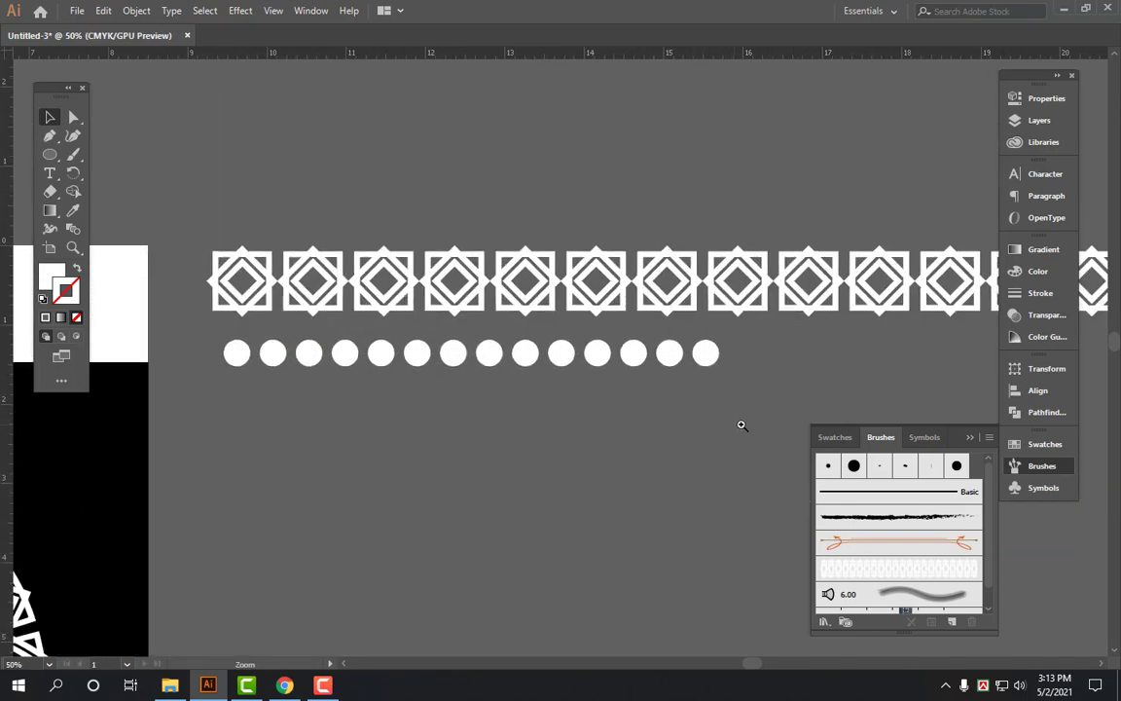
Extend the dot row with more Ctrl+D copies and zoom in to inspect it.
left_click_drag(741, 424, 528, 393)
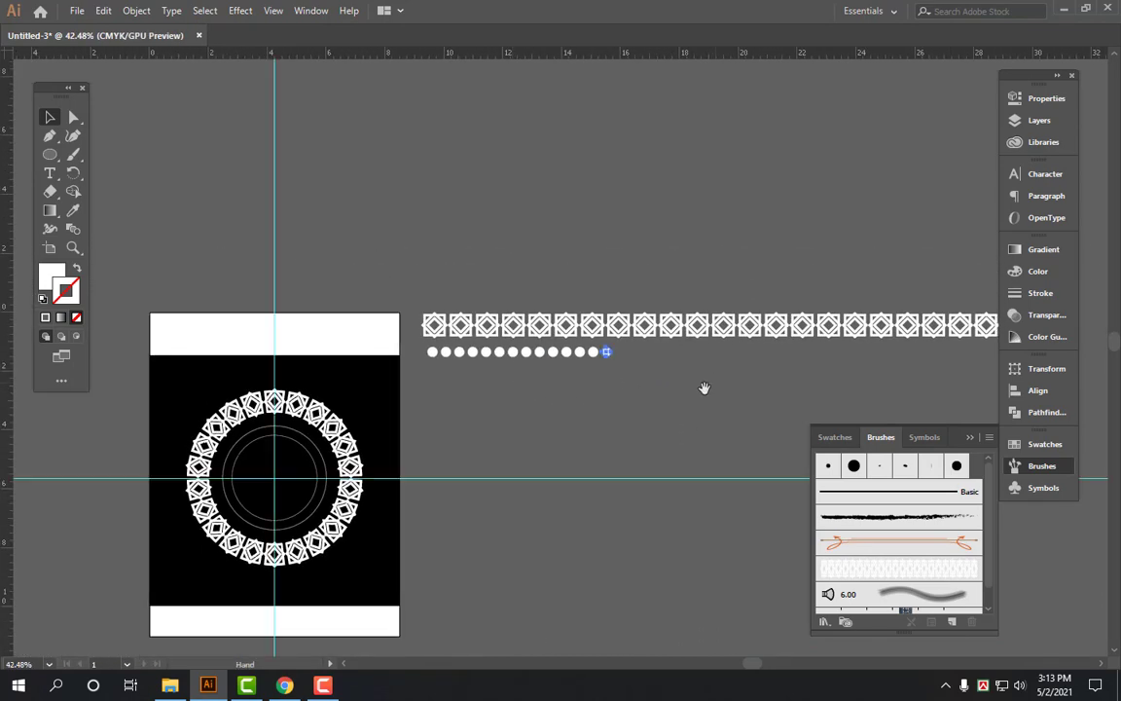
left_click_drag(703, 388, 582, 371)
key("ctrl+d")
key("ctrl+d")
key("ctrl+d")
key("ctrl+d")
key("ctrl+d")
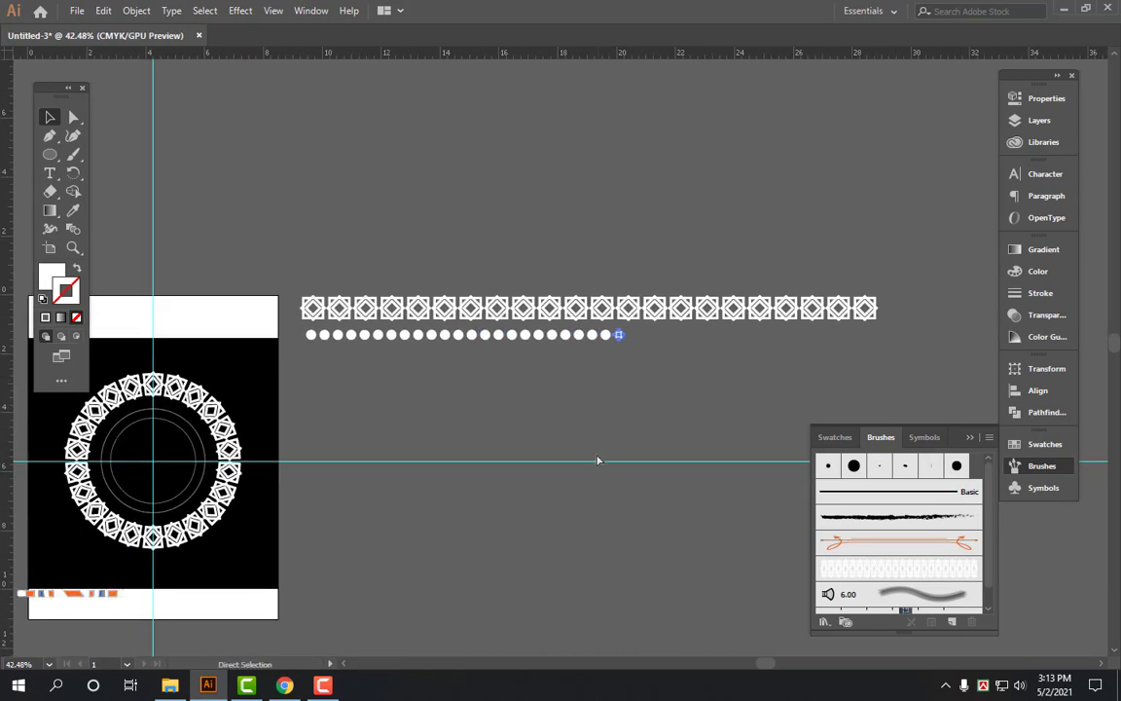
key("ctrl+d")
key("ctrl+d")
key("ctrl+d")
key("ctrl+d")
key("ctrl+d")
key("z")
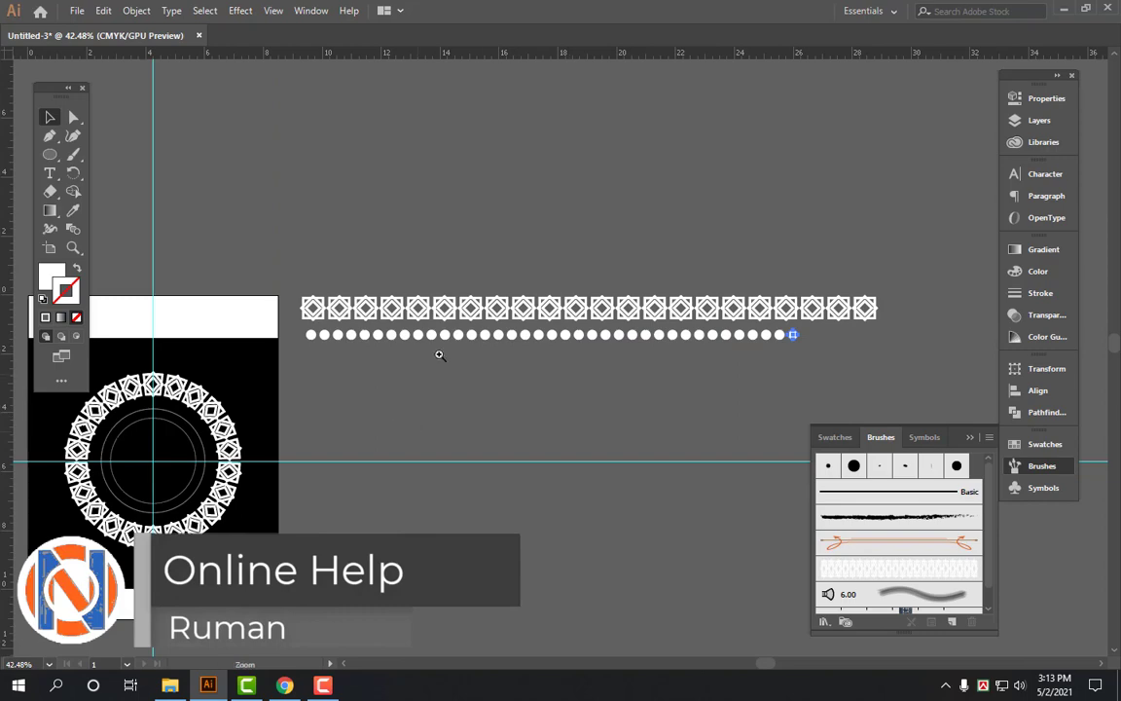
mouse_move(437, 353)
left_mouse_down()
mouse_move(475, 377)
mouse_move(544, 380)
left_mouse_up()
left_click_drag(580, 338, 543, 326)
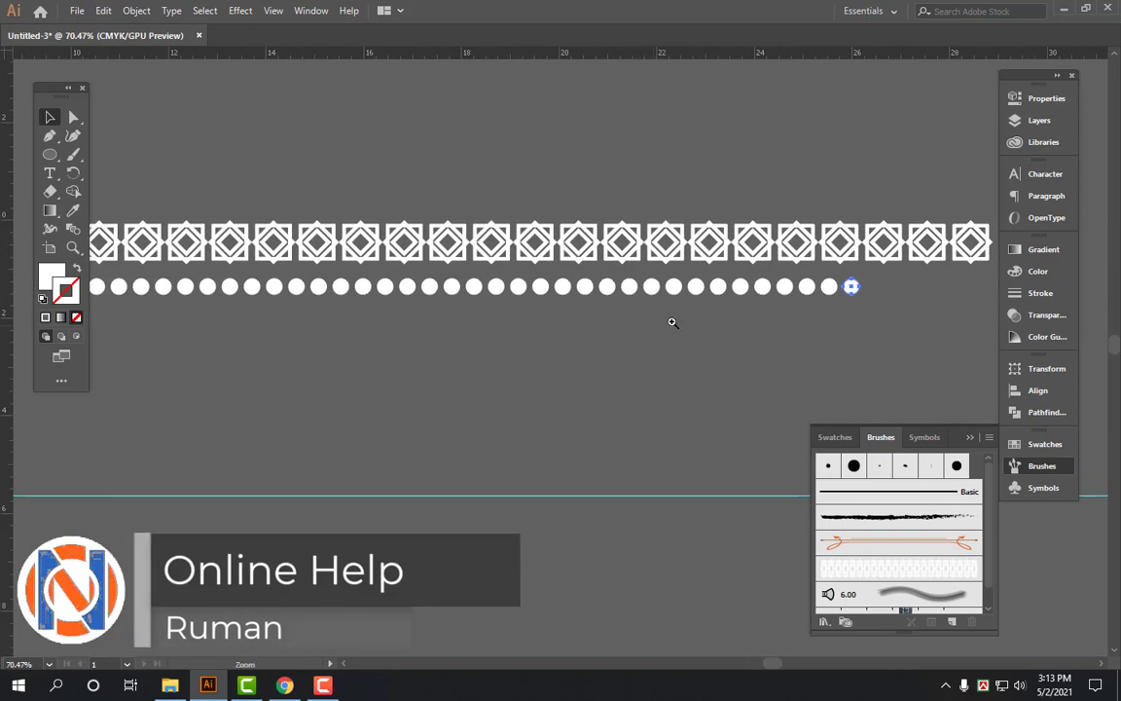
left_click_drag(658, 312, 591, 324)
key("v")
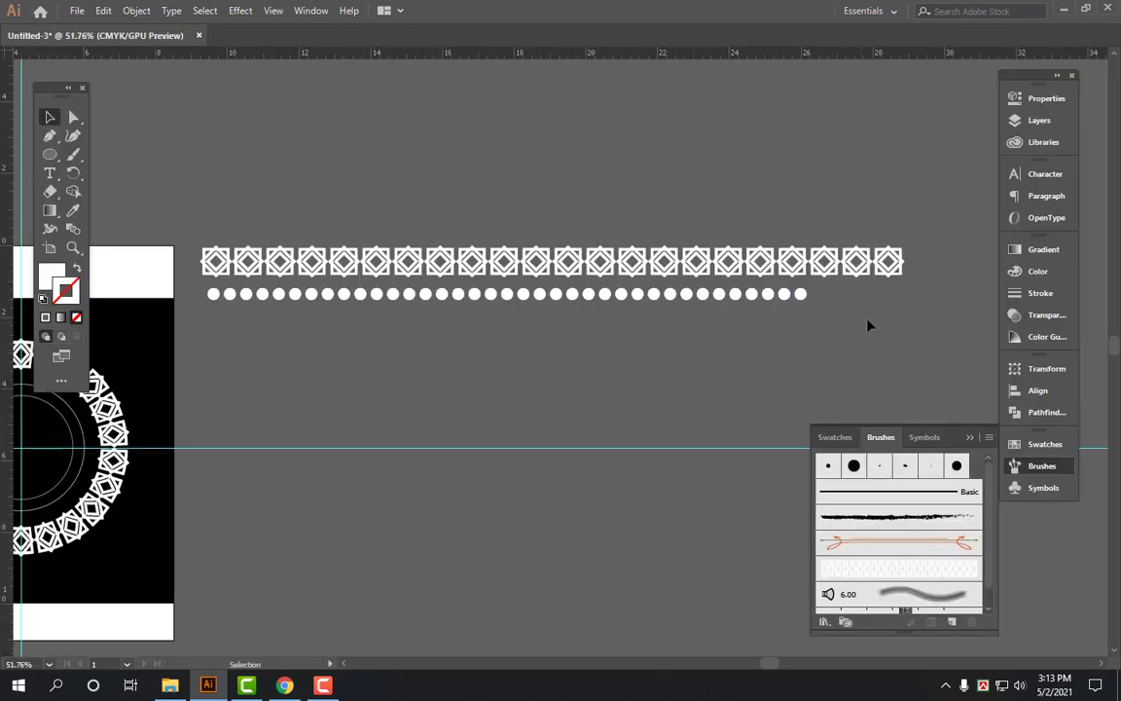
Remove the extra dots so only one white circle remains.
left_click(229, 293)
key("Delete")
left_click_drag(203, 279, 668, 426)
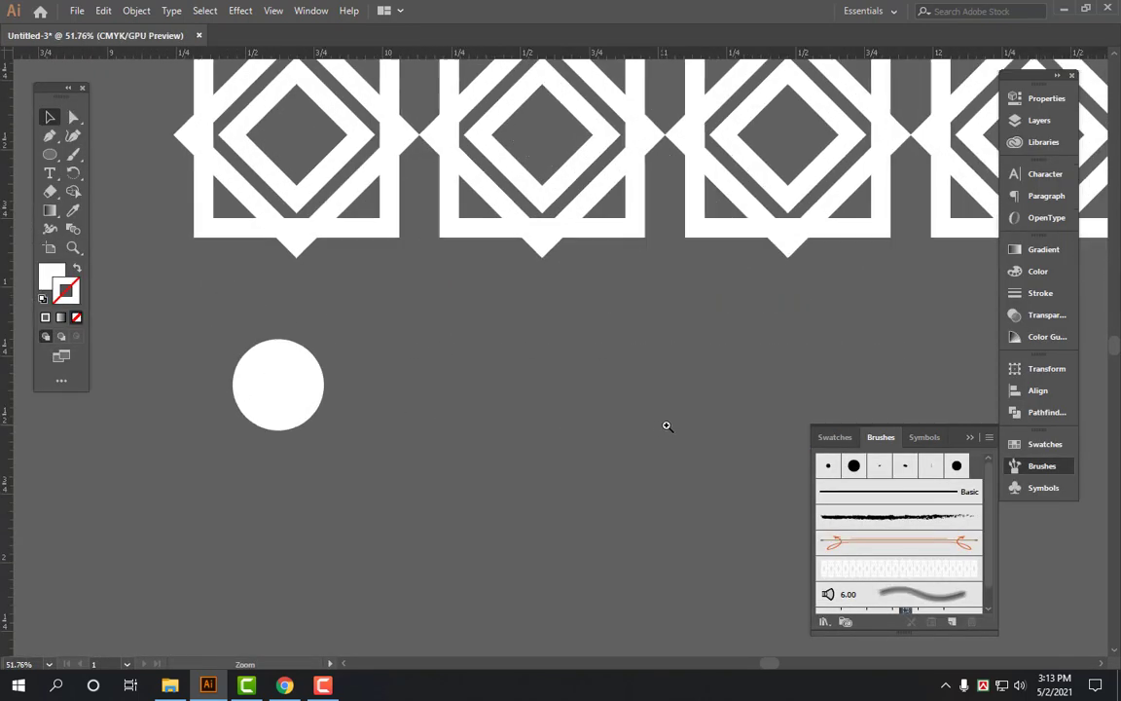
left_click_drag(273, 409, 373, 405)
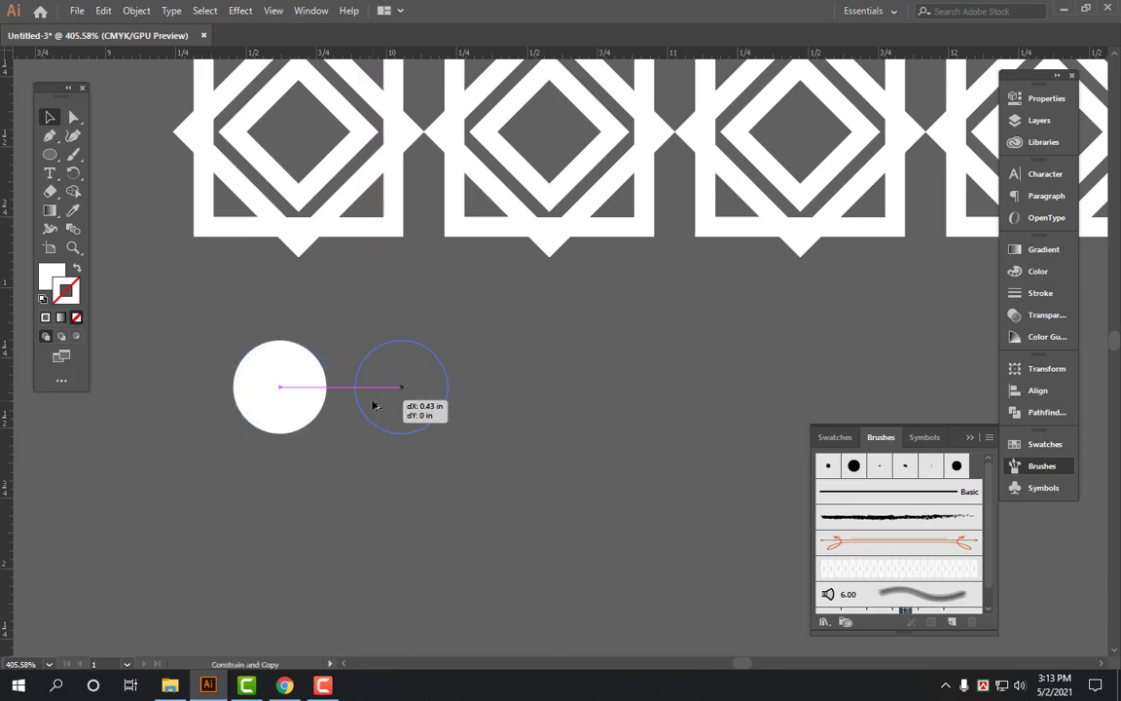
key("ctrl+minus")
key("ctrl+minus")
key("ctrl+minus")
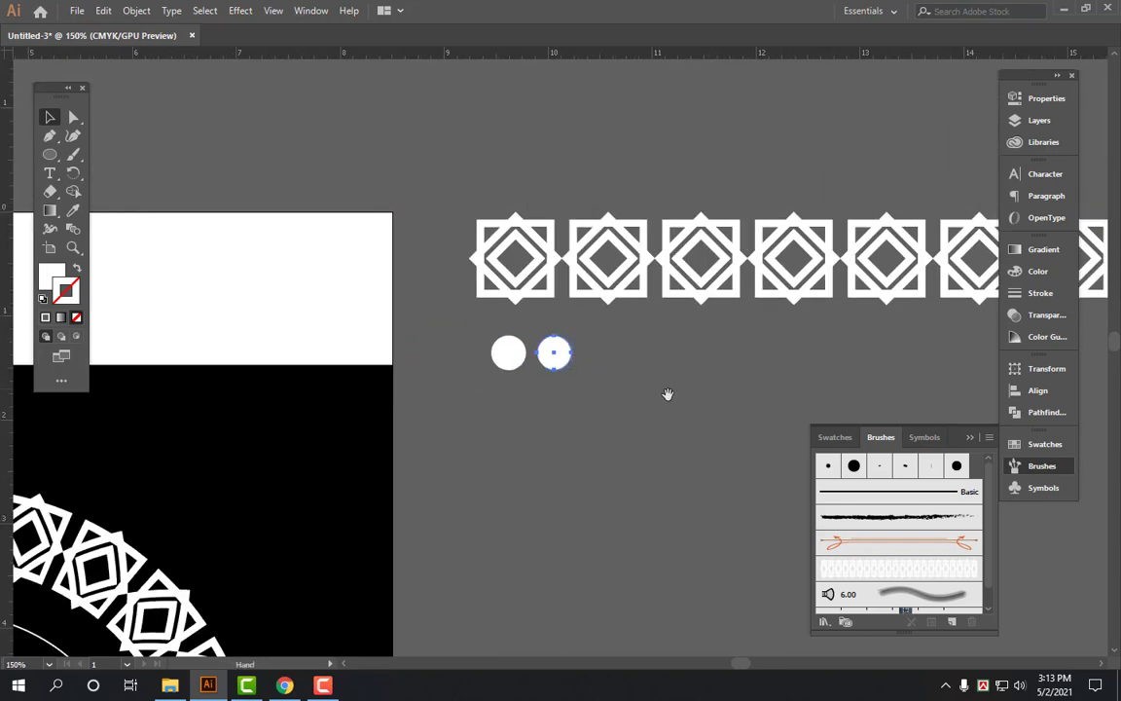
left_click_drag(668, 393, 447, 373)
key("ctrl+plus")
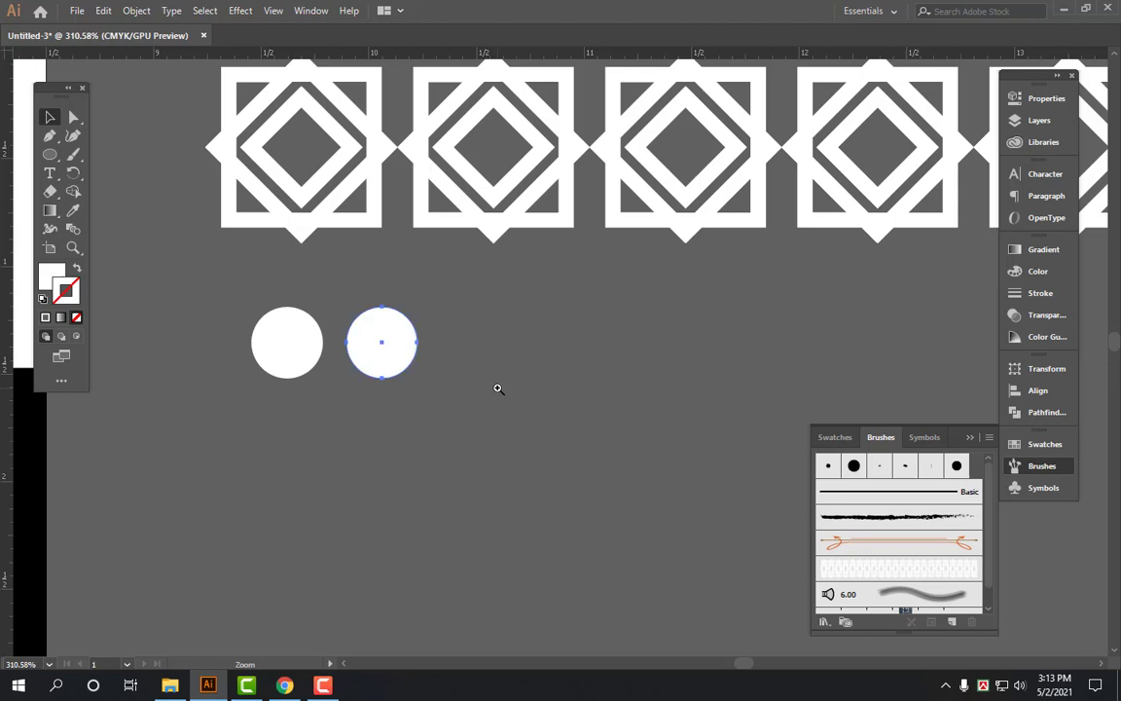
left_click(363, 363)
key("ctrl+x")
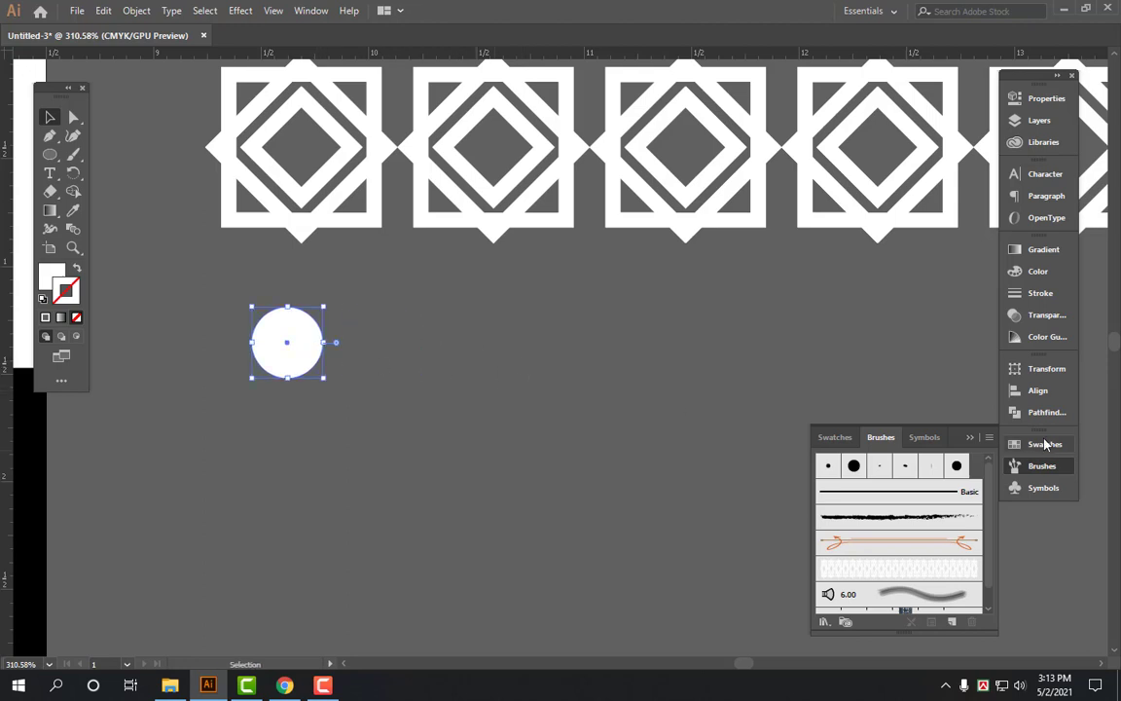
Set the circle's width to 0.33 in and add a 0.3 in copy to its right.
left_click(1041, 369)
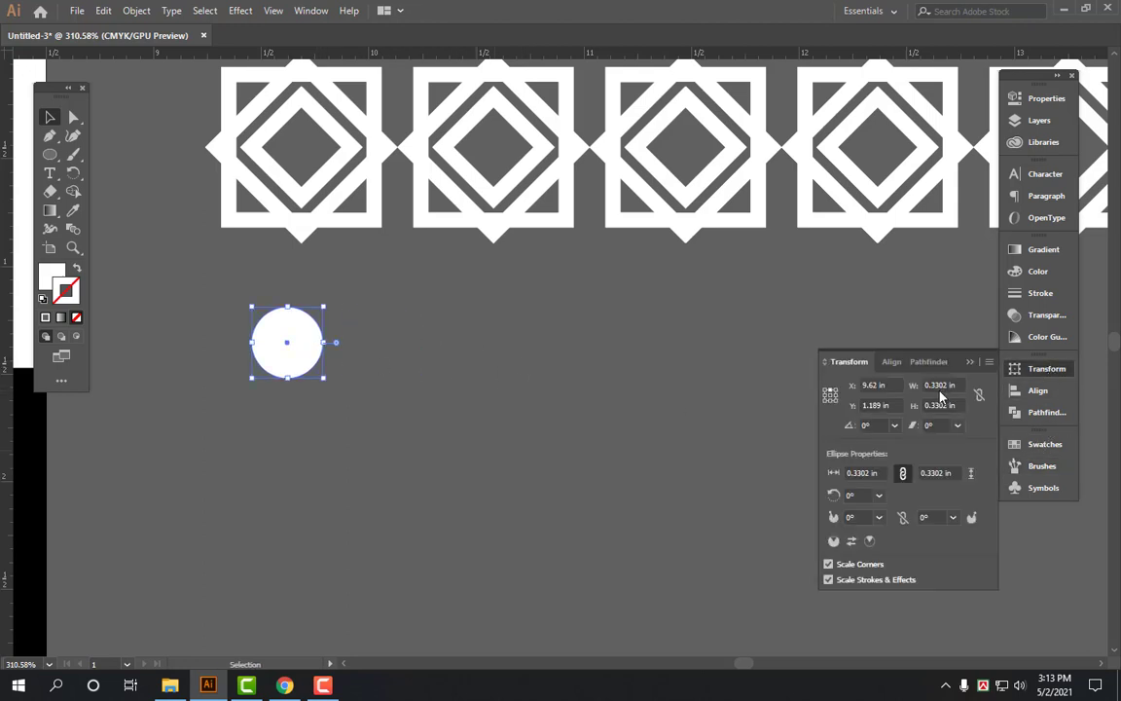
left_click(939, 387)
type(".33")
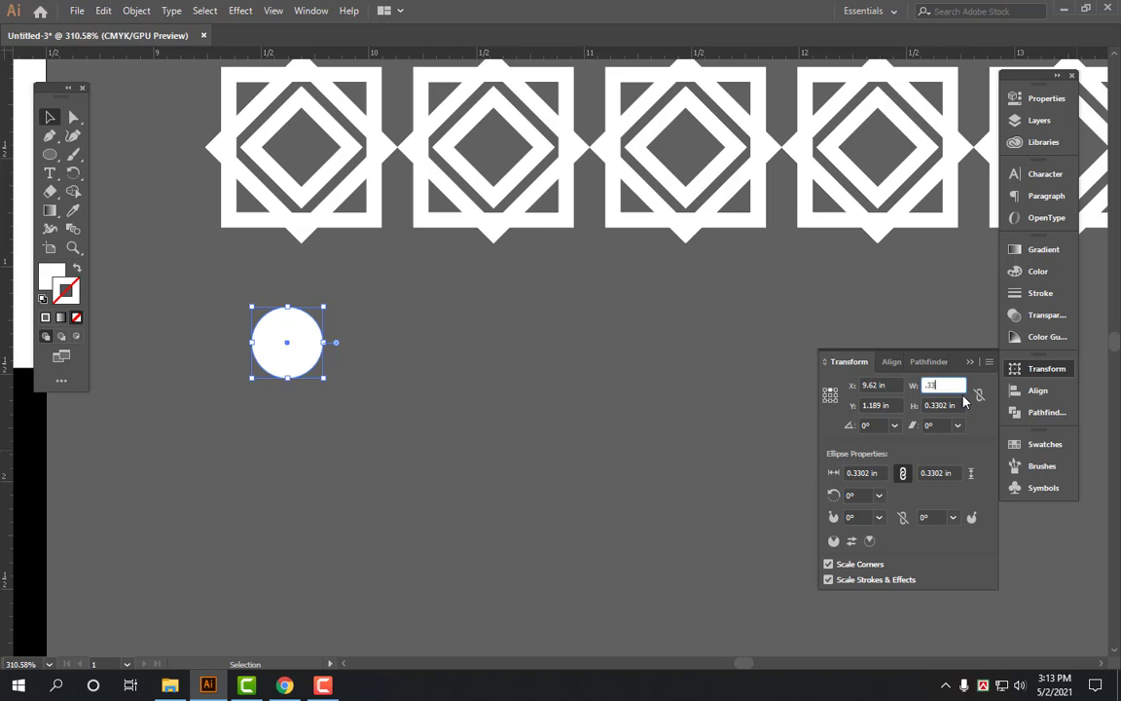
key("Return")
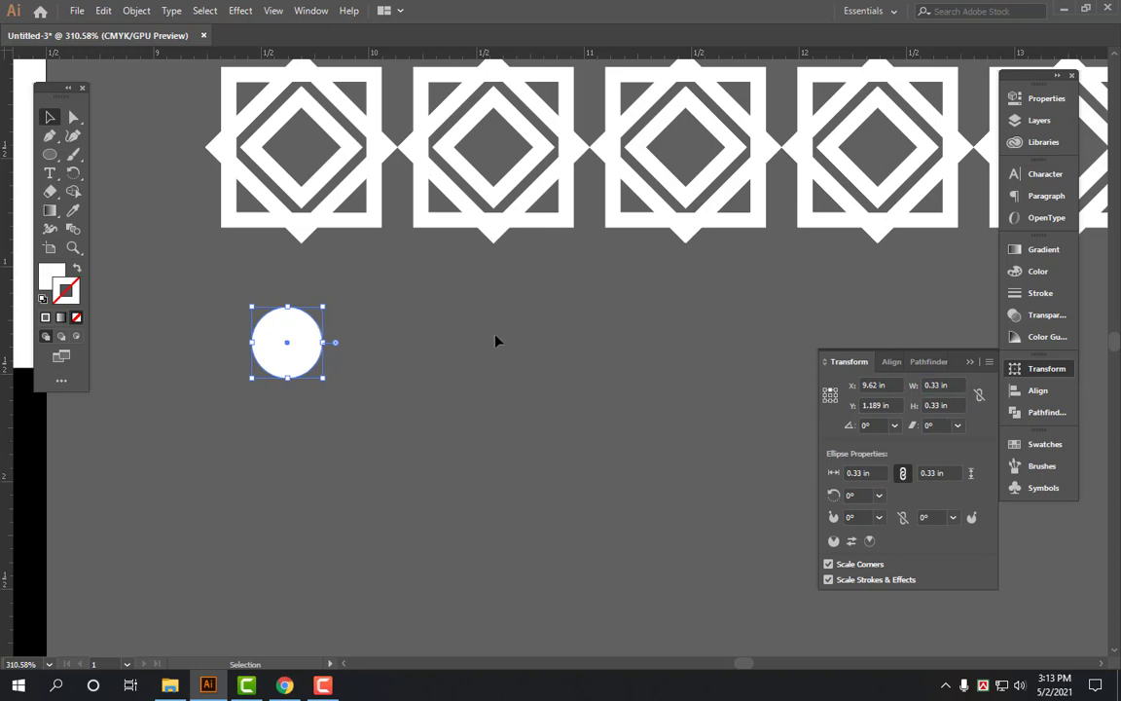
left_click_drag(288, 353, 379, 371)
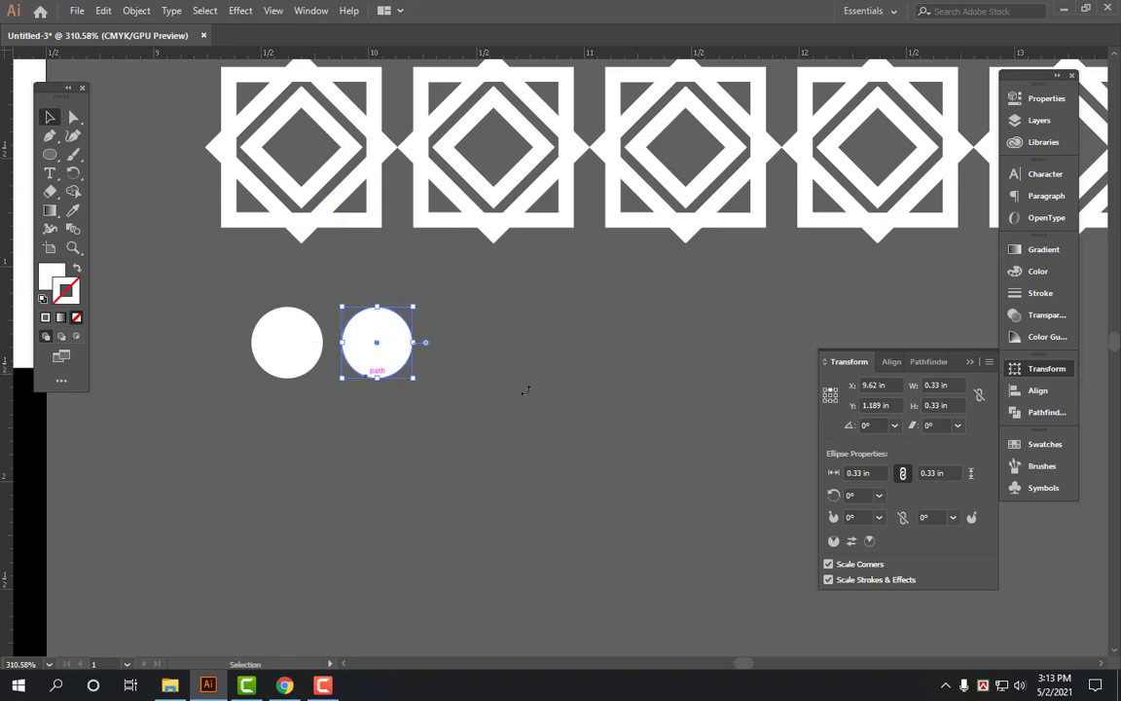
type("0.3")
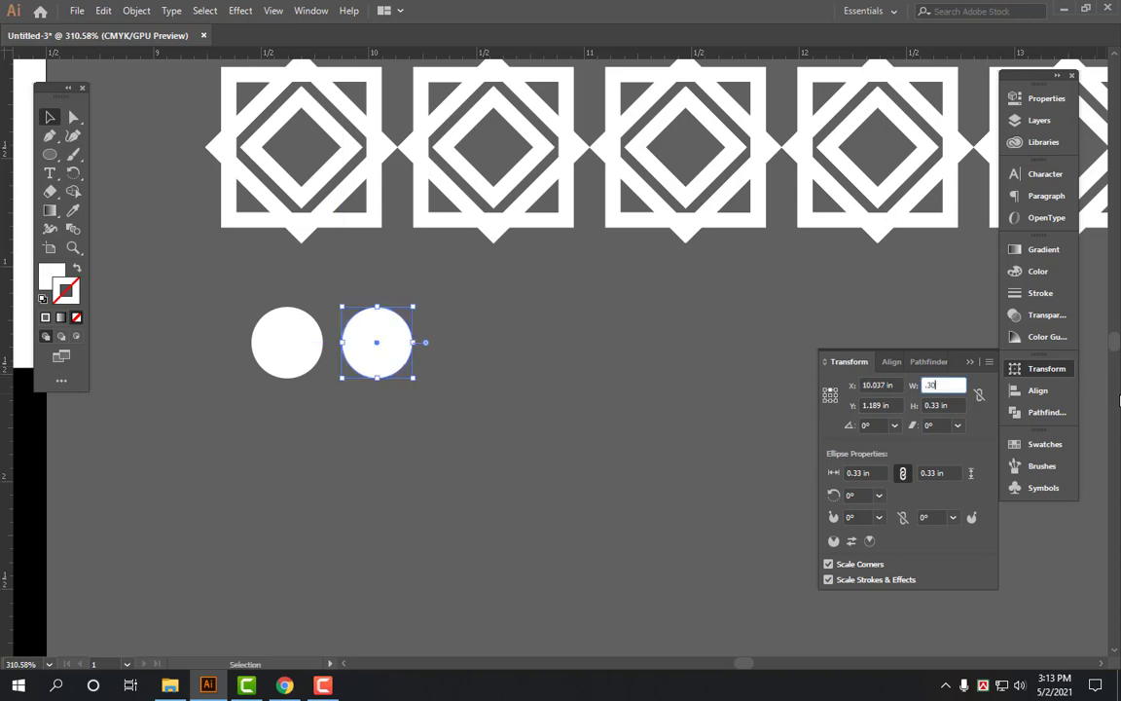
key("Return")
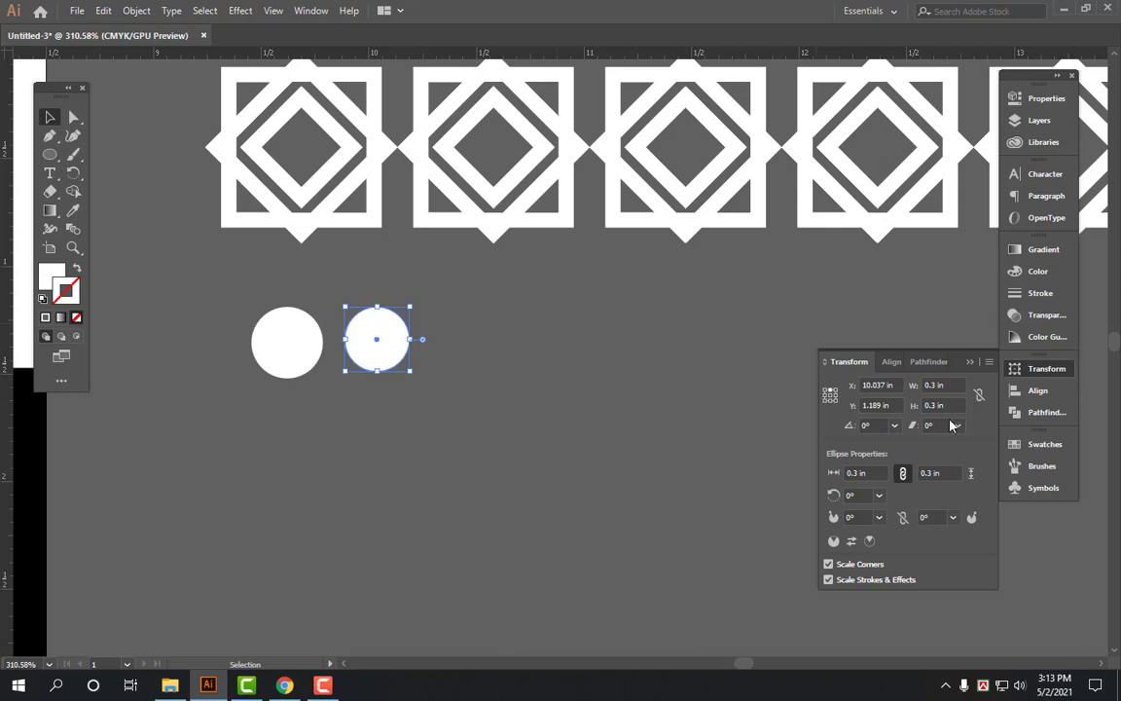
key("ctrl+z")
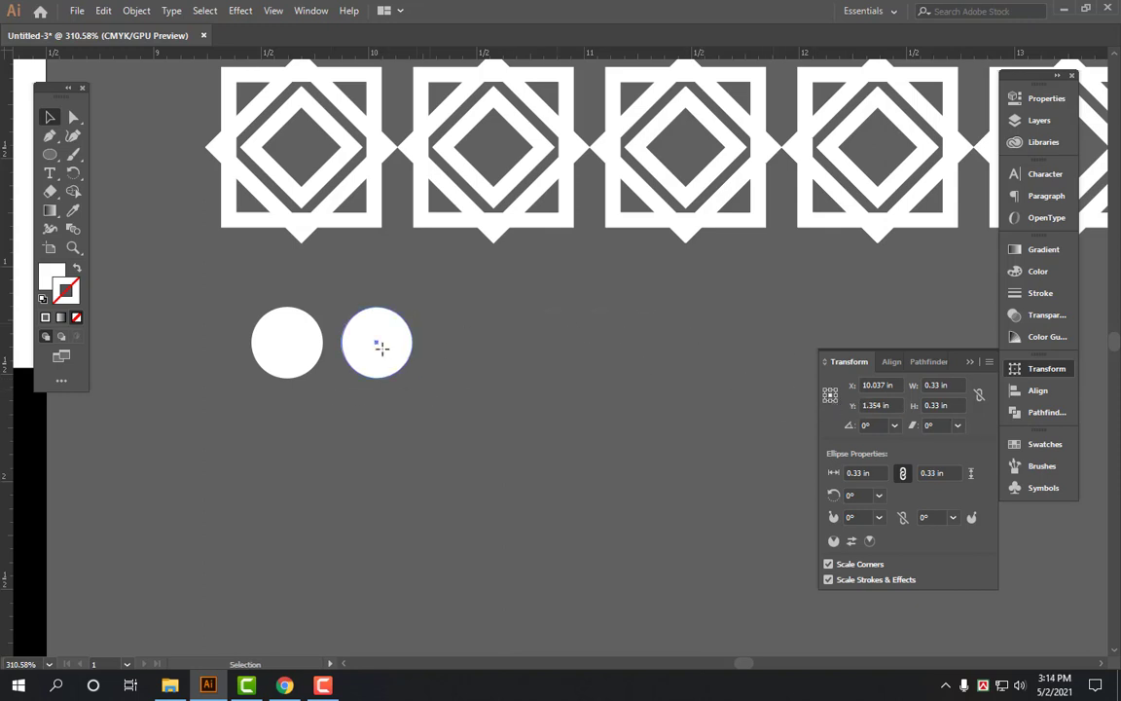
type("0.3")
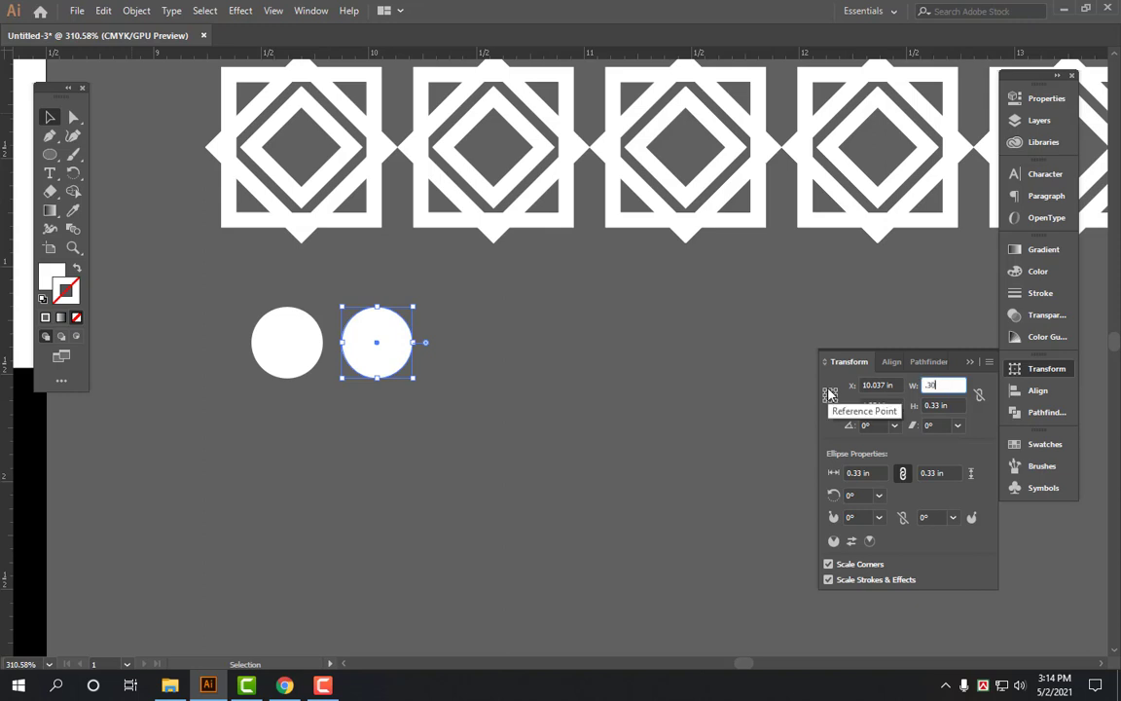
key("Return")
Add two more copies to the right, sized 0.27 in and 0.25 in.
left_click_drag(383, 368, 470, 368, "alt")
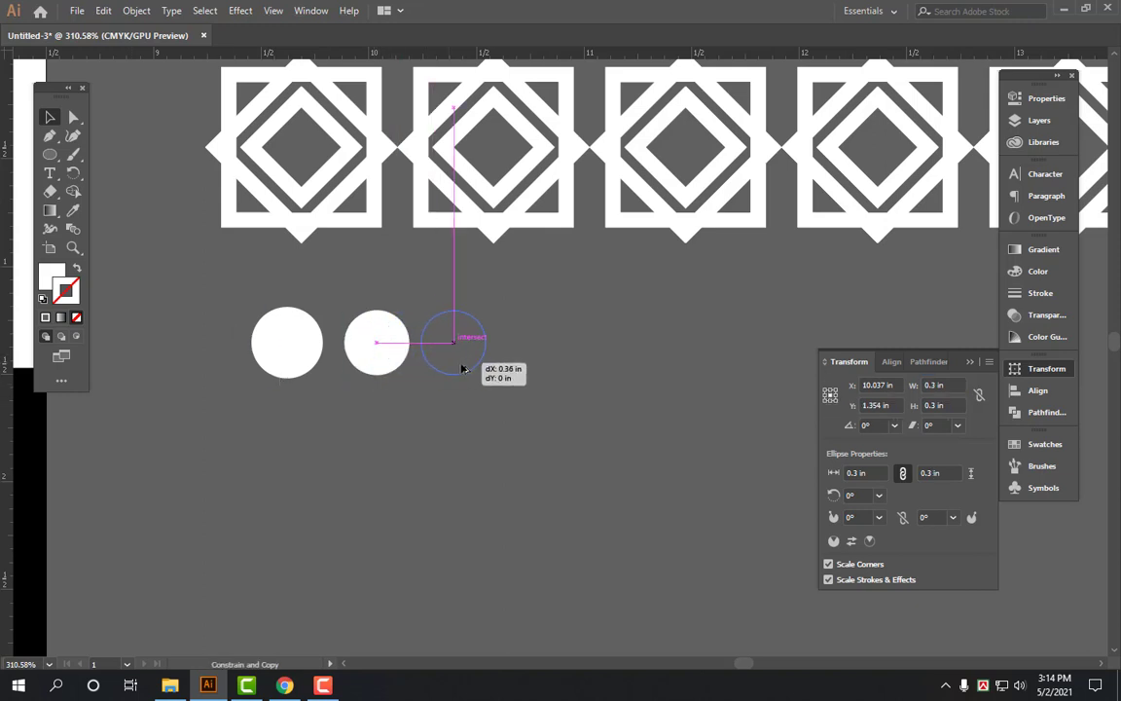
left_click(936, 386)
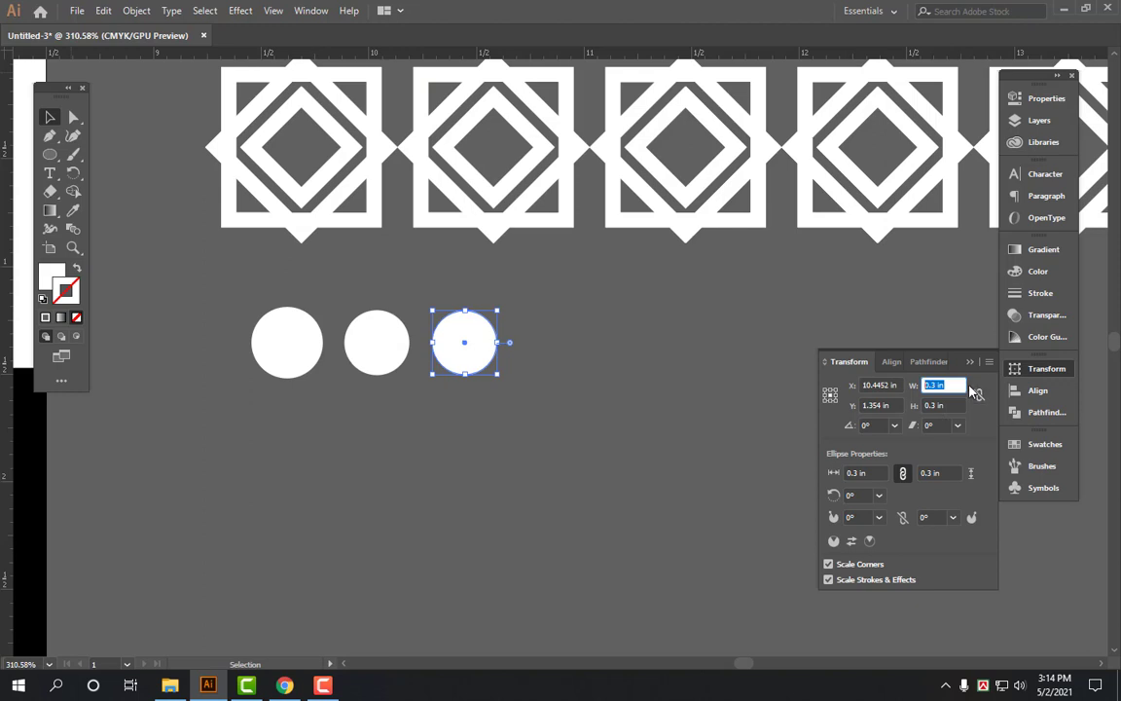
type(".2")
type("7")
key("Return")
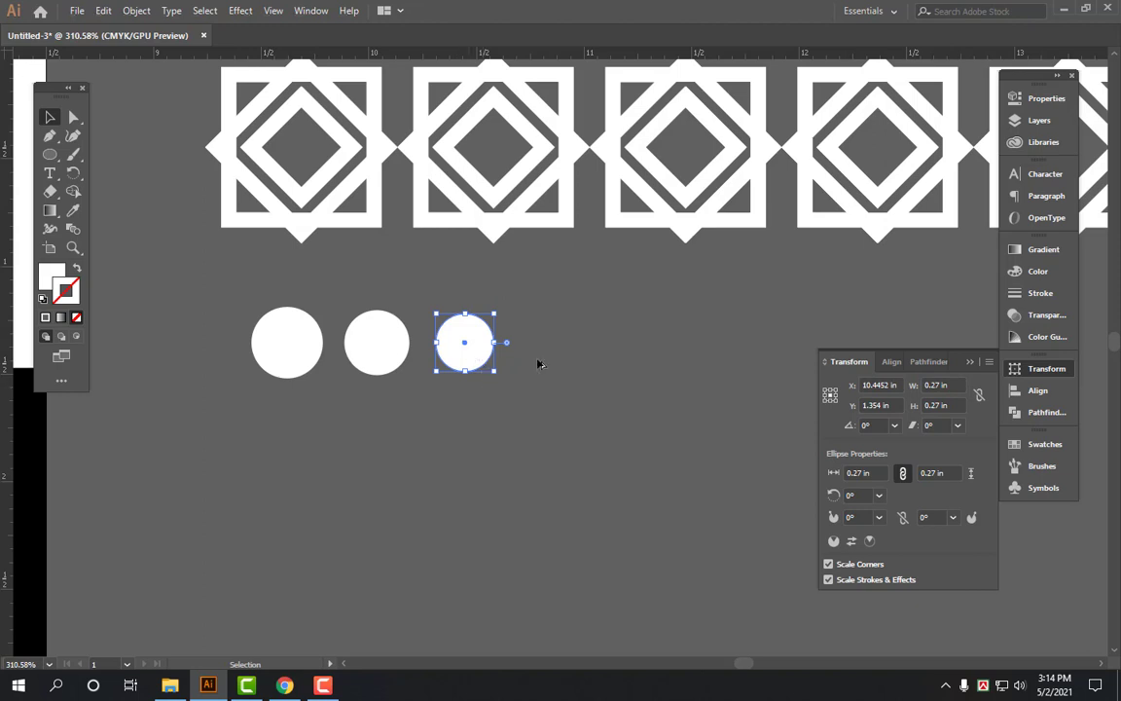
left_click_drag(464, 342, 553, 342)
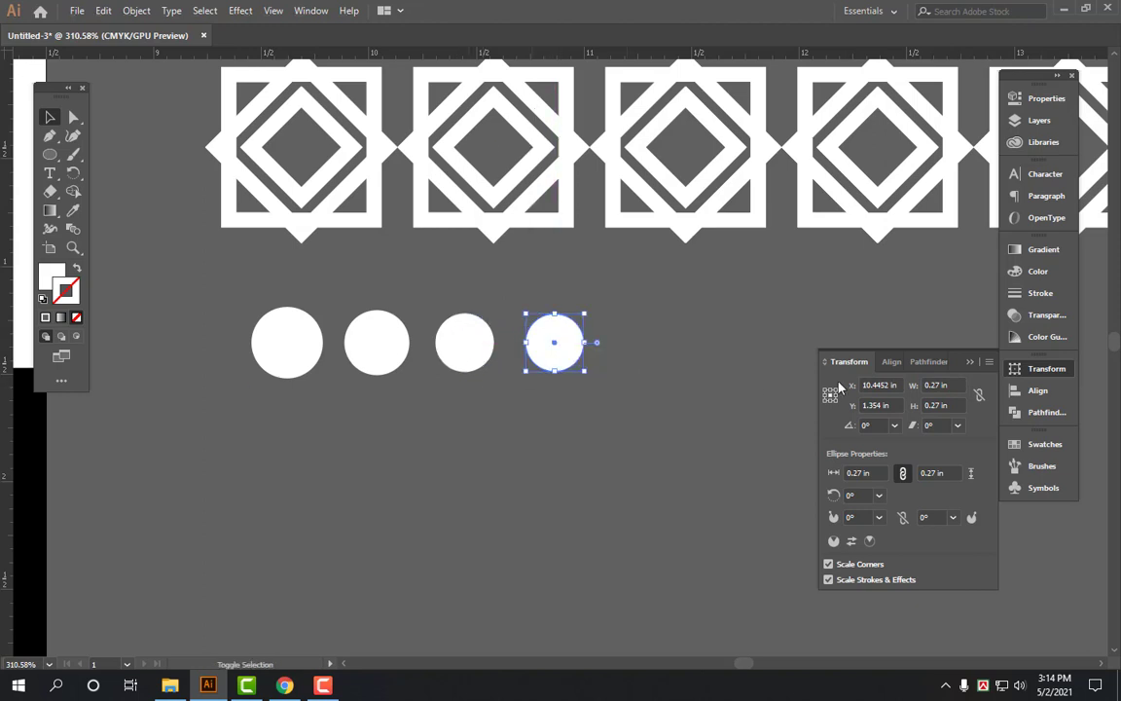
left_click(934, 385)
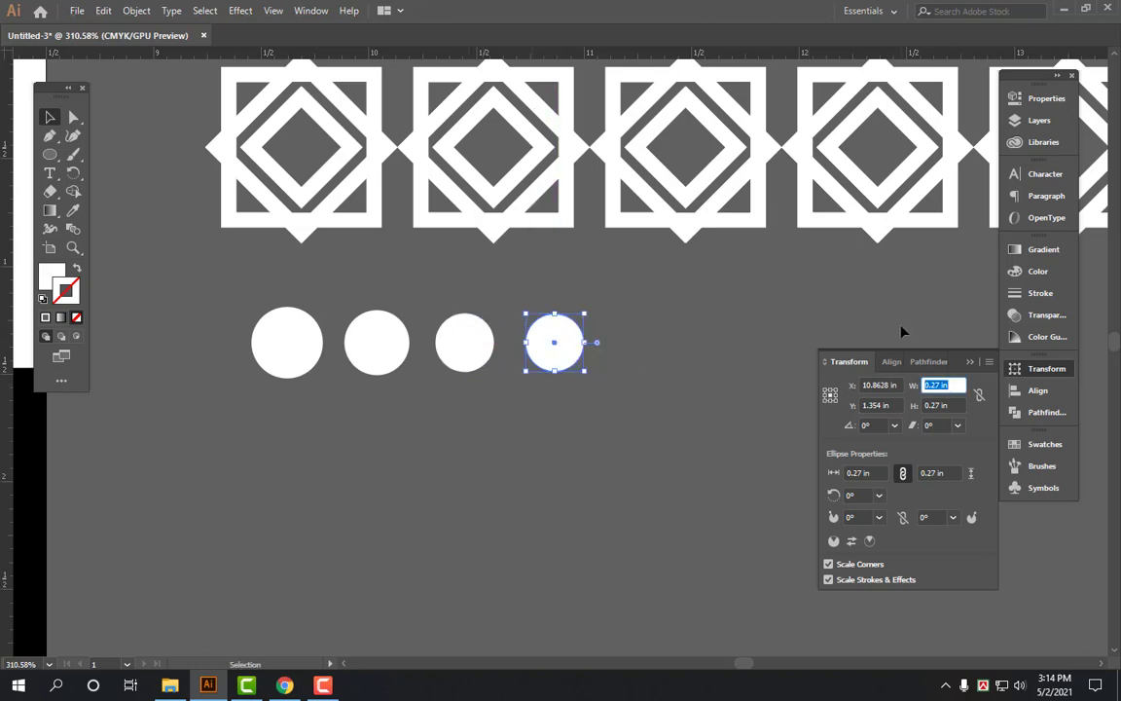
type("0.25")
key("Return")
Delete the three larger circles, keeping only the 0.25 in circle.
key("v")
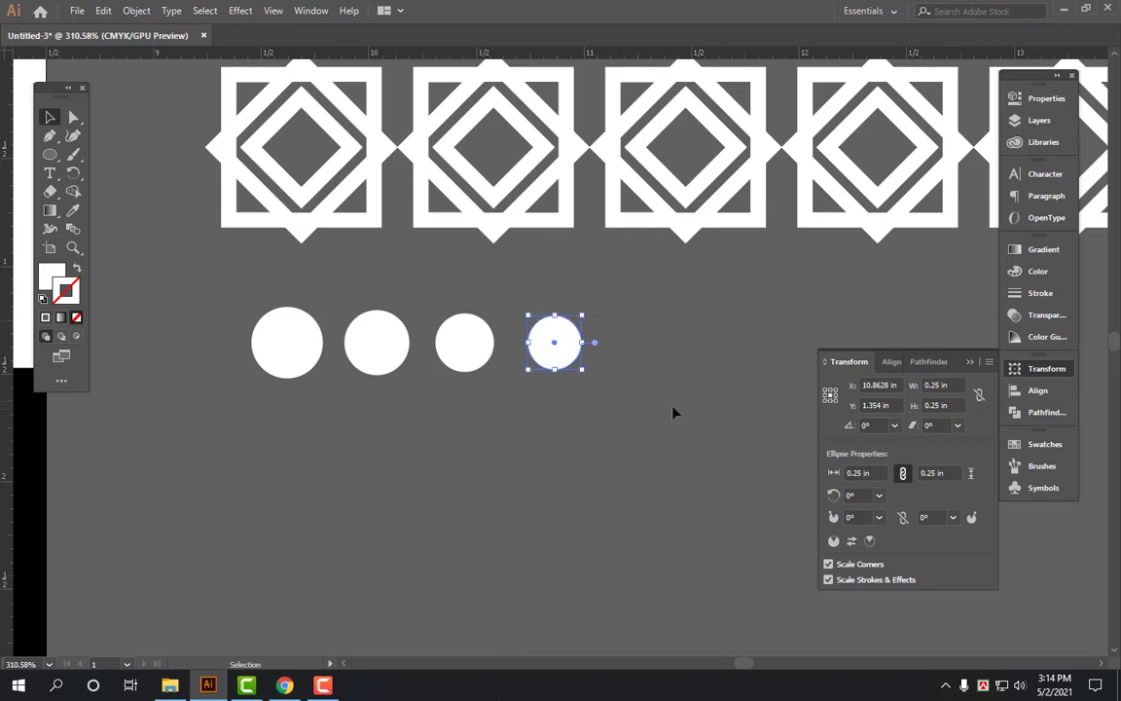
left_click_drag(290, 368, 585, 448)
key("a")
key("ctrl+minus")
key("ctrl+minus")
key("ctrl+minus")
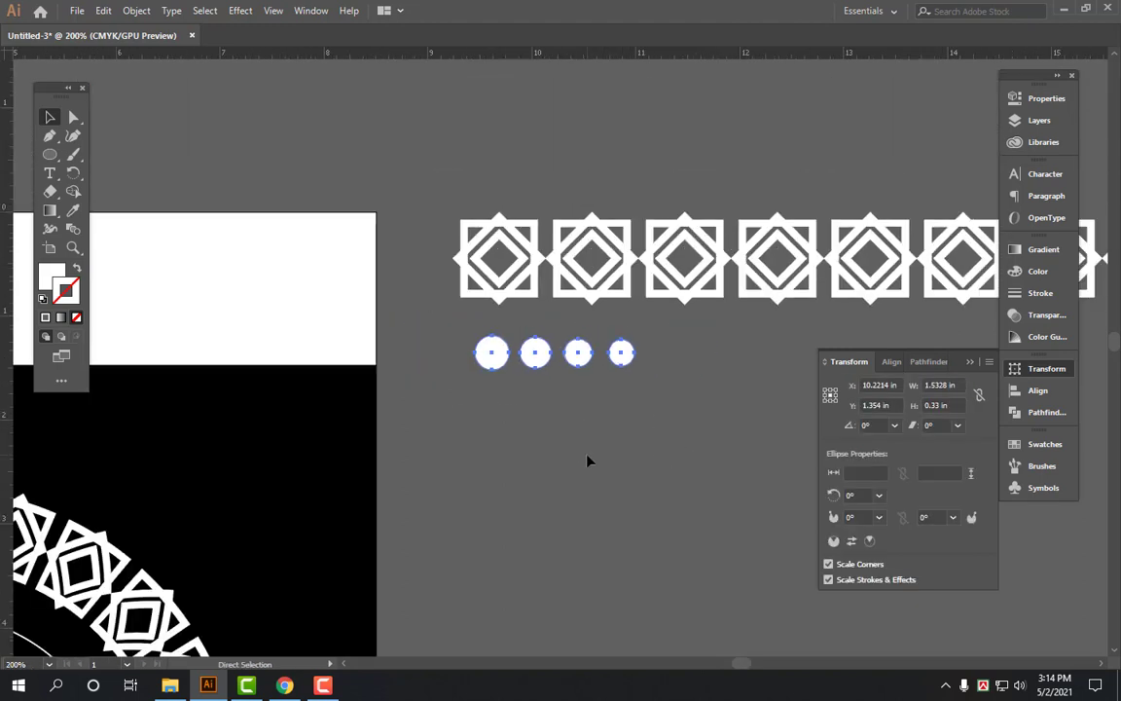
key("ctrl+minus")
key("v")
key("ctrl+minus")
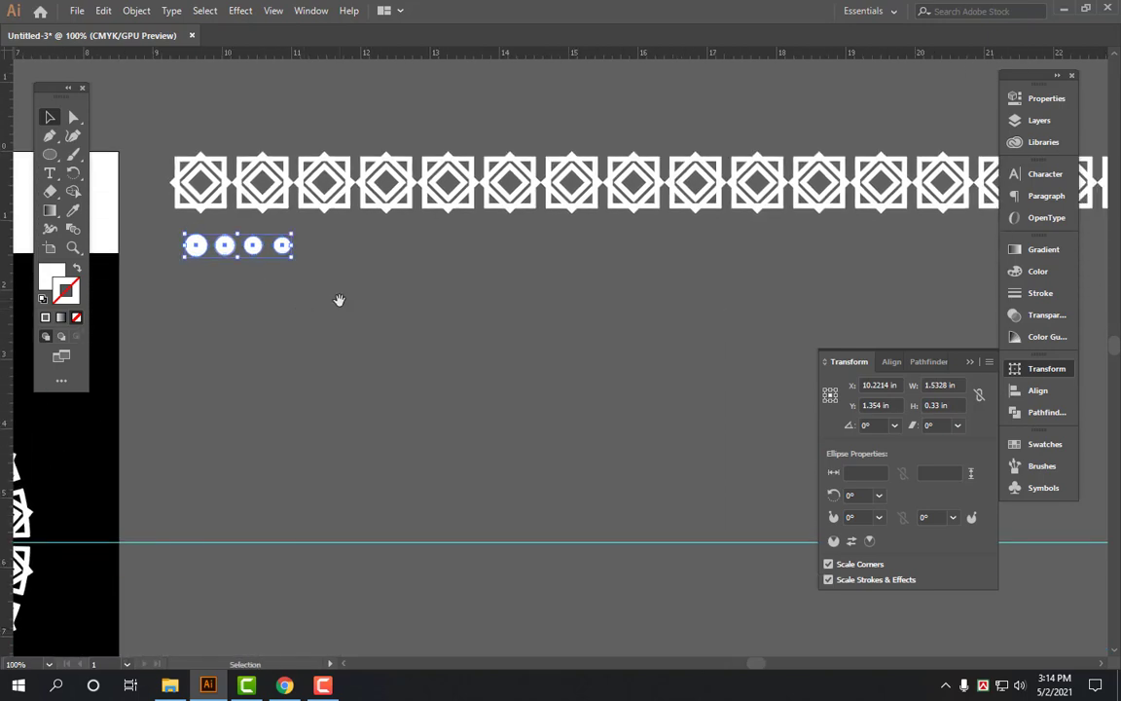
left_click(195, 229)
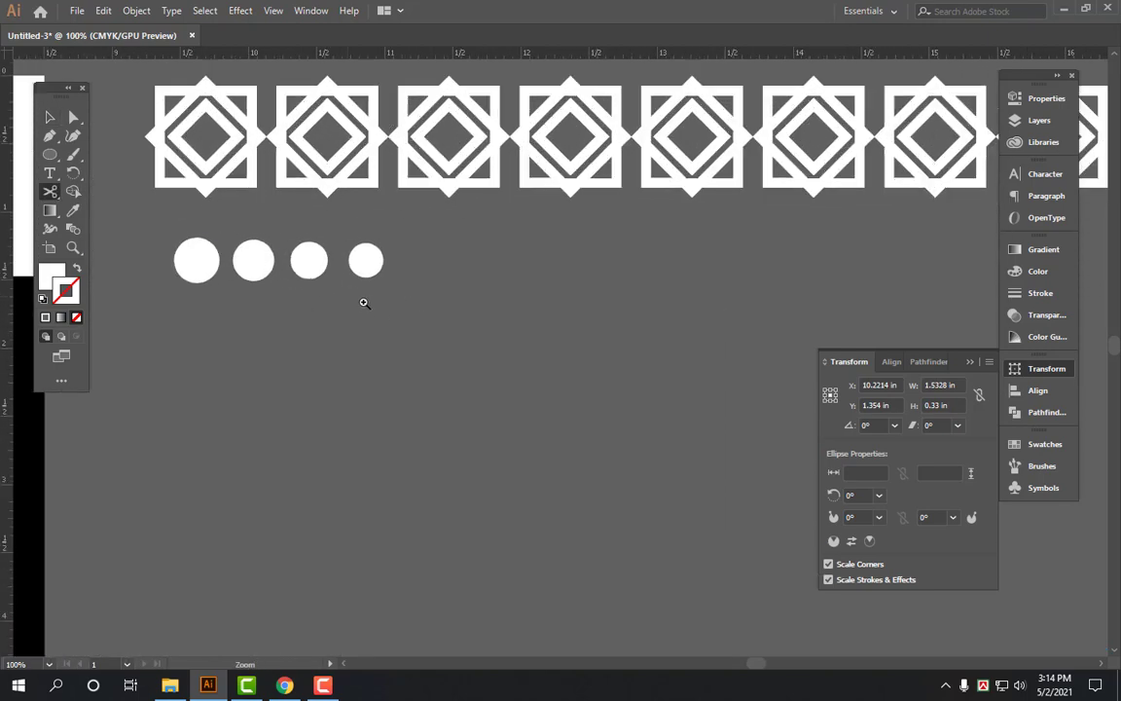
left_click(364, 302)
left_click(596, 377)
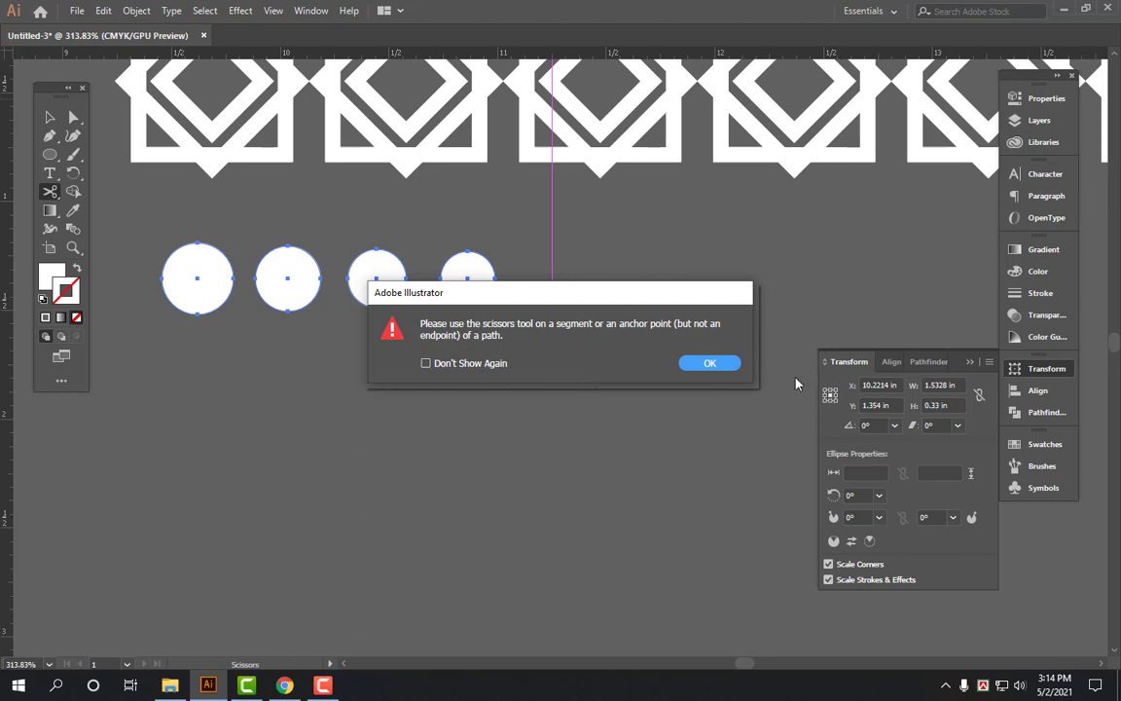
left_click(725, 374)
key("v")
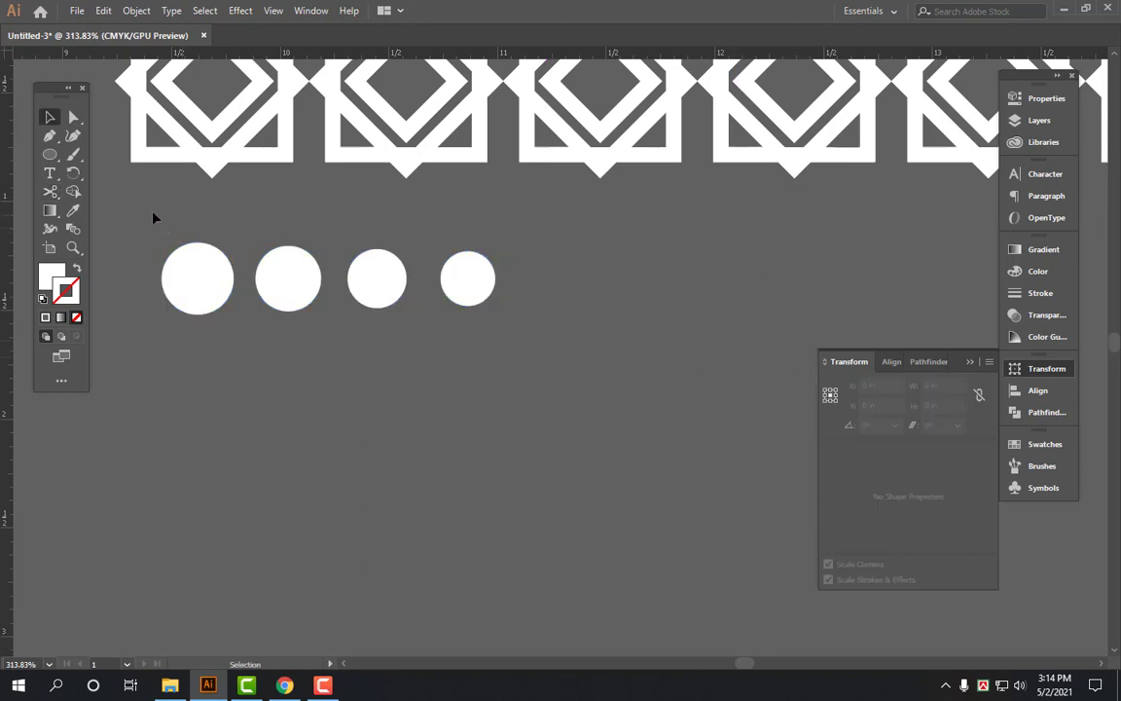
left_click_drag(153, 217, 402, 334)
key("Delete")
Duplicate the 0.25 in dot repeatedly with Ctrl+D and select the whole row.
left_click_drag(469, 295, 554, 295)
scroll(516, 259, "down", 5)
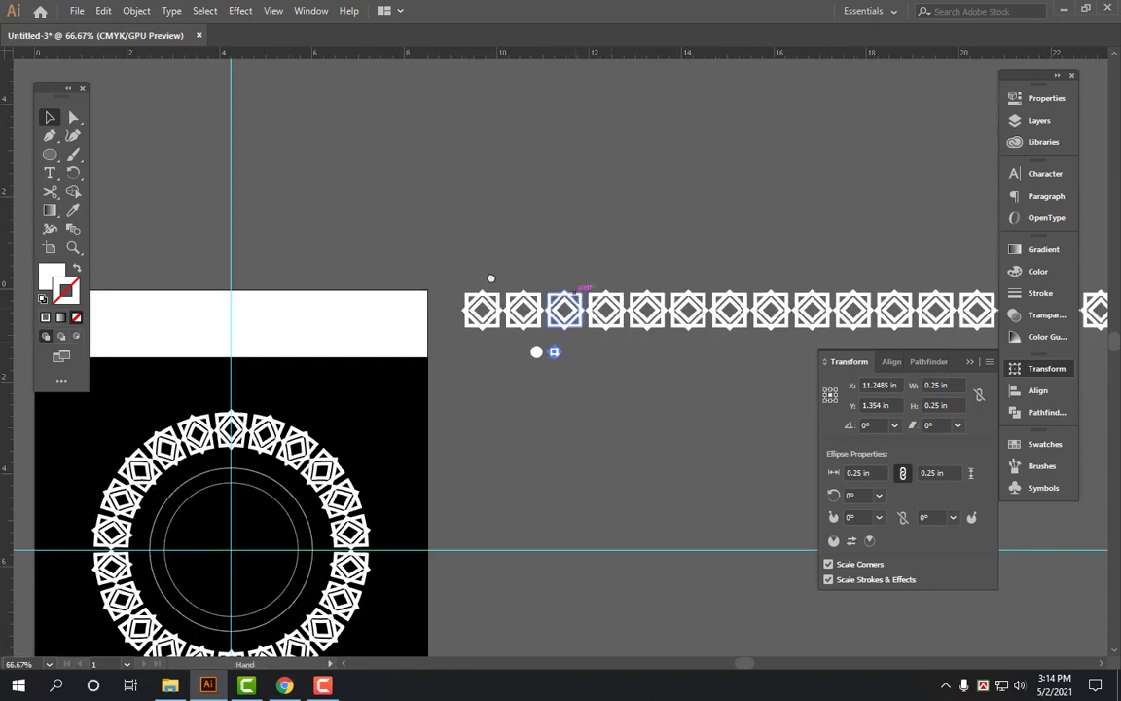
left_click_drag(490, 278, 283, 176)
key("ctrl+d")
key("ctrl+d")
key("ctrl+d")
key("ctrl+d")
key("ctrl+d")
key("ctrl+d")
key("ctrl+d")
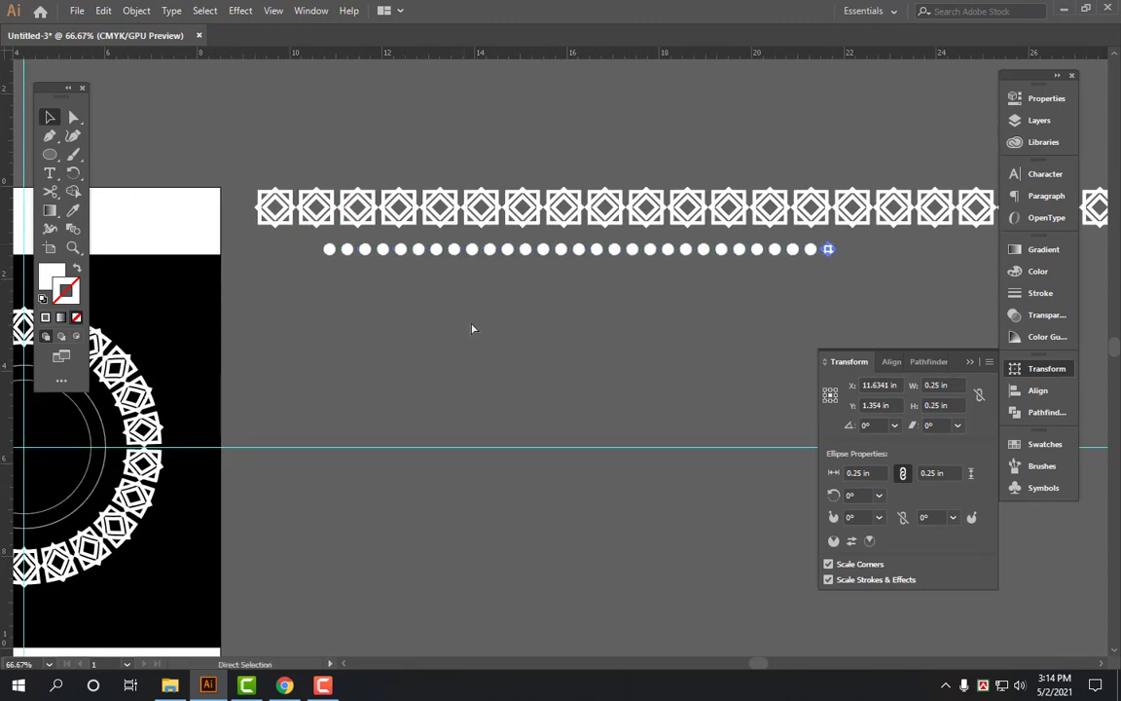
key("ctrl+d")
key("ctrl+d")
key("ctrl+d")
left_click_drag(253, 293, 963, 244)
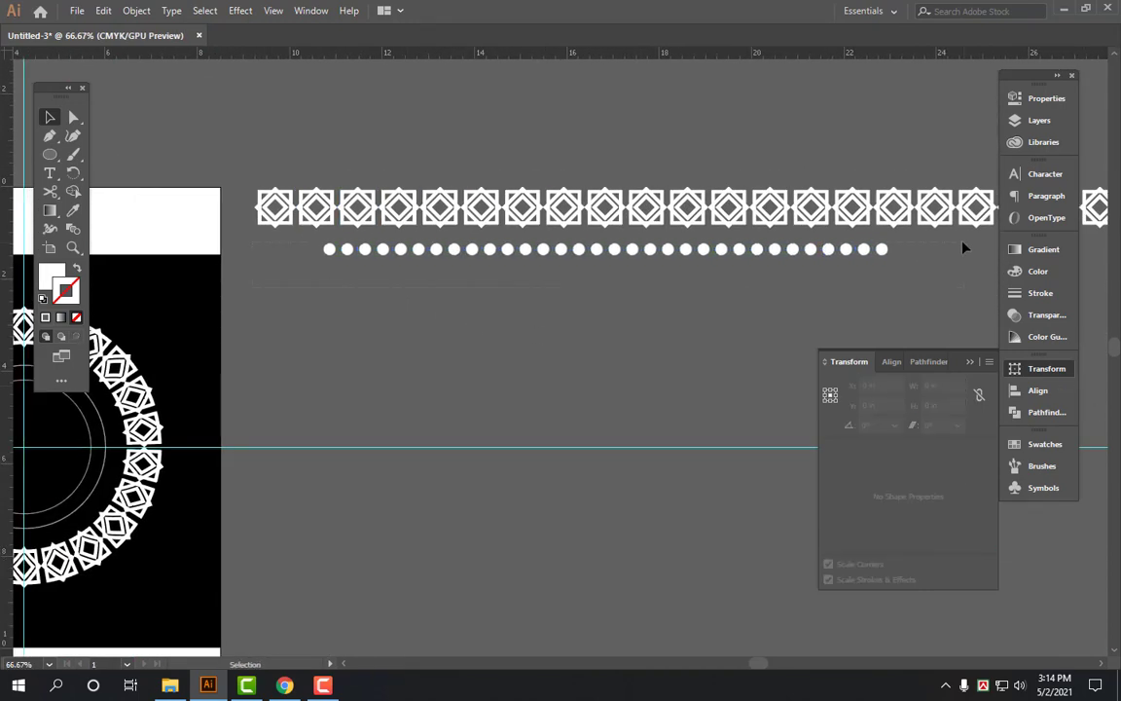
Drag the dot row into Brushes to create Art Brush 2 with default options.
left_click(1062, 474)
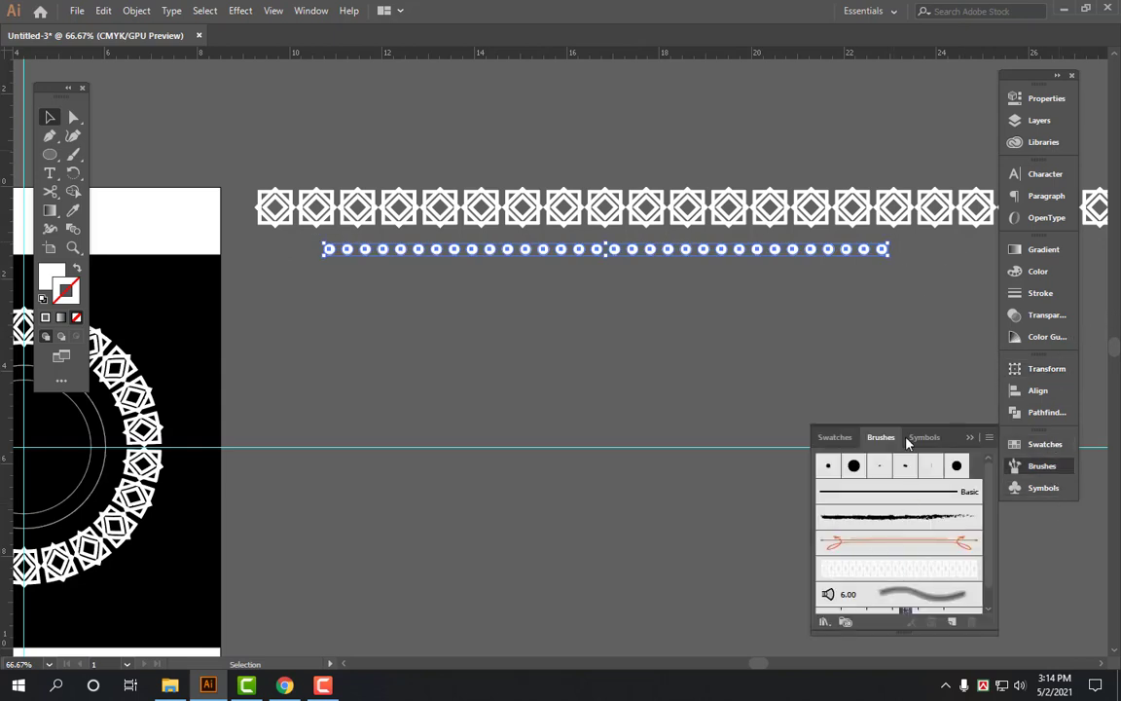
mouse_move(564, 251)
left_mouse_down()
mouse_move(913, 564)
mouse_move(909, 541)
left_mouse_up()
left_click(529, 386)
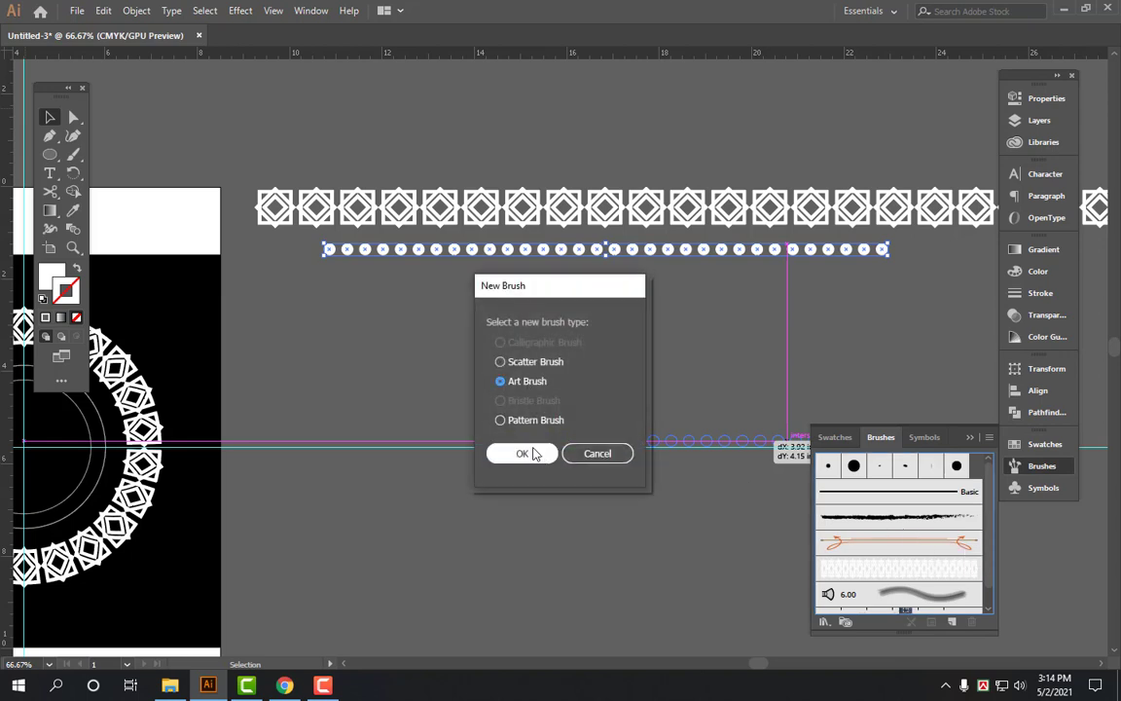
left_click(526, 457)
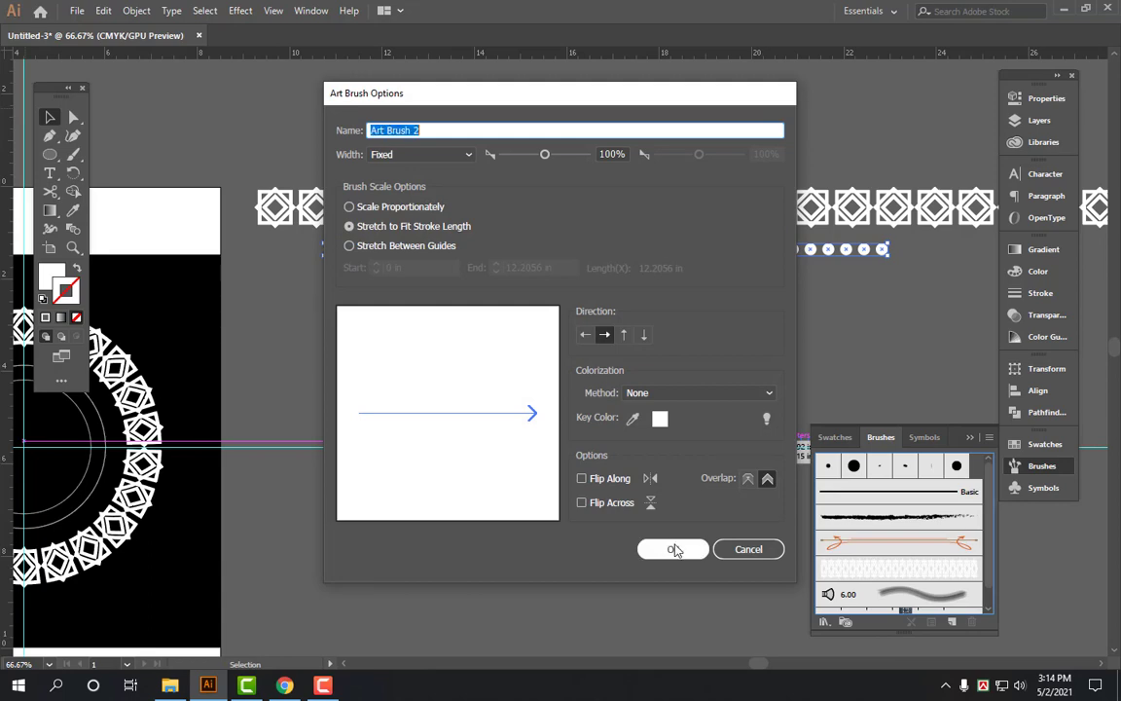
left_click(650, 548)
left_click_drag(623, 280, 1008, 110)
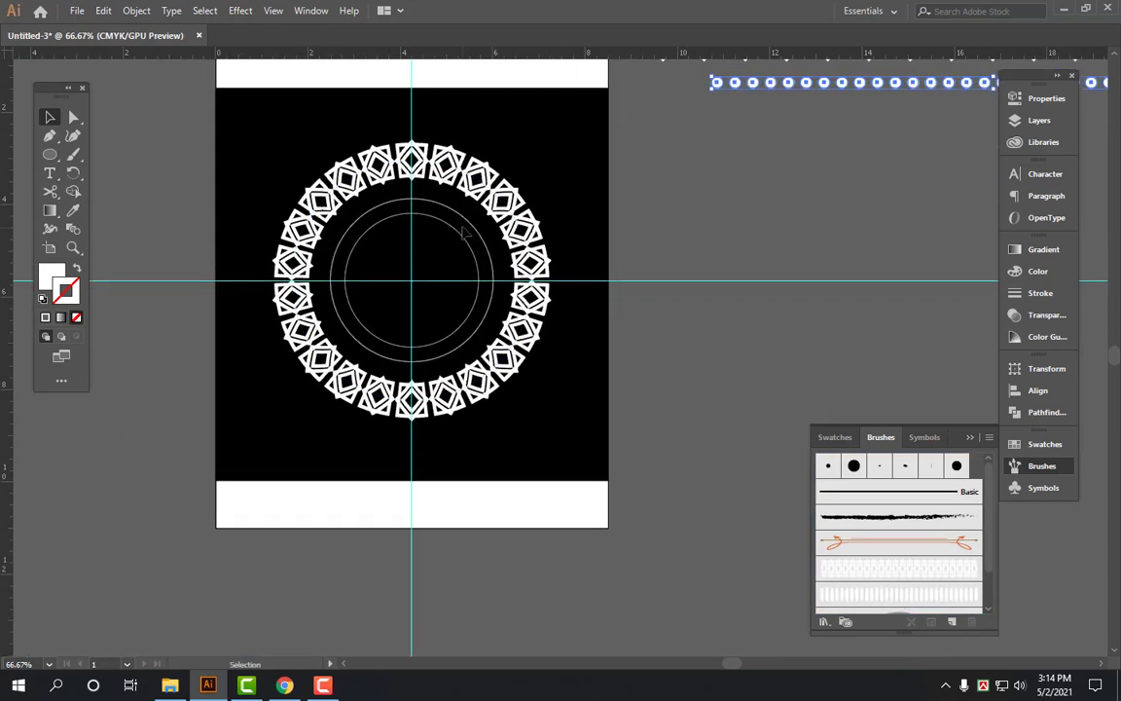
Try Art Brush 2 on the inner circle with a 0.5 pt stroke weight.
left_click(421, 200)
left_click_drag(446, 171, 485, 253)
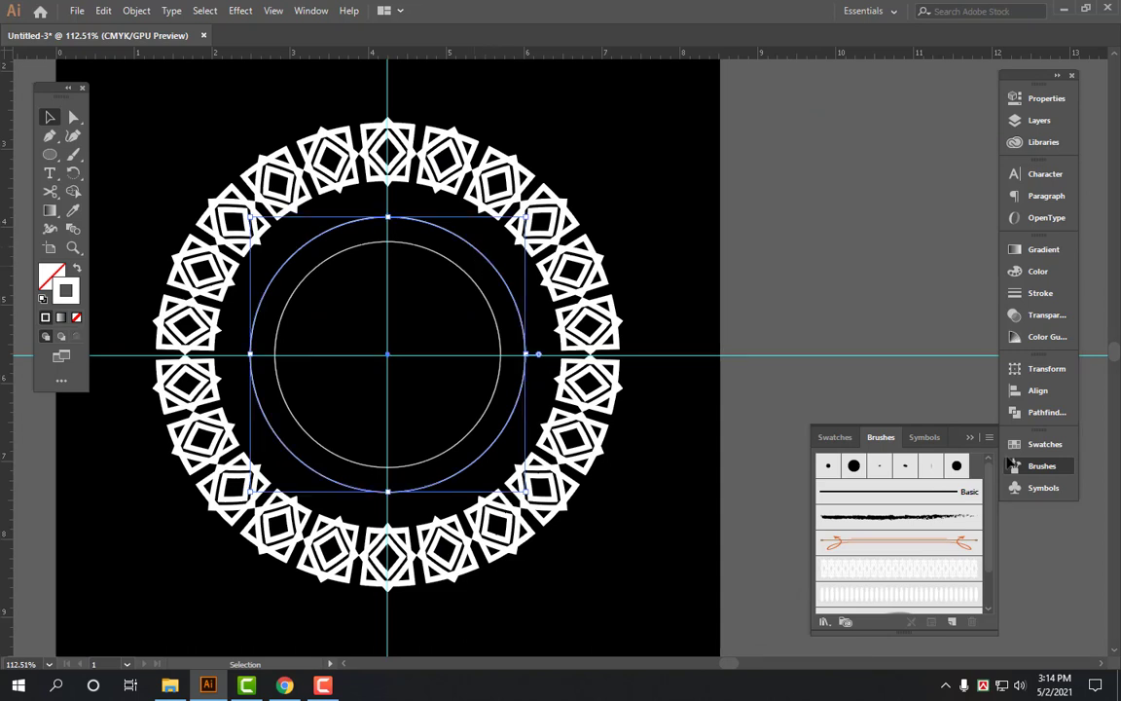
left_click(918, 600)
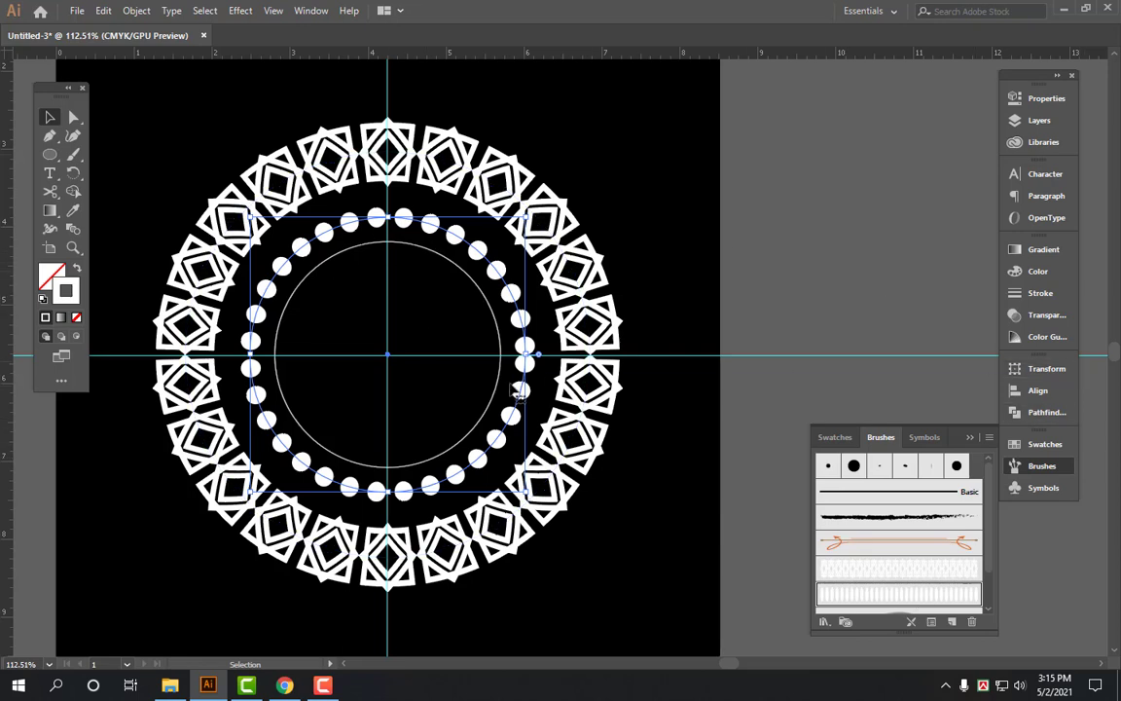
left_click(1041, 292)
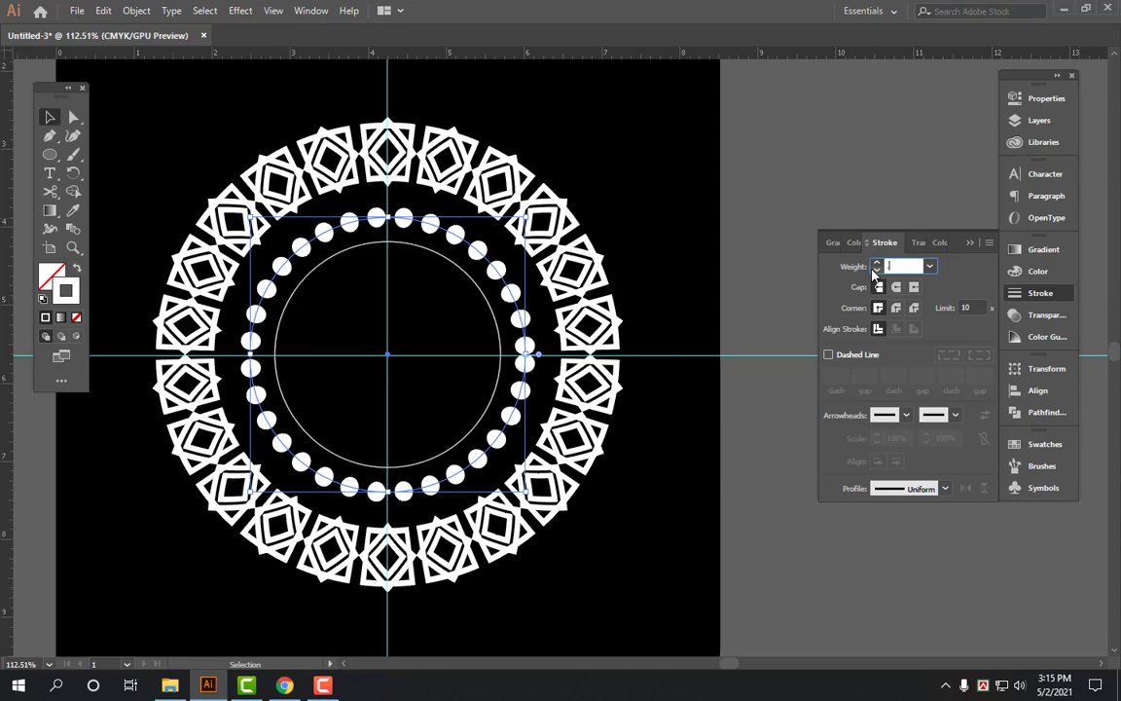
type(".5")
key("Return")
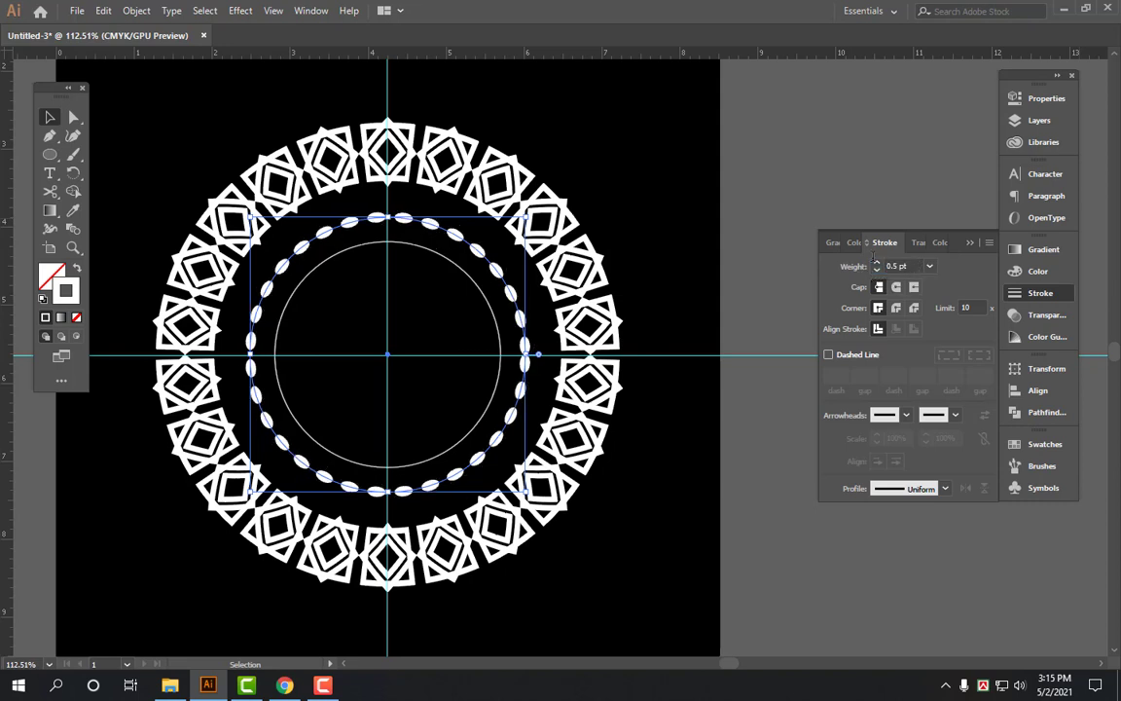
Undo the stroke weight and dot brush, then pan to the pasteboard pattern strips.
left_click(663, 305)
key("ctrl+z")
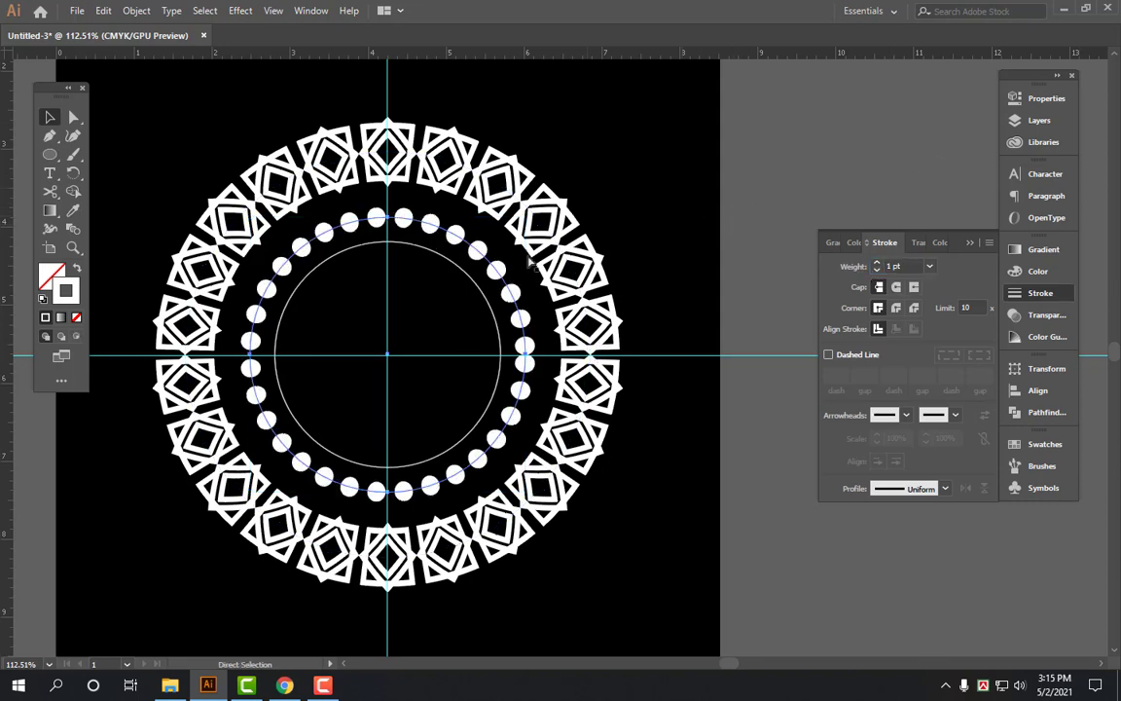
key("ctrl+z")
key("ctrl+1")
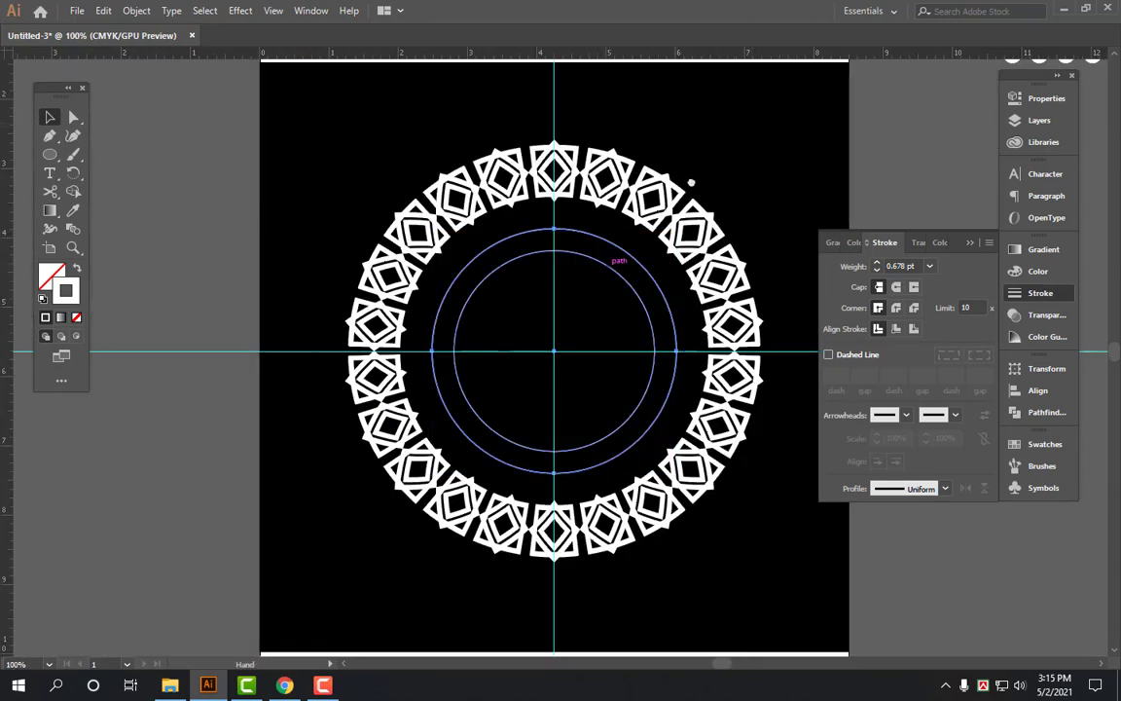
mouse_move(908, 154)
left_mouse_down()
mouse_move(600, 249)
mouse_move(554, 303)
left_mouse_up()
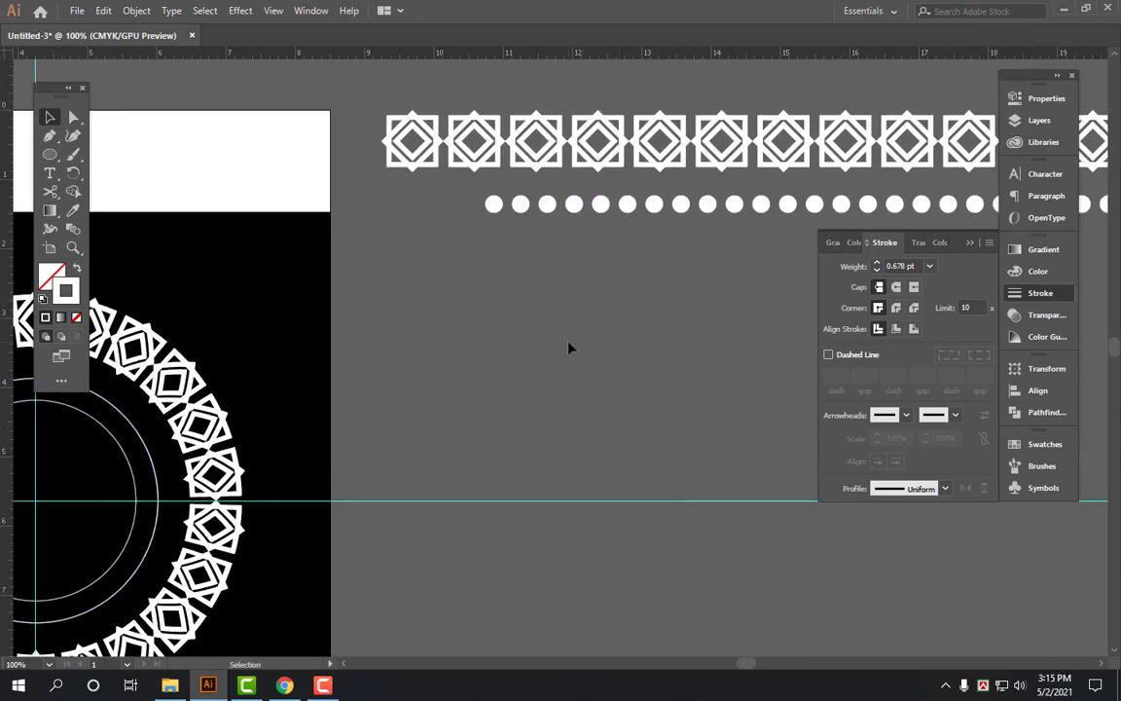
Delete the long row of dots and two extra dots, leaving one white dot.
left_click(1043, 369)
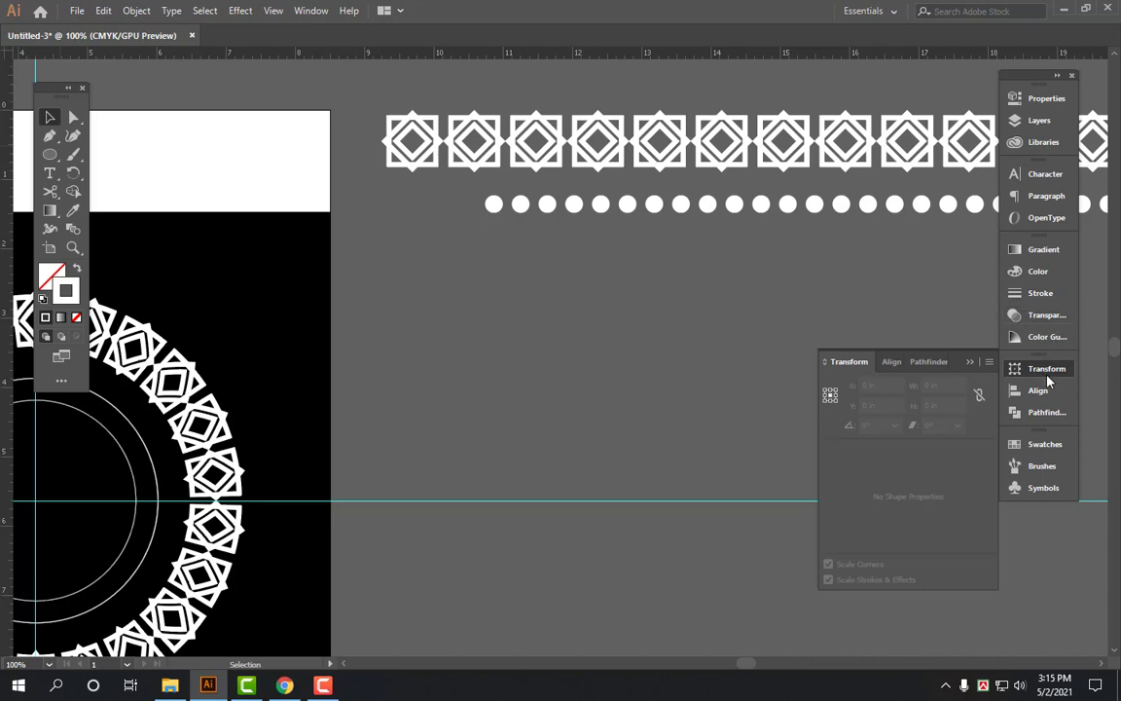
left_click(1041, 294)
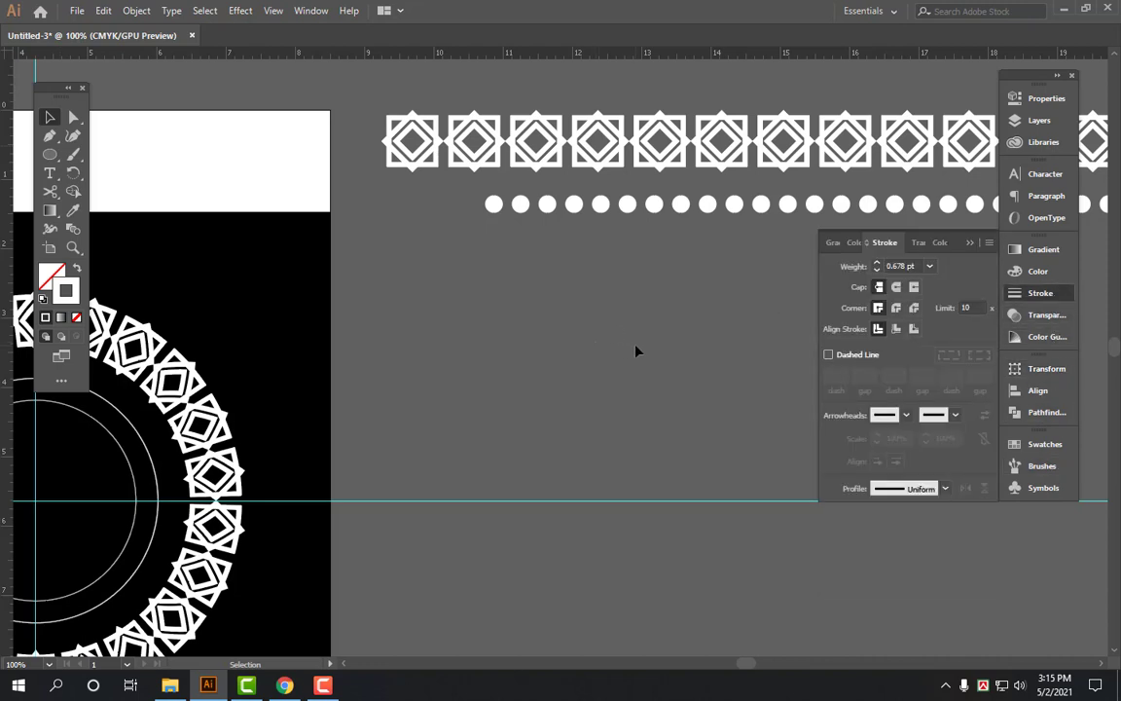
scroll(650, 238, "down", 2)
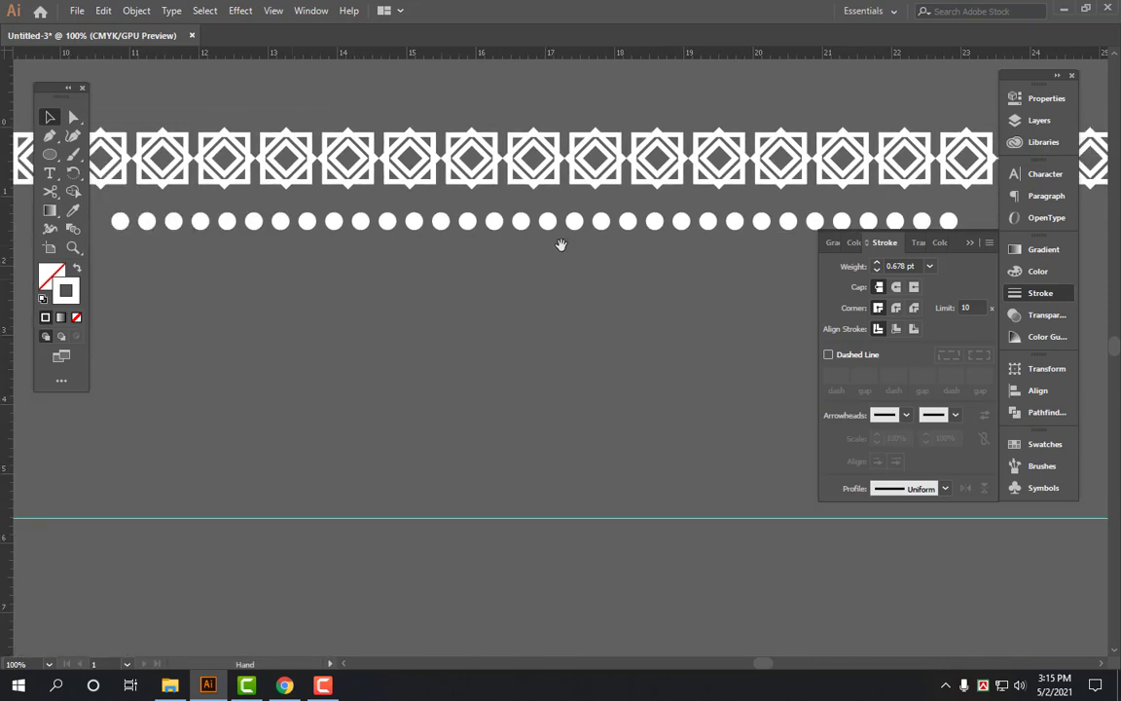
scroll(561, 243, "down", 1)
scroll(578, 209, "up", 1)
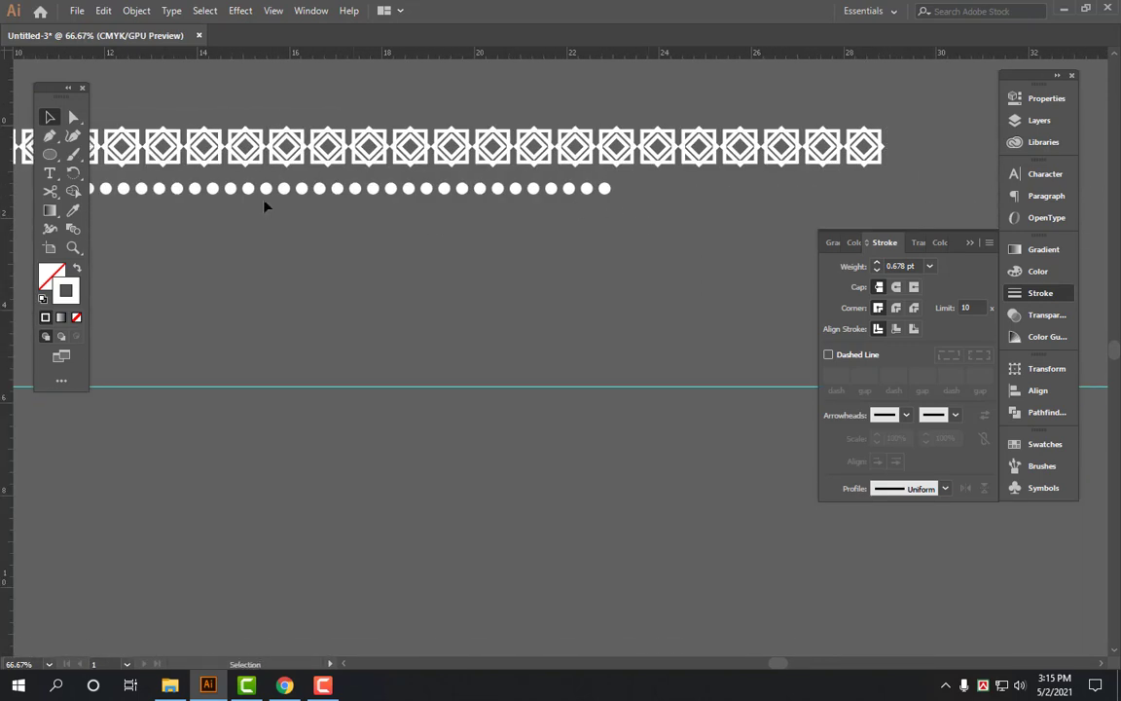
left_click(107, 185)
scroll(292, 233, "left", 3)
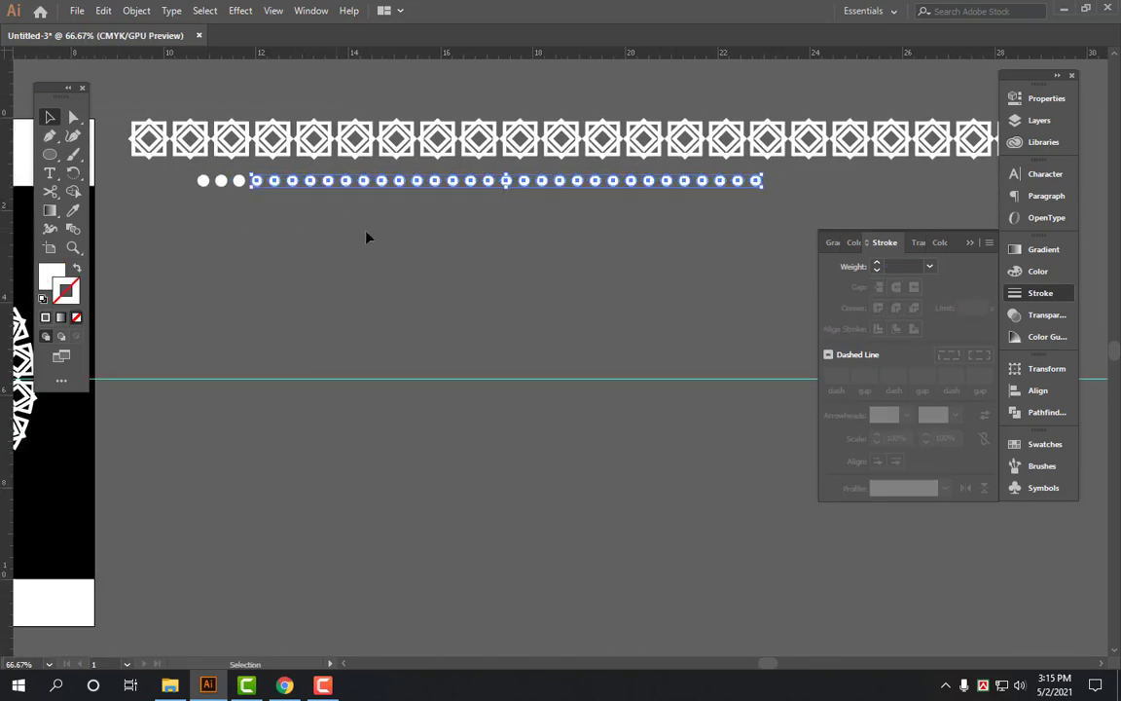
key("Delete")
scroll(189, 156, "up", 3)
left_click(292, 226)
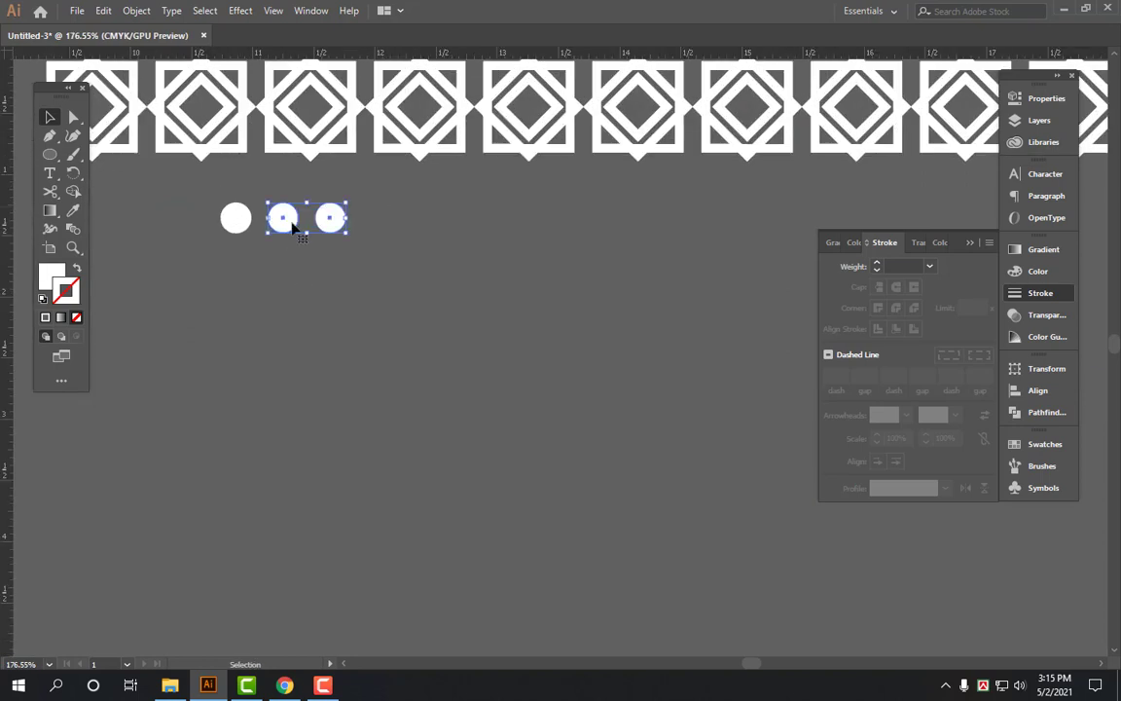
key("Delete")
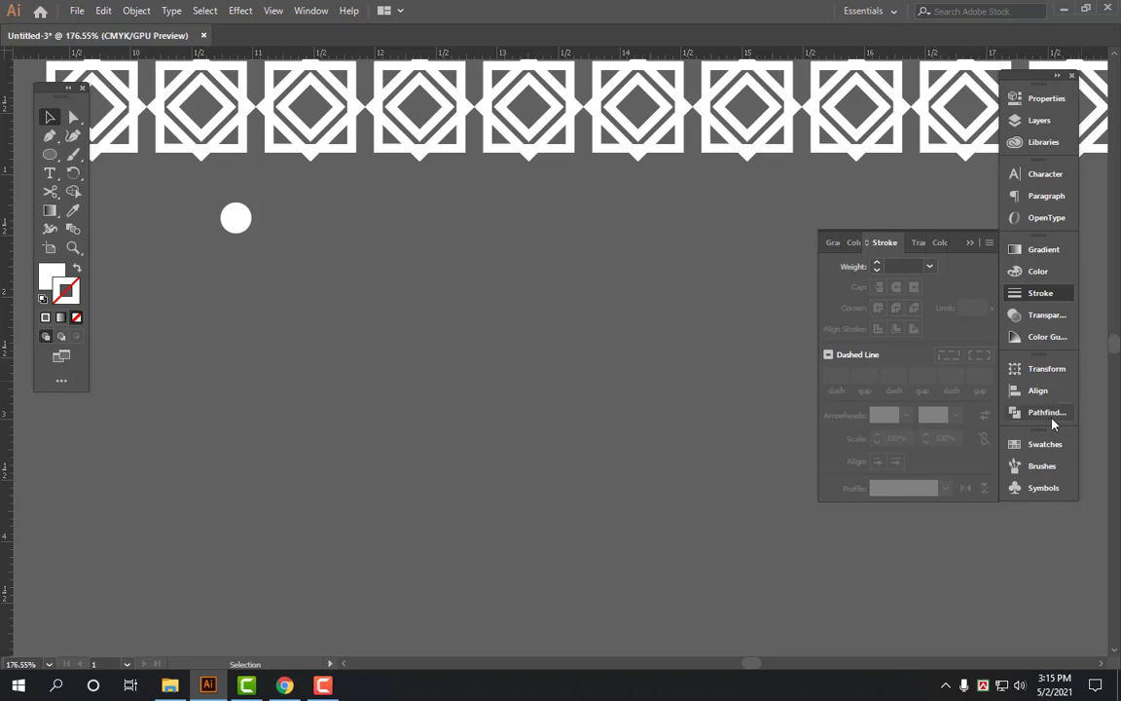
Drag the remaining white dot into Brushes as a new Scatter Brush with default settings.
left_click(1048, 467)
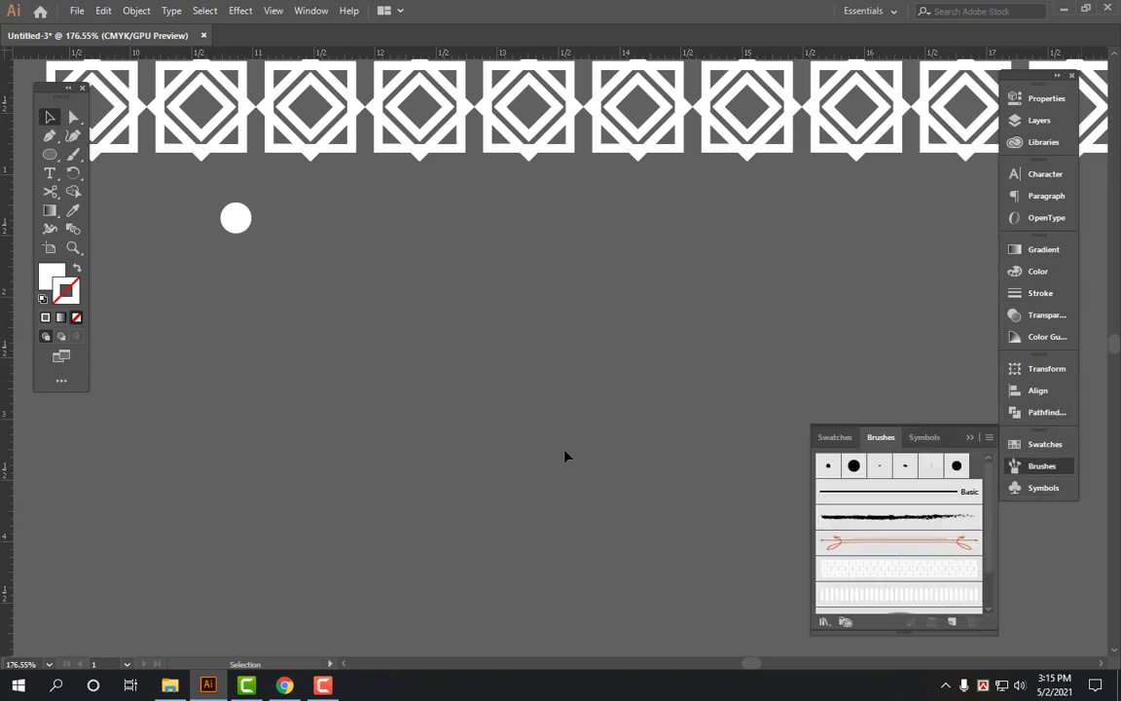
mouse_move(246, 222)
left_mouse_down()
mouse_move(864, 551)
mouse_move(896, 530)
left_mouse_up()
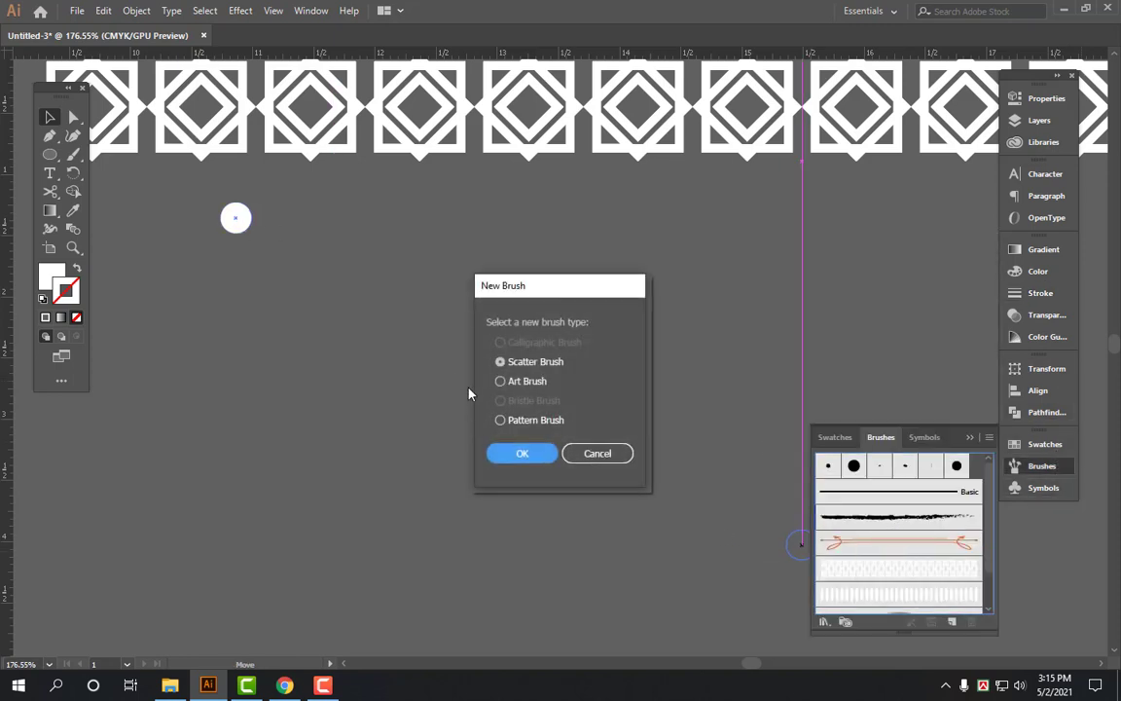
left_click(523, 452)
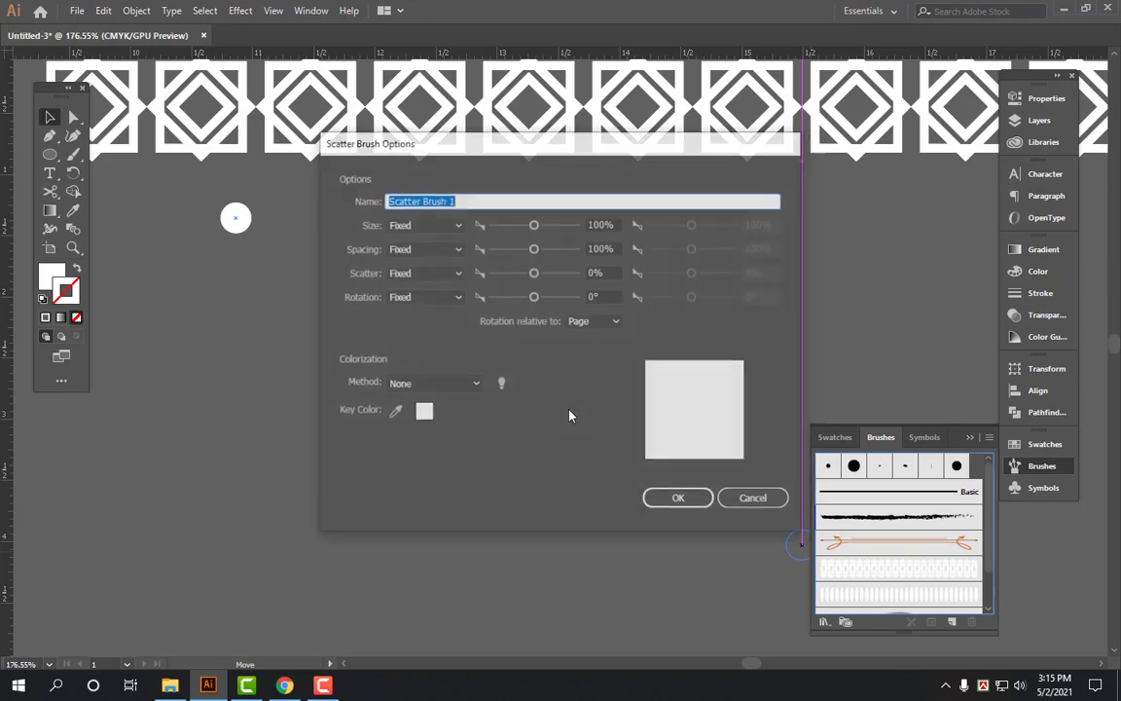
left_click(670, 498)
scroll(668, 347, "down", 5)
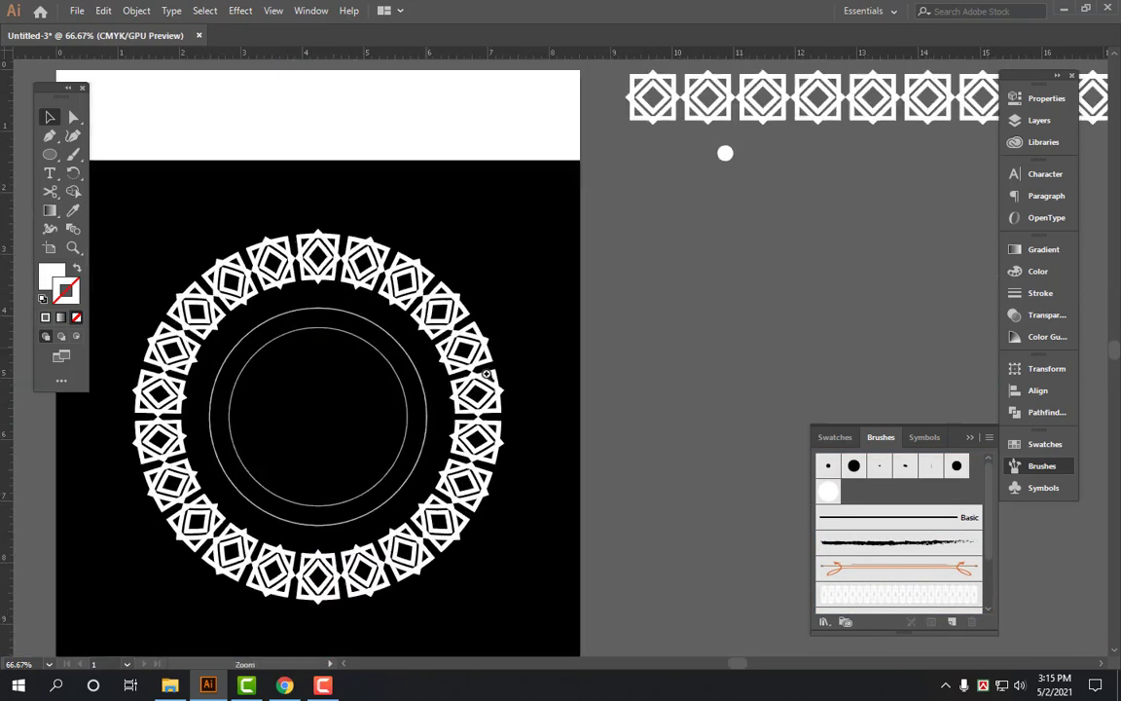
scroll(395, 370, "up", 5)
left_click_drag(396, 371, 395, 374)
scroll(404, 370, "down", 3)
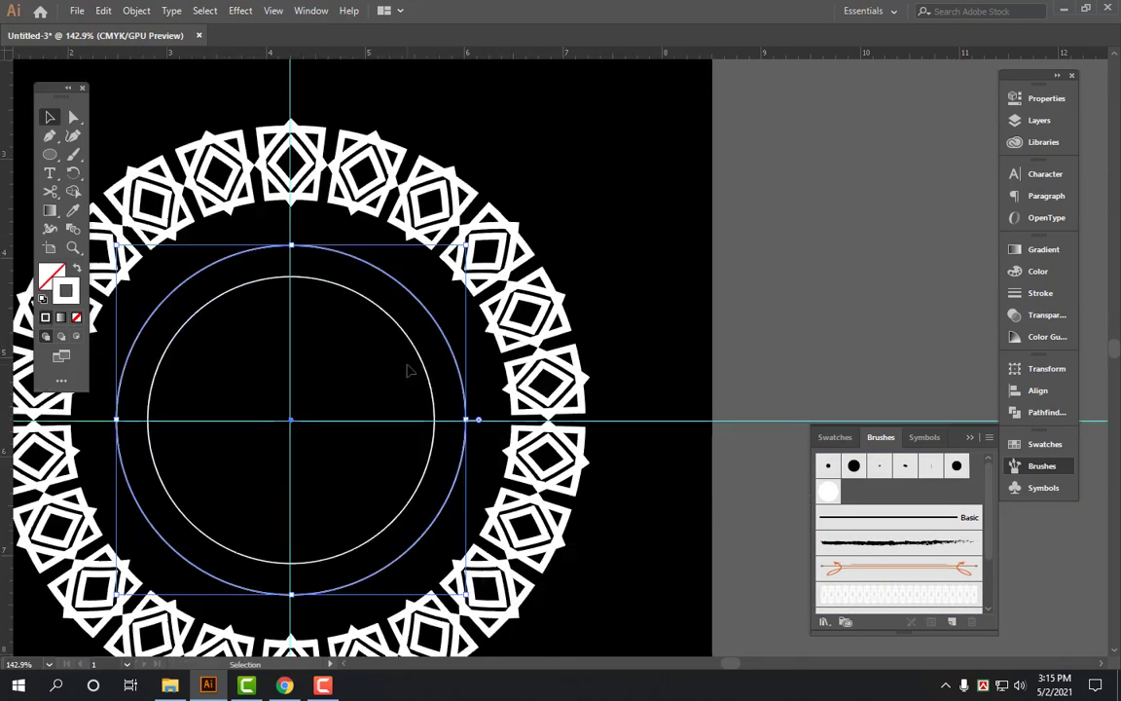
Apply the new dot scatter brush to the inner circle with a .58 pt stroke weight.
left_click(829, 491)
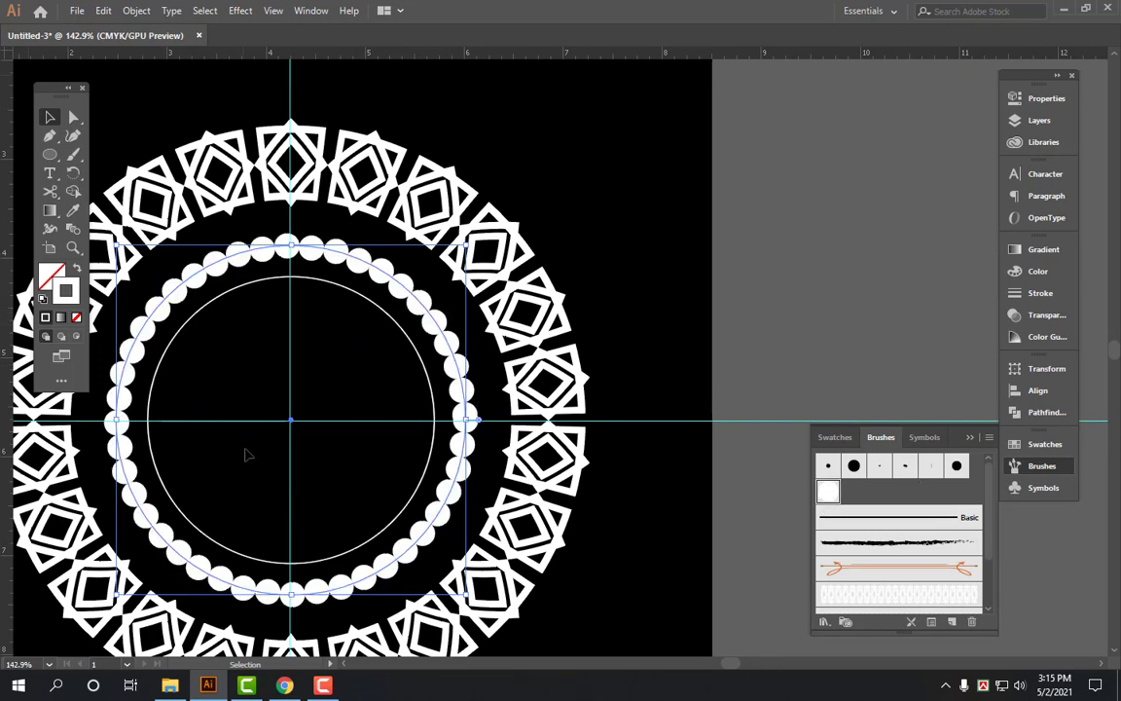
left_click(504, 425, "shift")
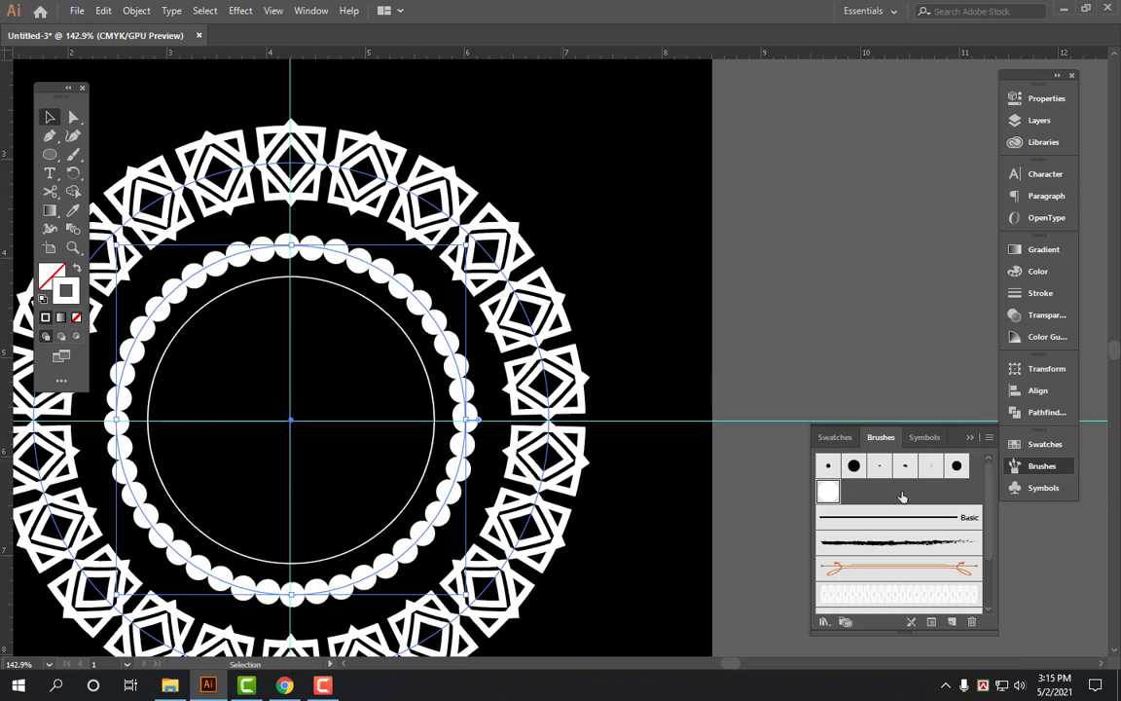
left_click(1040, 292)
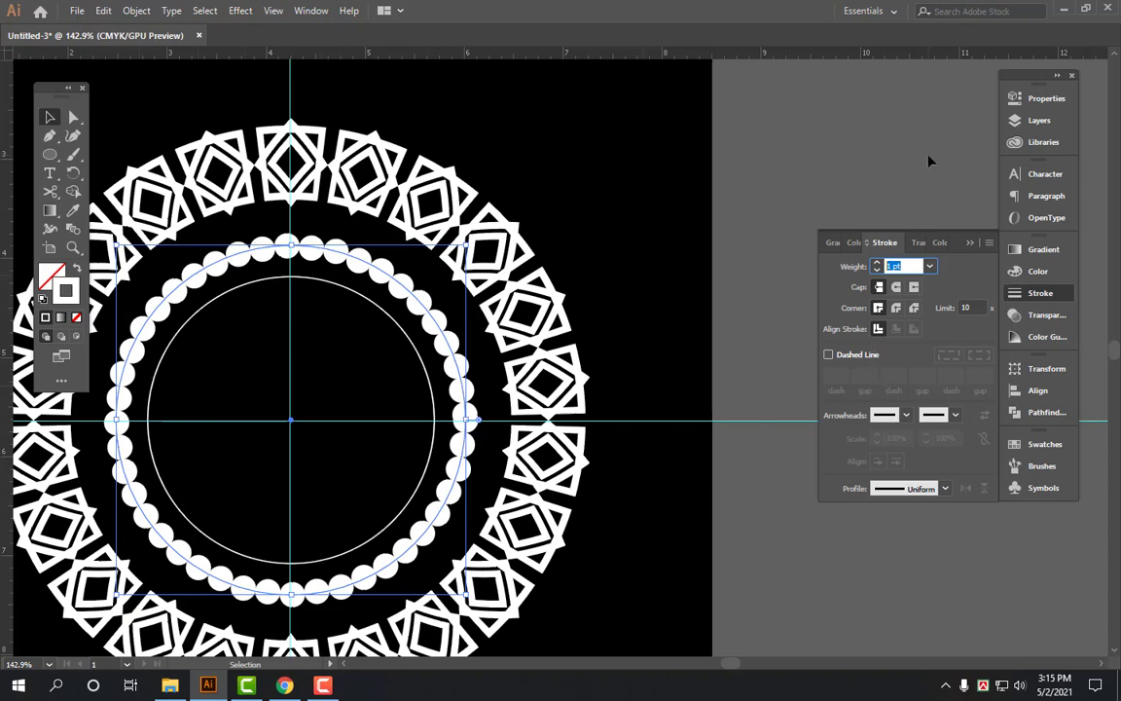
type(".58")
key("Return")
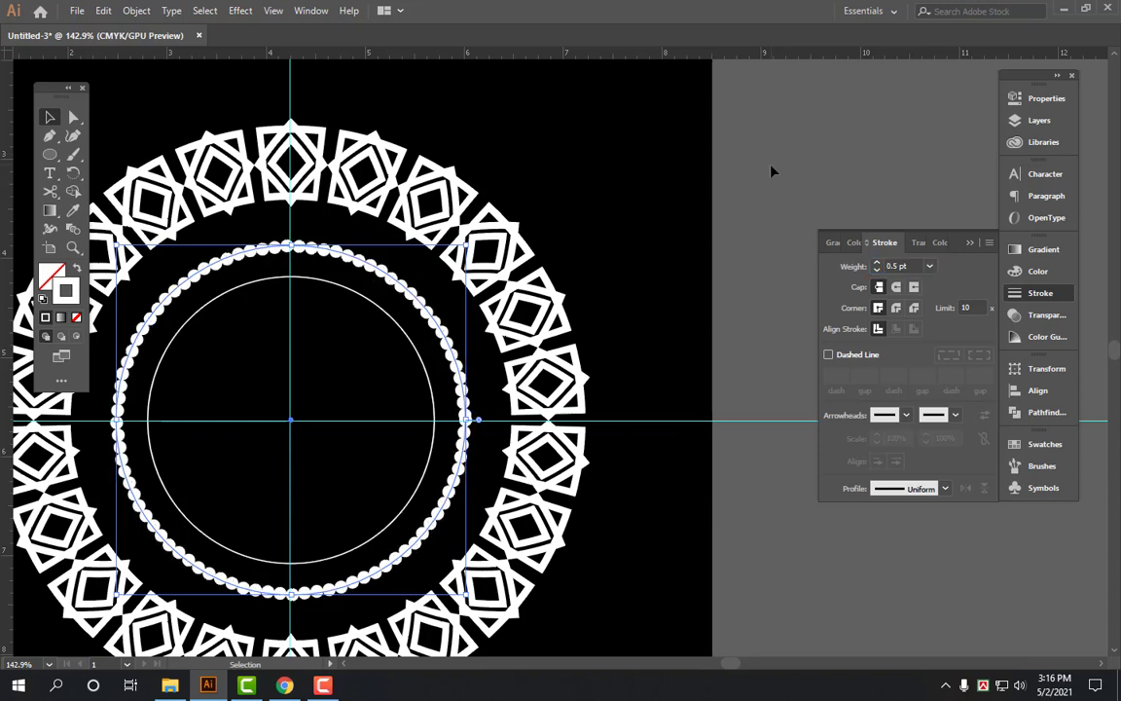
left_click(769, 173)
Change the dotted ring's stroke weight to 1 and scale the ring up slightly.
left_click(461, 357)
left_click(900, 266)
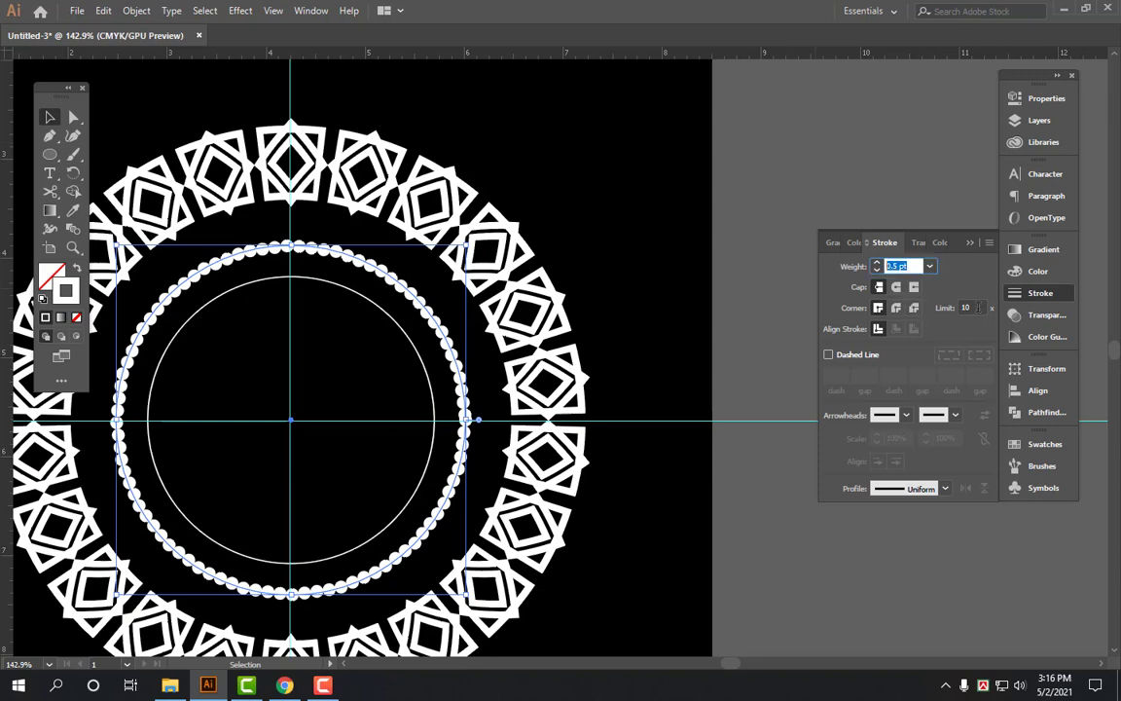
type("1")
key("Return")
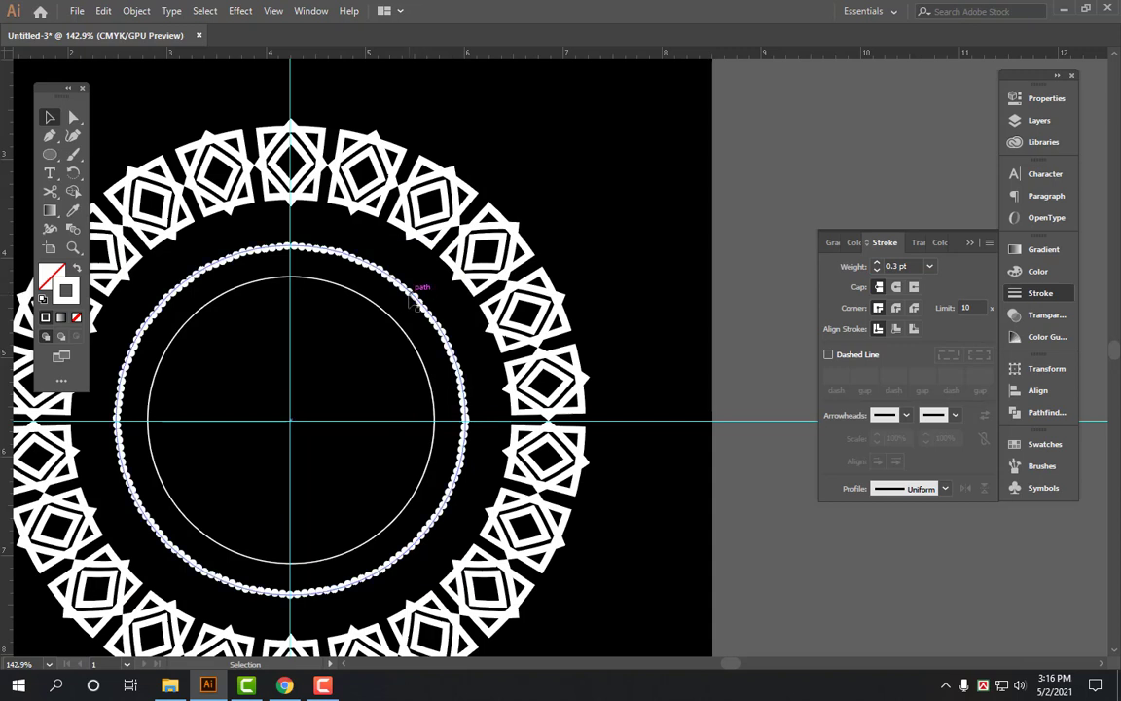
left_click_drag(481, 263, 486, 226)
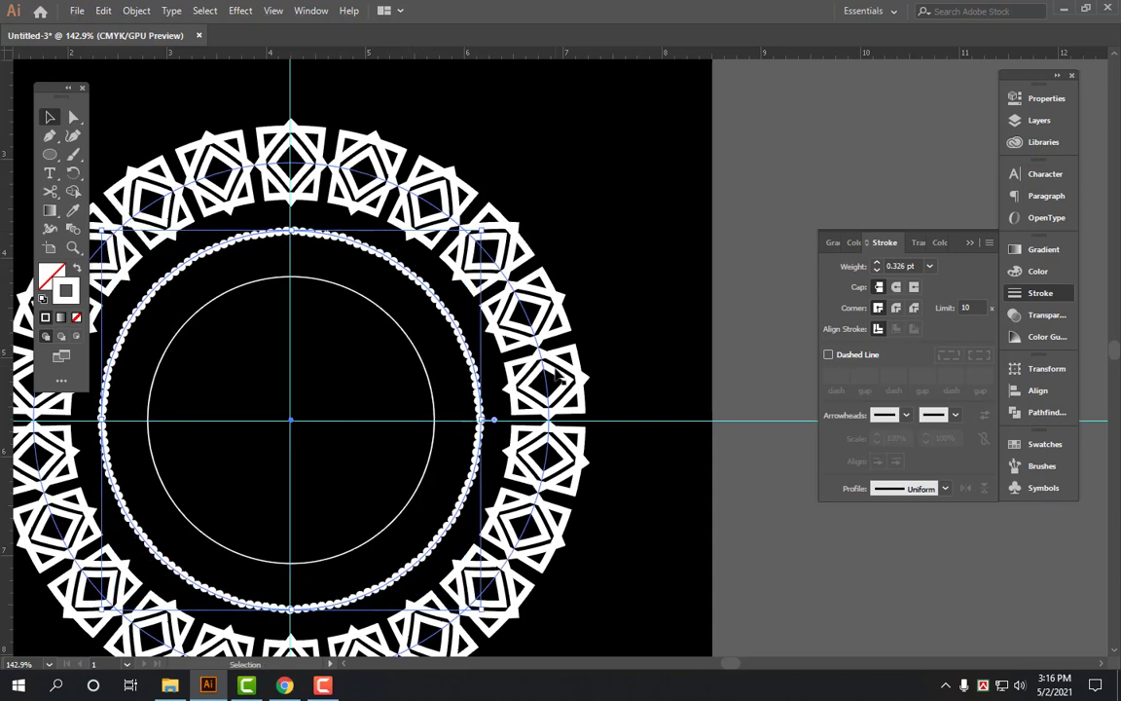
left_click(726, 240)
left_click(436, 294)
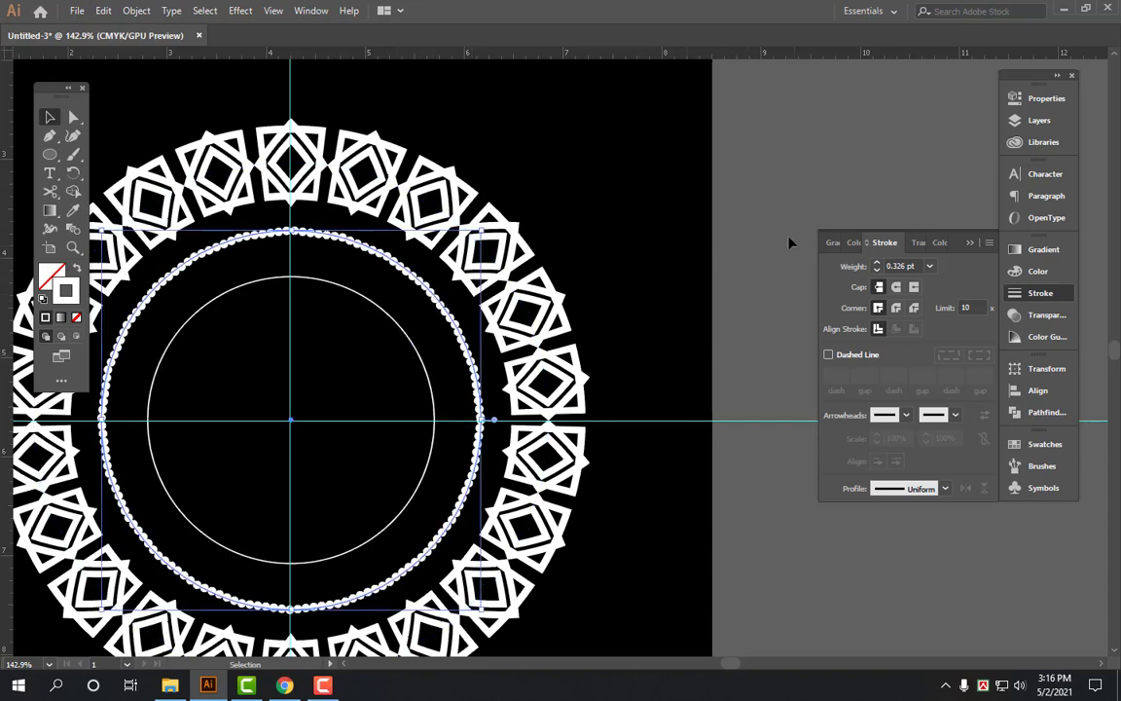
left_click(966, 307)
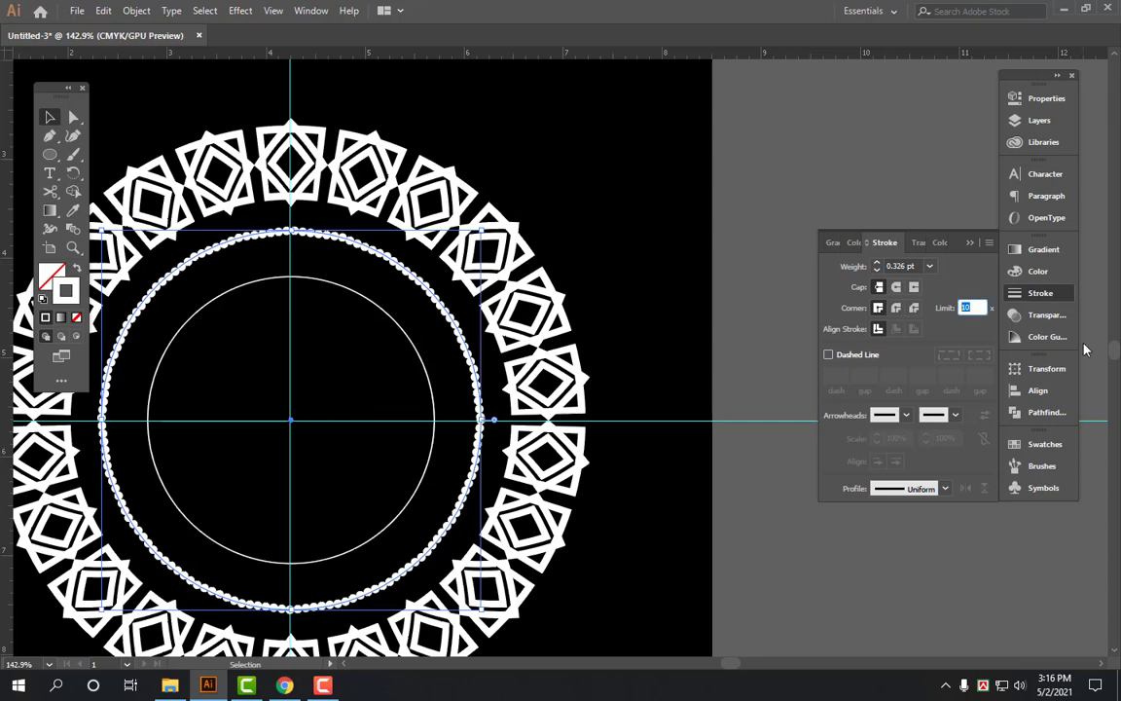
type("50")
key("Return")
key("ctrl+z")
left_click(1048, 376)
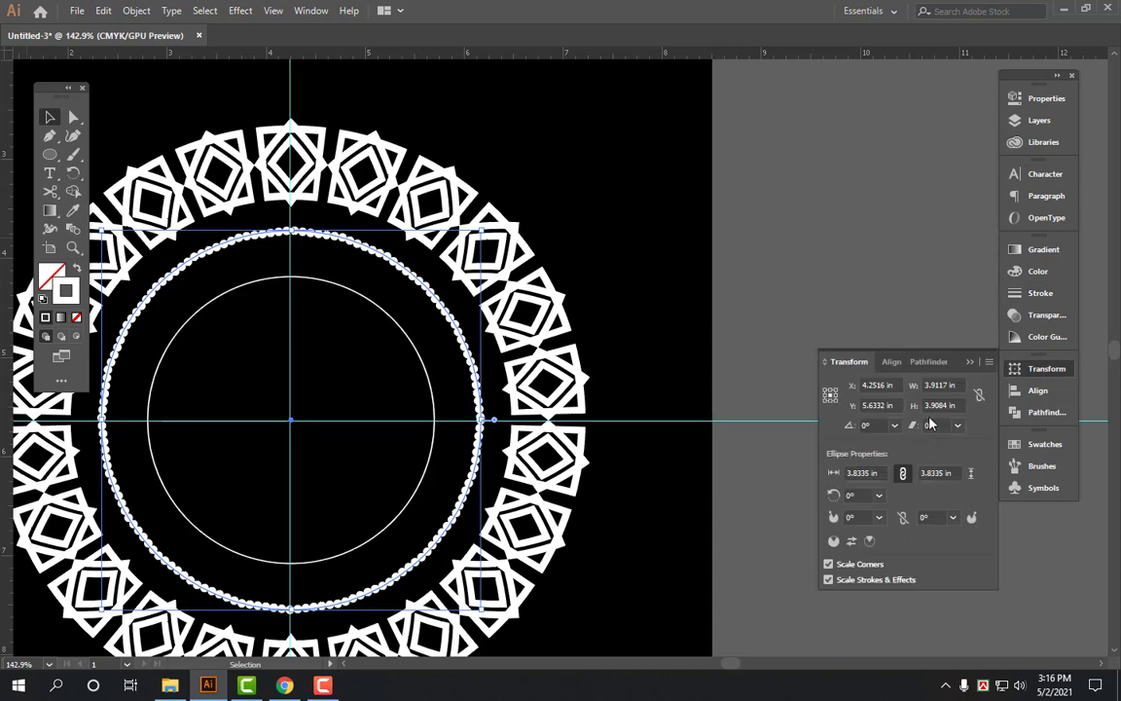
left_click(939, 386)
type("4")
key("Return")
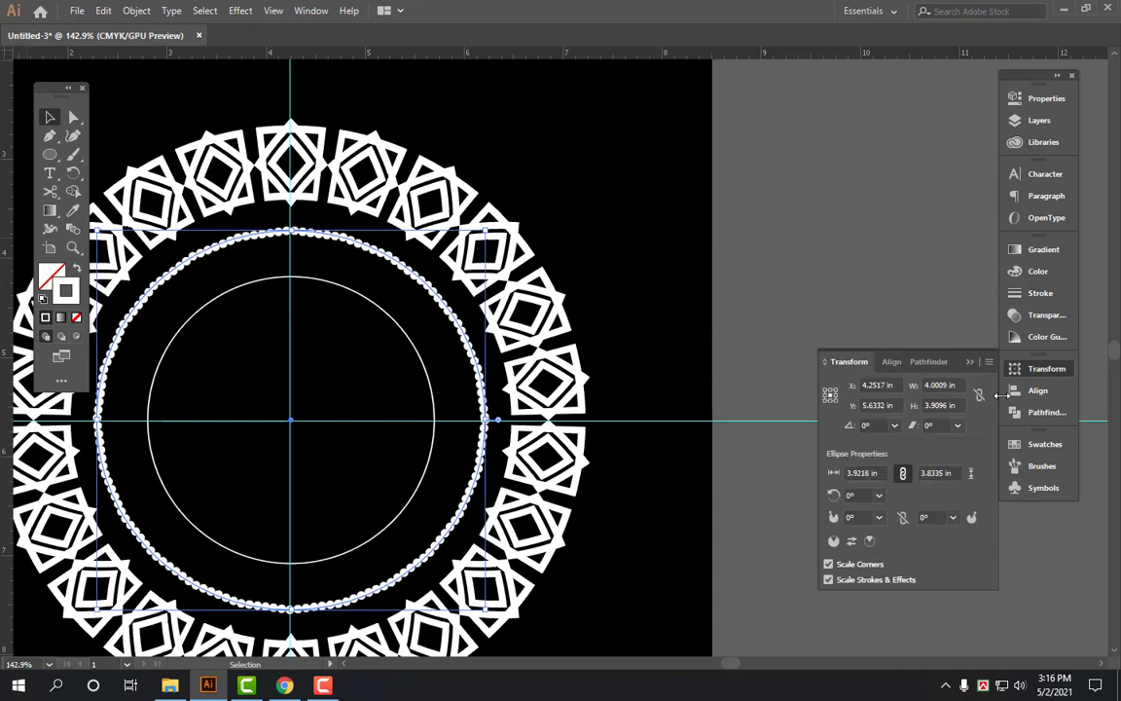
key("ctrl+z")
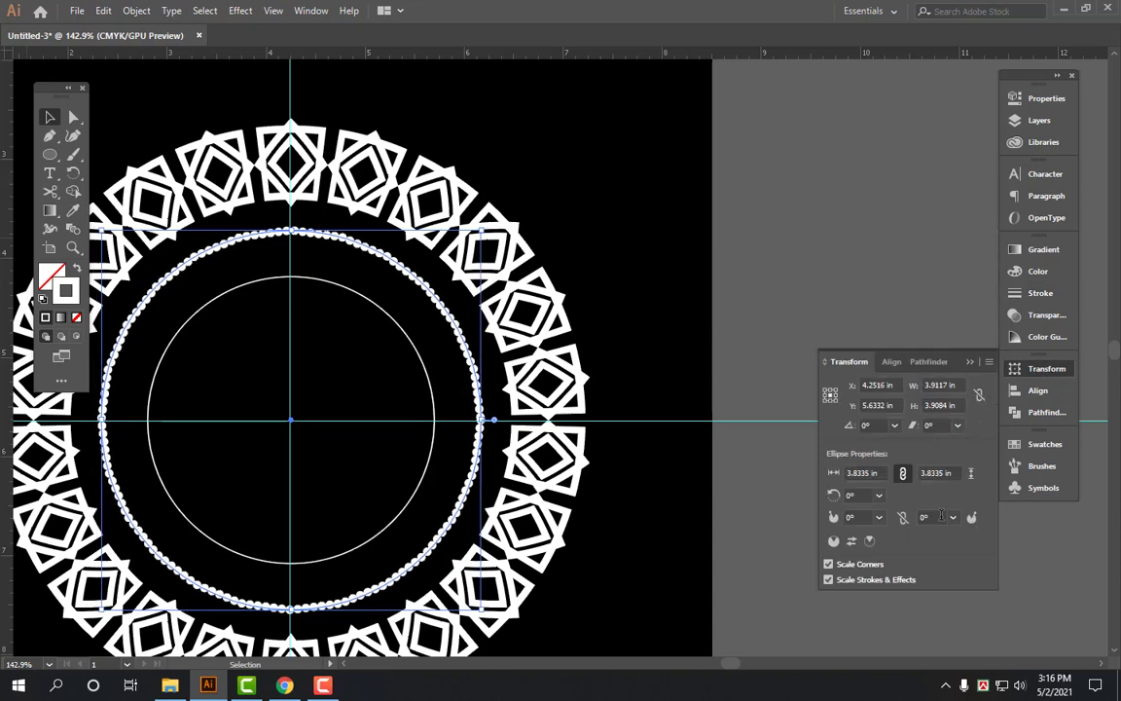
type("20")
key("Return")
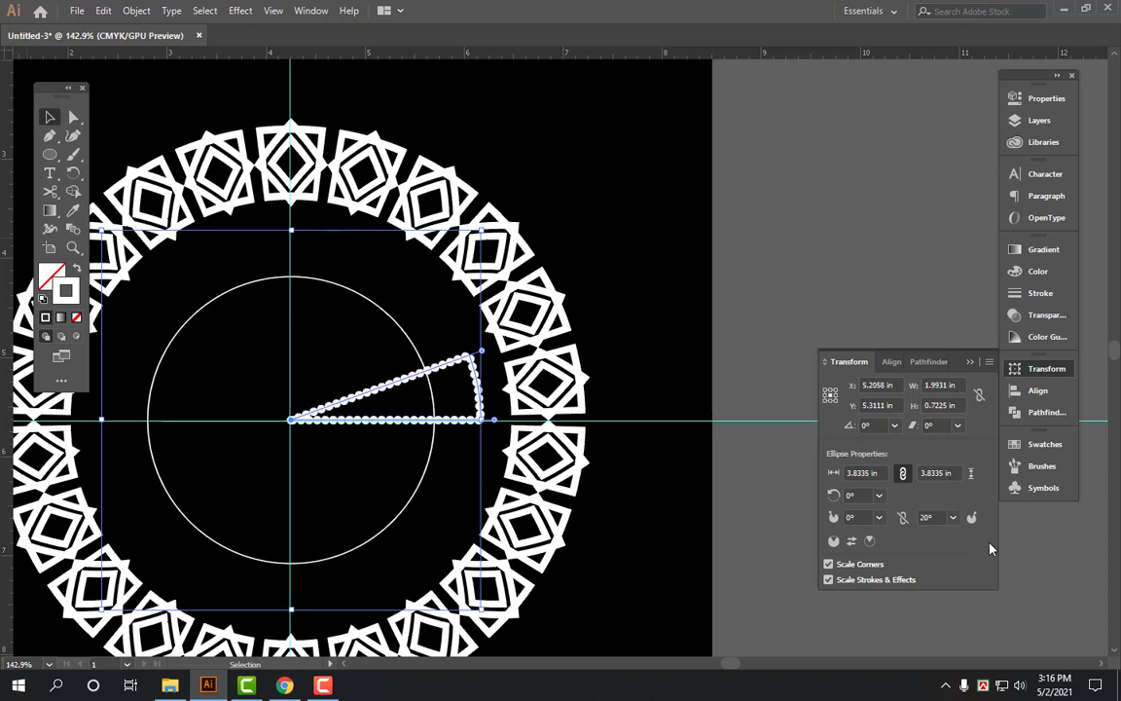
key("ctrl+z")
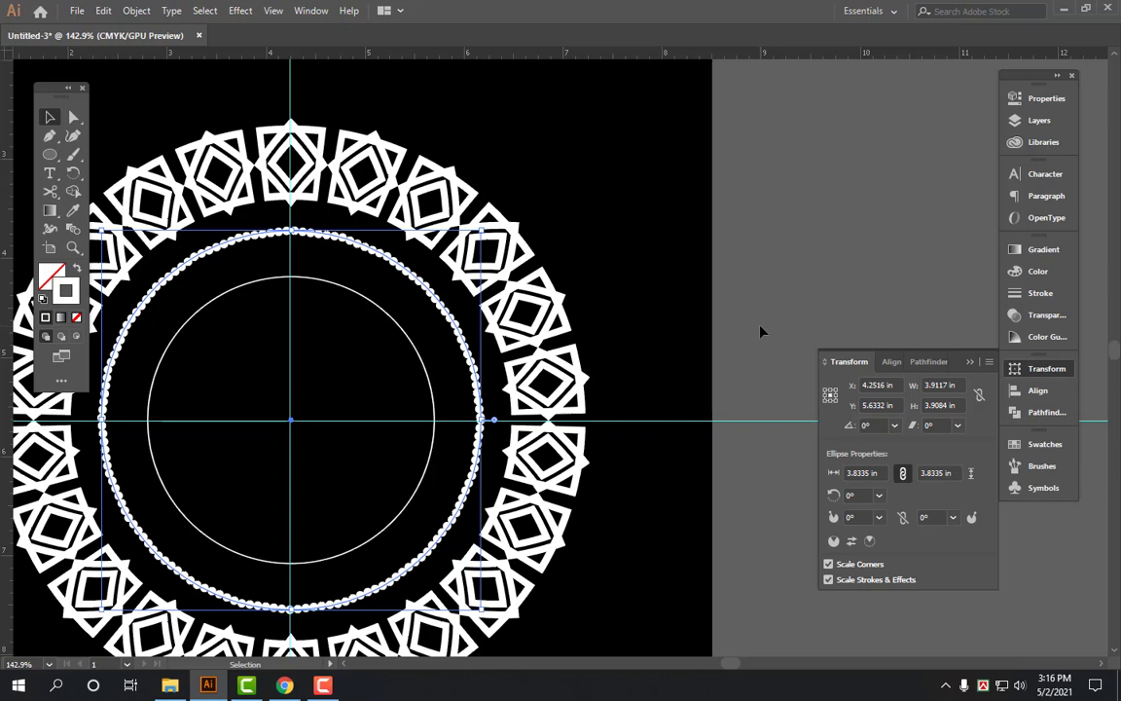
Centre the view on the ring design and select the dotted ring.
key("Tab")
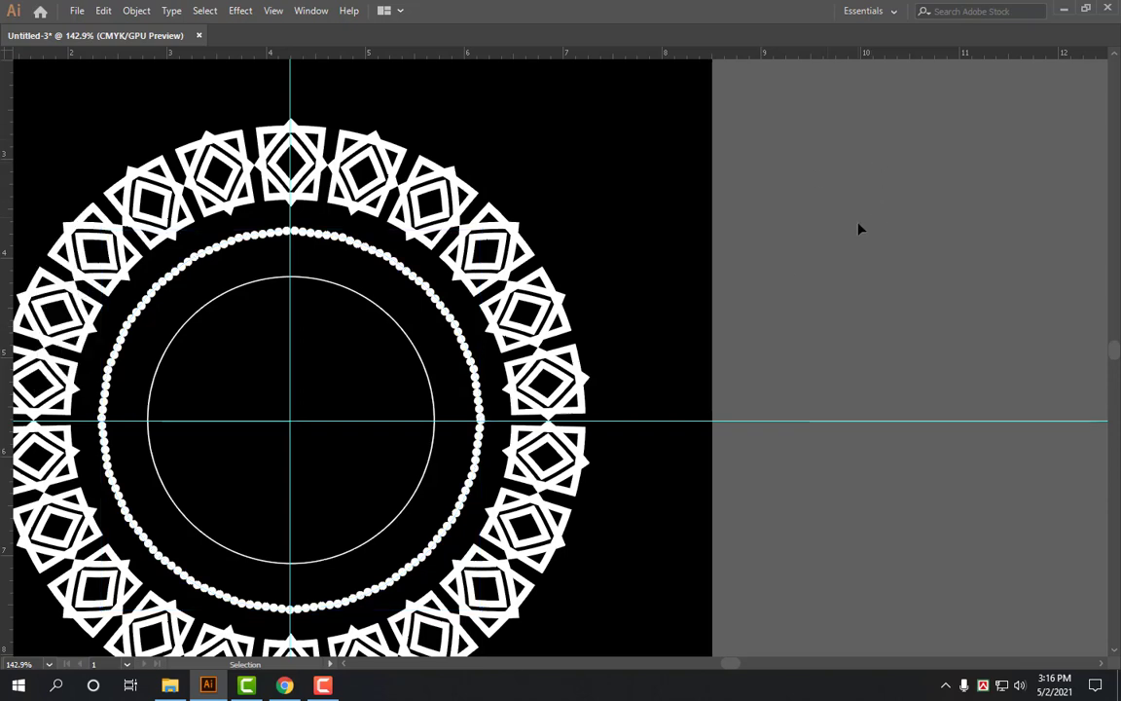
left_click_drag(770, 373, 941, 341)
key("Tab")
left_click(569, 226)
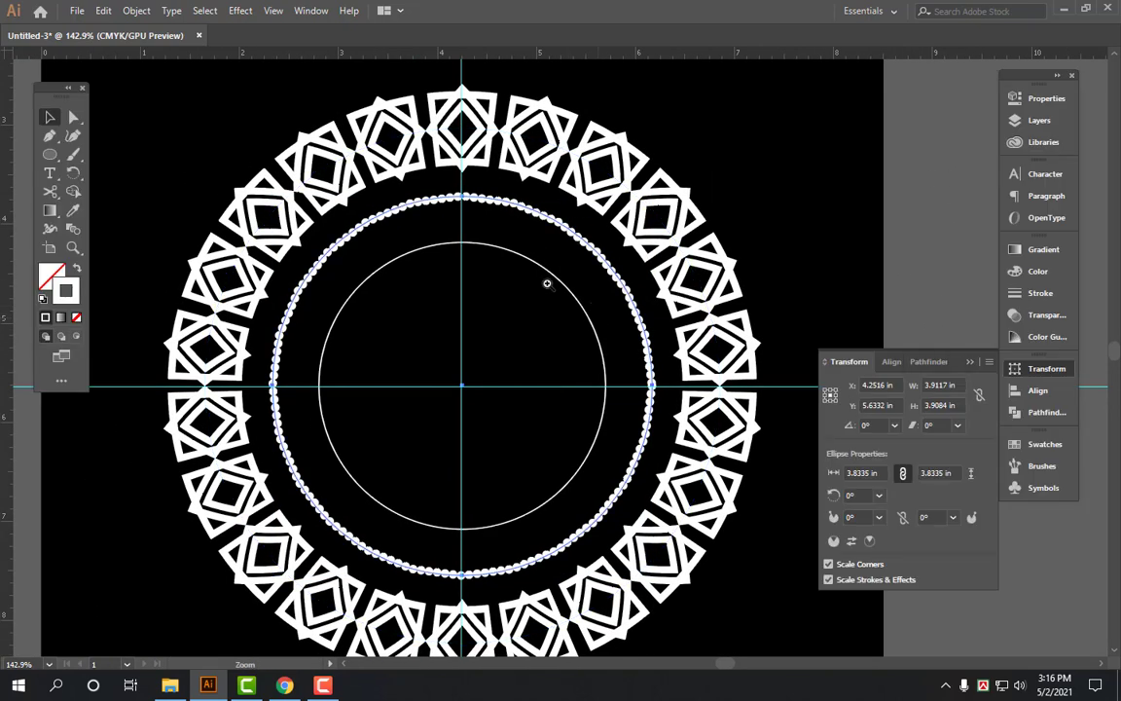
scroll(530, 257, "up", 3)
left_click_drag(533, 288, 512, 246)
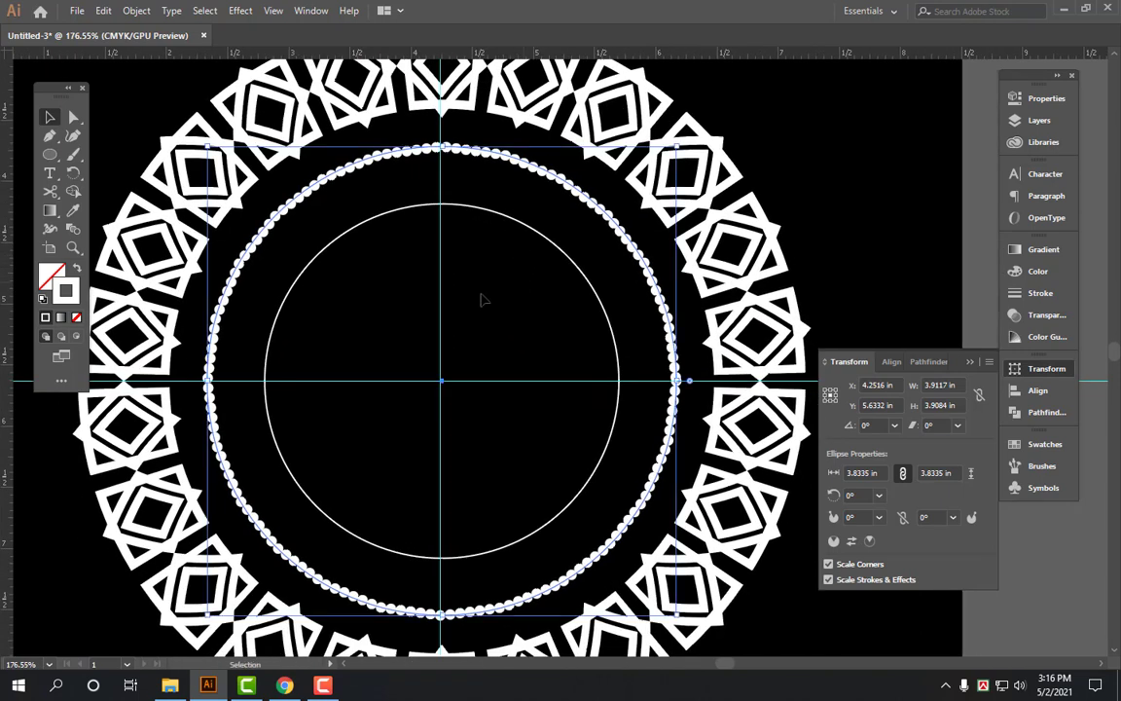
Set the dotted ring's miter limit to 1 and stroke weight to 0.5 pt.
left_click(1044, 295)
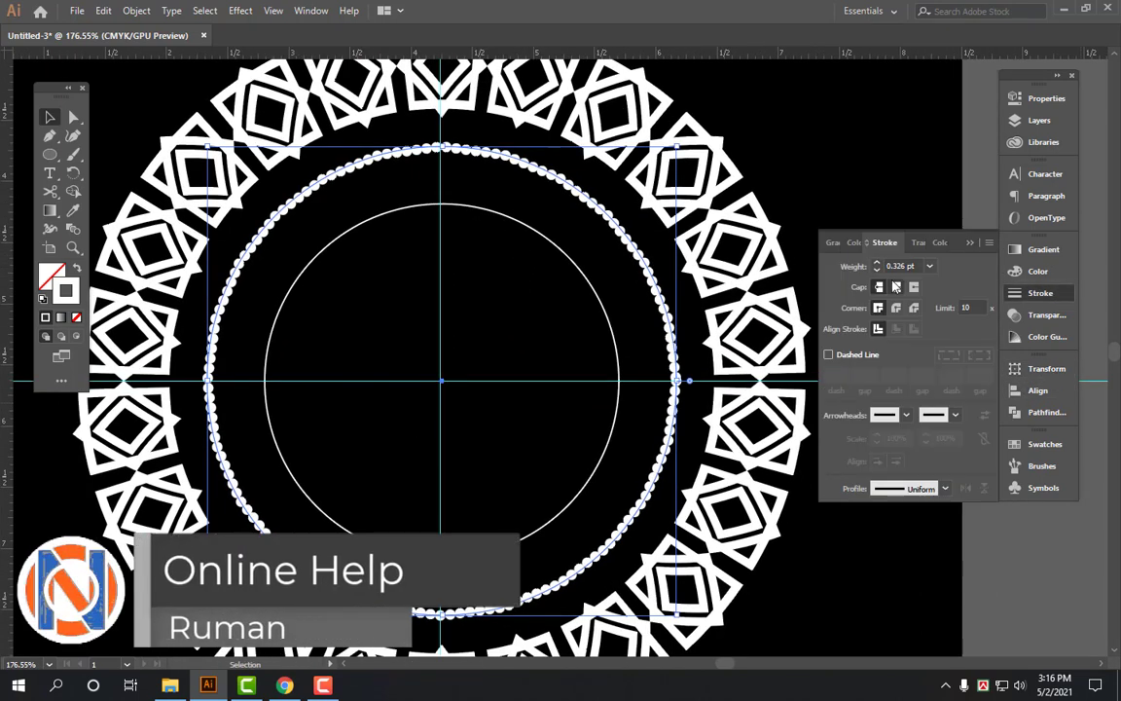
double_click(963, 307)
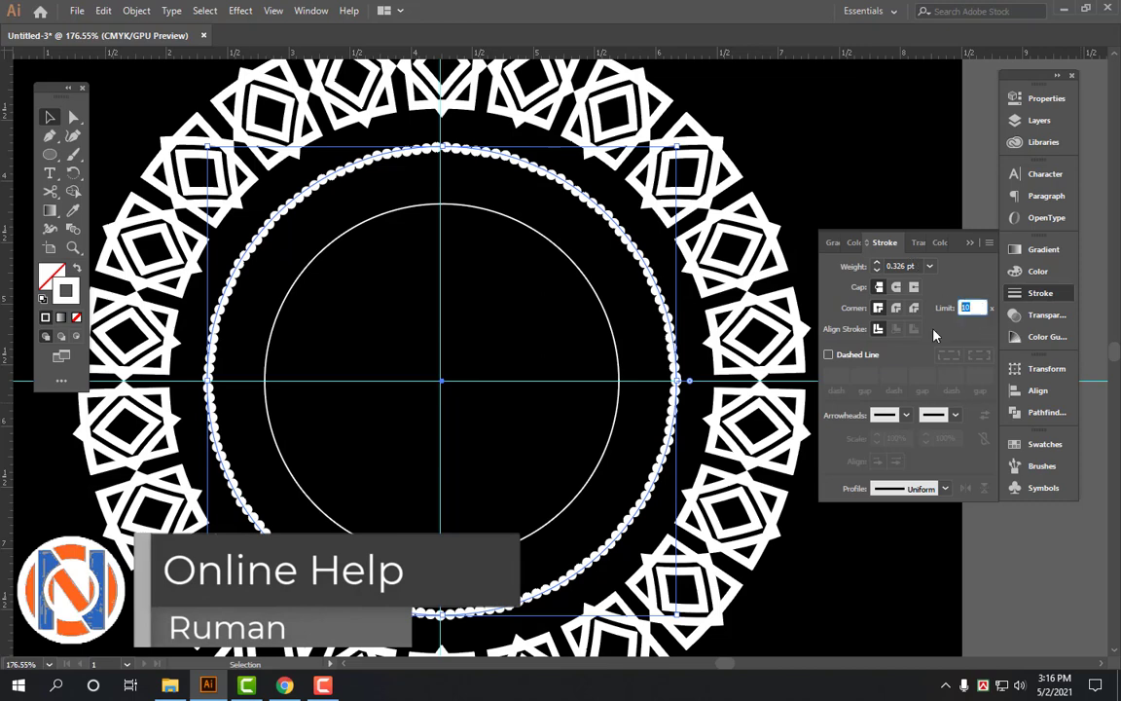
type("1")
double_click(902, 266)
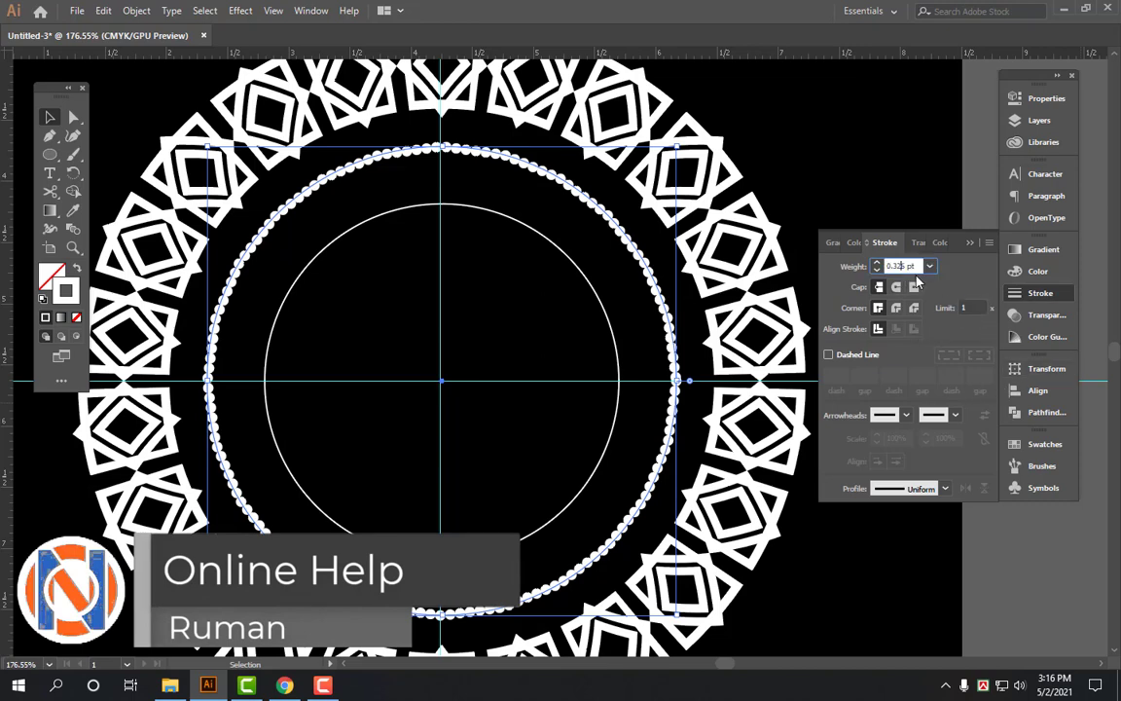
type("1")
key("Return")
type("0.5")
key("Return")
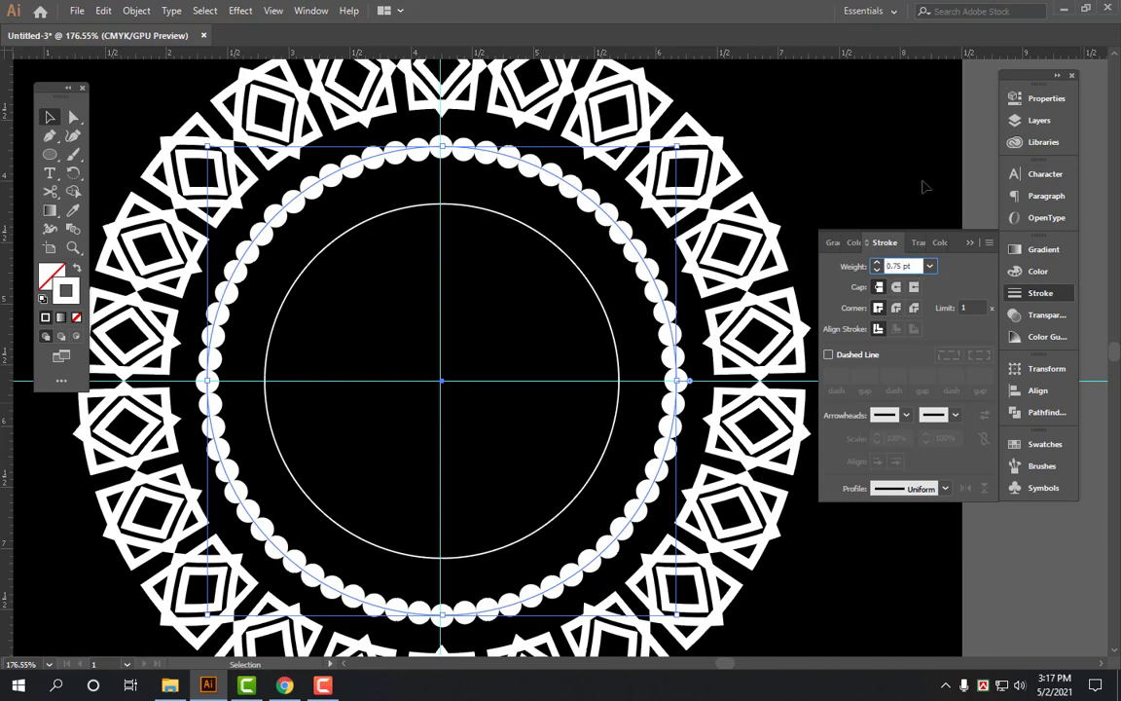
key("a")
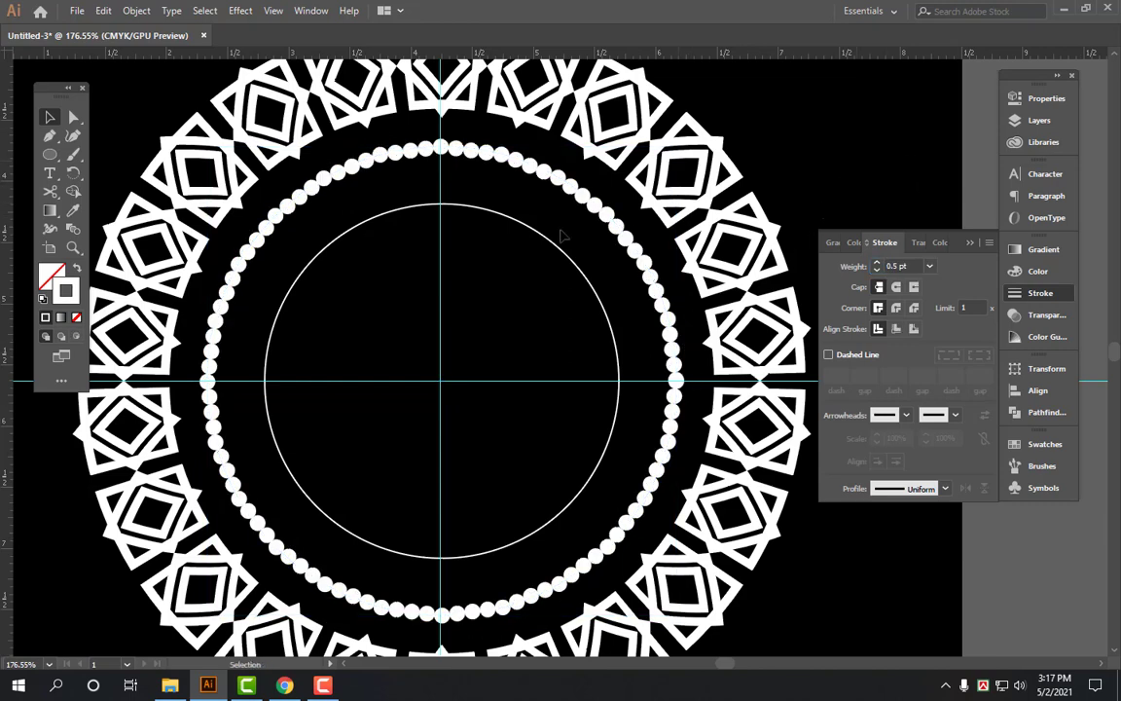
key("ctrl+a")
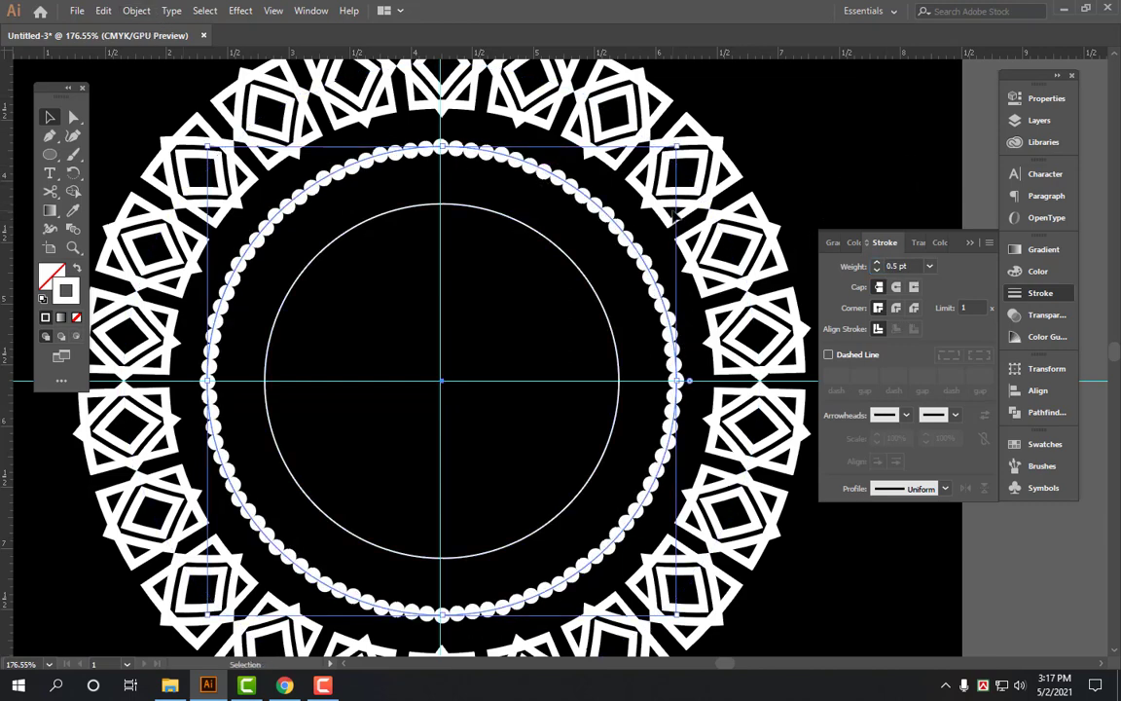
left_click(136, 11)
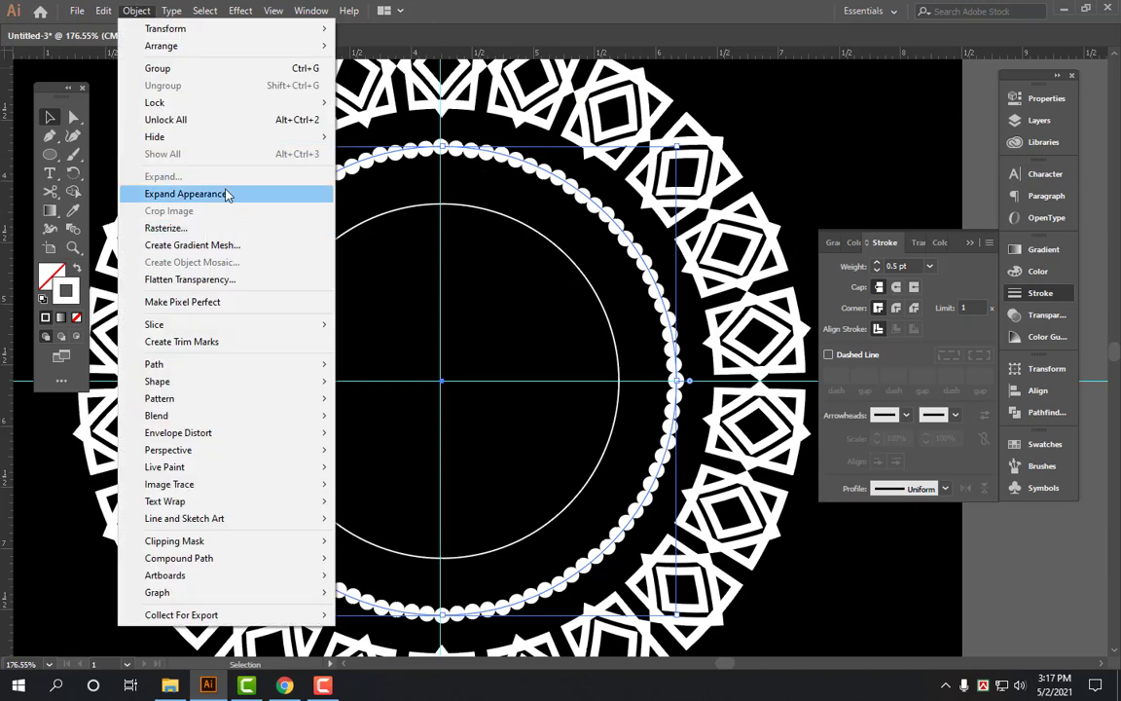
Expand the dotted ring's appearance into separate solid dots, cancelling the Move dialog.
left_click(228, 192)
key("Return")
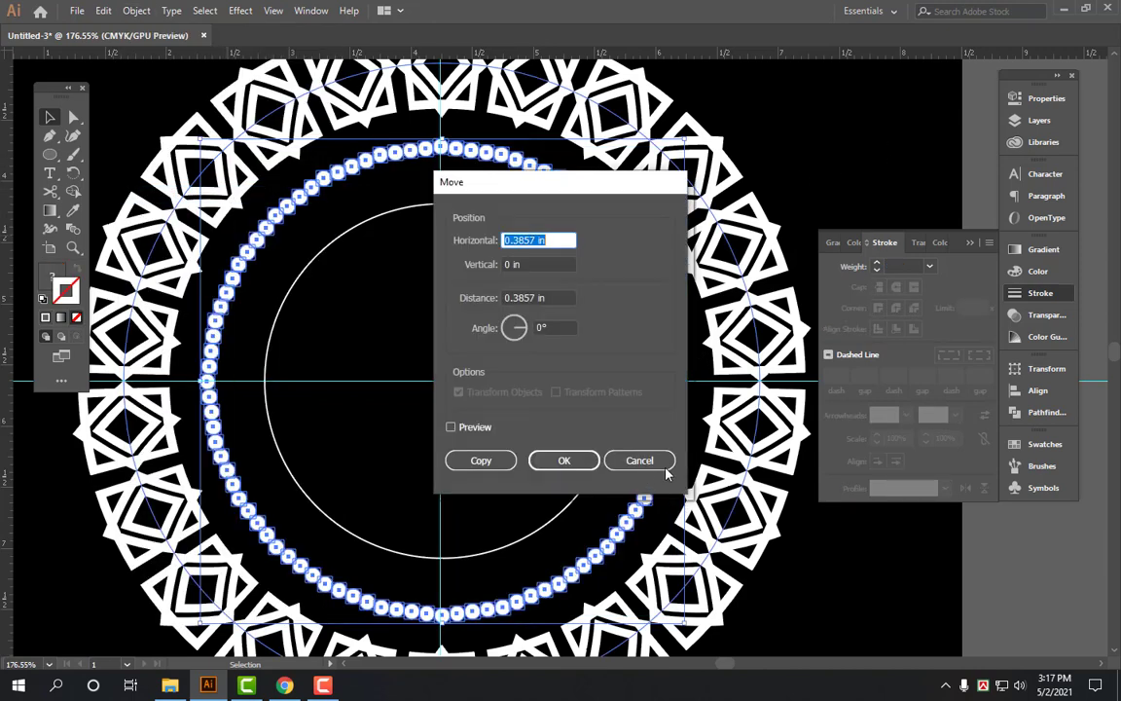
left_click(564, 460)
key("ctrl+minus")
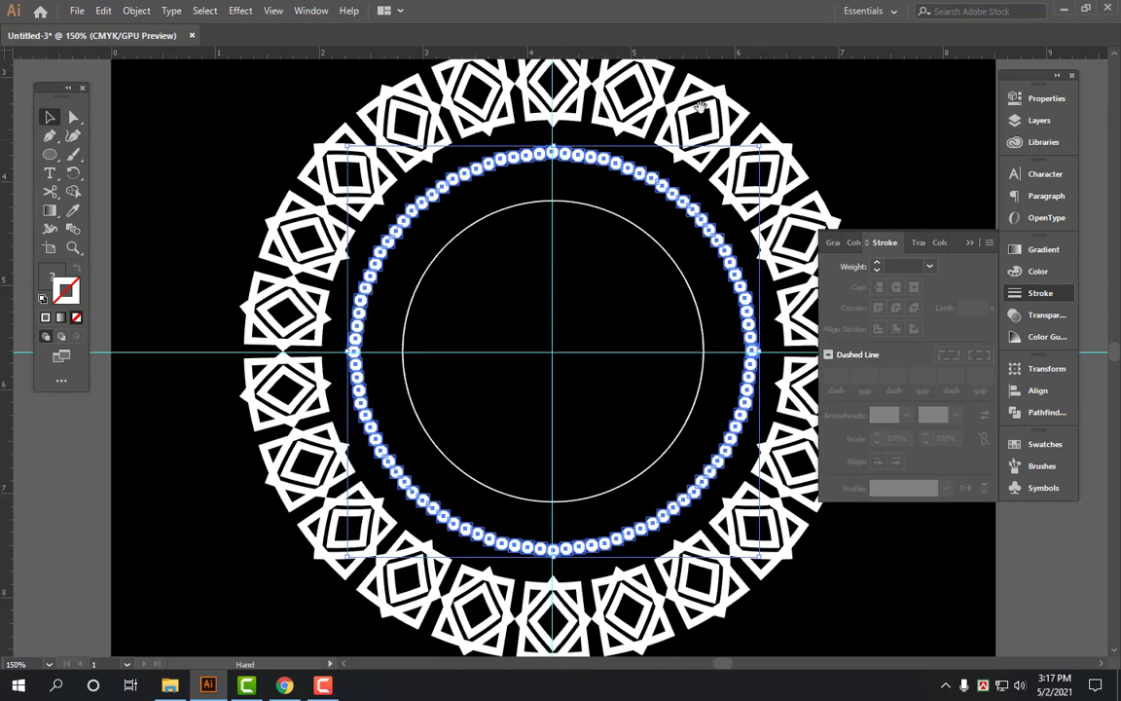
left_click(475, 222)
left_click(535, 216)
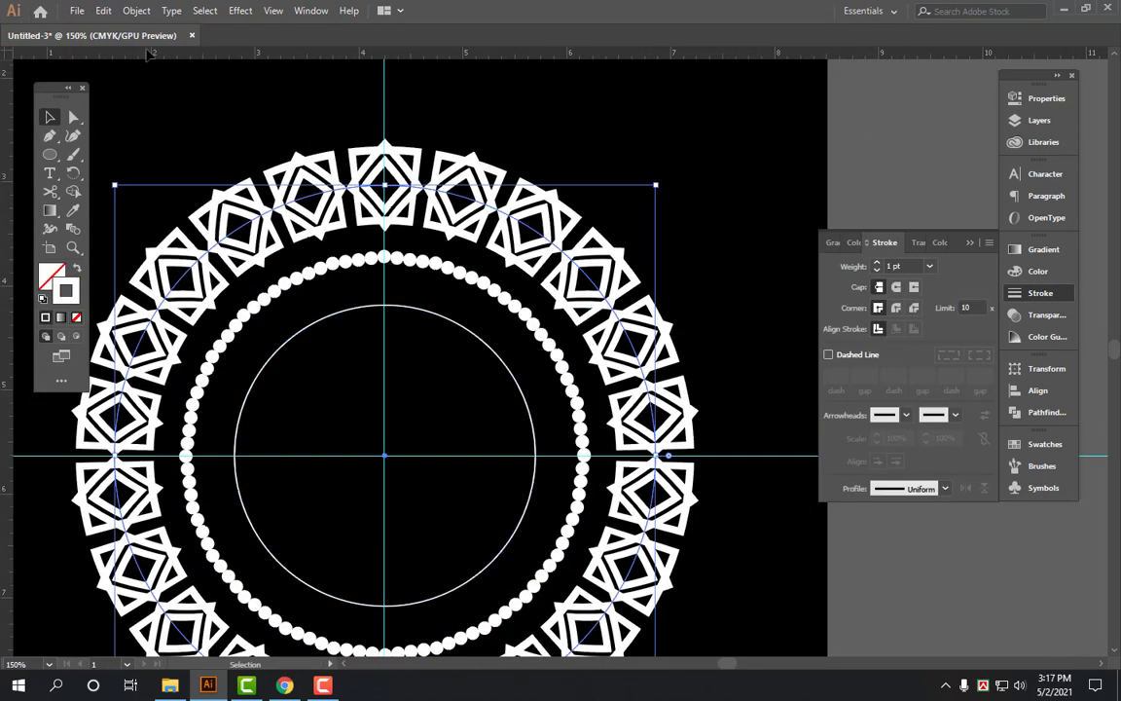
Expand the outer square ring's appearance into filled shapes.
left_click(136, 10)
left_click(200, 193)
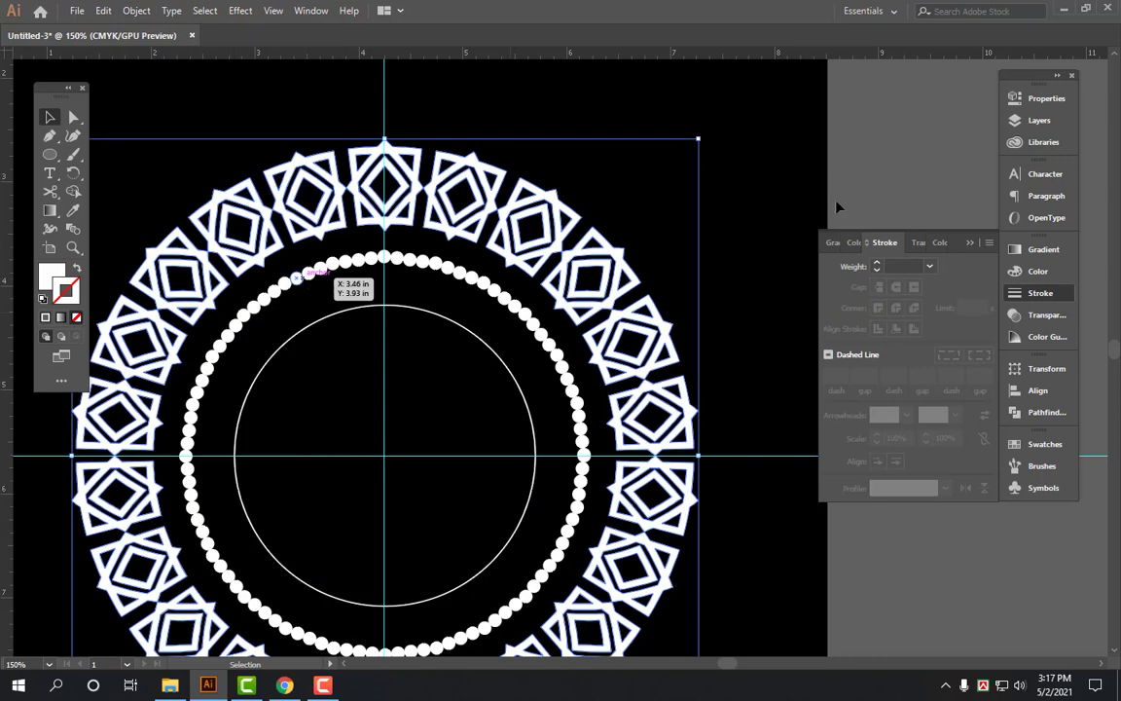
left_click(764, 146)
Give the thin inner circle a 5 pt stroke and enlarge it around its centre.
left_click(506, 362)
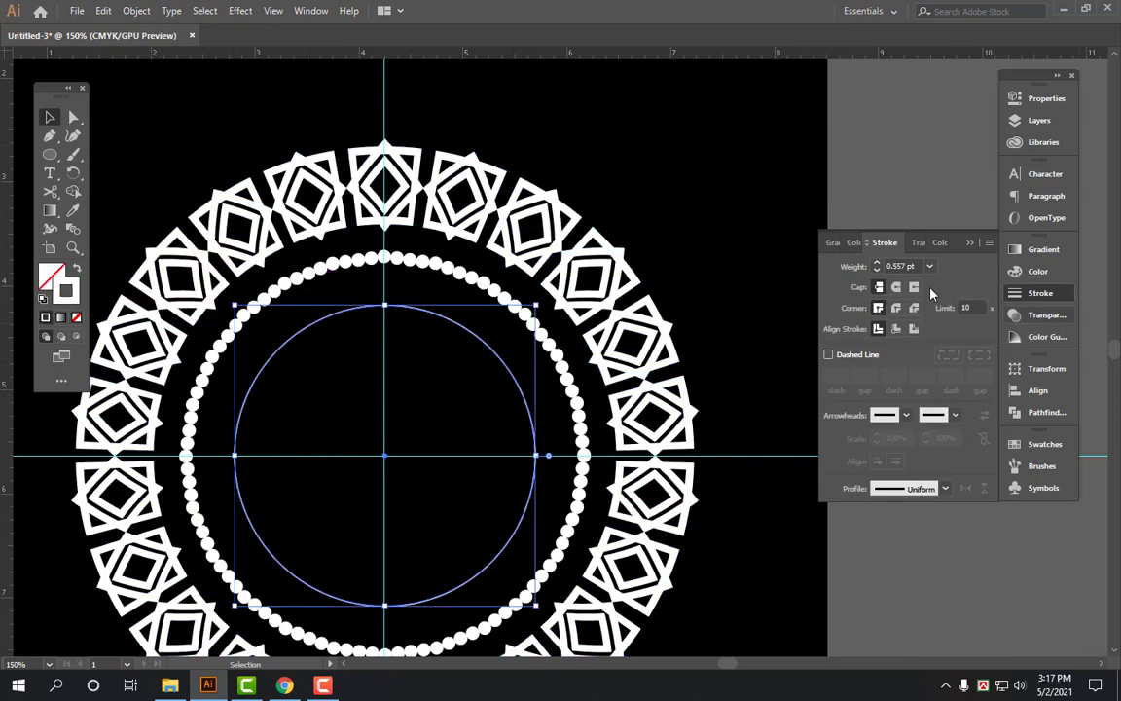
left_click(900, 266)
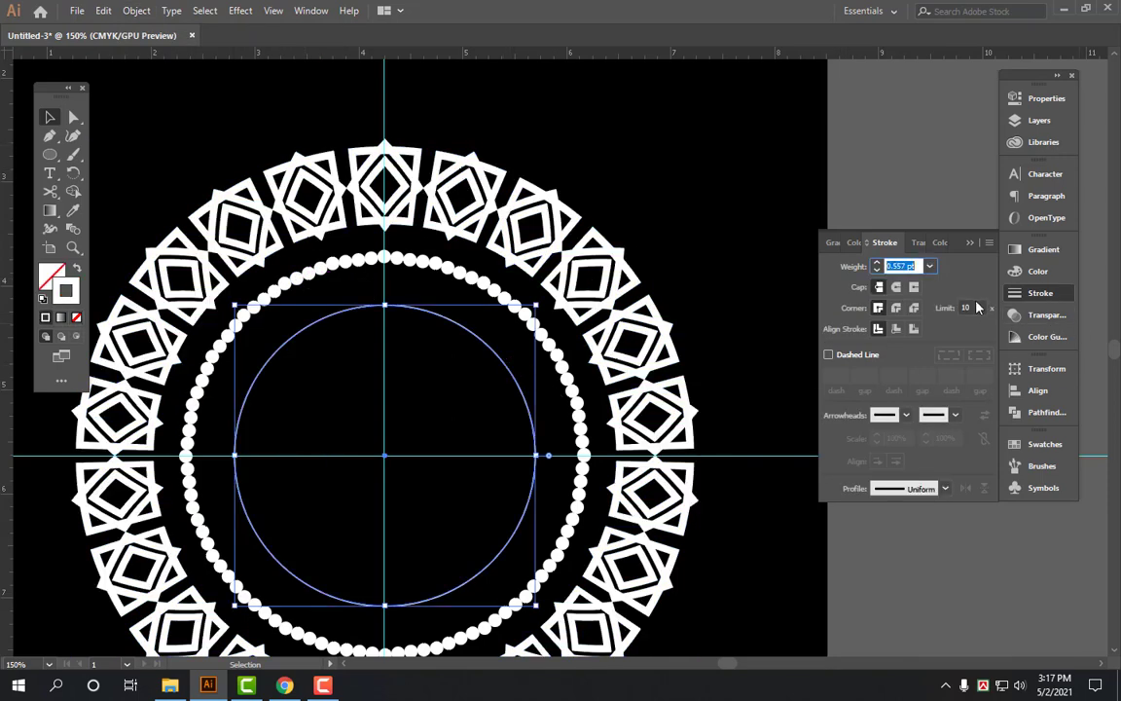
type("1")
key("Return")
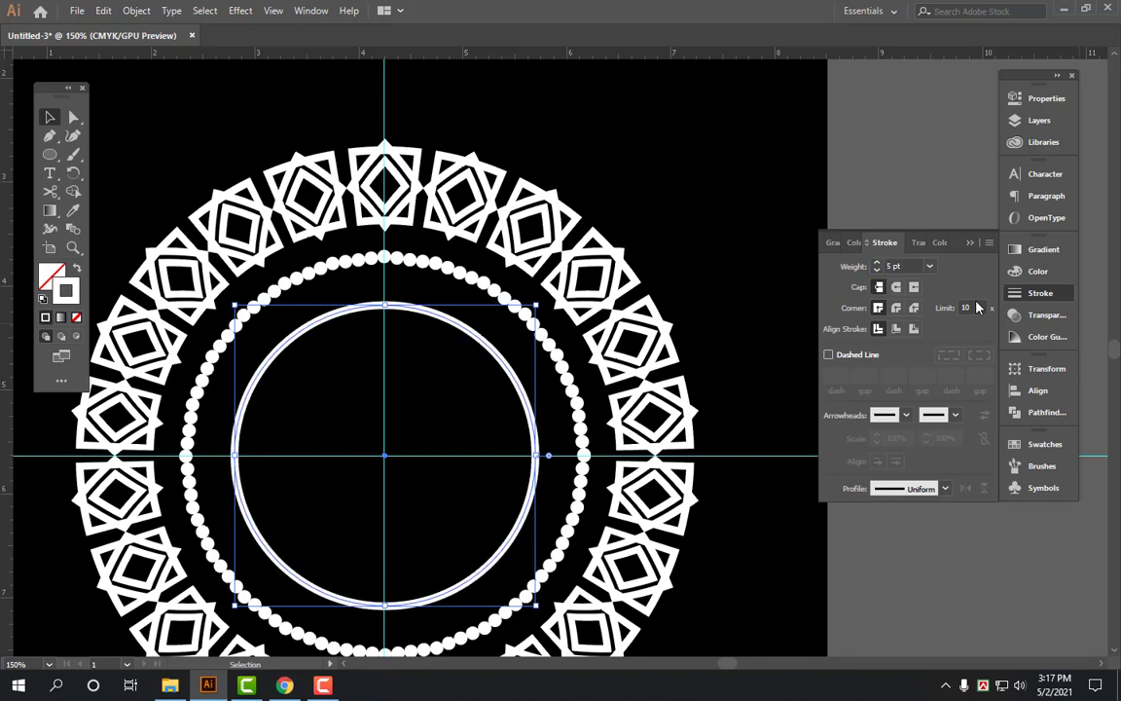
left_click(969, 225)
key("ctrl+minus")
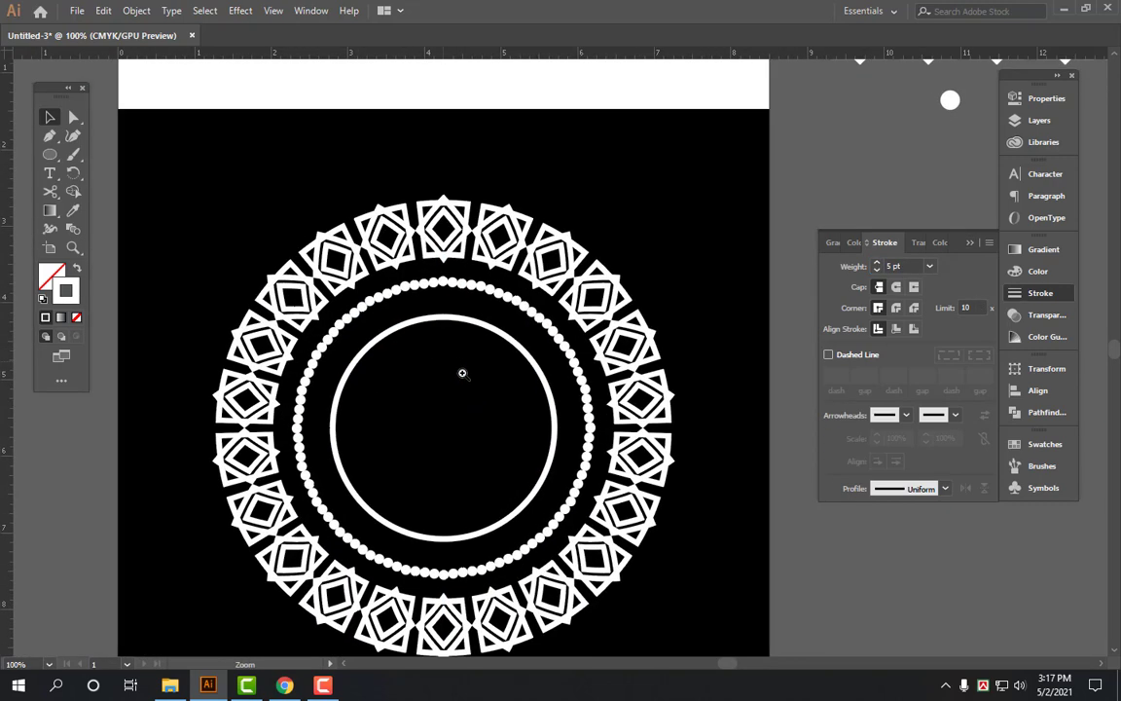
scroll(448, 362, "up", 2)
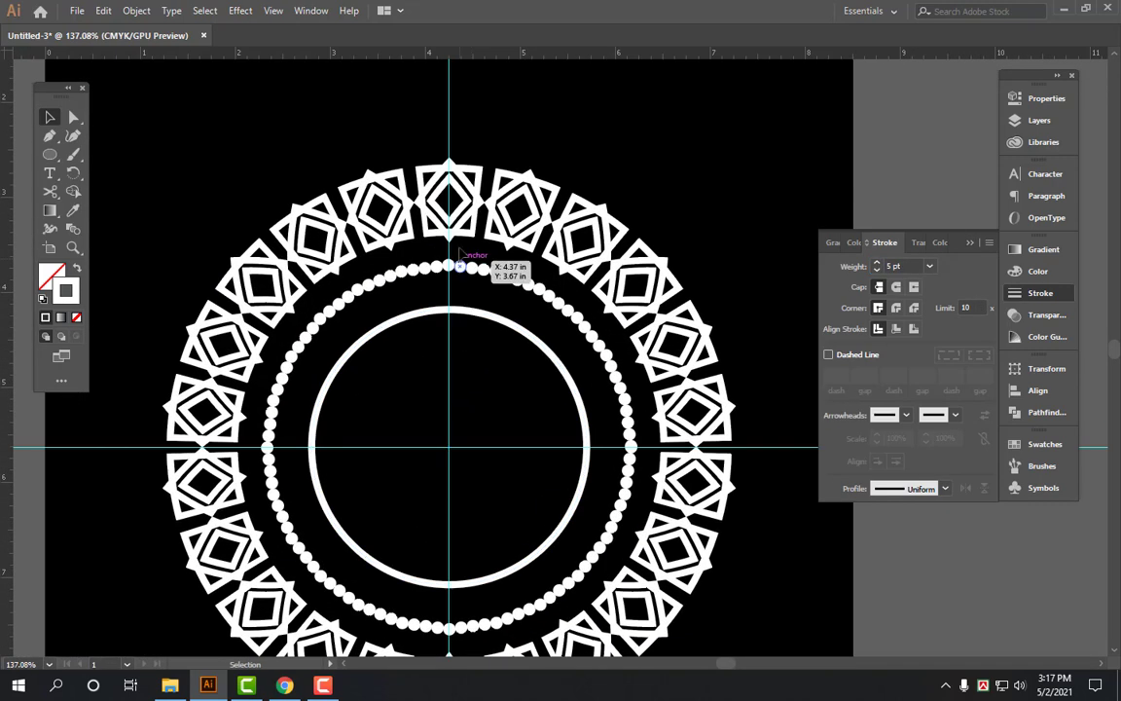
left_click(459, 319)
left_click_drag(464, 318, 449, 301)
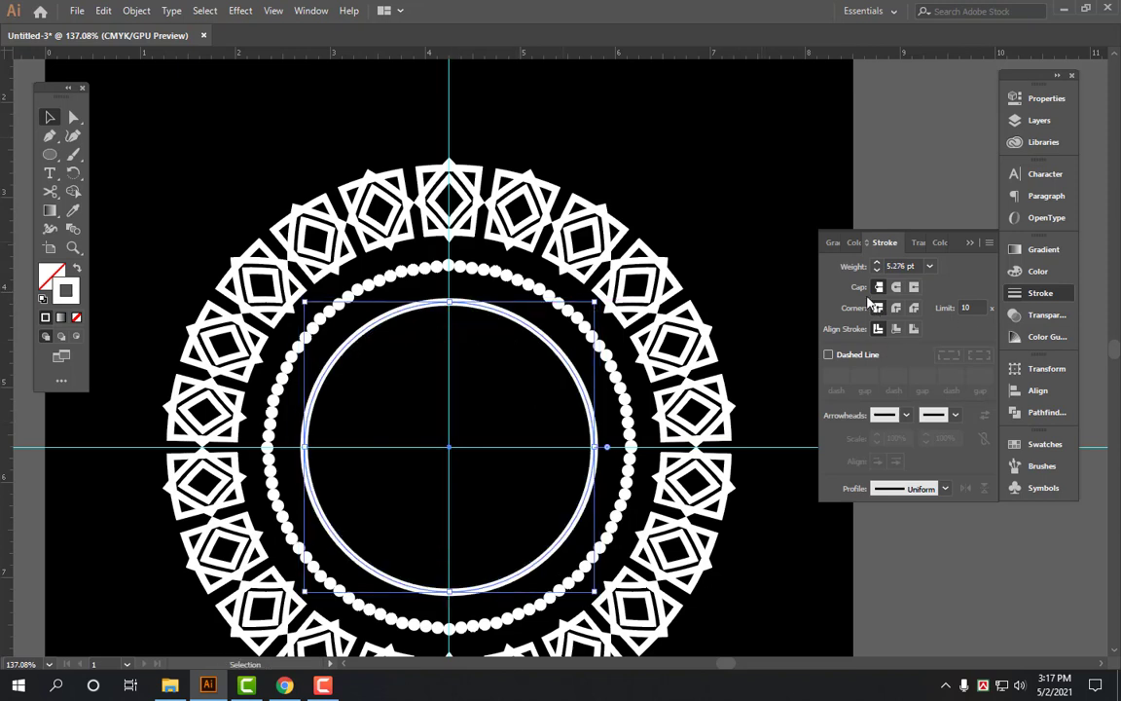
Reduce the inner circle's stroke weight to 4 pt.
left_click(897, 266)
type("4")
key("Return")
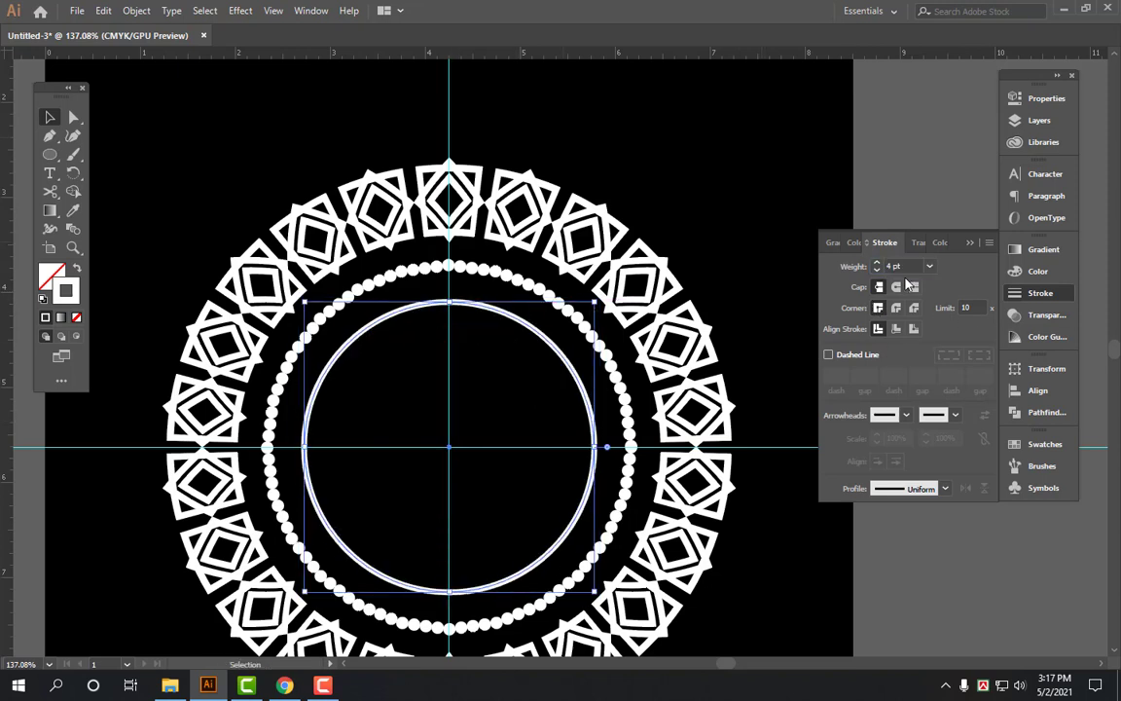
left_click(914, 171)
key("ctrl+minus")
key("ctrl+minus")
left_click_drag(642, 381, 758, 505)
key("v")
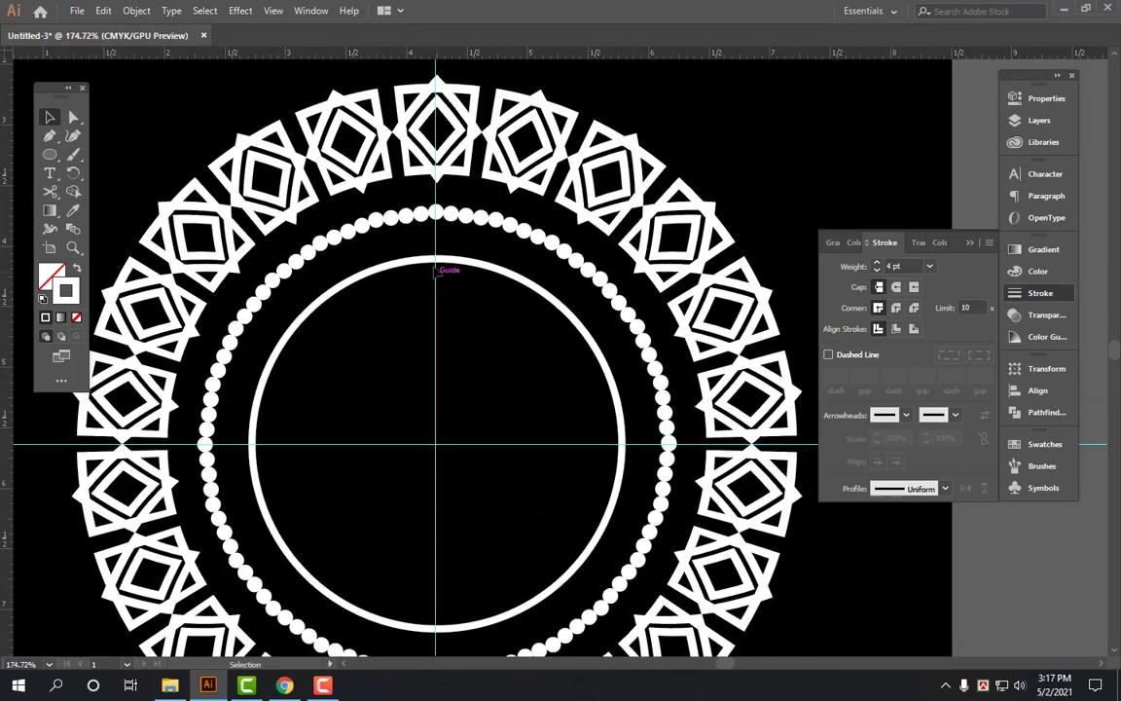
left_click(435, 261)
Slightly enlarge the inner circle and the beaded ring around their centres.
left_click_drag(435, 261, 435, 244)
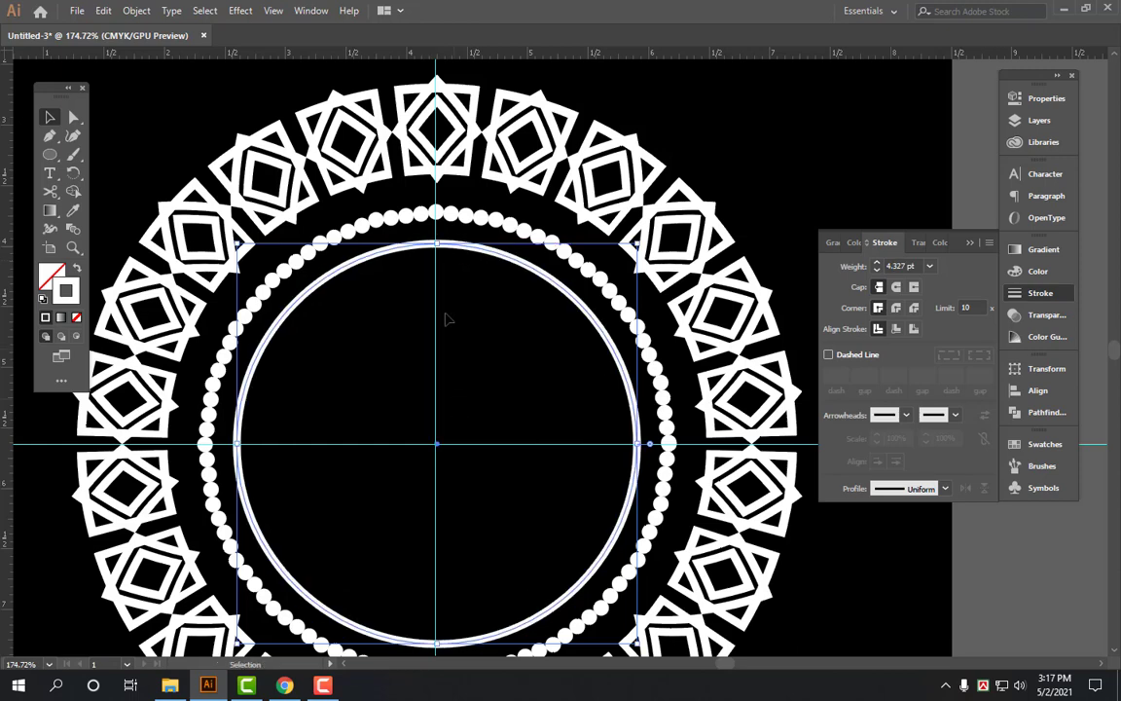
left_click(450, 214)
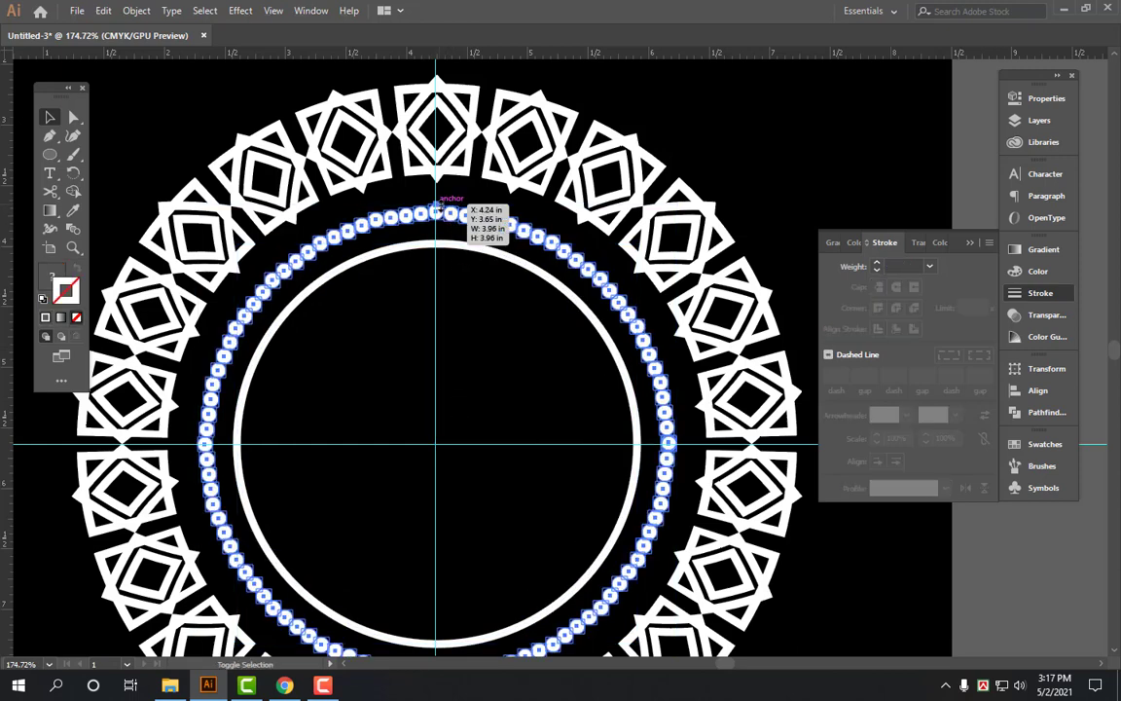
left_click_drag(439, 202, 443, 195)
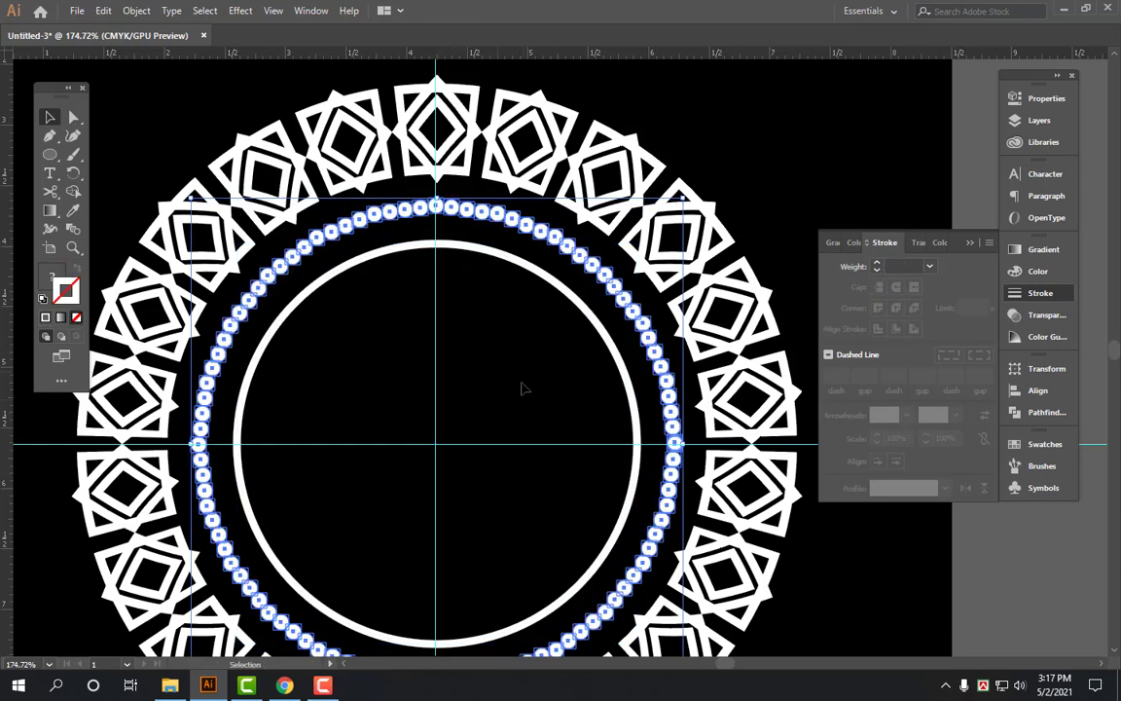
Expand the inner white circle's stroke into a filled shape.
left_click(376, 259)
left_click(137, 10)
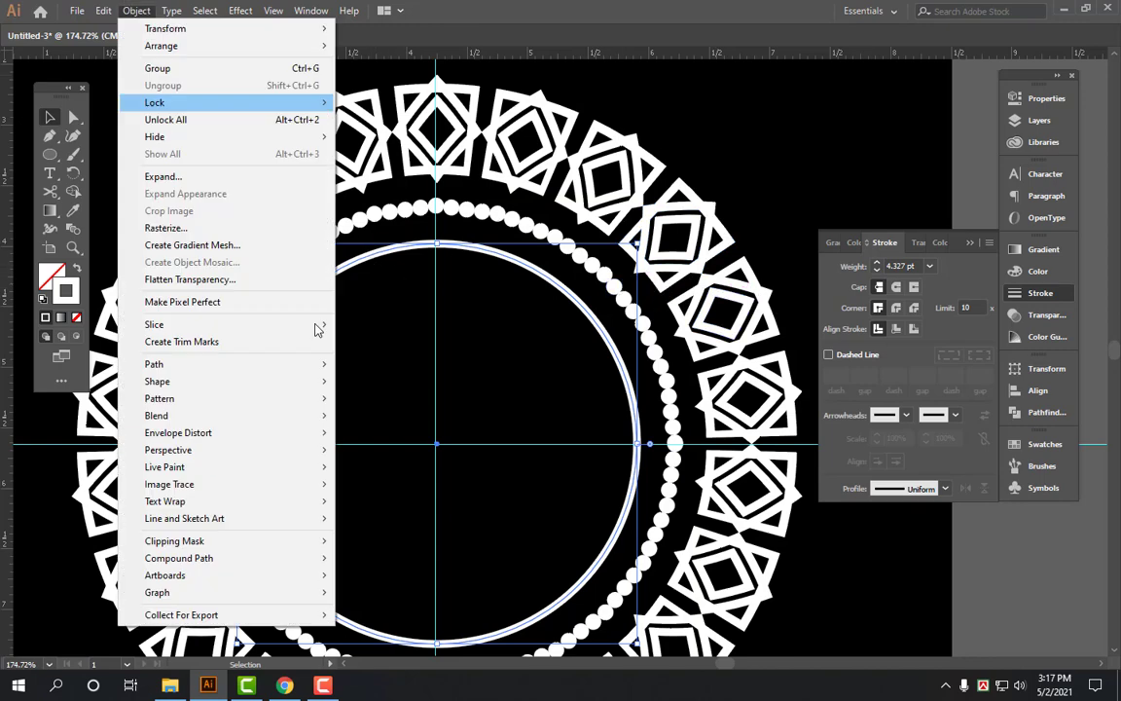
left_click(220, 162)
key("Return")
Draw a thin rectangle at the centre of the innermost ring.
key("ctrl+0")
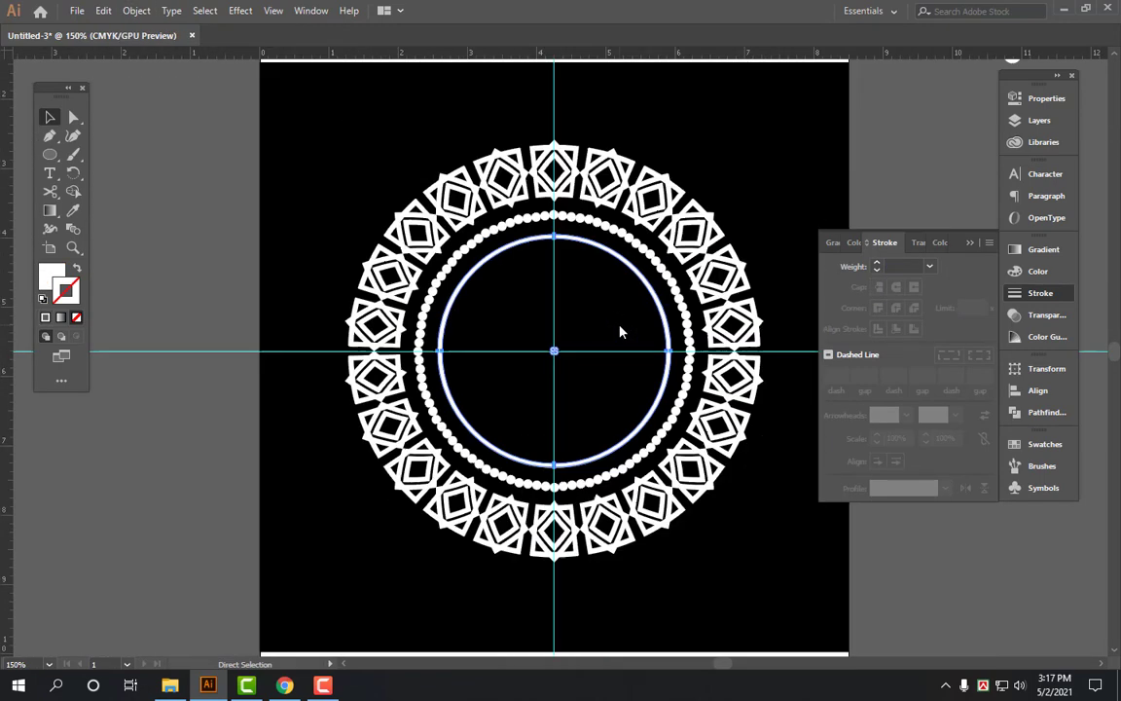
left_click(346, 355, "ctrl")
left_click_drag(338, 392, 432, 397)
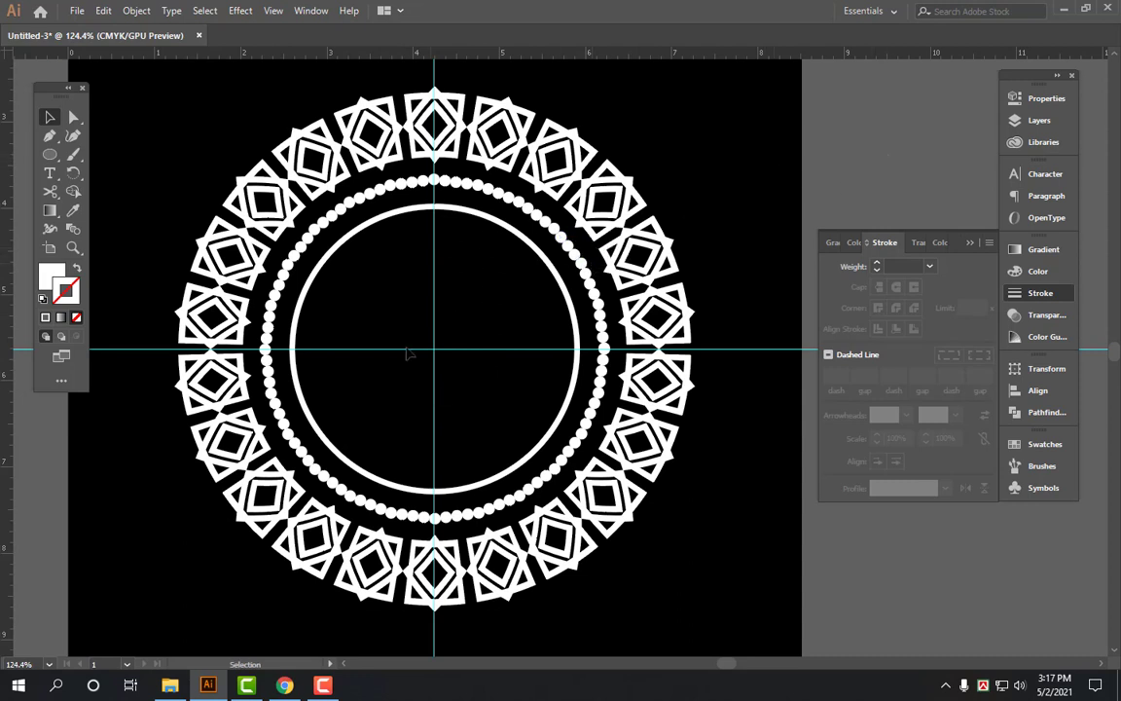
key("m")
left_click_drag(406, 334, 486, 347)
Turn the box into a white text frame containing the letter R.
key("v")
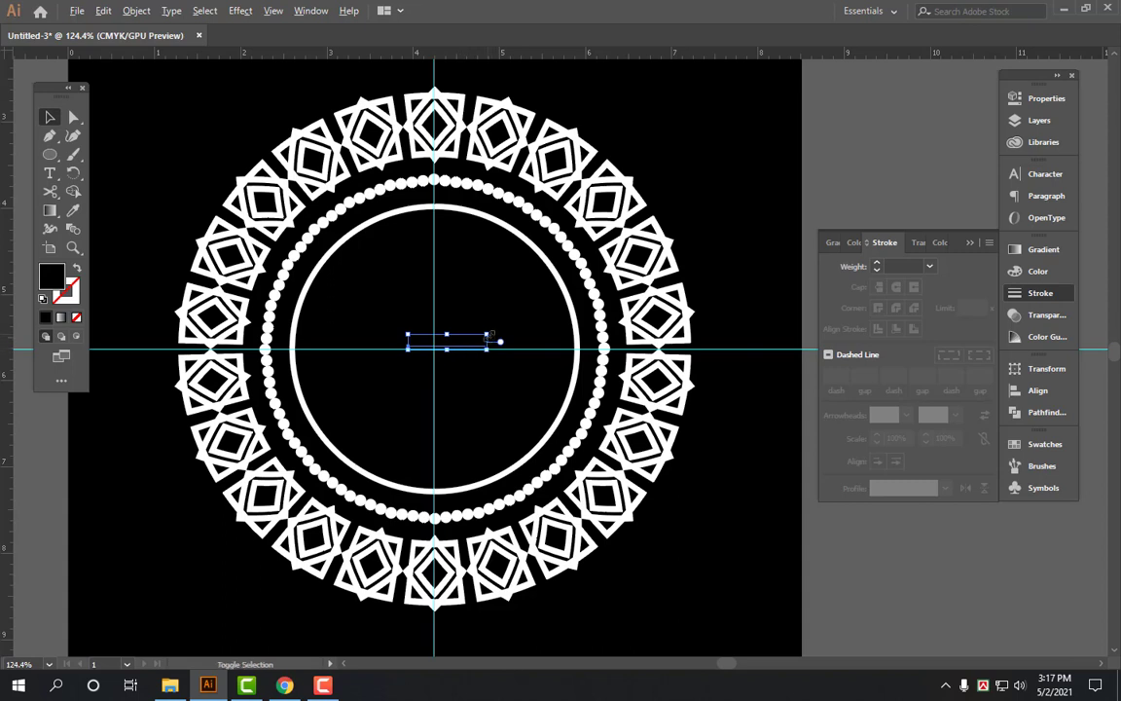
key("t")
left_click(491, 334)
key("BackSpace")
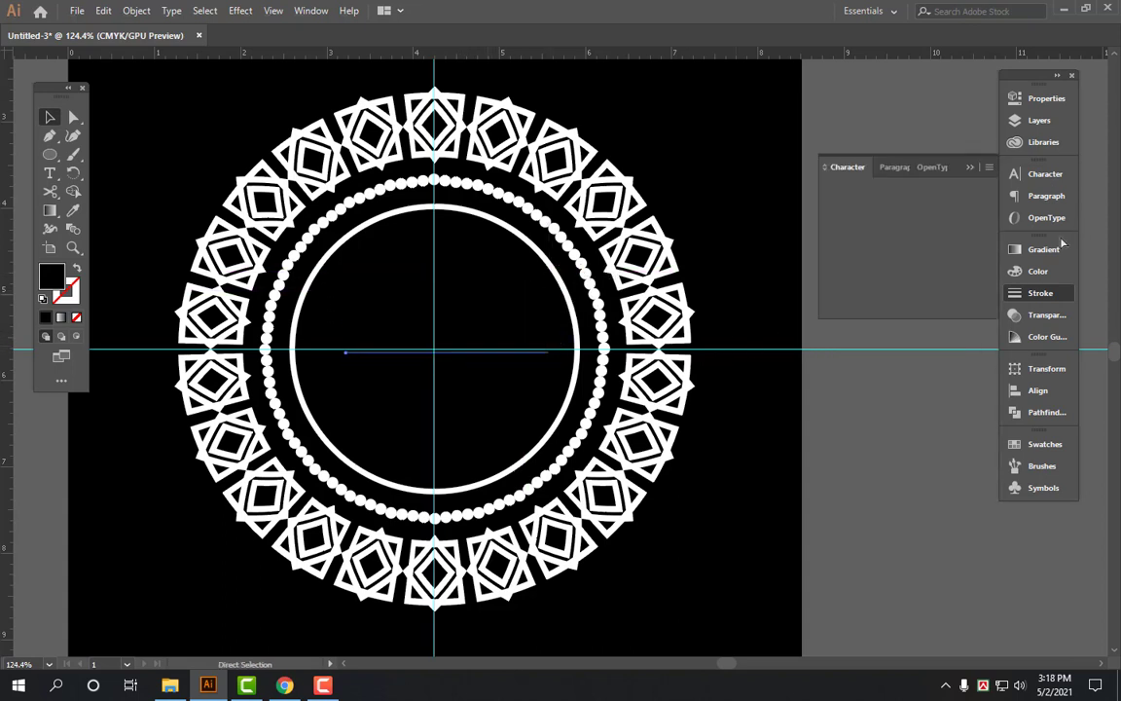
left_click(1033, 271)
left_click(842, 348)
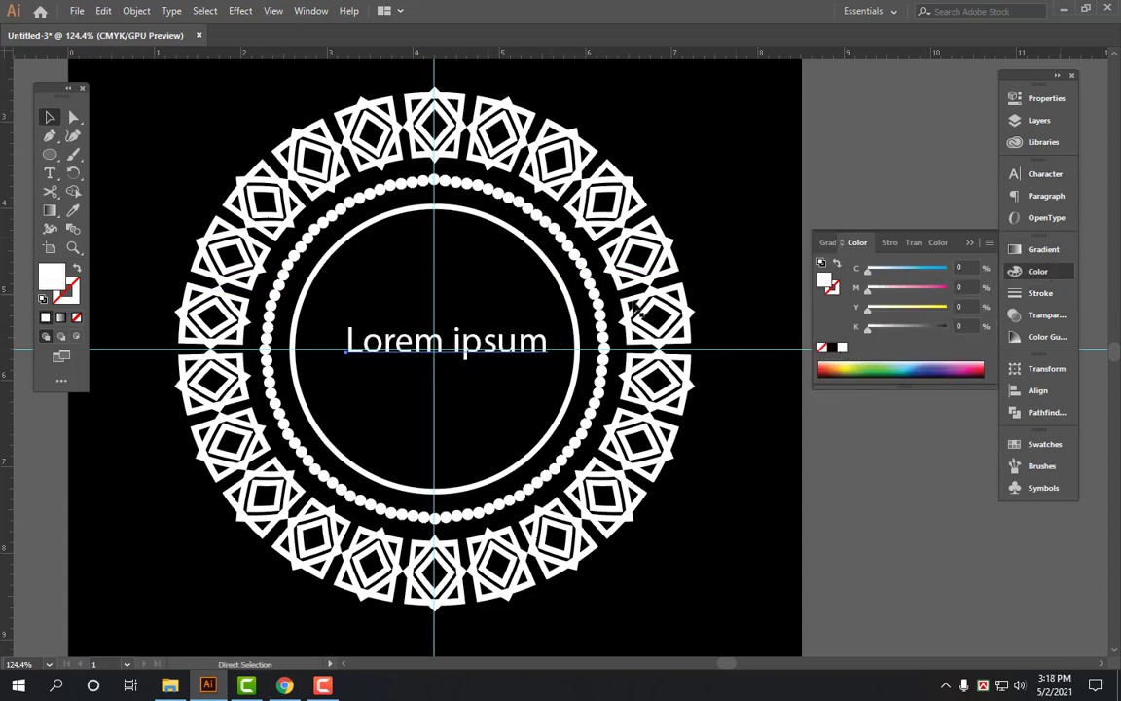
triple_click(482, 353)
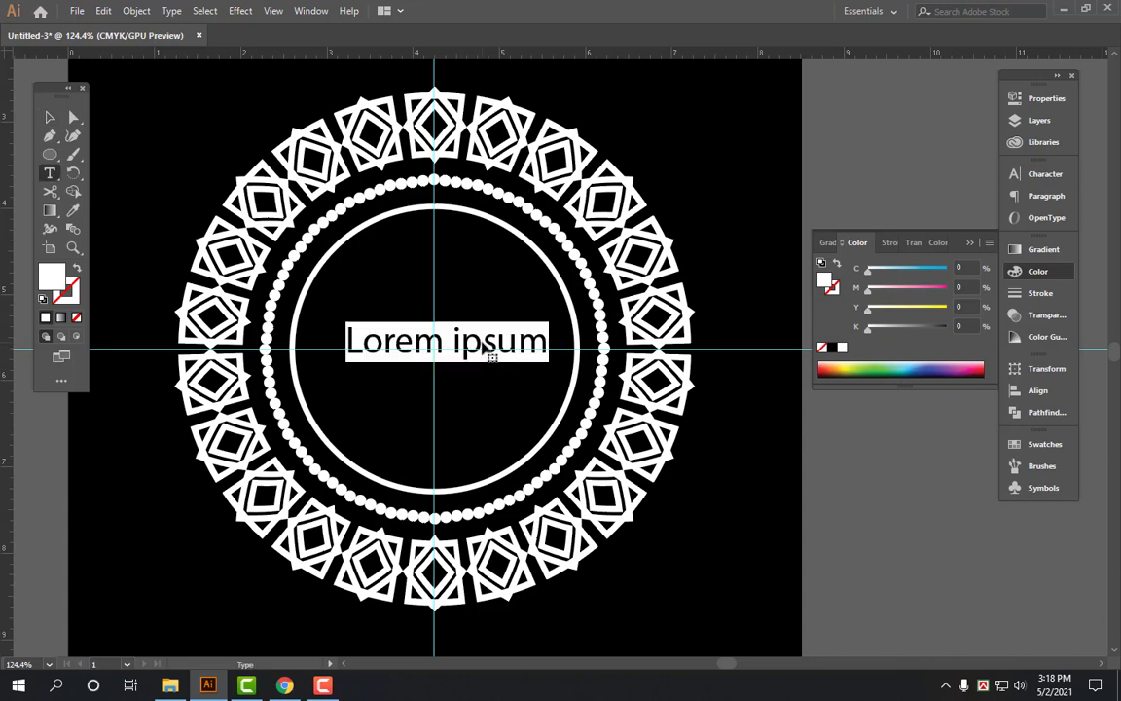
type("R")
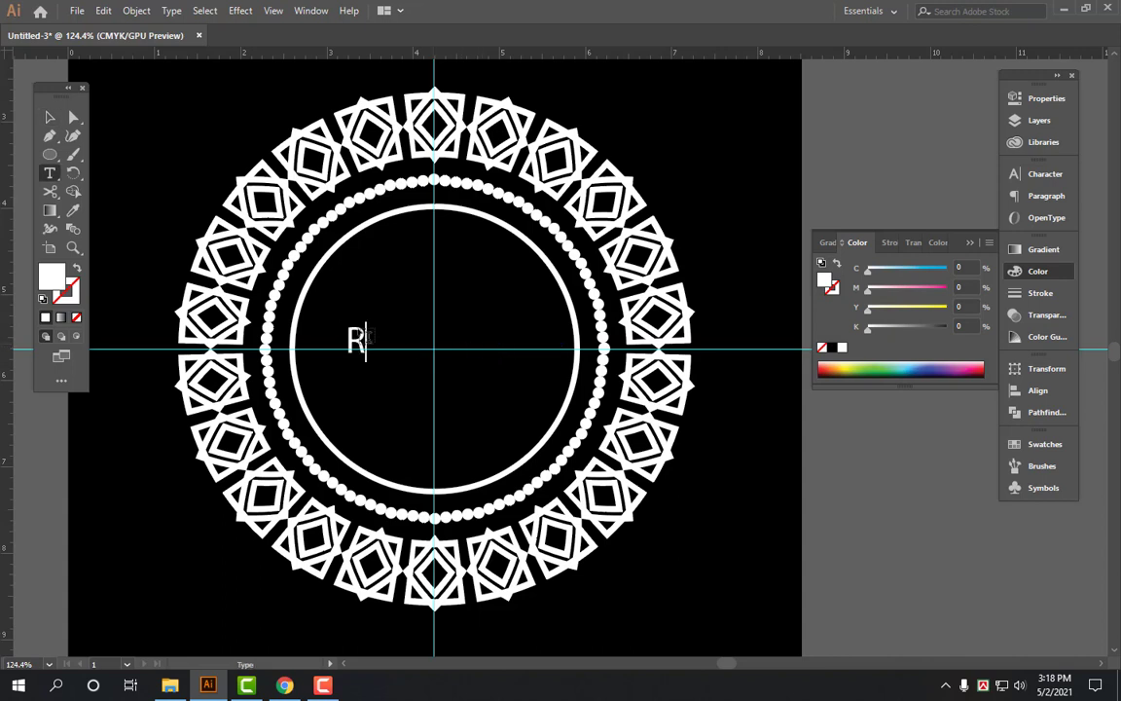
key("Escape")
Set the R in Times New Roman Bold, centred and enlarged to 174 pt.
left_click_drag(380, 318, 451, 240)
mouse_move(429, 363)
left_mouse_down()
mouse_move(480, 376)
mouse_move(481, 362)
left_mouse_up()
key("a")
key("ctrl+t")
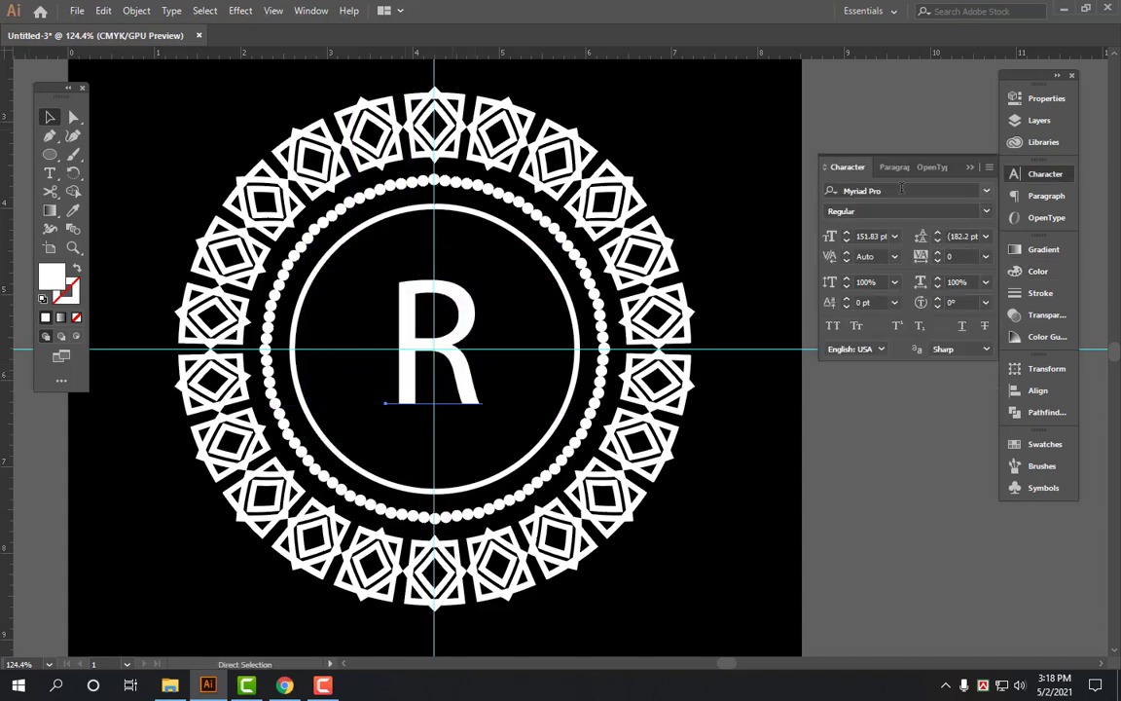
left_click(911, 190)
type("t")
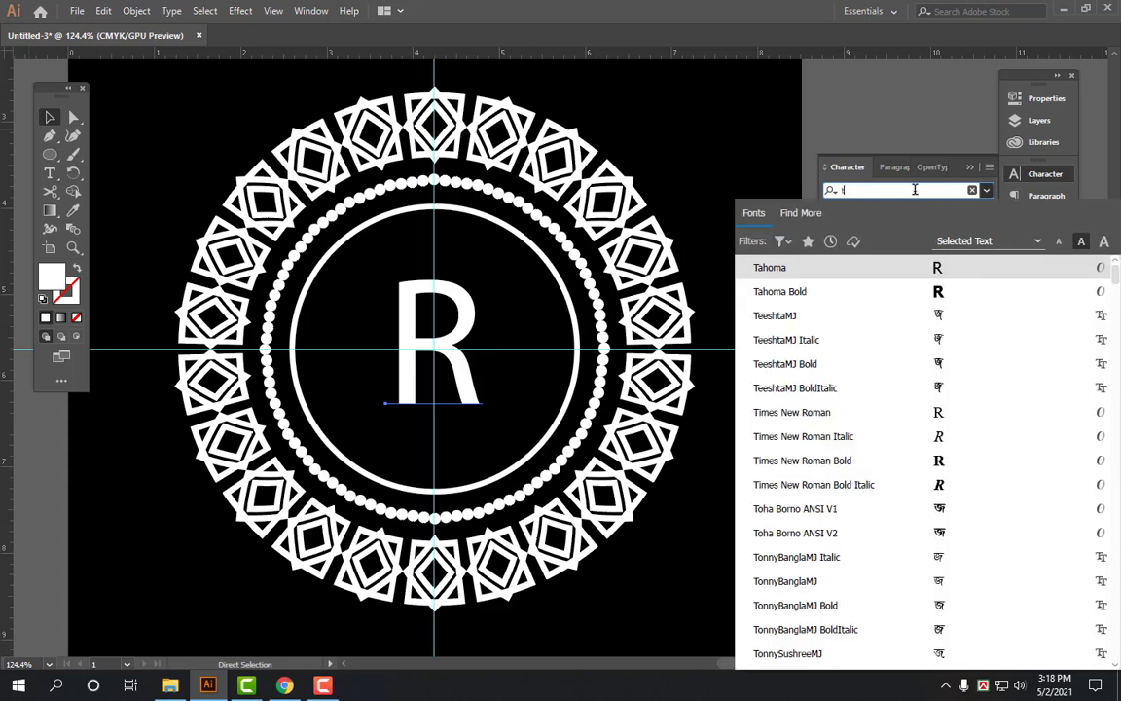
type("im")
left_click(963, 314)
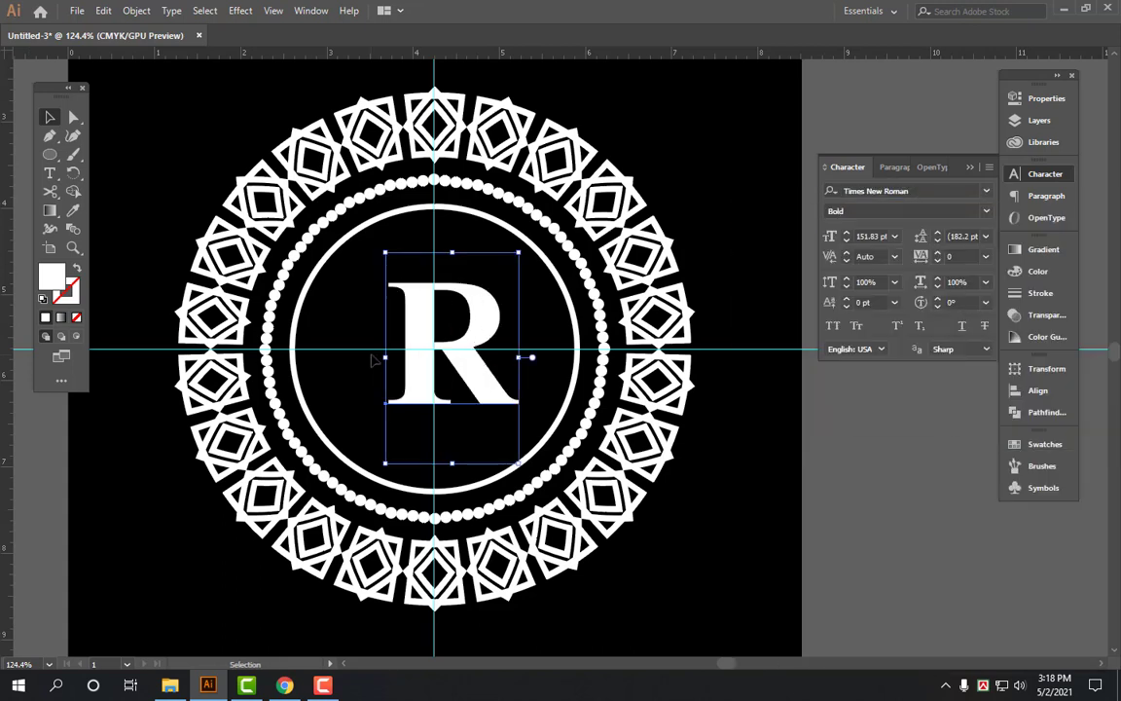
left_click_drag(476, 386, 463, 385)
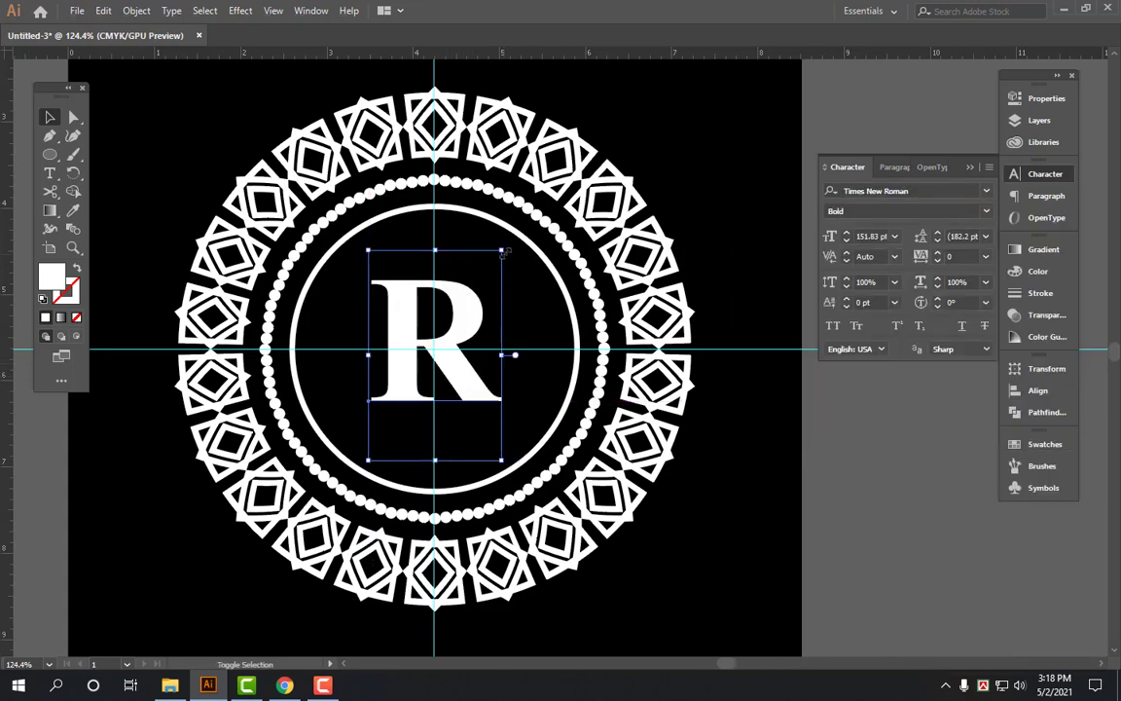
left_click_drag(501, 250, 514, 235)
key("ctrl+1")
Copy the R below the emblem at 43.33 pt and retype it as 'Brand Name'.
scroll(613, 292, "down", 1)
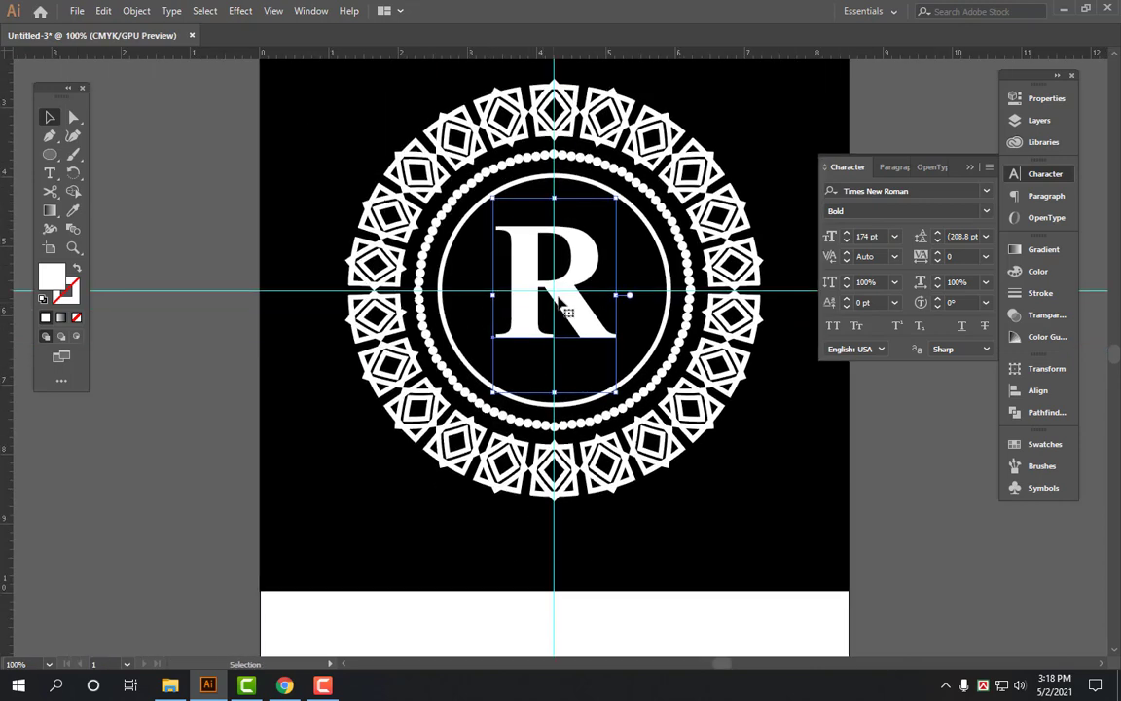
left_click_drag(620, 286, 623, 525)
left_click_drag(616, 463, 556, 573)
double_click(555, 574)
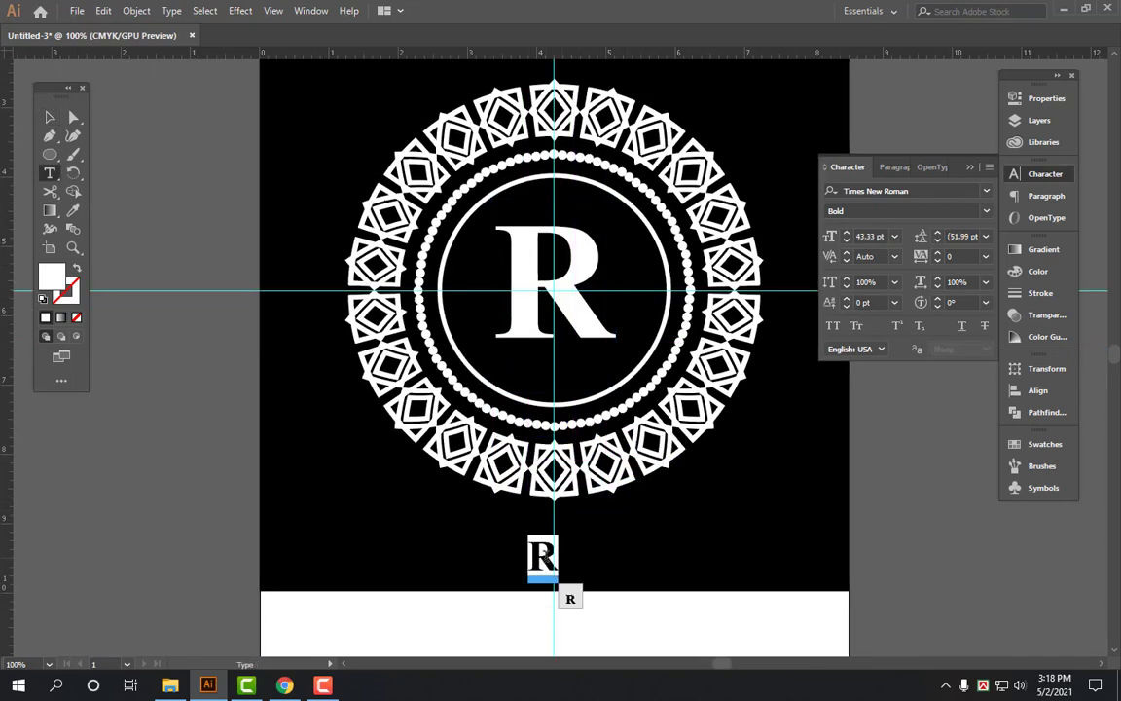
type("Brand")
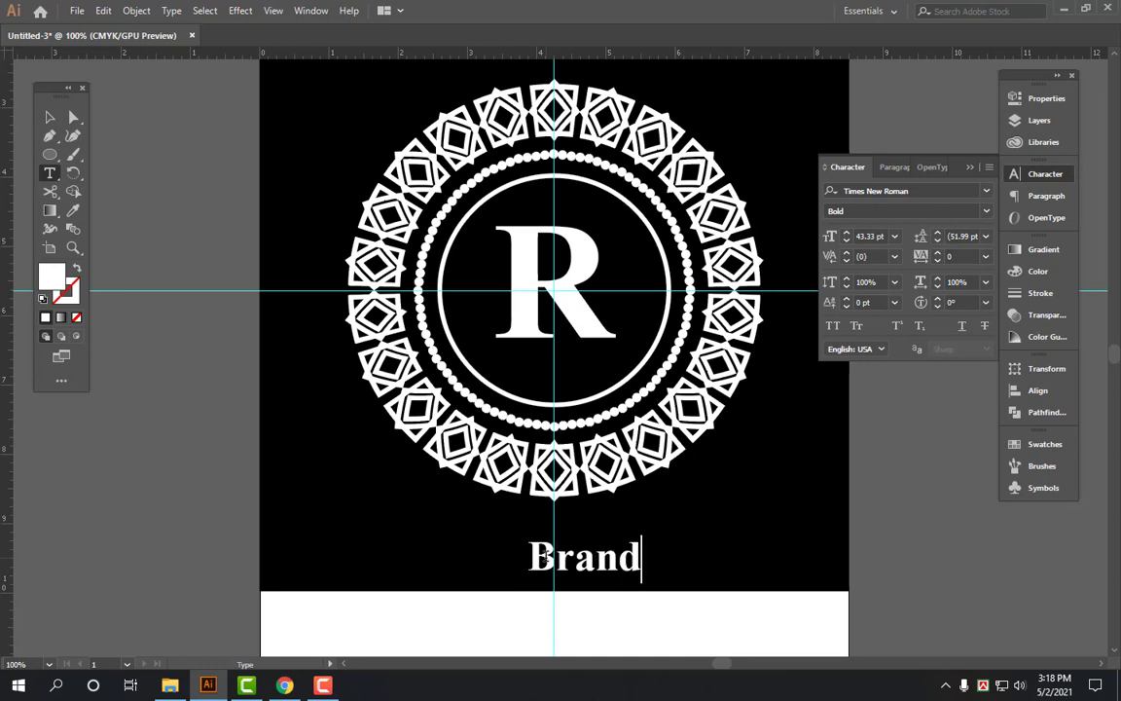
type(" Name")
key("Escape")
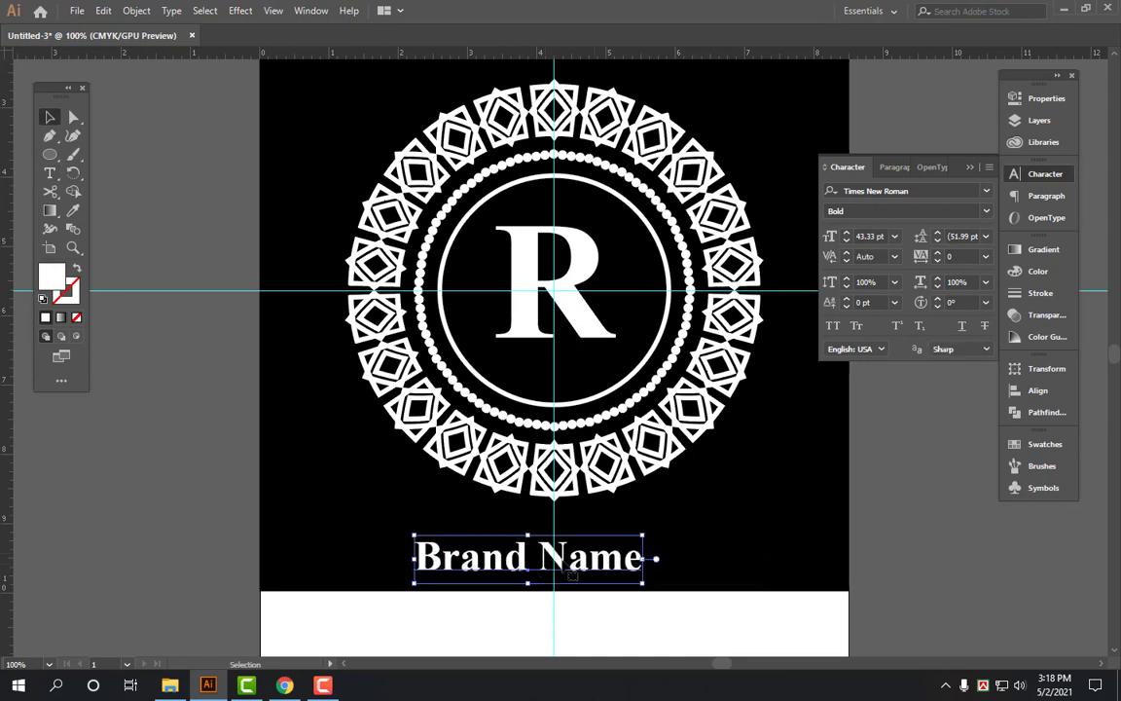
left_click_drag(572, 576, 635, 586)
scroll(584, 486, "up", 3)
left_click(582, 467)
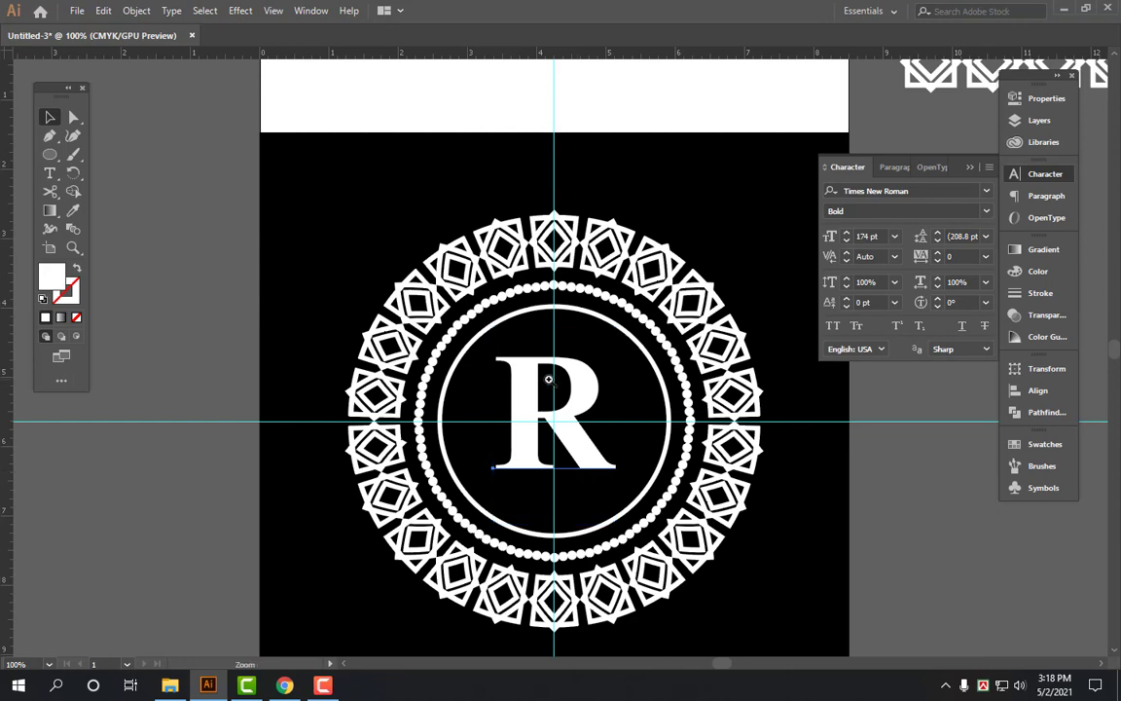
Nudge the big R down with arrow keys onto the horizontal guide.
scroll(548, 379, "up", 3)
left_click_drag(590, 477, 588, 475)
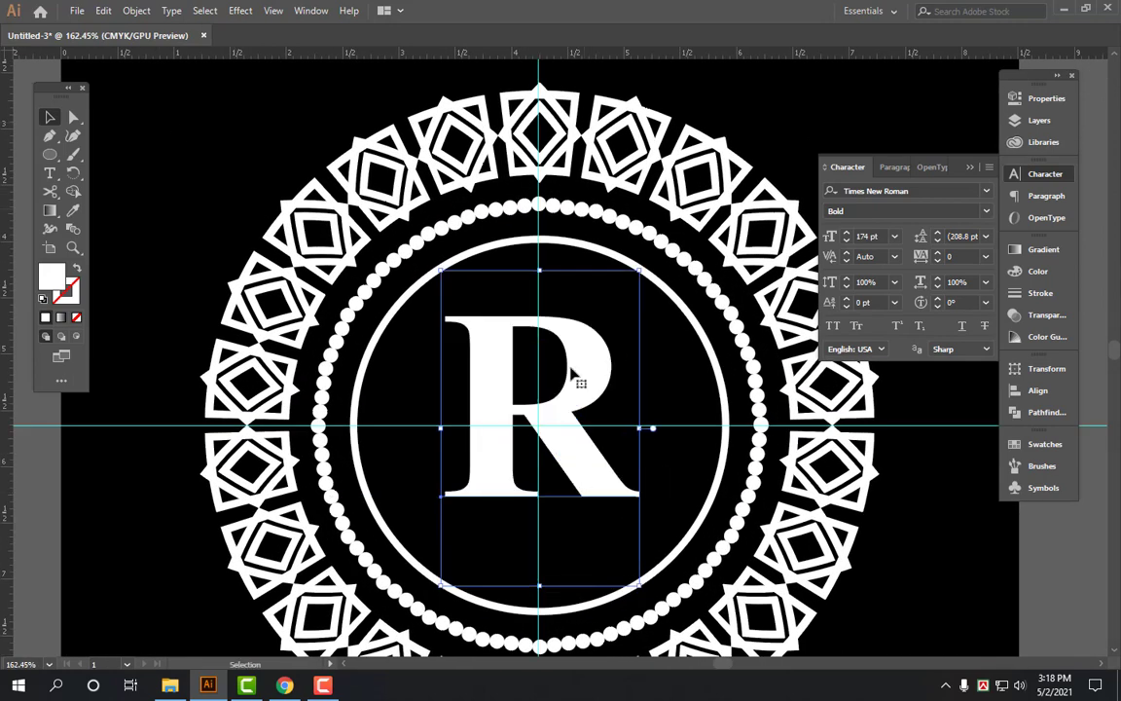
key("a")
key("v")
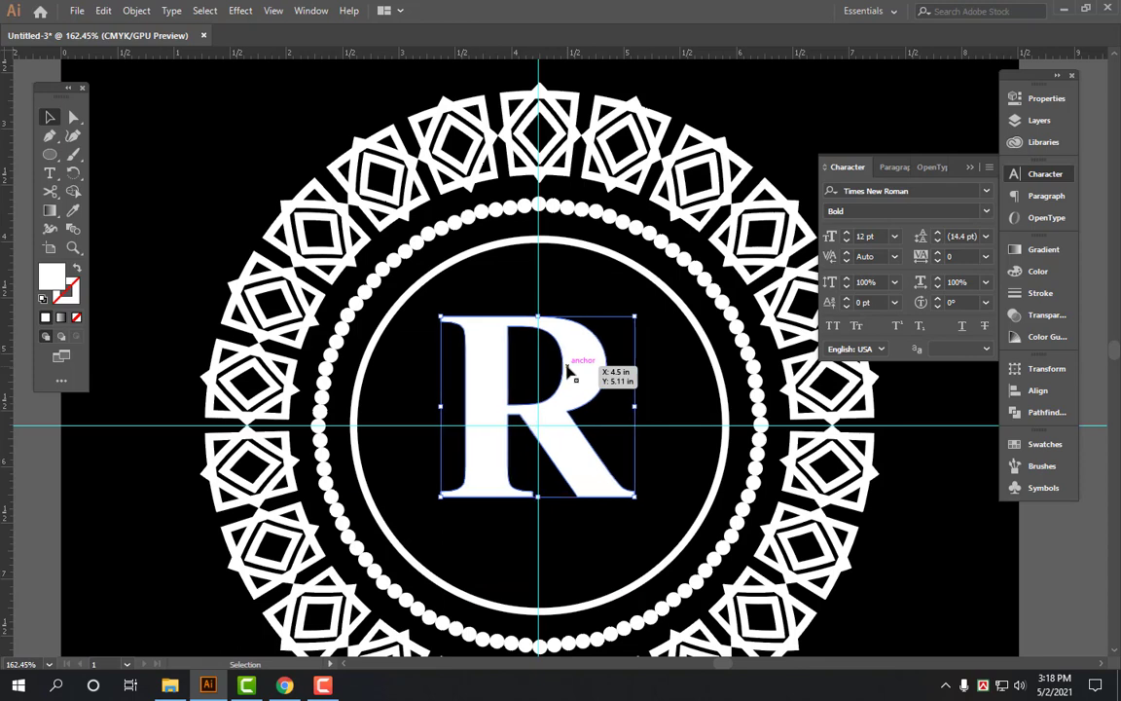
key("shift+Down")
key("Down")
key("Down")
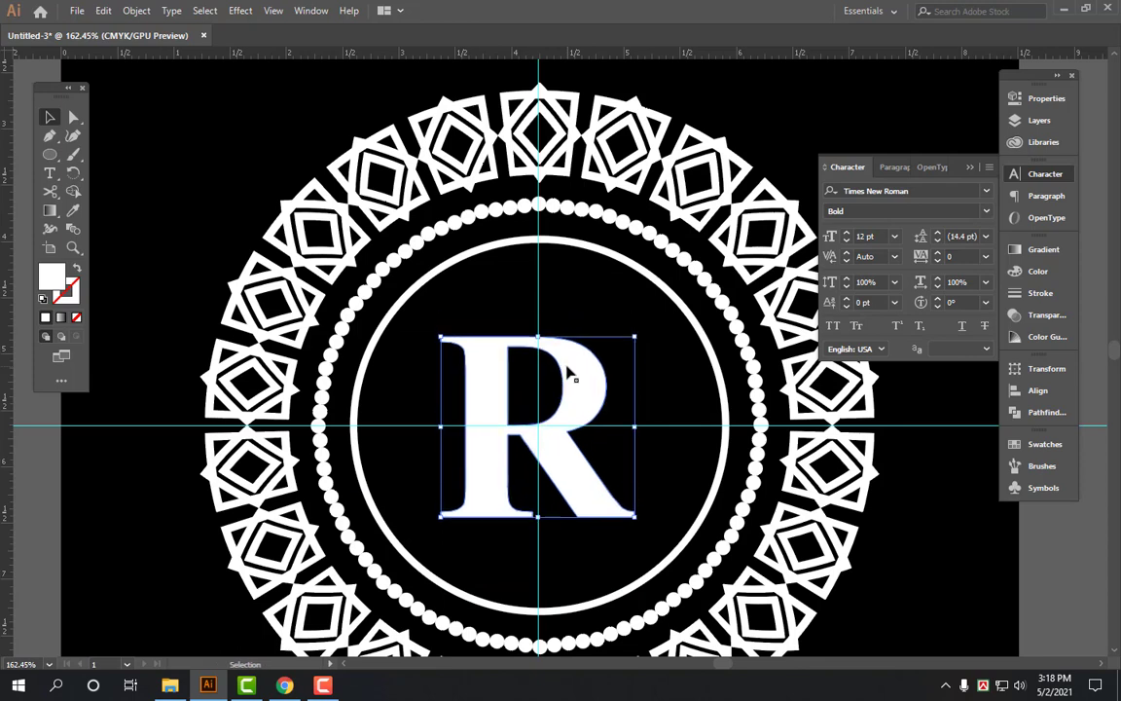
key("Up")
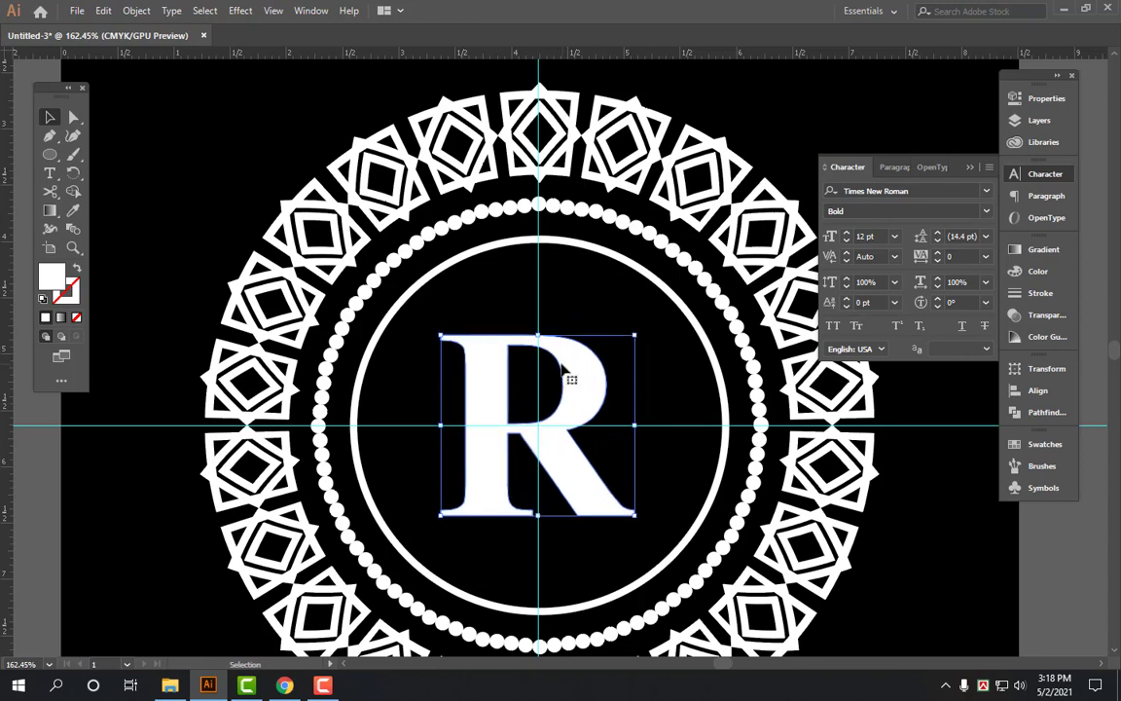
Zoom out and select the mandala rings together with the R.
key("ctrl+minus")
left_click_drag(545, 301, 441, 320)
key("ctrl+minus")
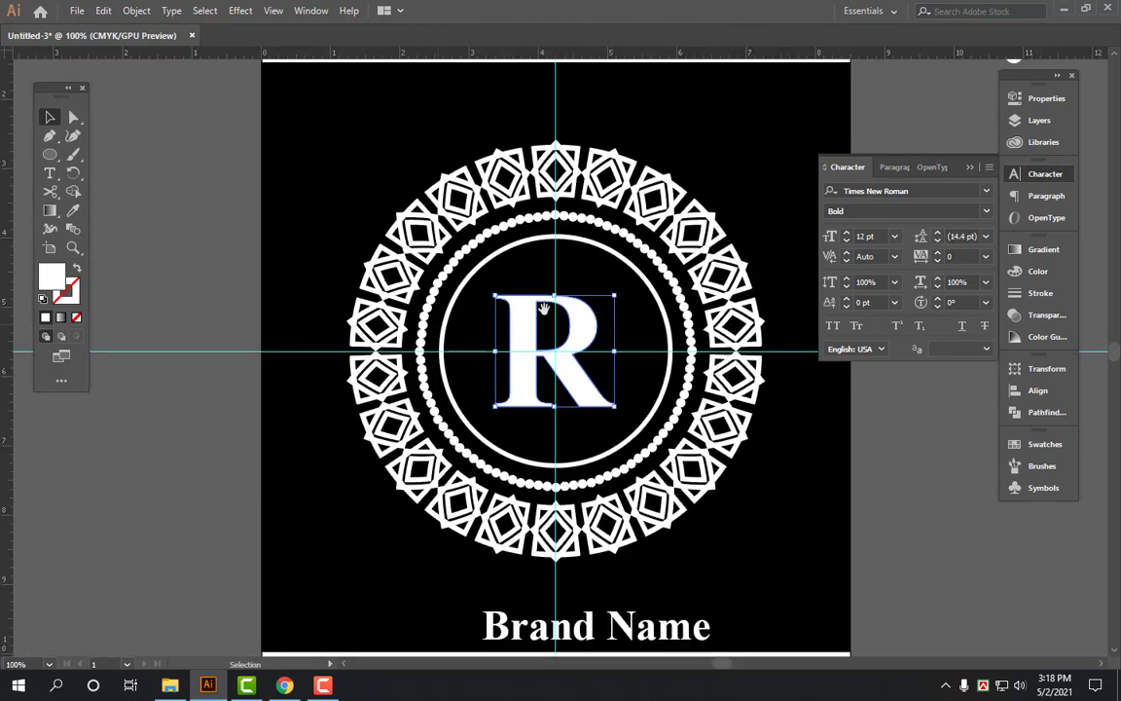
left_click_drag(544, 309, 361, 328)
left_click(621, 193)
left_click(420, 393)
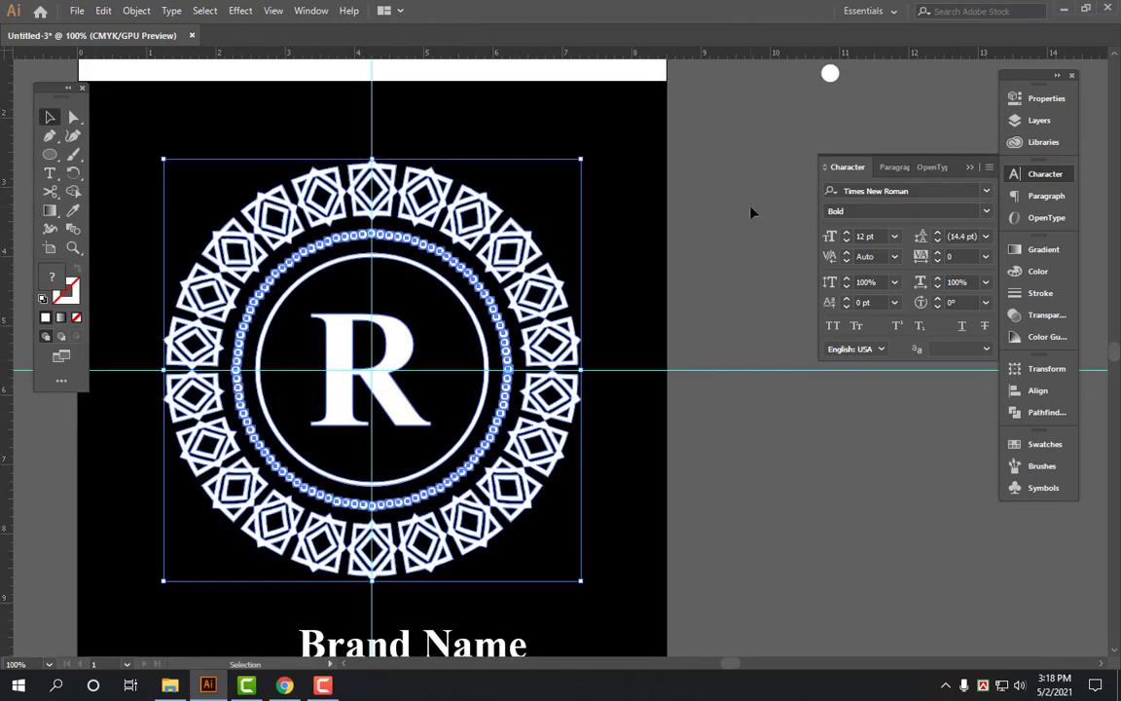
left_click(740, 234)
left_click(659, 216)
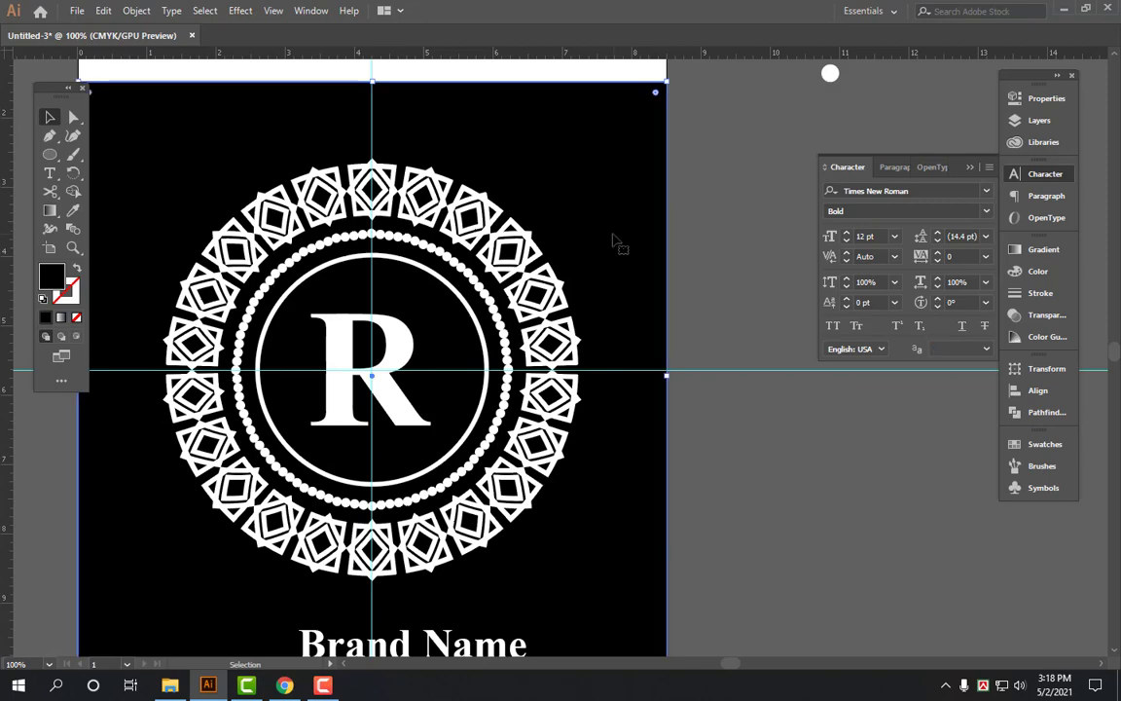
key("ctrl+2")
left_click(308, 393)
scroll(325, 338, "up", 1)
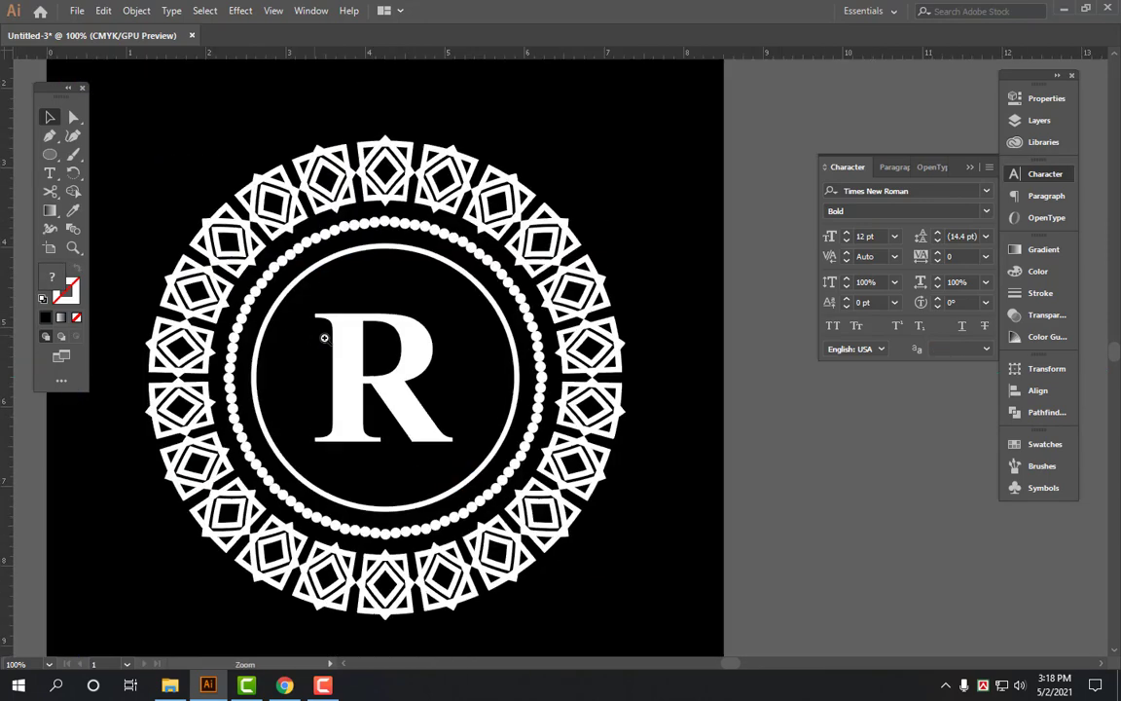
scroll(324, 337, "up", 1)
left_click_drag(758, 201, 521, 405)
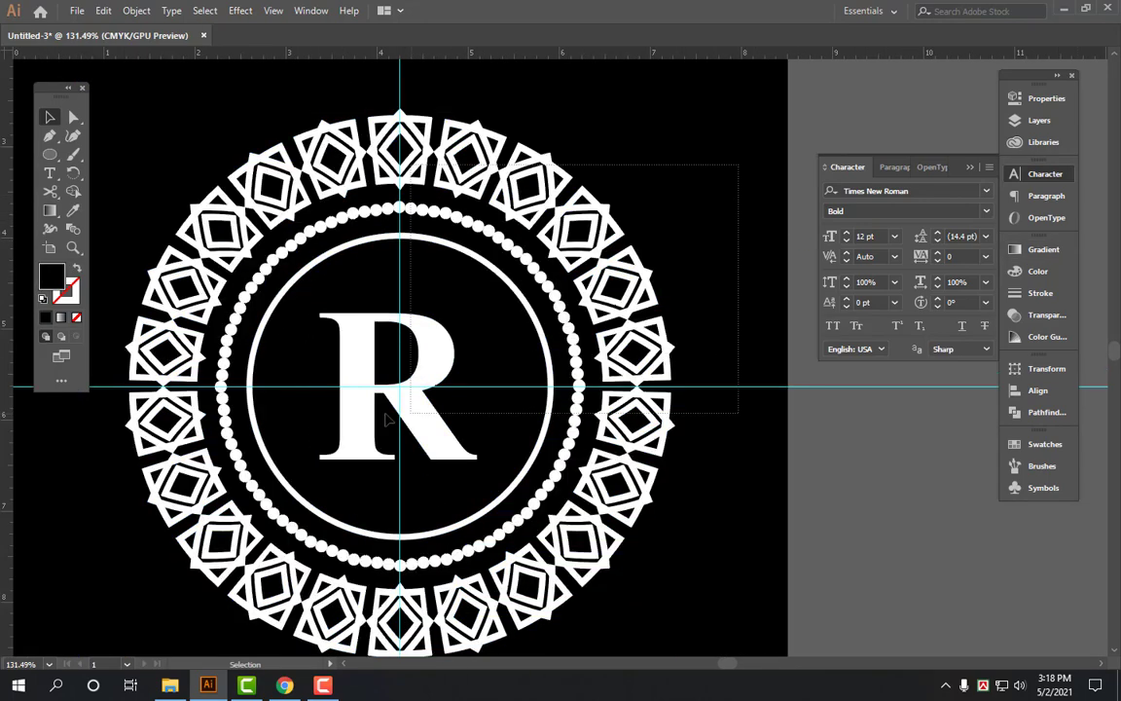
Apply a white-to-black linear gradient, reposition its stops, add a left stop, and angle it 90°.
left_click(1043, 249)
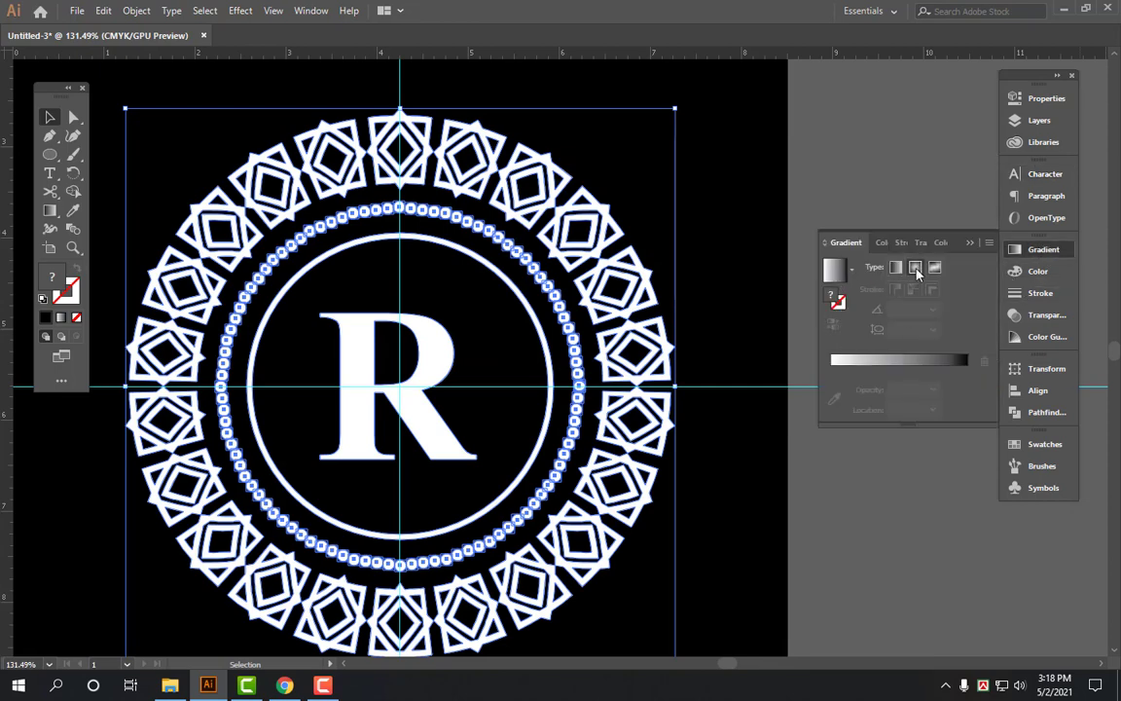
left_click(834, 270)
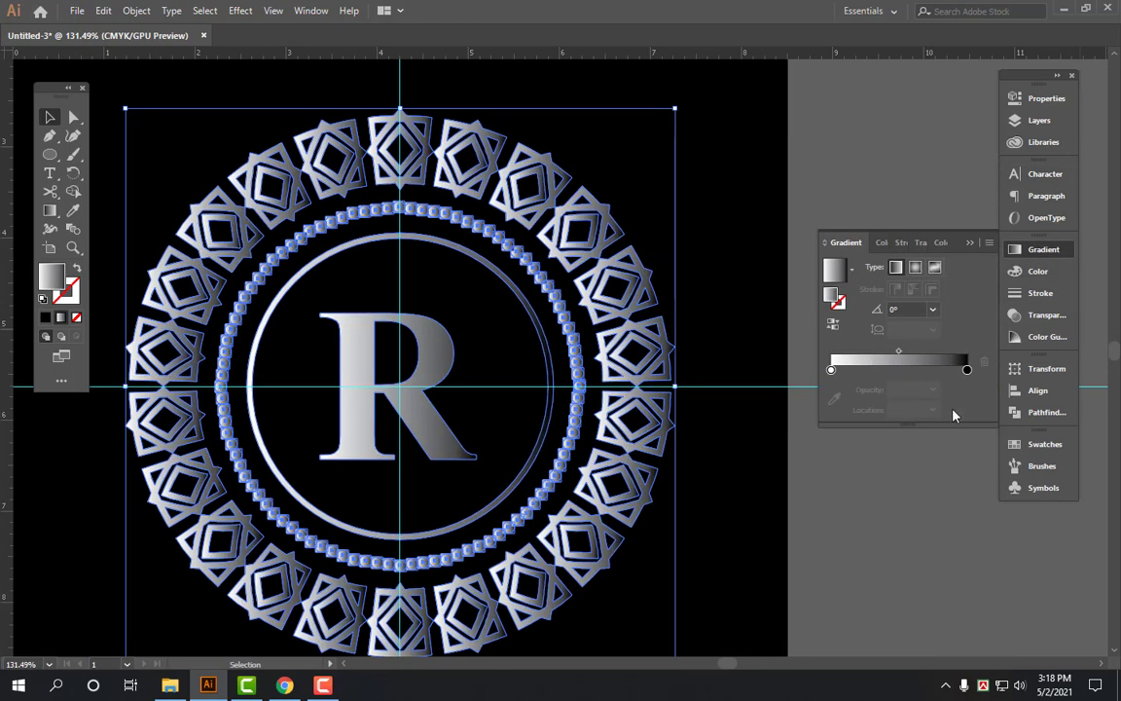
mouse_move(966, 370)
left_mouse_down()
mouse_move(899, 370)
mouse_move(966, 370)
left_mouse_up()
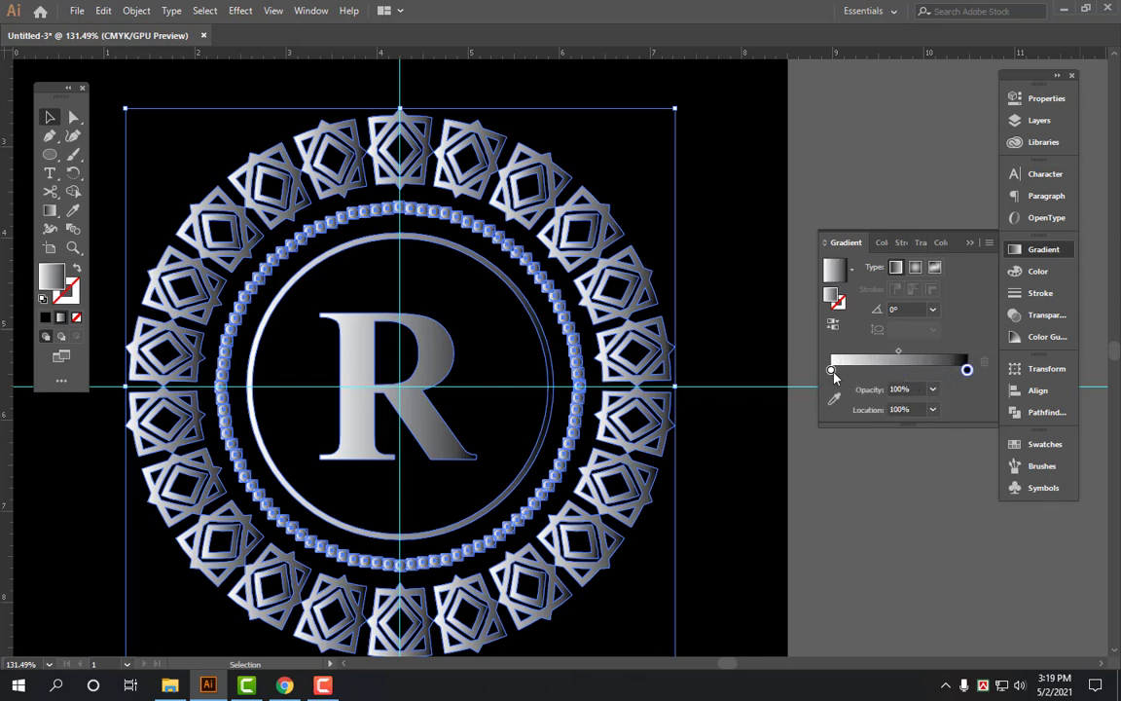
left_click_drag(832, 371, 903, 372)
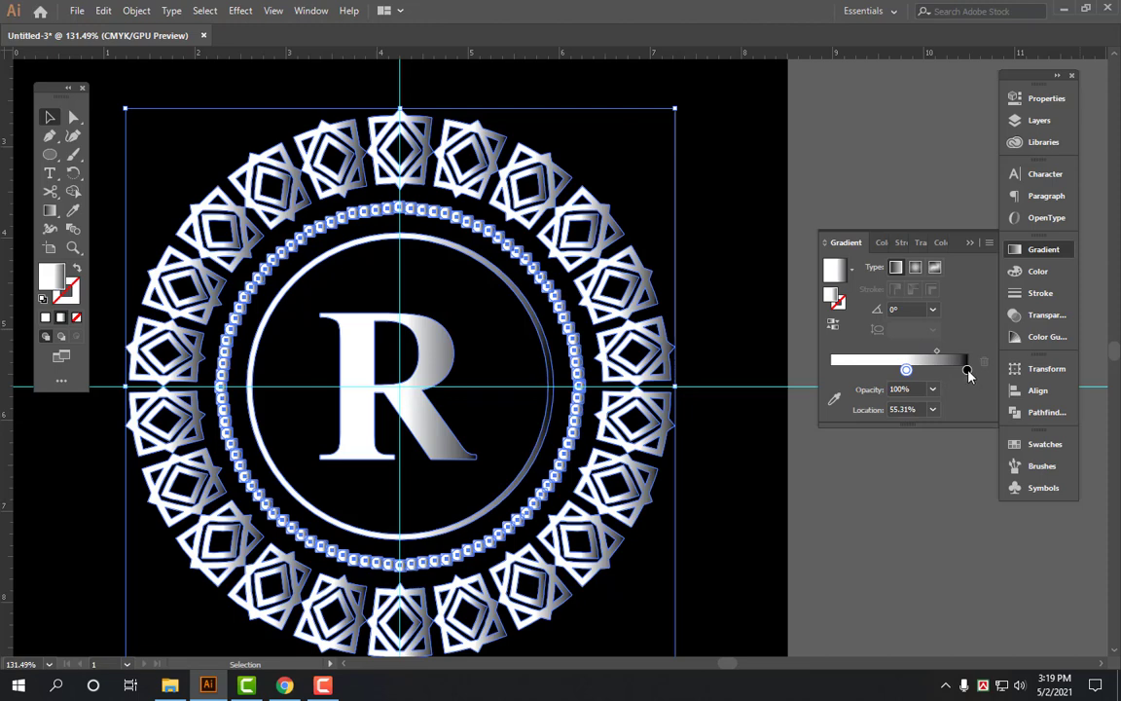
left_click(833, 372)
left_click_drag(834, 378, 826, 380)
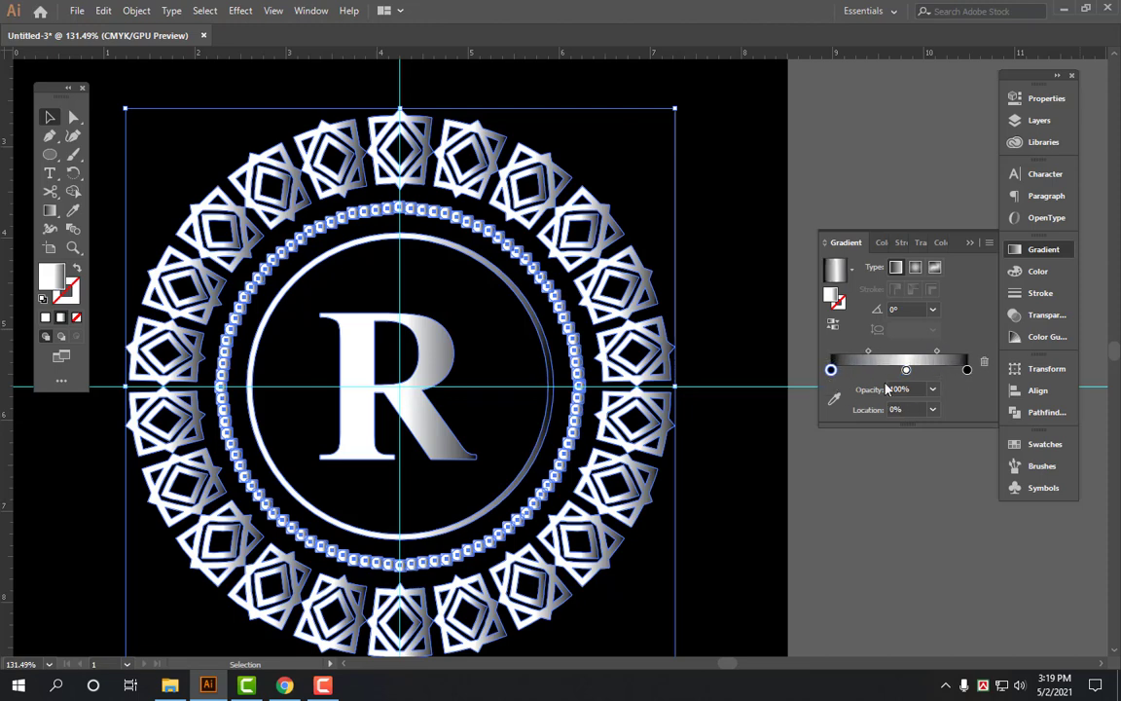
left_click(900, 309)
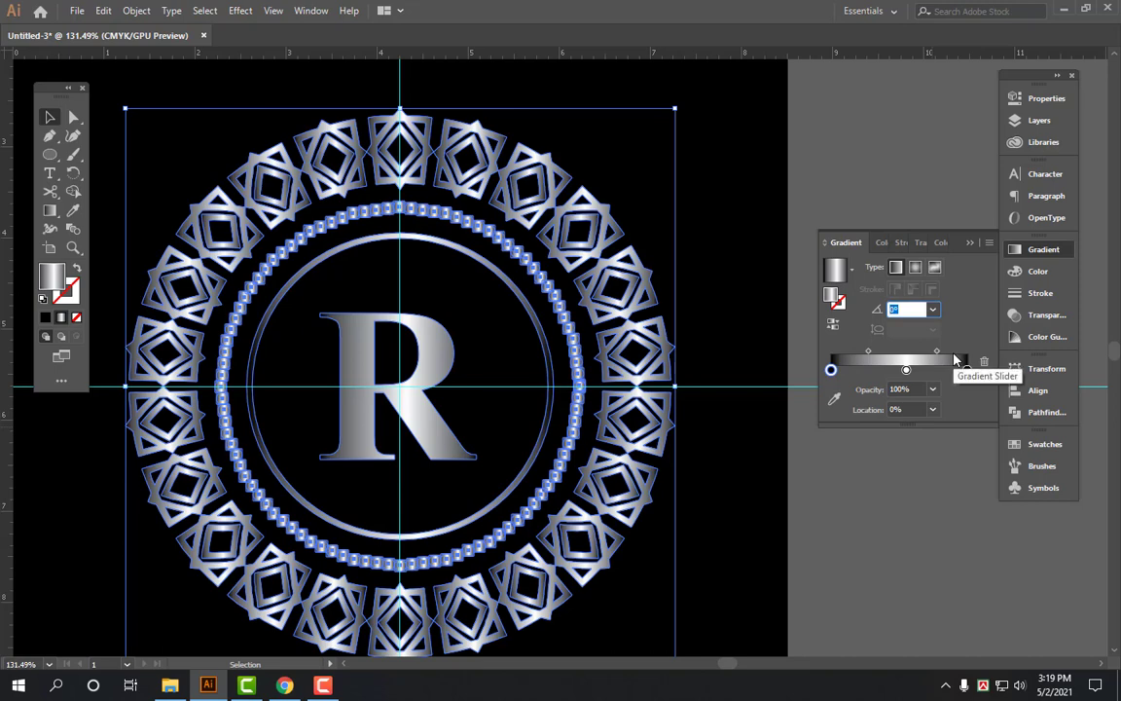
type("90")
key("Return")
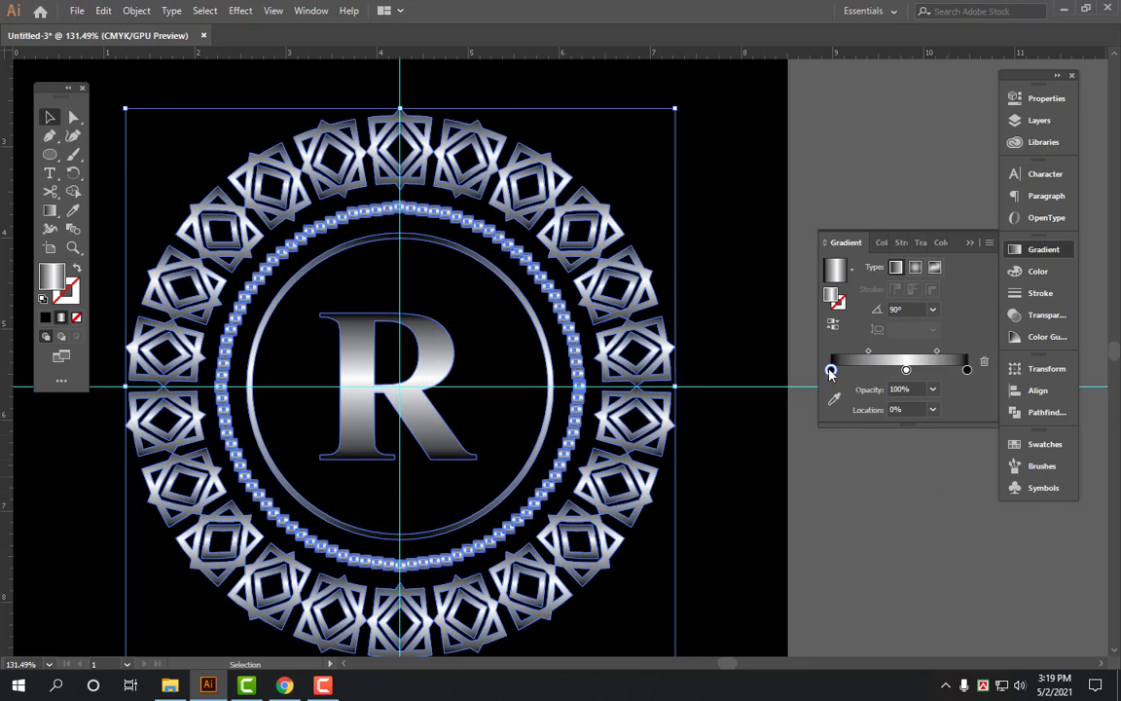
Switch the Color panel sliders to CMYK and step through the cyan and magenta values.
left_click(1037, 271)
left_click(989, 242)
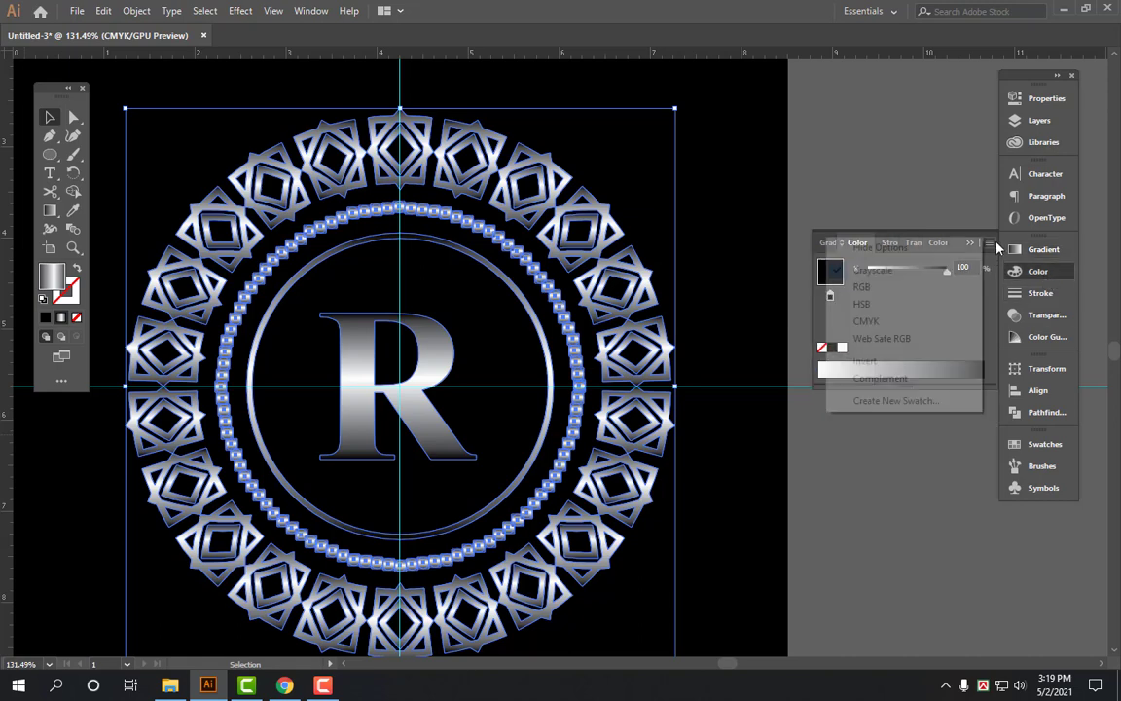
left_click(899, 328)
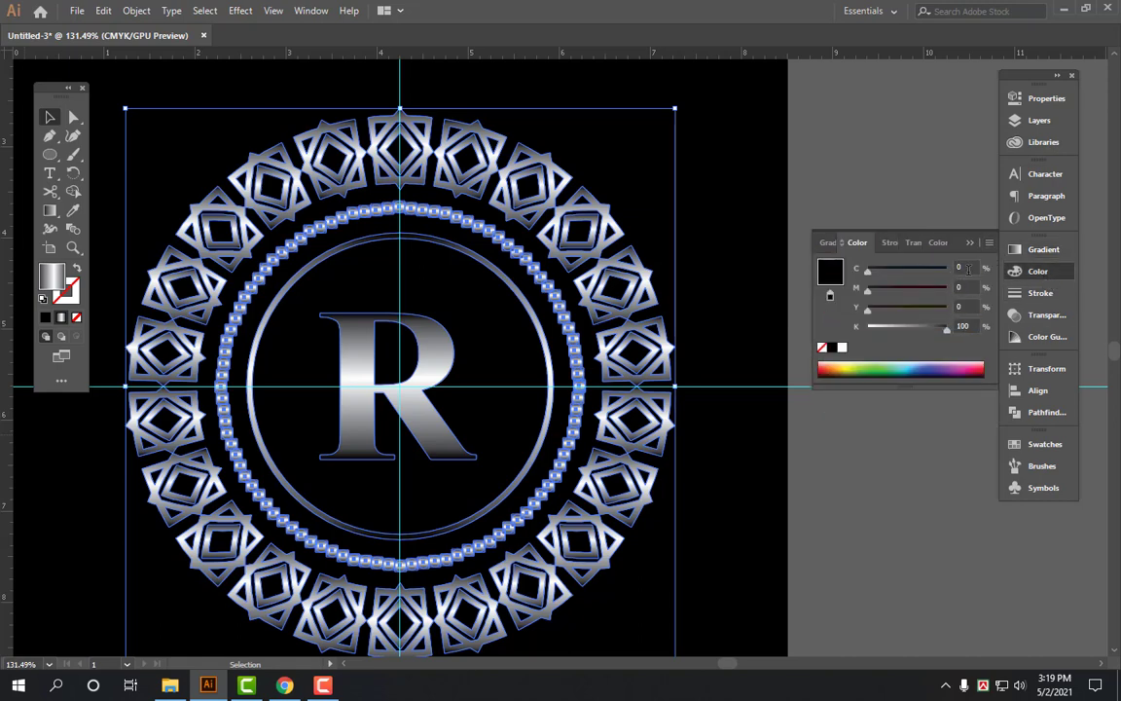
left_click(969, 267)
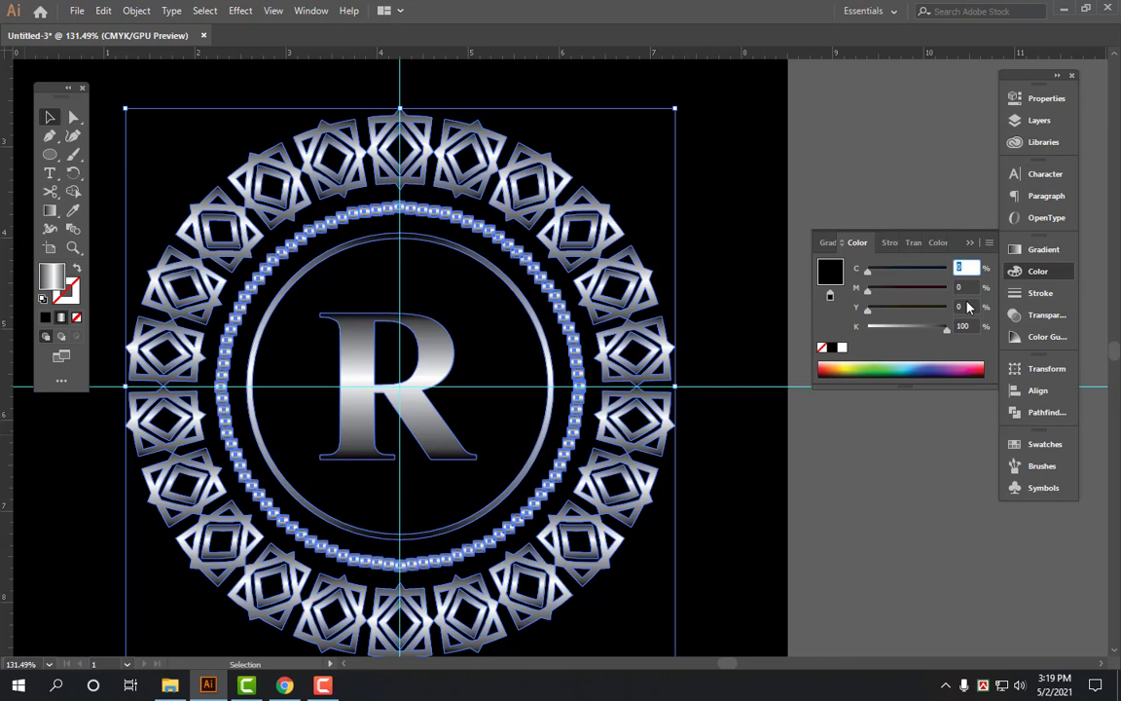
key("Tab")
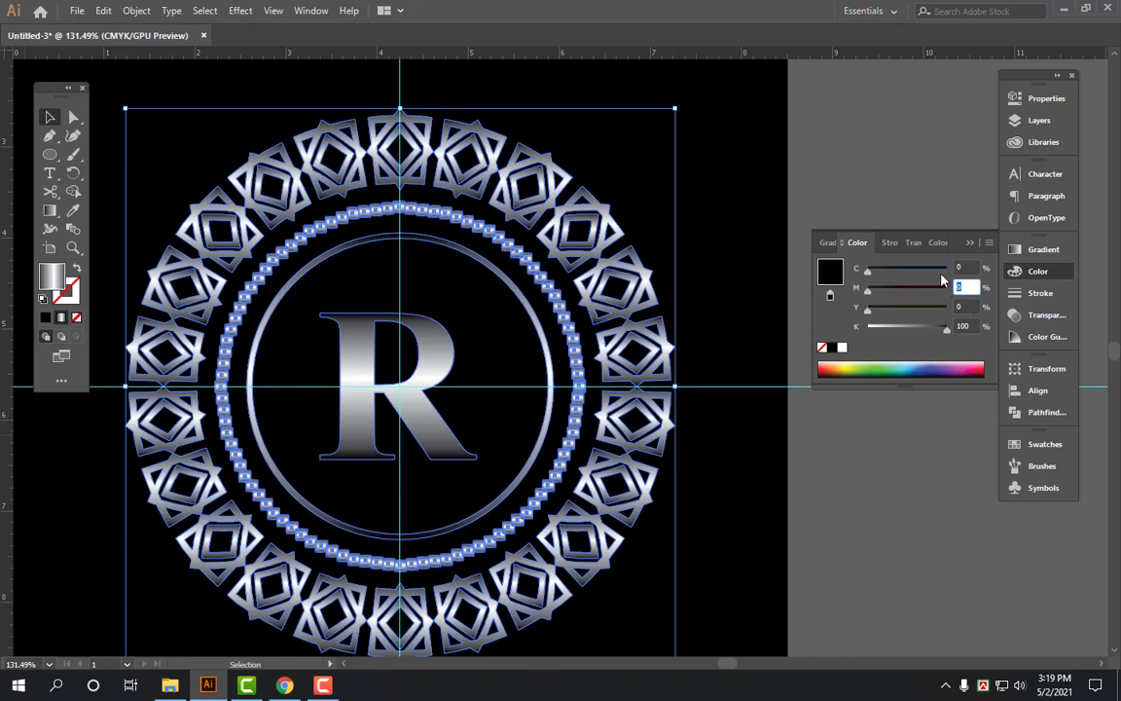
left_click(969, 264)
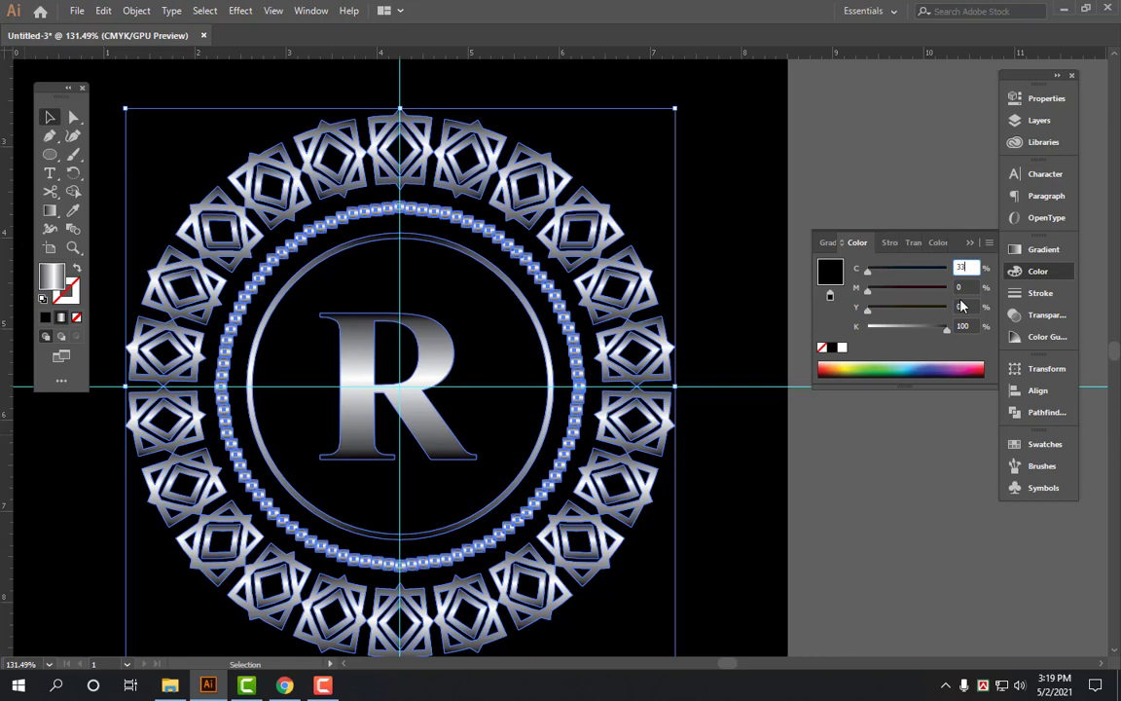
Mix a brown CMYK 33/60/100/18 and apply it to the gradient's dark end stop.
key("Tab")
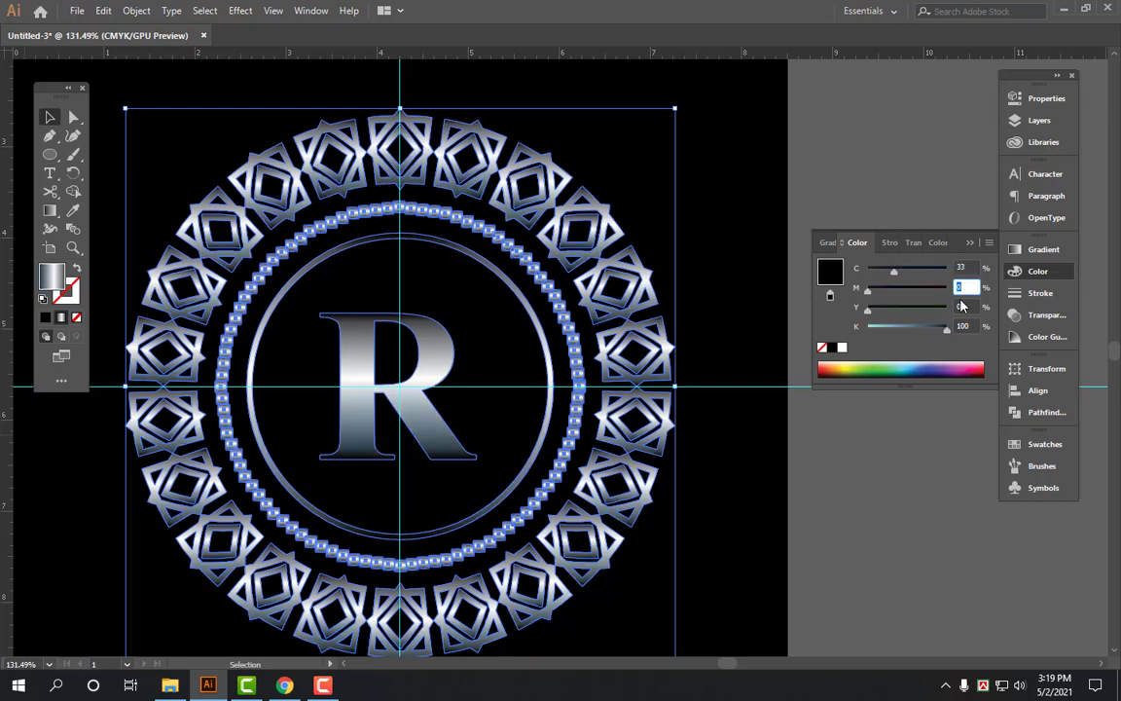
type("60")
key("Tab")
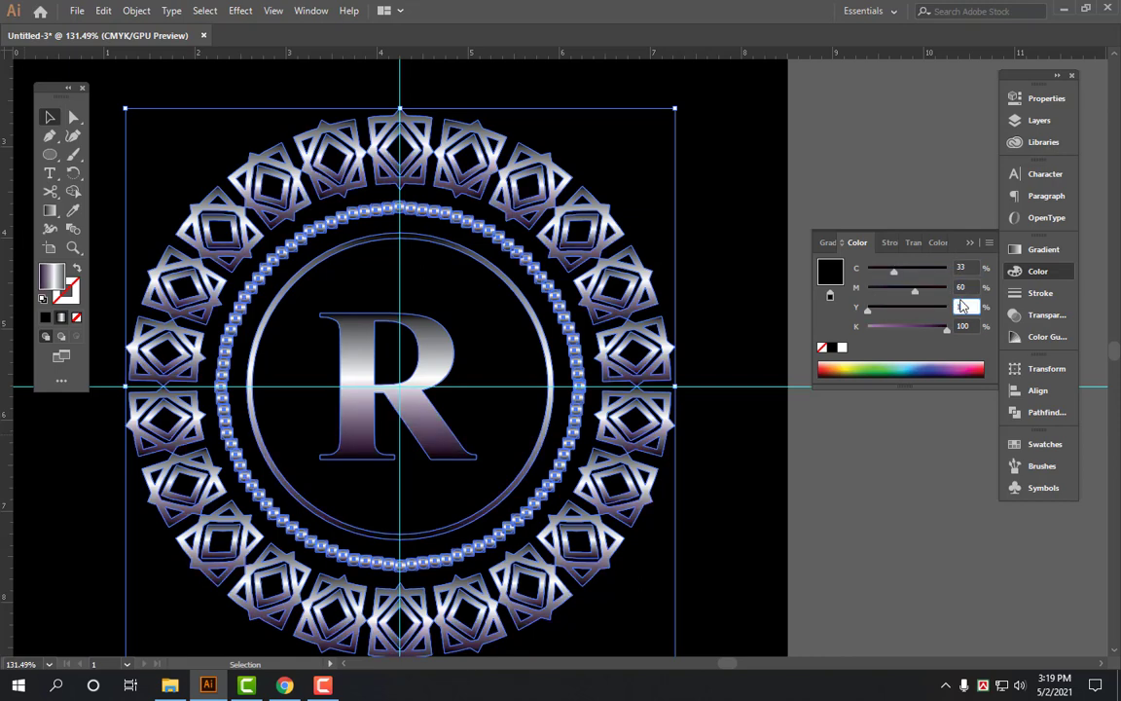
type("100")
key("Tab")
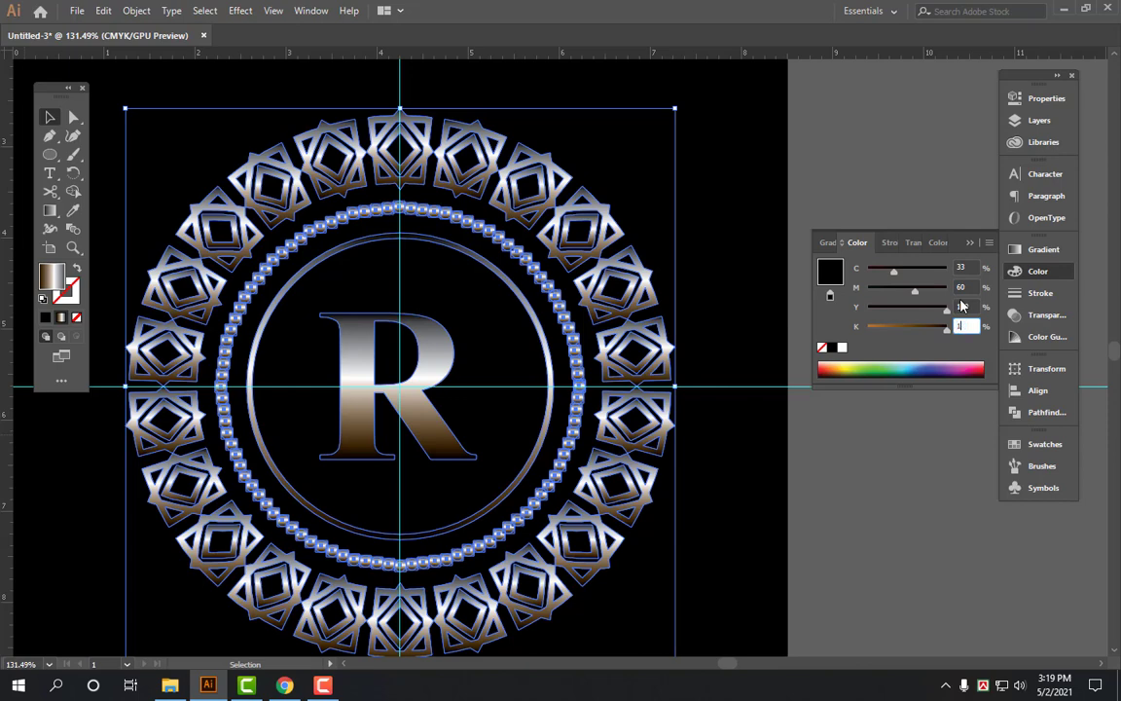
type("8")
key("Return")
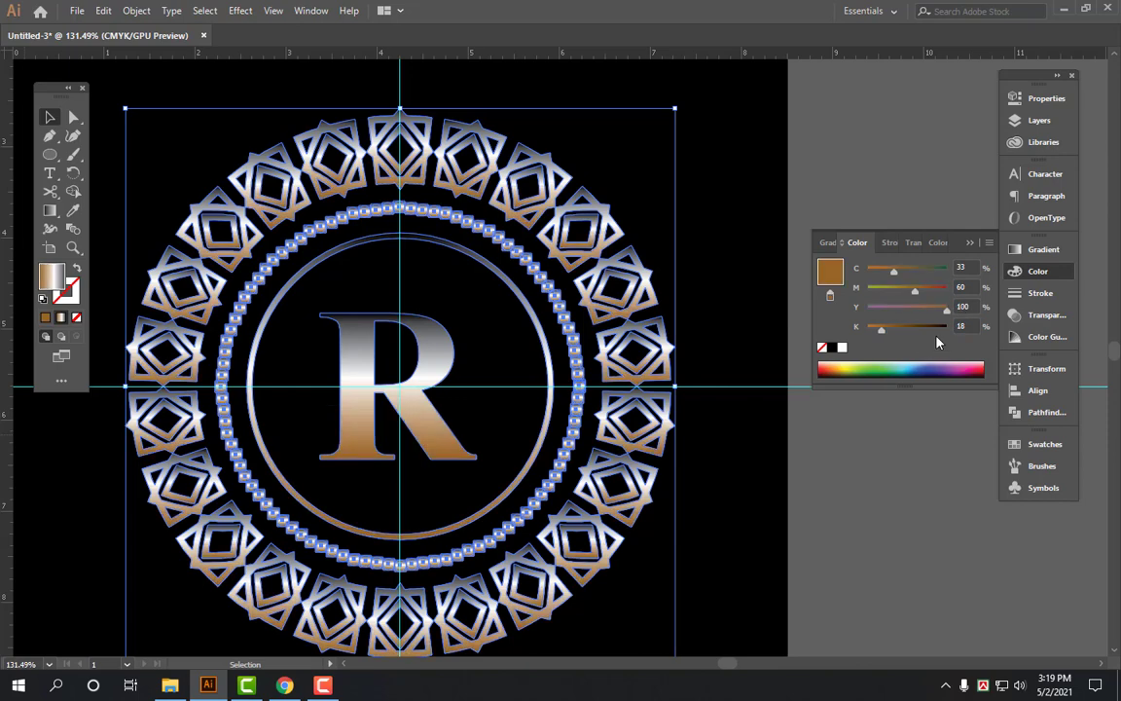
left_click(1041, 249)
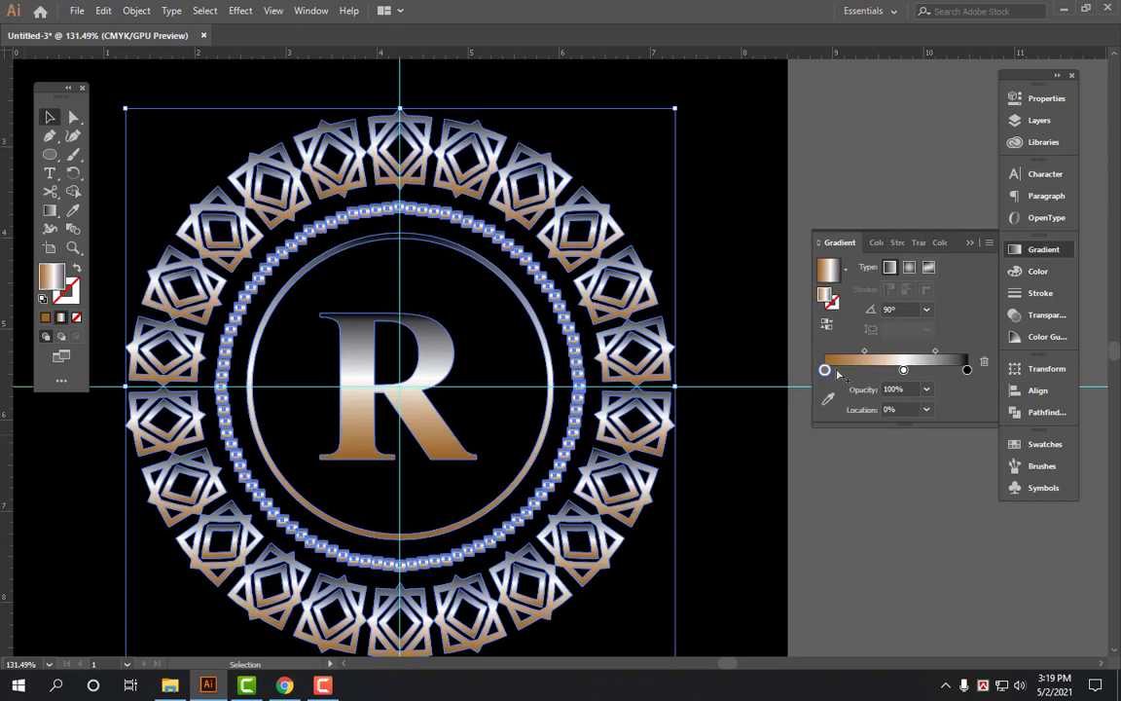
left_click_drag(824, 370, 966, 370)
Set the middle gradient stop to CMYK 0/30/70/0 for a gold look.
left_click(904, 370)
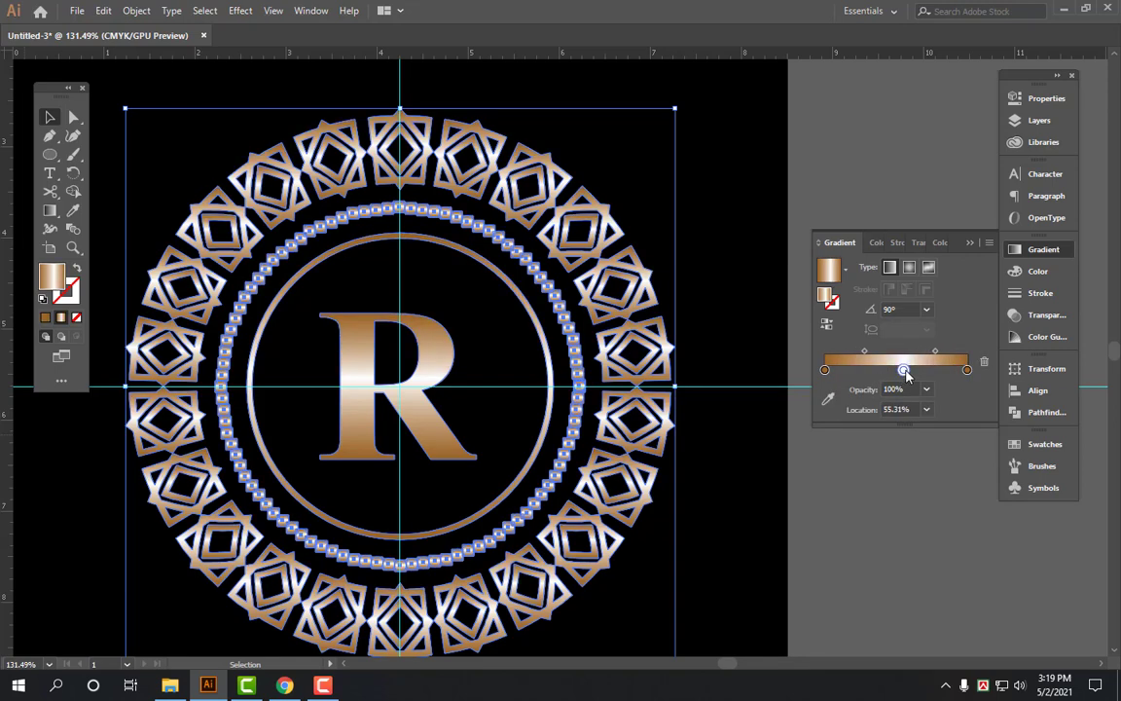
left_click(1039, 272)
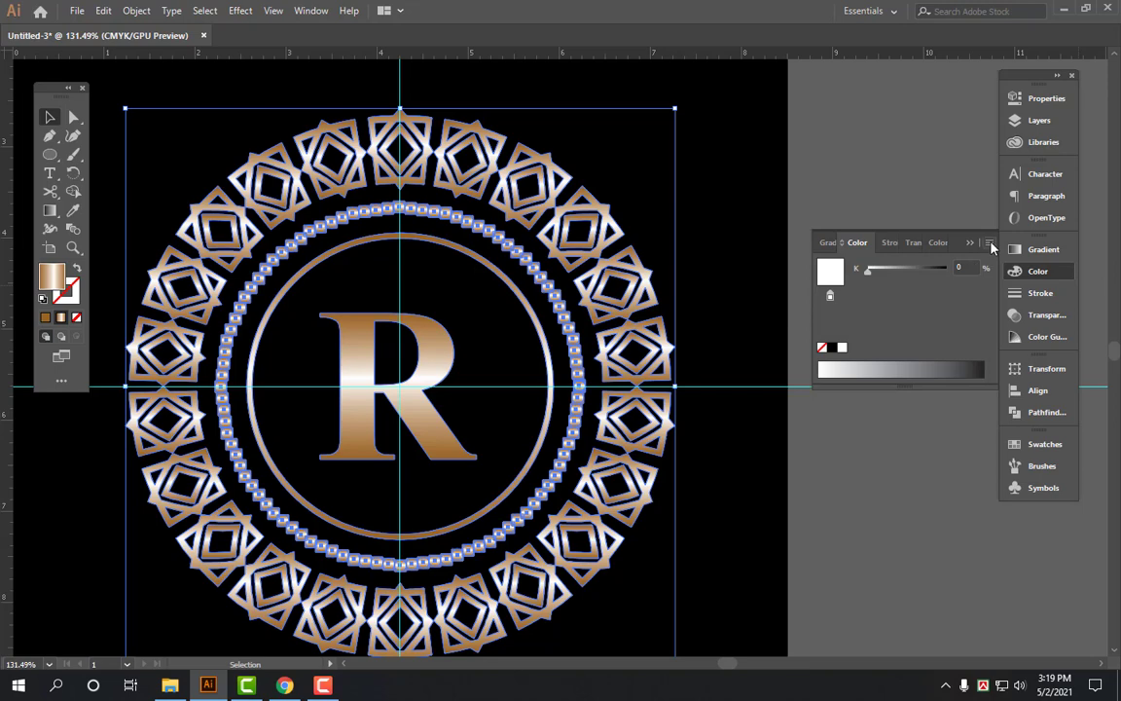
left_click(988, 242)
left_click(905, 325)
left_click(964, 266)
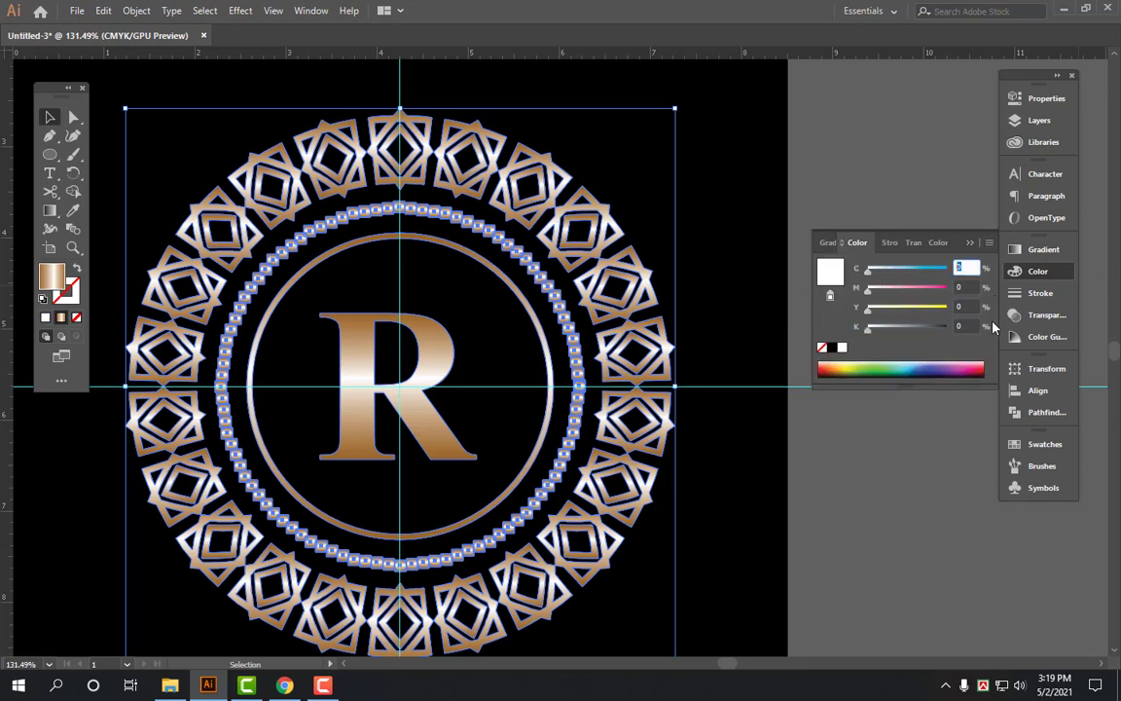
key("Tab")
type("30")
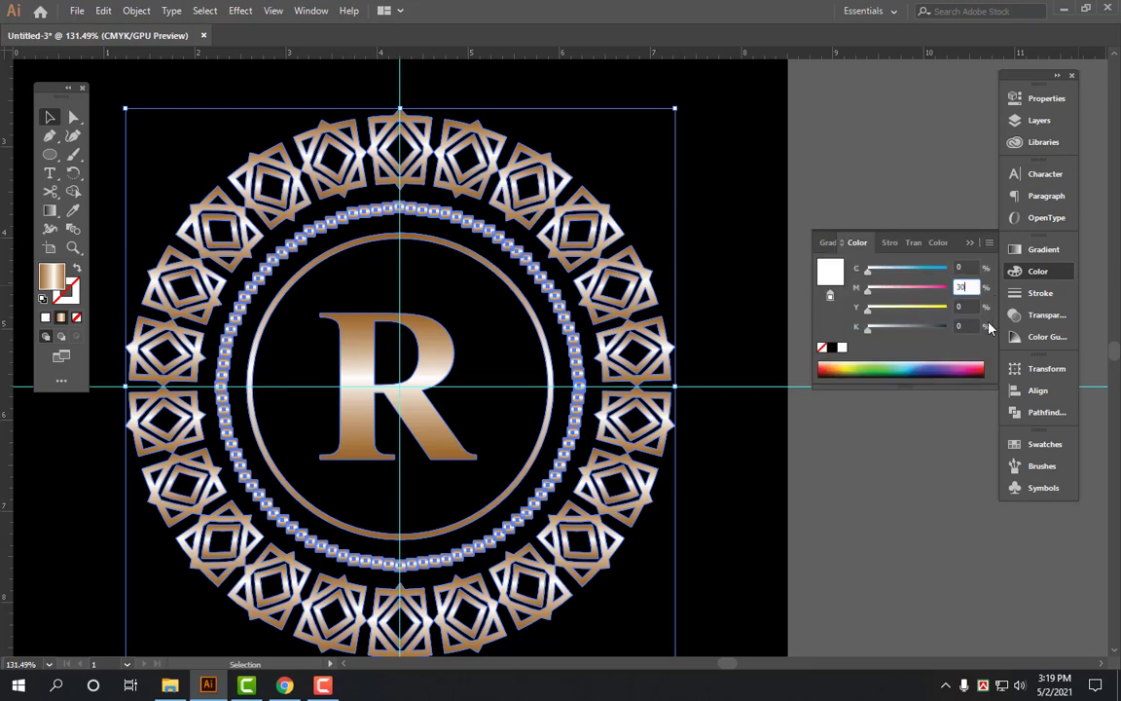
key("Tab")
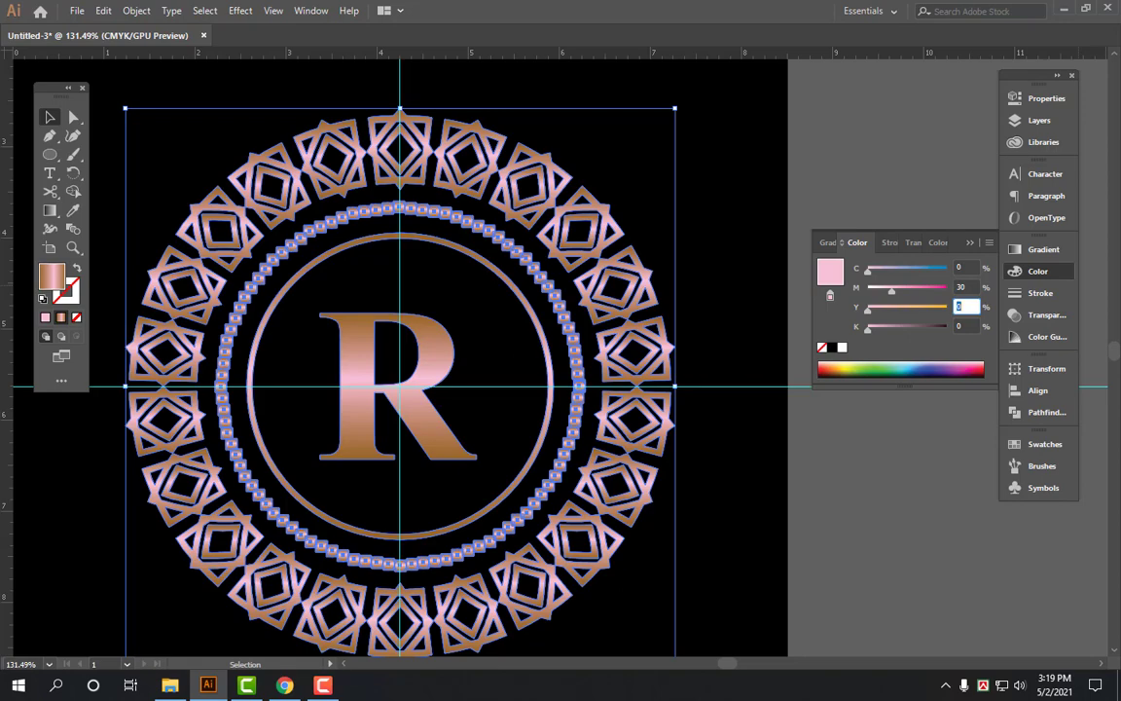
type("70")
key("Tab")
left_click(821, 441)
Zoom to actual size and ungroup the dotted ring's squares.
key("ctrl+1")
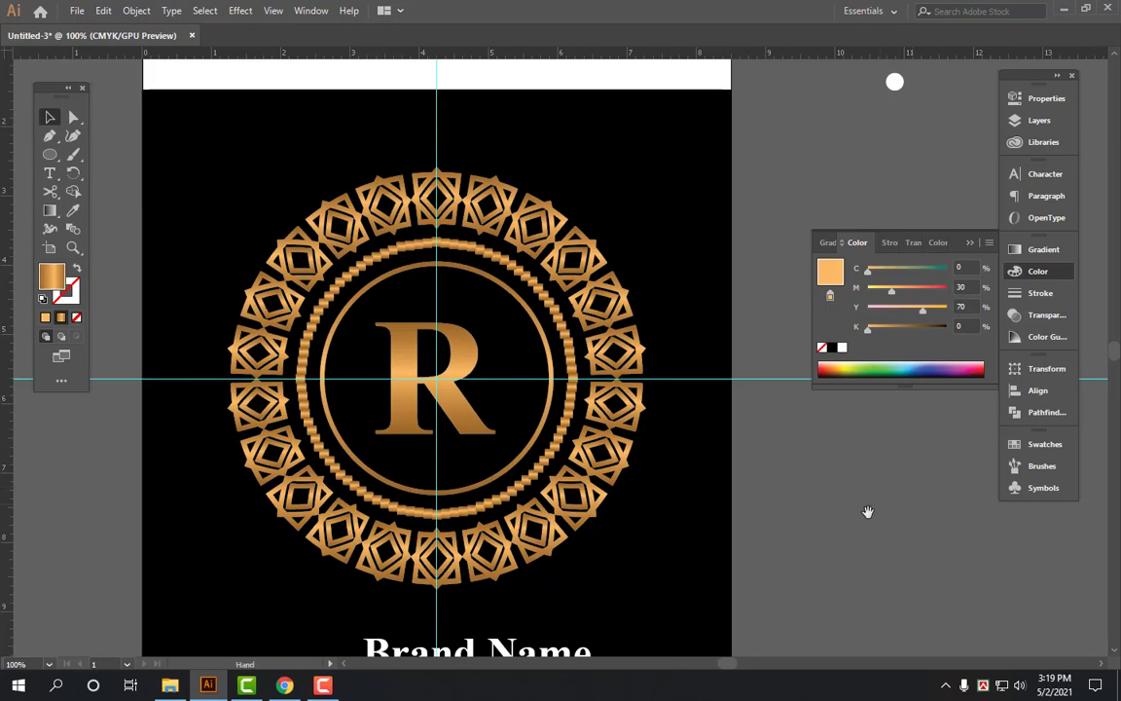
left_click_drag(867, 511, 813, 502)
scroll(342, 276, "up", 5)
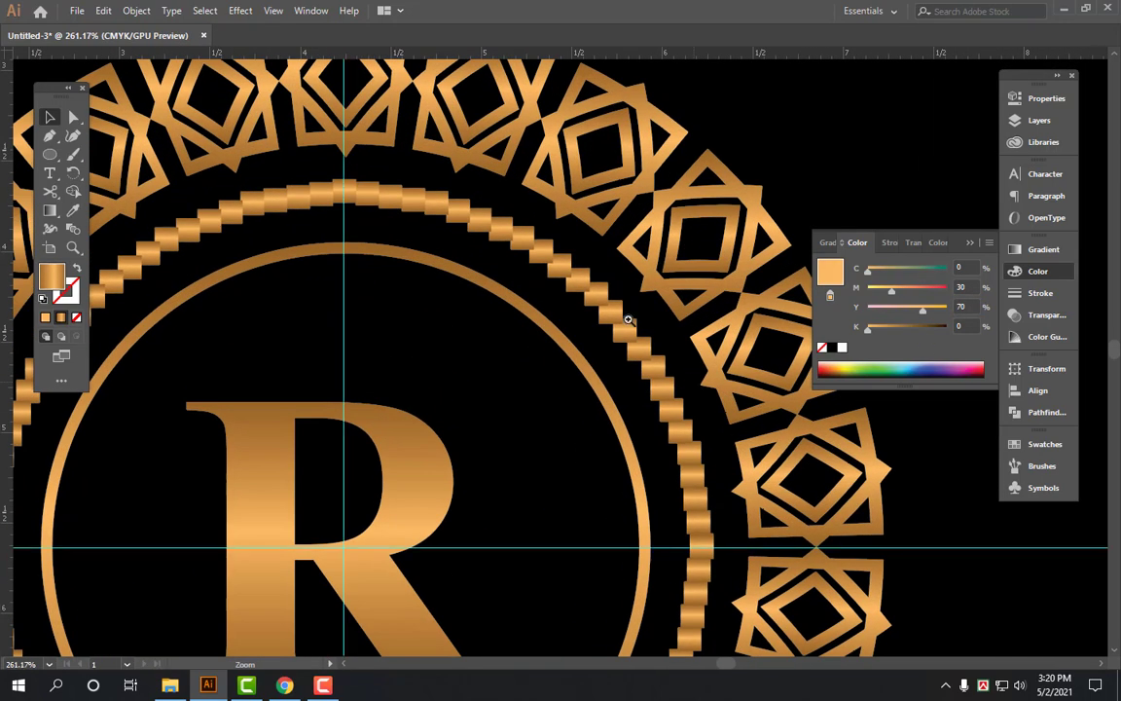
left_click(662, 389)
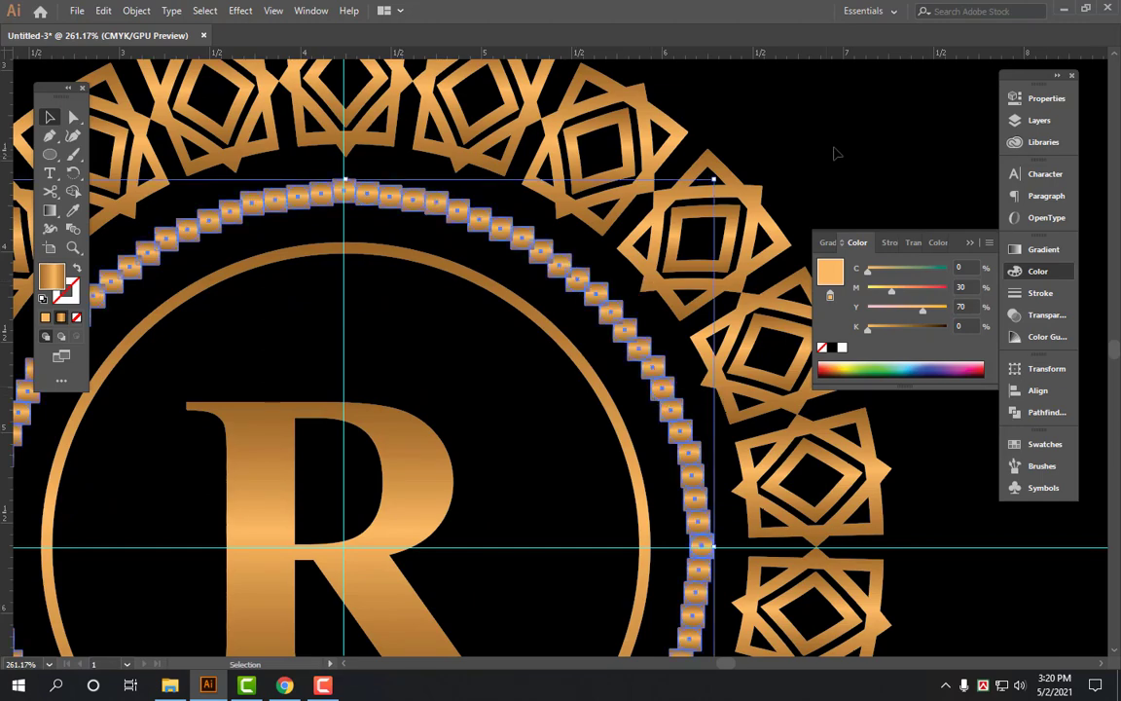
left_click(557, 250)
scroll(697, 361, "up", 3)
left_click(580, 282)
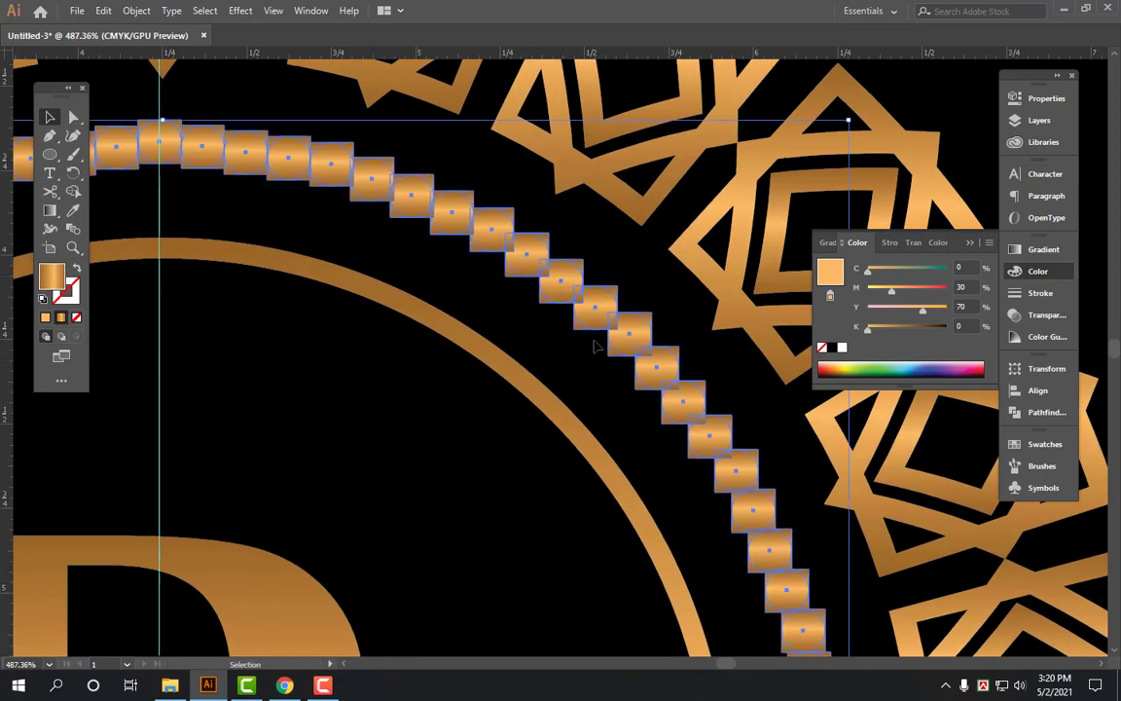
scroll(337, 275, "down", 5)
left_click(338, 280)
right_click(443, 255)
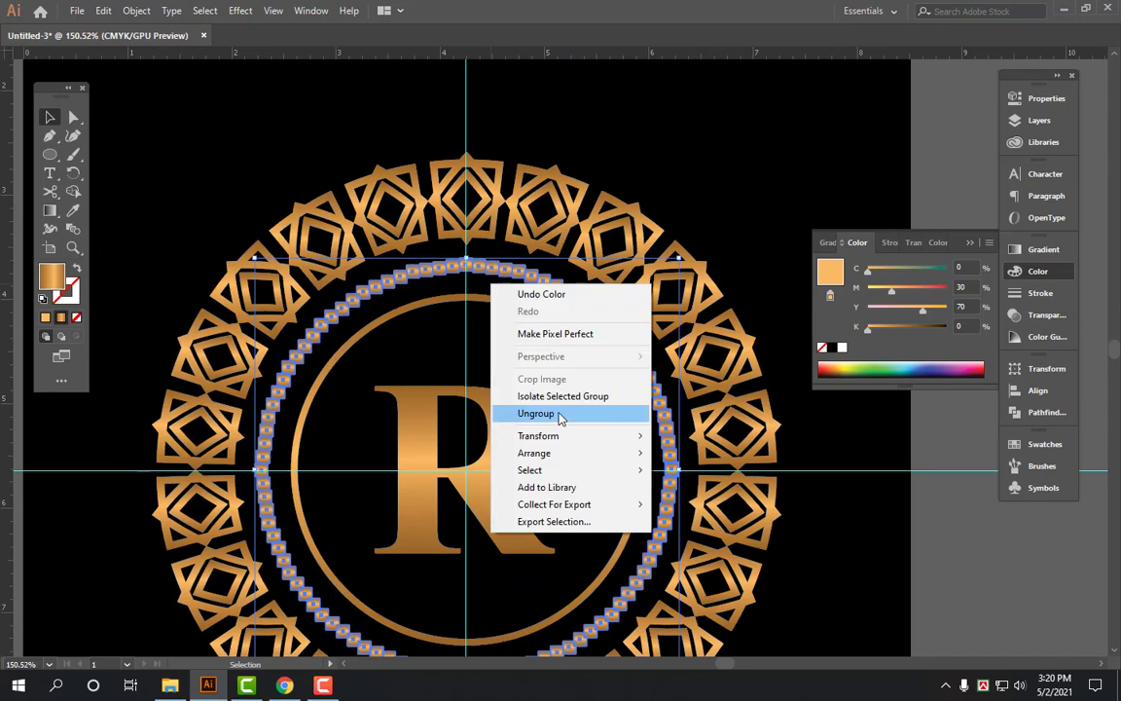
left_click(625, 195)
Test-move one square out of the ring with Direct Selection, then undo.
scroll(845, 468, "up", 5)
key("a")
left_click(608, 352)
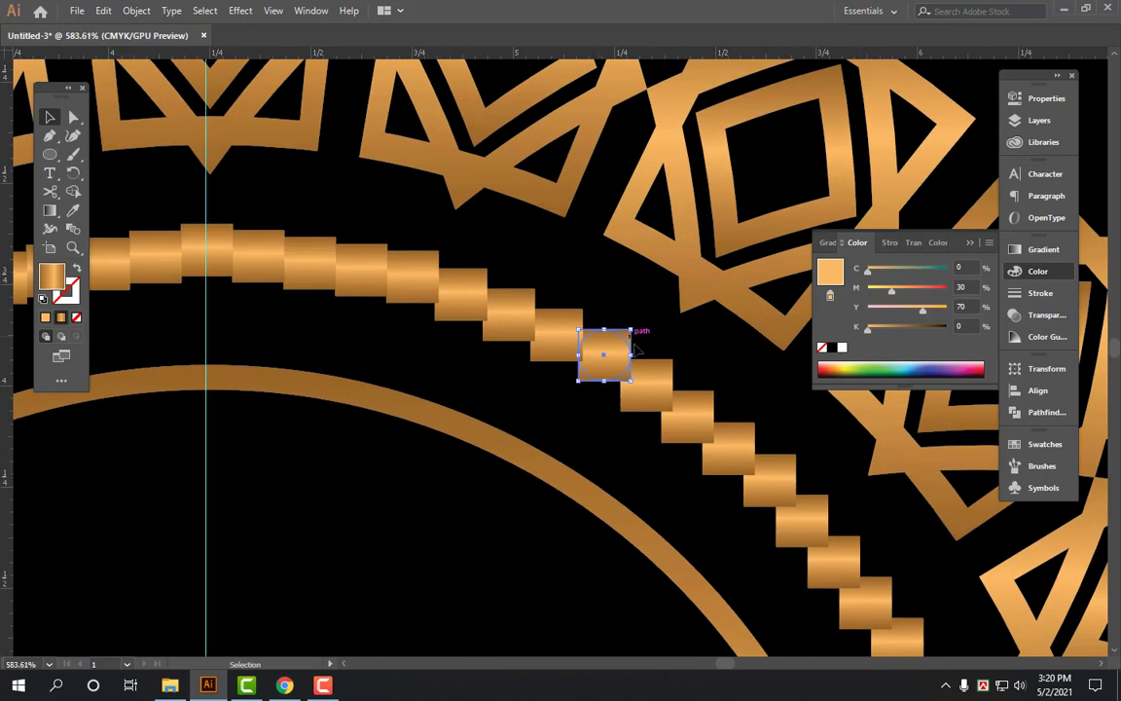
left_click_drag(608, 352, 662, 425)
key("ctrl+z")
key("v")
Ungroup a single square, inspect its inner circle, then undo the change.
scroll(602, 341, "up", 4)
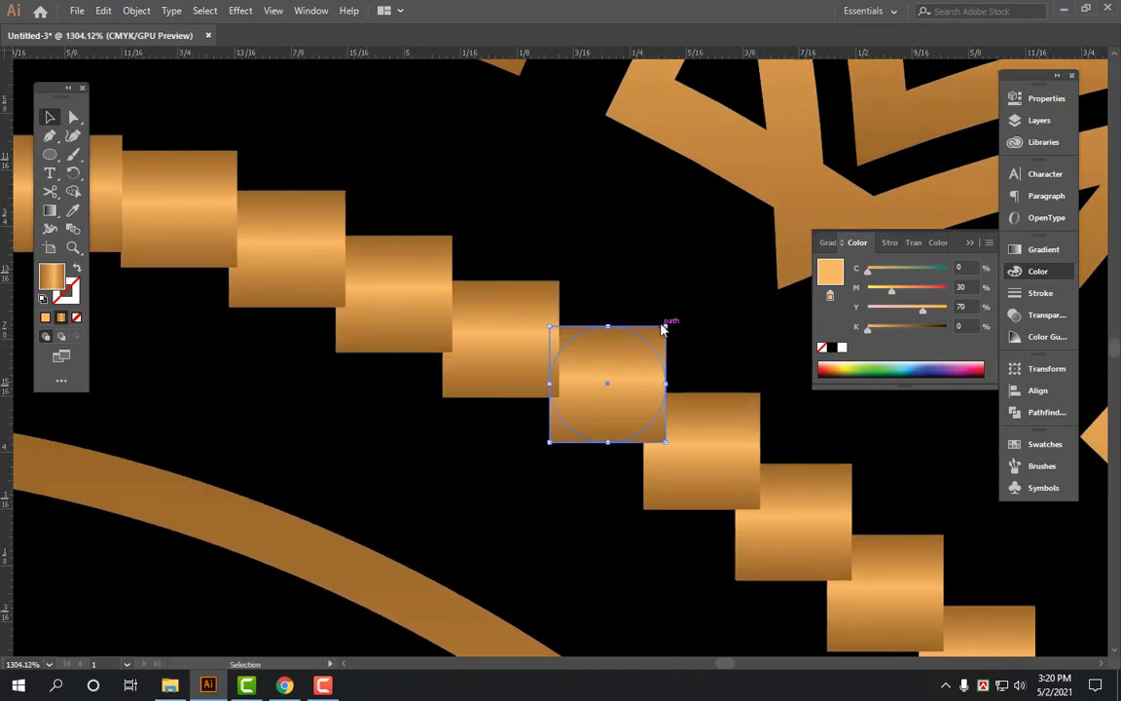
right_click(661, 321)
left_click(715, 452)
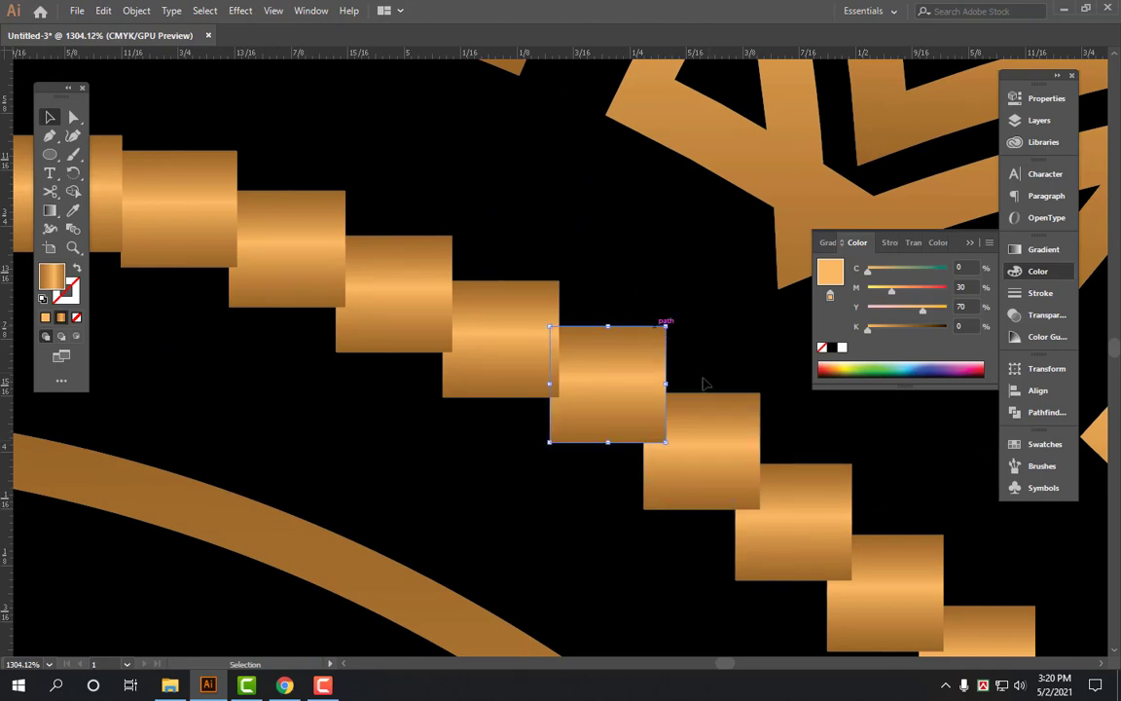
key("a")
left_click(652, 370)
key("ctrl+z")
key("v")
left_click(664, 355)
Select and delete all artwork, then restore it with Ctrl+Z and deselect.
key("ctrl+a")
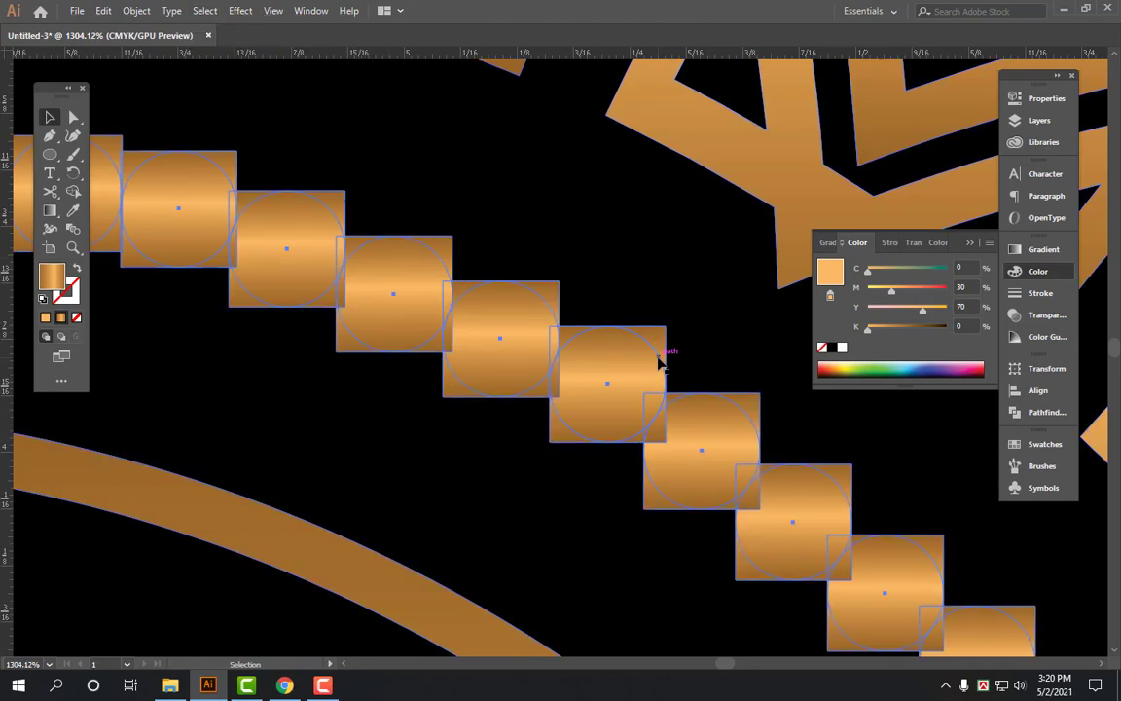
key("Delete")
key("ctrl+z")
scroll(601, 363, "down", 3)
scroll(601, 363, "down", 3)
scroll(601, 363, "down", 3)
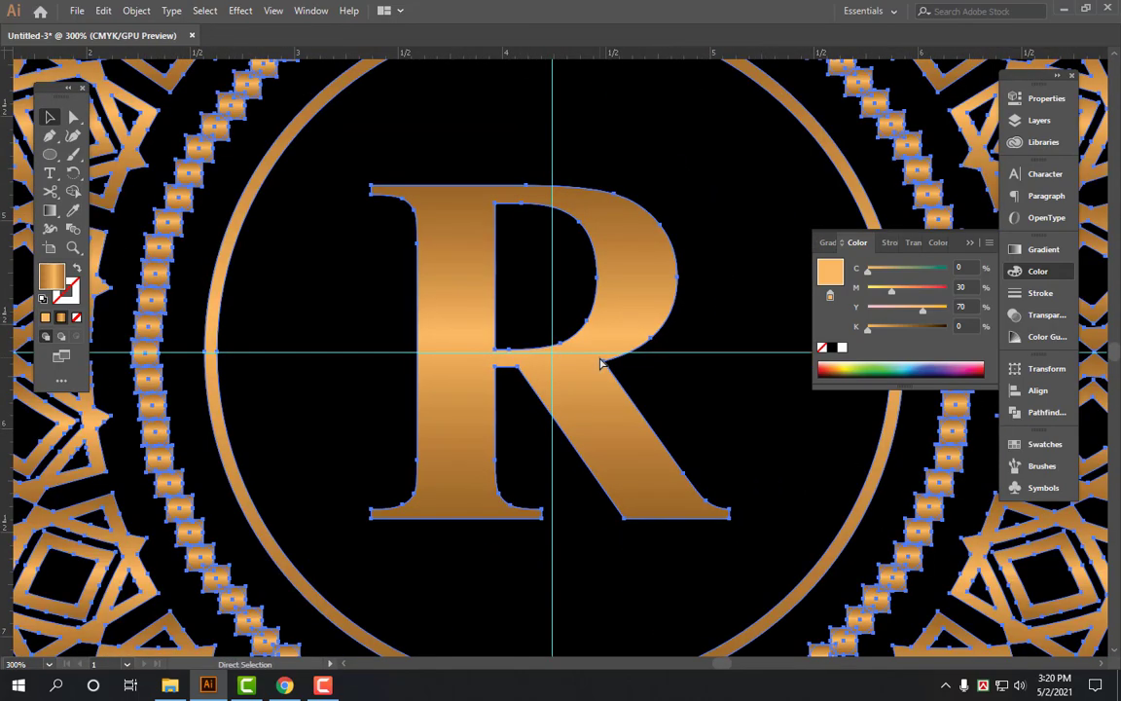
scroll(600, 363, "down", 3)
left_click(820, 208)
scroll(821, 208, "up", 3)
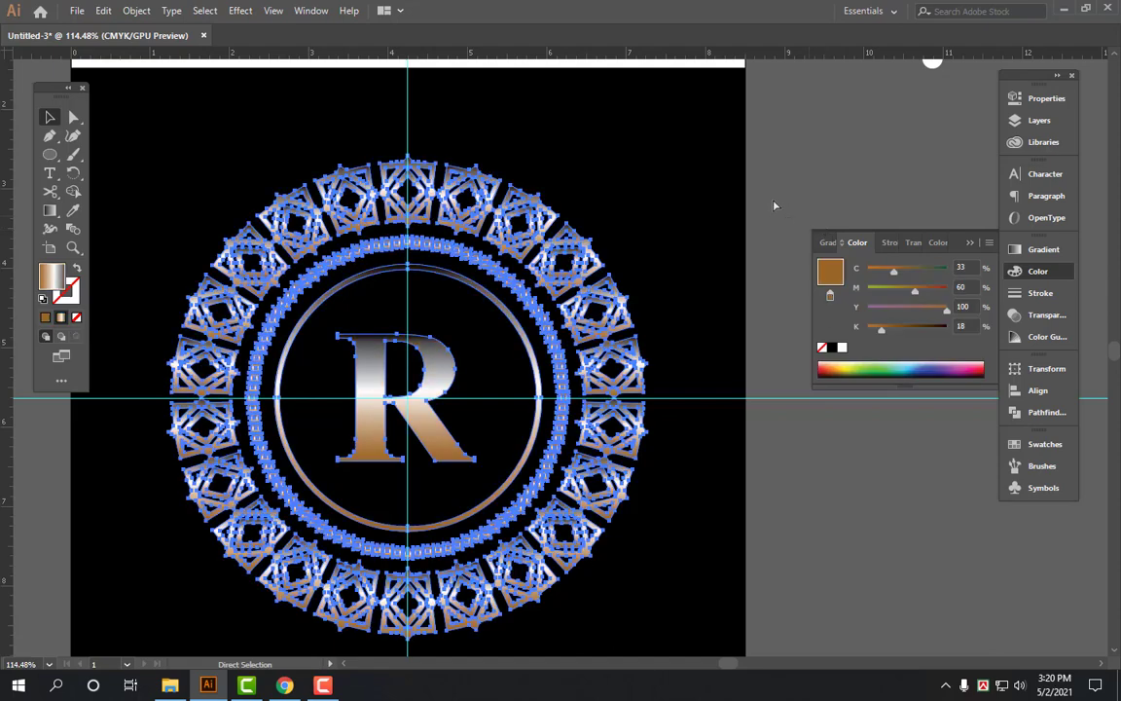
Undo the gradient edits back to the solid white emblem, then deselect and zoom out.
left_click(694, 307)
key("ctrl+z")
key("ctrl+z")
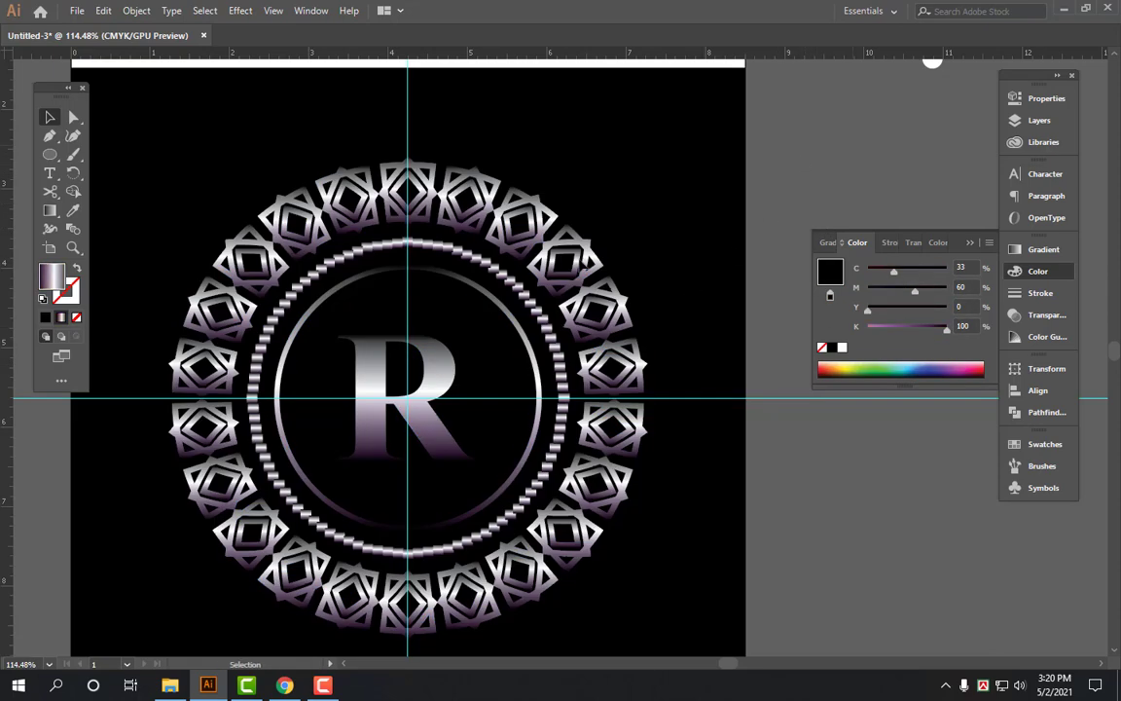
left_click_drag(380, 227, 625, 345)
key("ctrl+z")
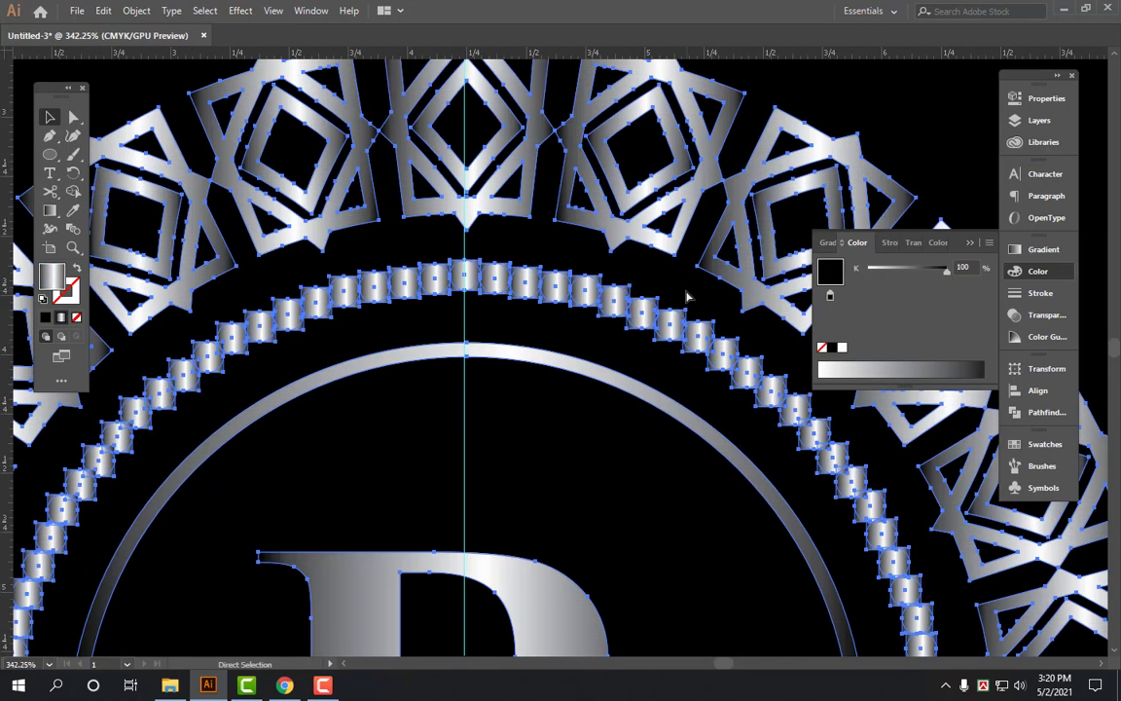
key("ctrl+z")
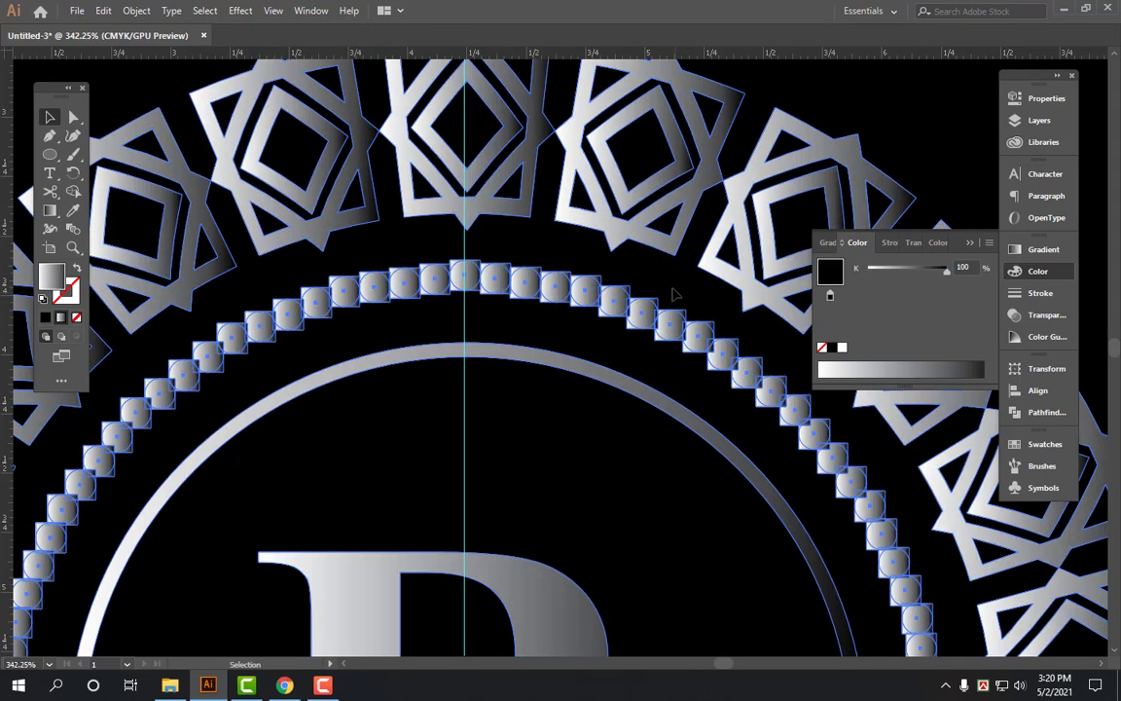
key("ctrl+z")
key("ctrl+z")
key("ctrl+z")
key("ctrl+shift+a")
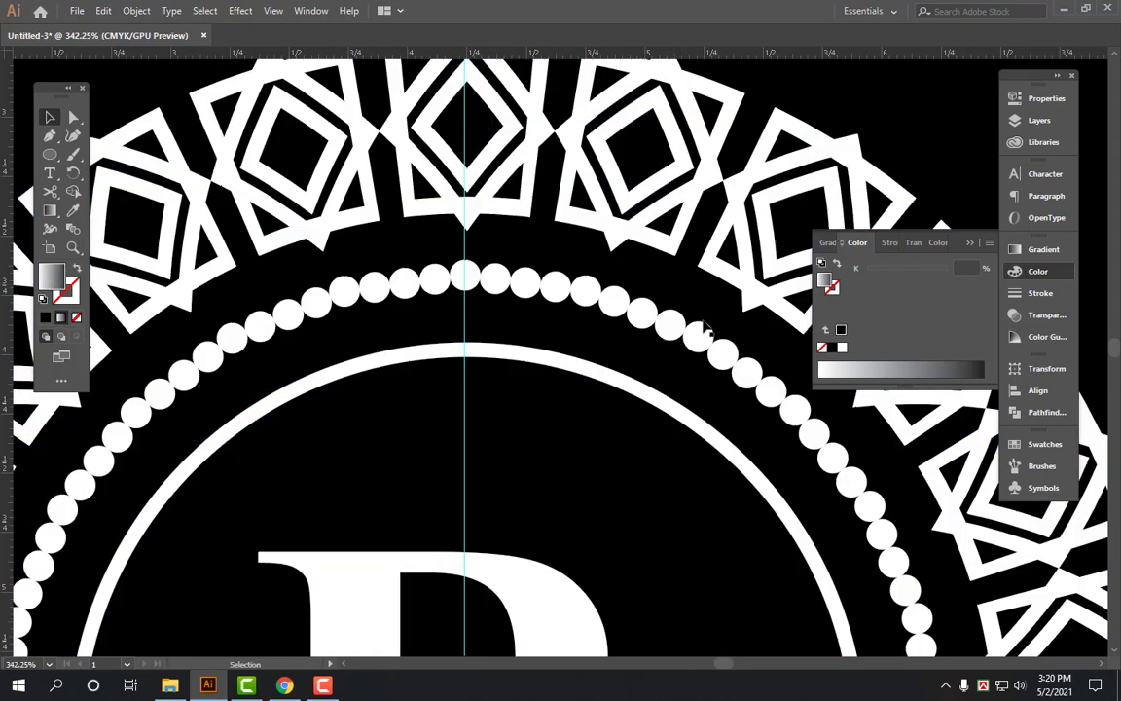
key("ctrl+minus")
key("ctrl+minus")
key("ctrl+minus")
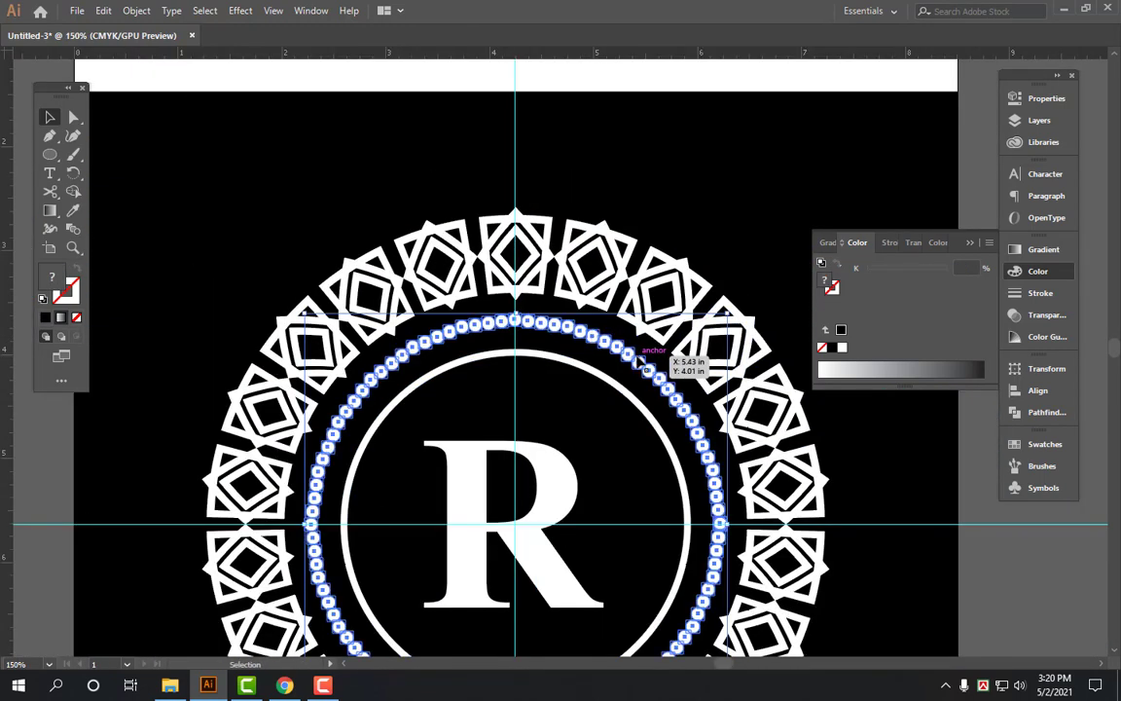
Zoom in on the upper dot ring and ungroup it into separate dots.
left_click_drag(579, 350, 758, 408)
left_click(565, 350)
right_click(499, 293)
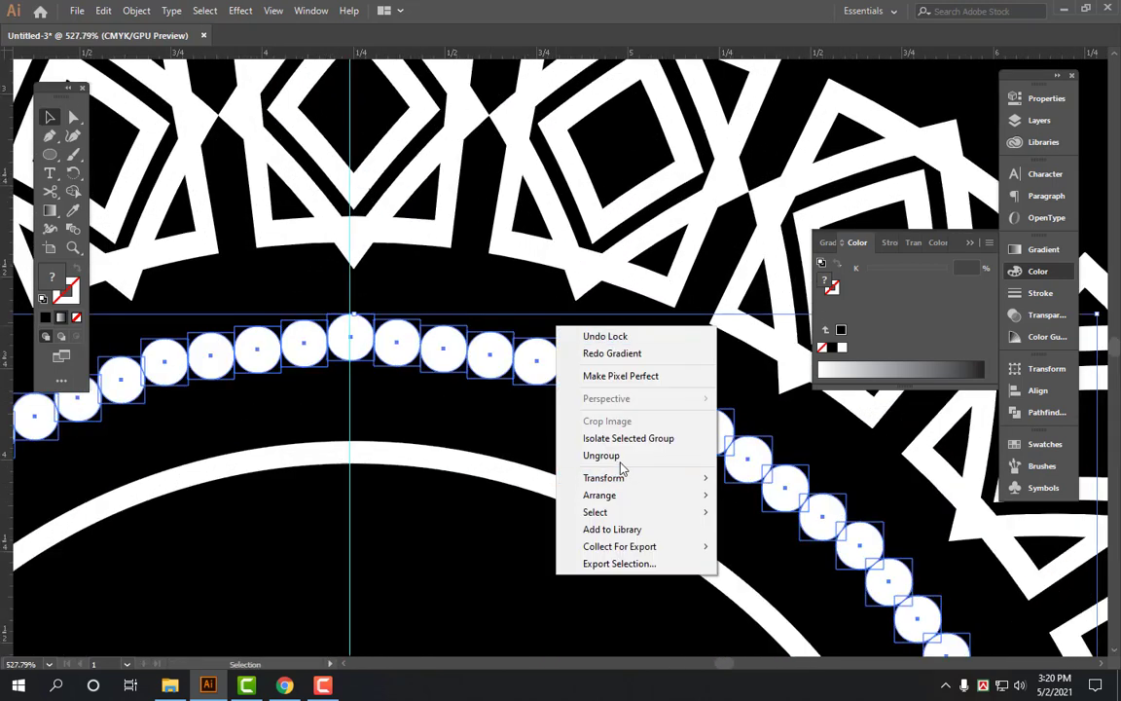
left_click(563, 416)
left_click(495, 284)
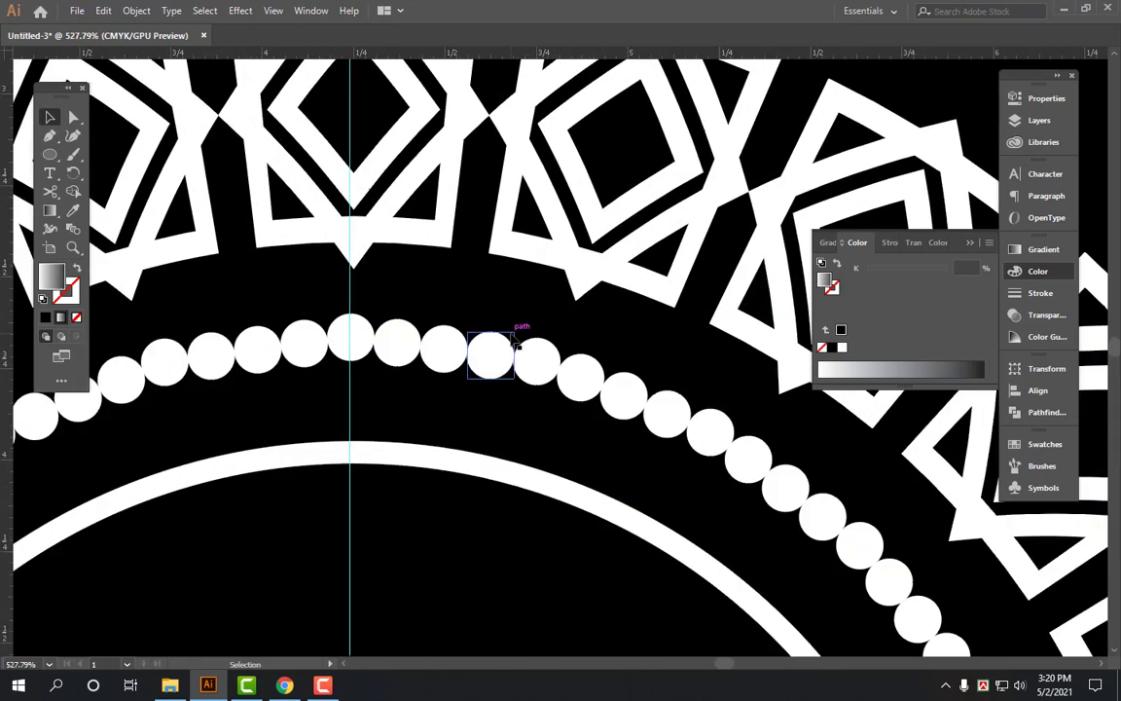
left_click(515, 346)
Test-move a single dot and undo, ungroup it, then select all at 100% zoom.
key("a")
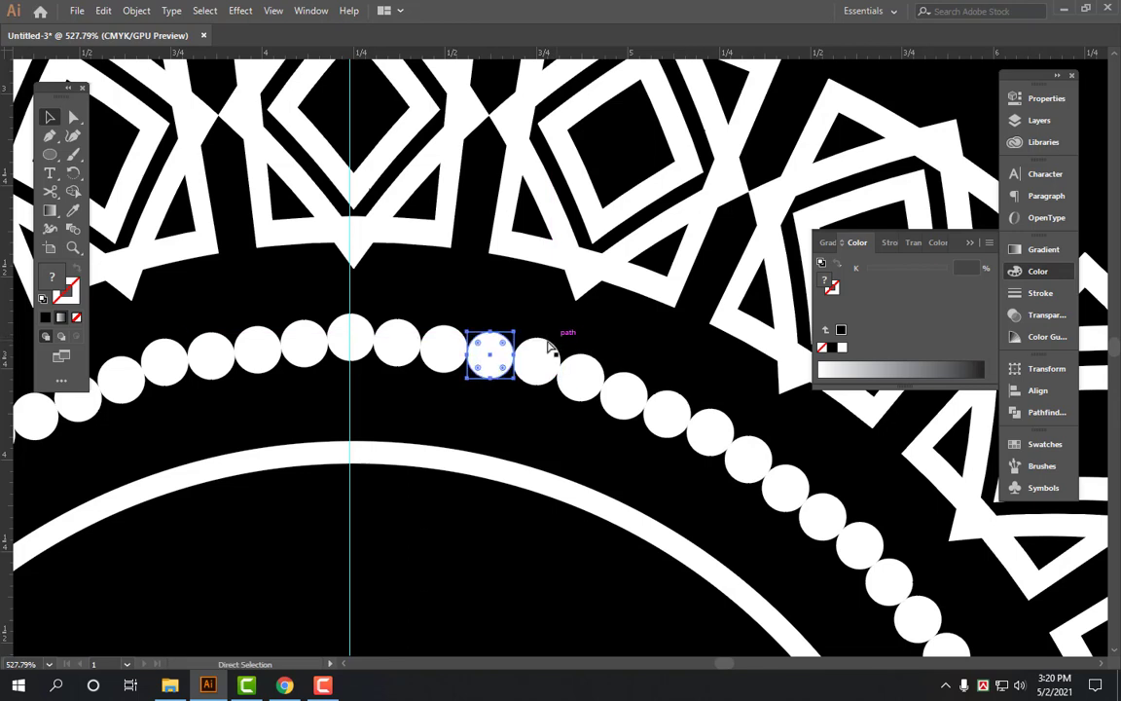
scroll(533, 355, "up", 5)
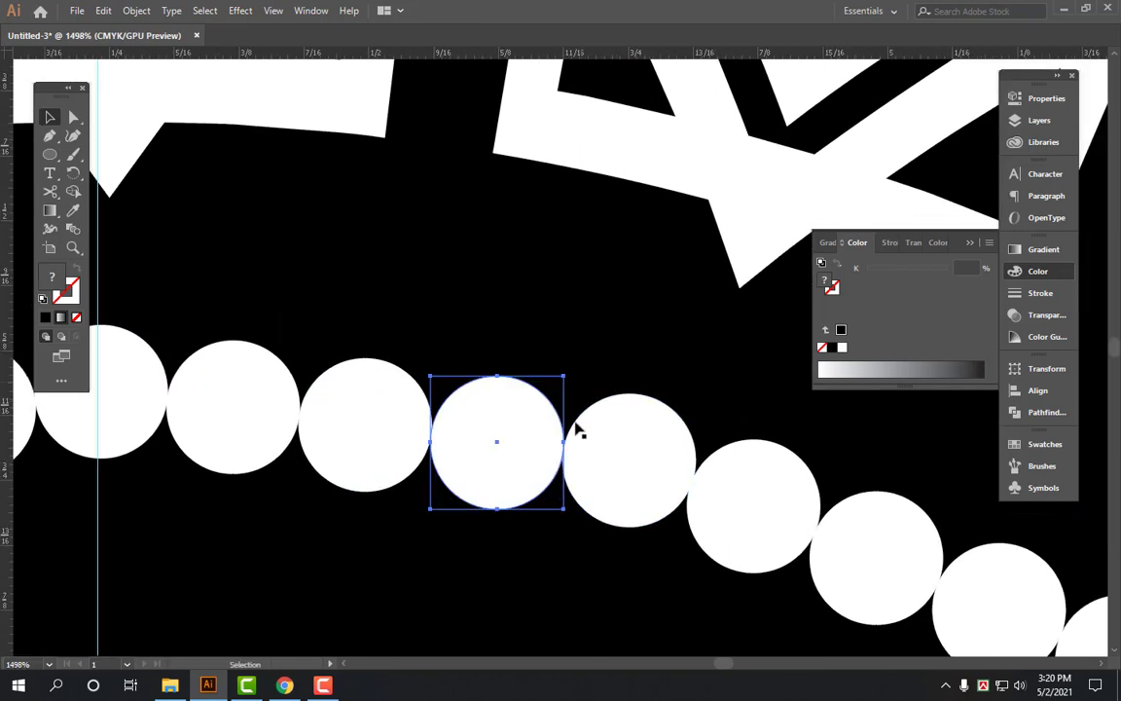
key("v")
mouse_move(518, 412)
left_mouse_down()
mouse_move(541, 496)
mouse_move(538, 480)
left_mouse_up()
key("ctrl+z")
right_click(516, 433)
left_click(562, 305)
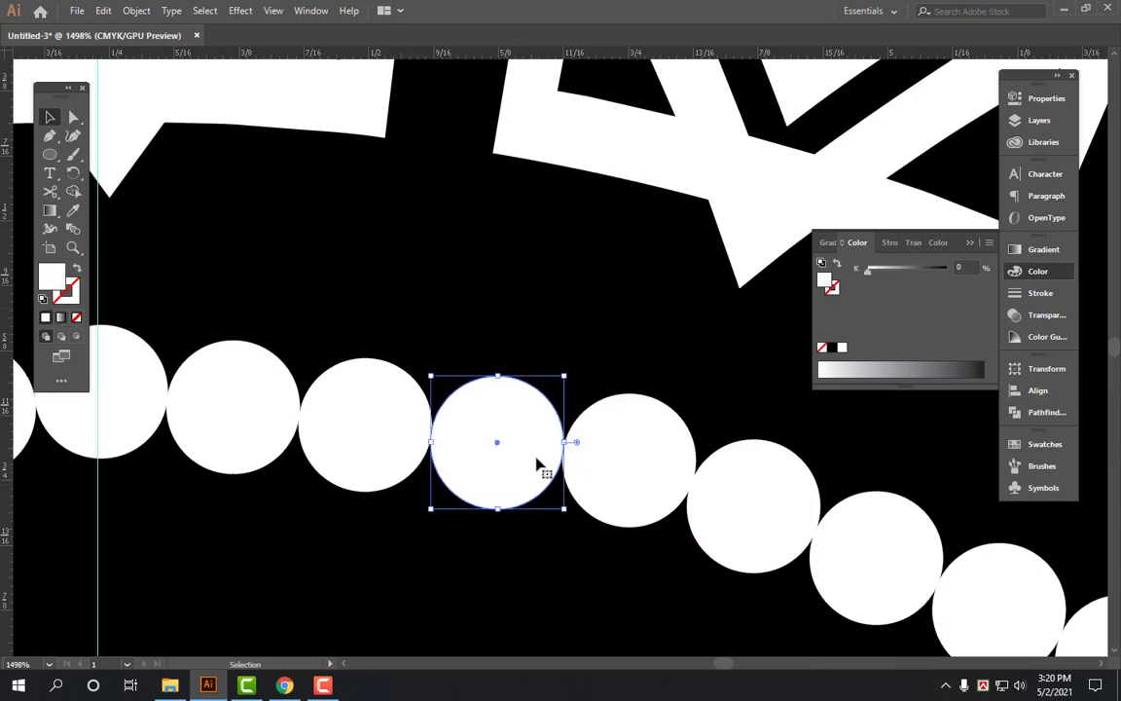
key("ctrl+a")
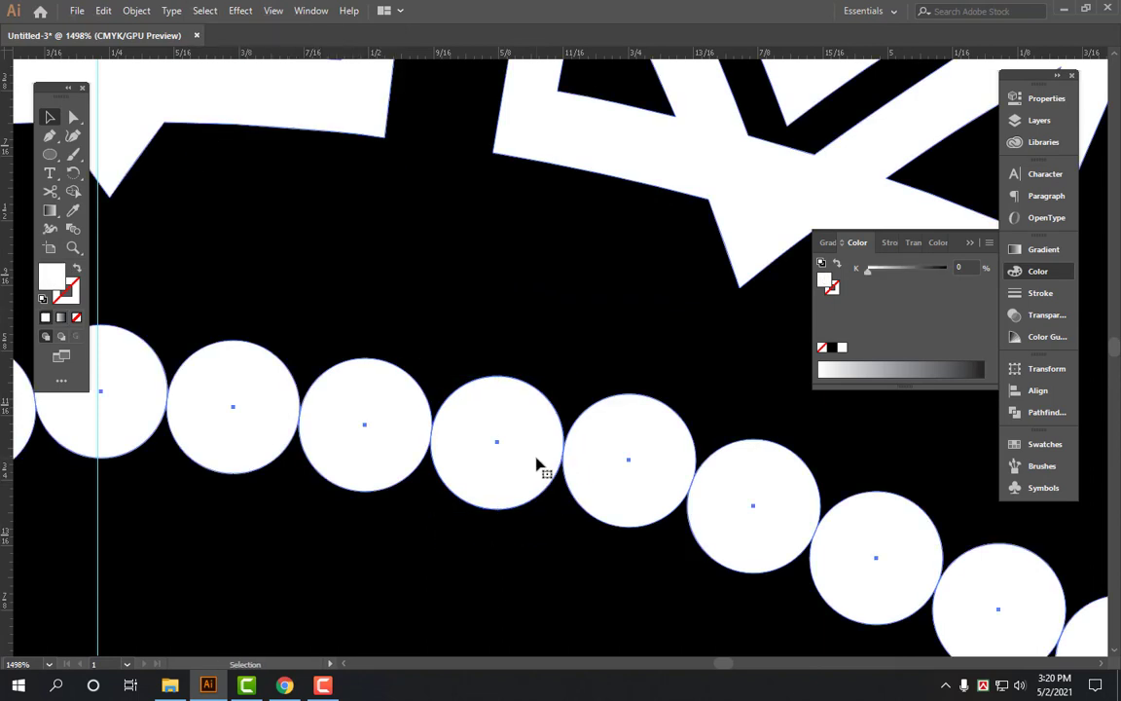
key("ctrl+1")
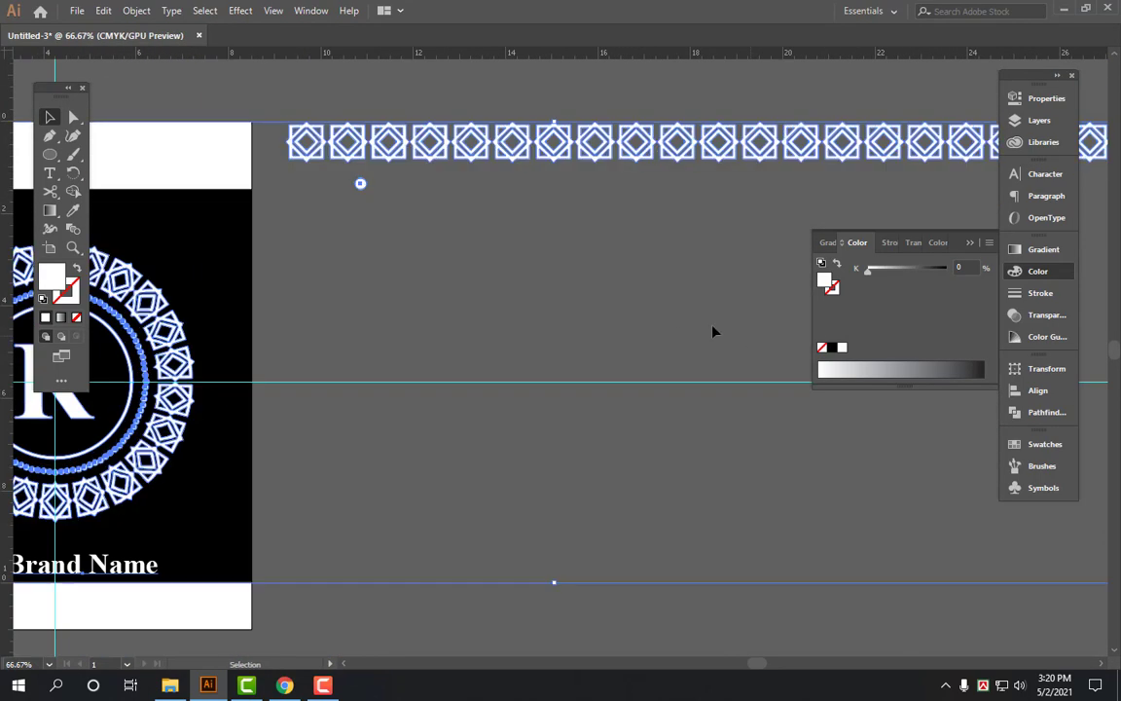
Remove the emblem, text and pattern to isolate the dotted circle, then restore everything.
key("ctrl+minus")
mouse_move(513, 248)
left_mouse_down()
mouse_move(599, 178)
mouse_move(505, 275)
left_mouse_up()
key("Delete")
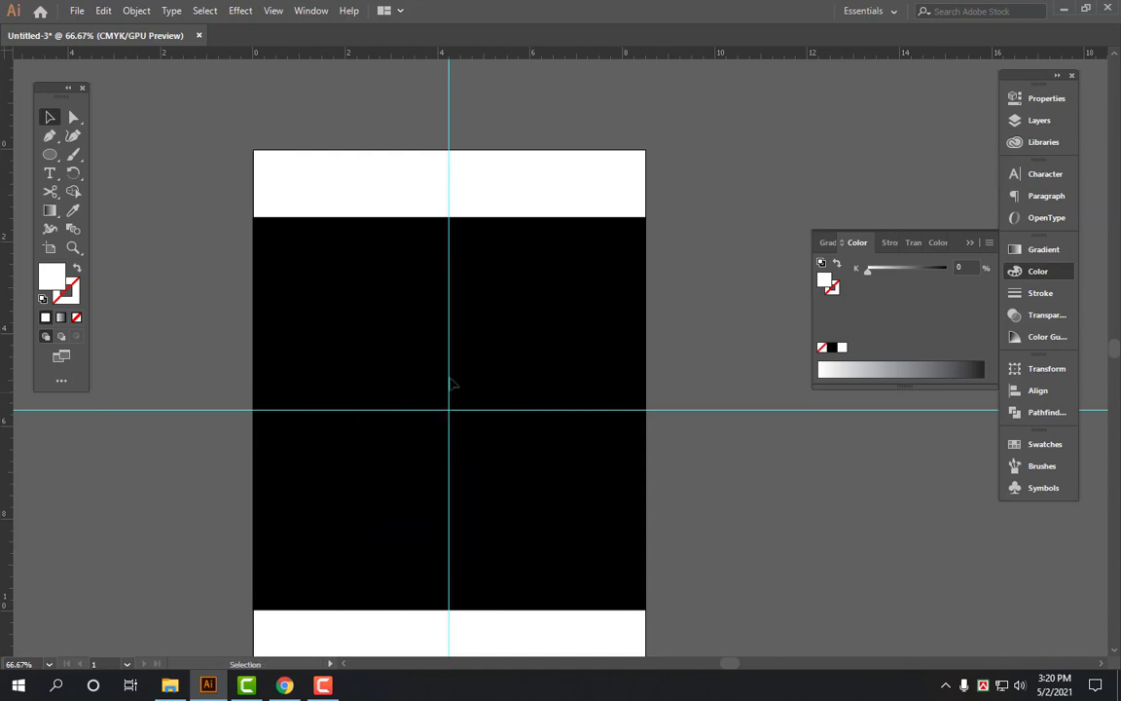
key("ctrl+f")
key("ctrl+z")
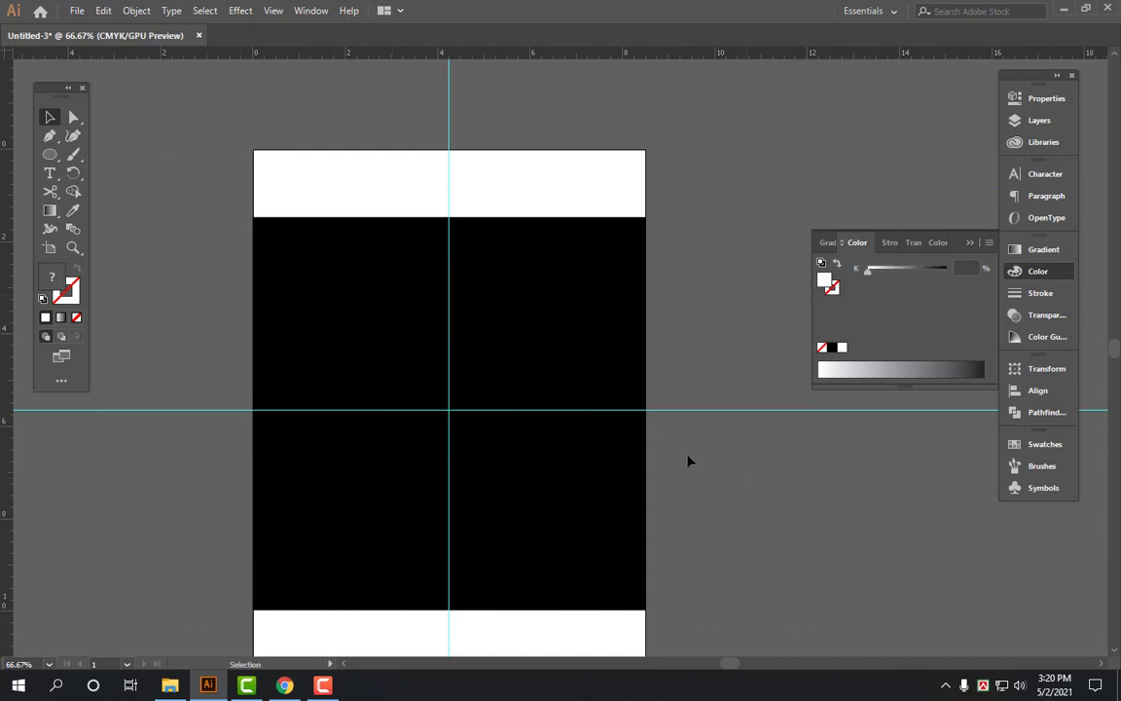
key("ctrl+f")
key("ctrl+z")
key("ctrl+f")
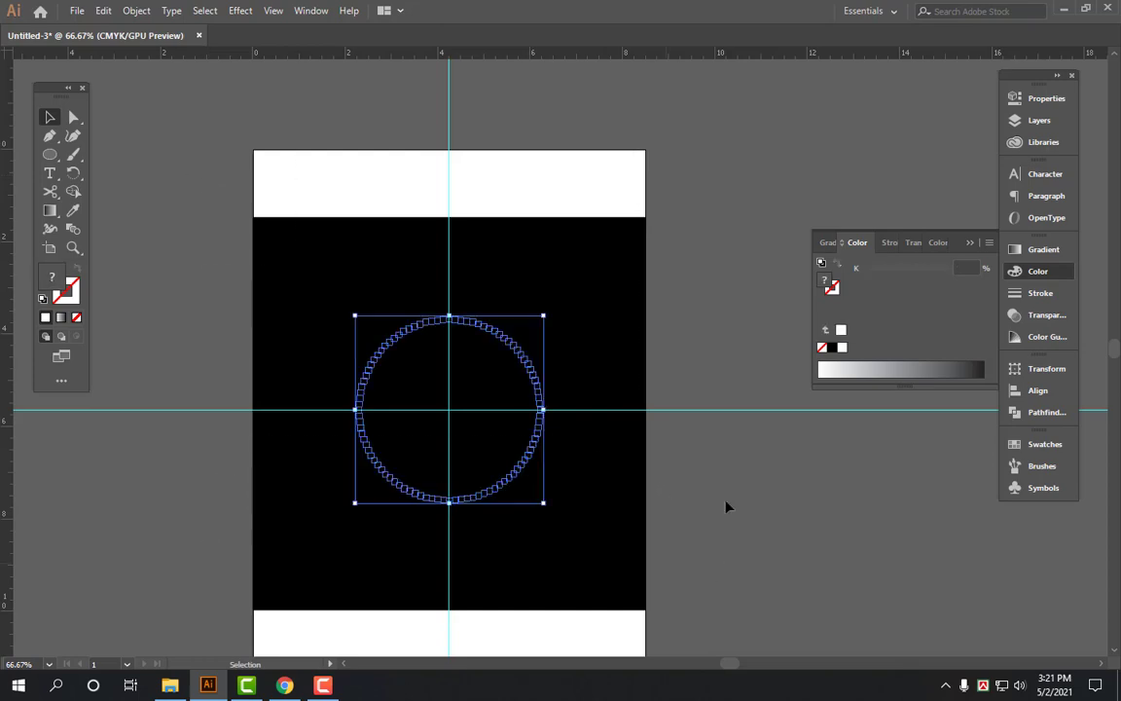
key("ctrl+z")
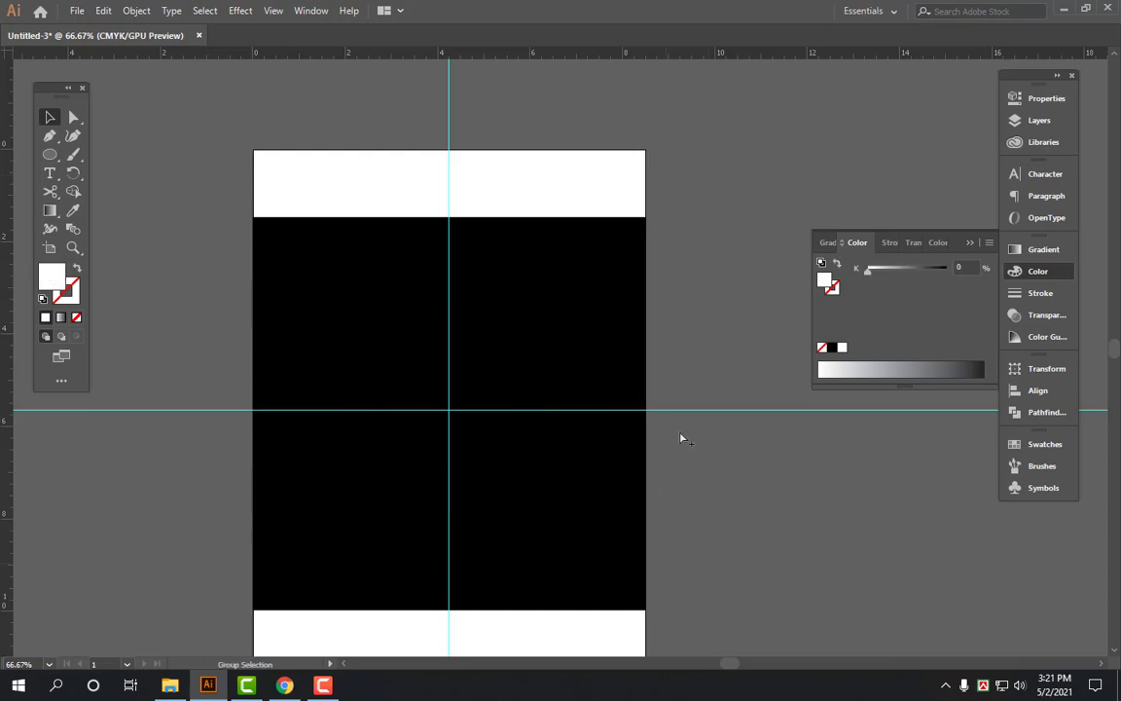
key("ctrl+z")
left_click(746, 505)
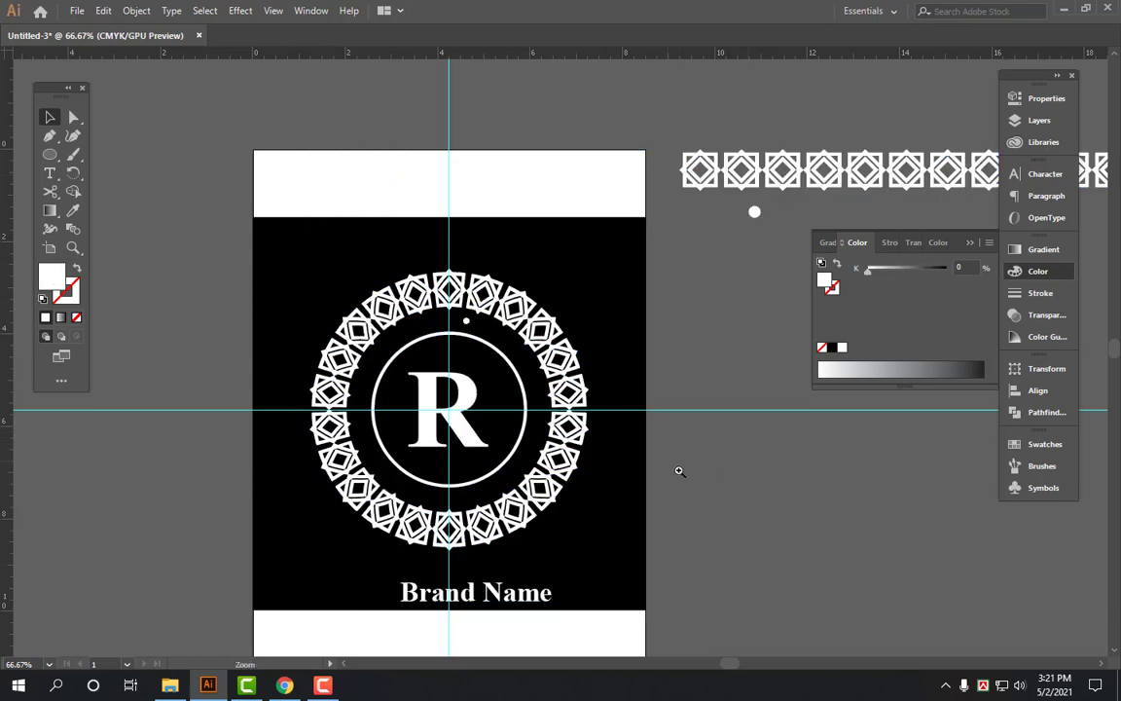
Select the emblem's border and R, remove them to check the ring, then restore.
left_click_drag(679, 471, 690, 500)
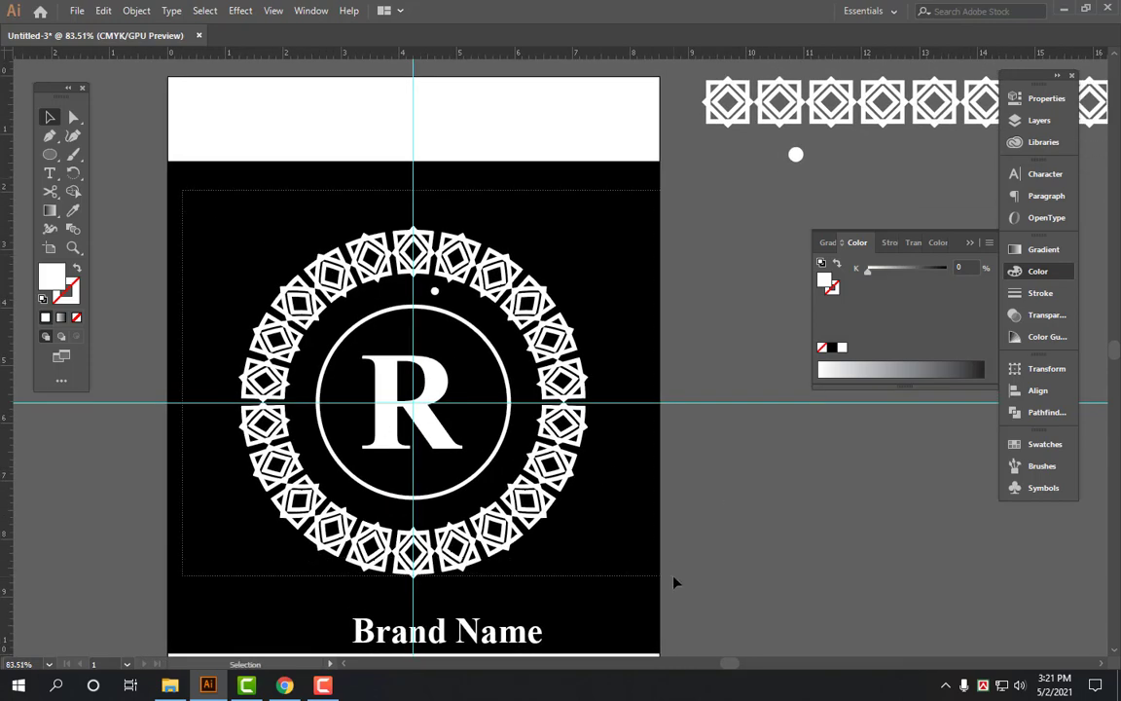
left_click_drag(674, 582, 570, 526)
left_click_drag(370, 360, 399, 360)
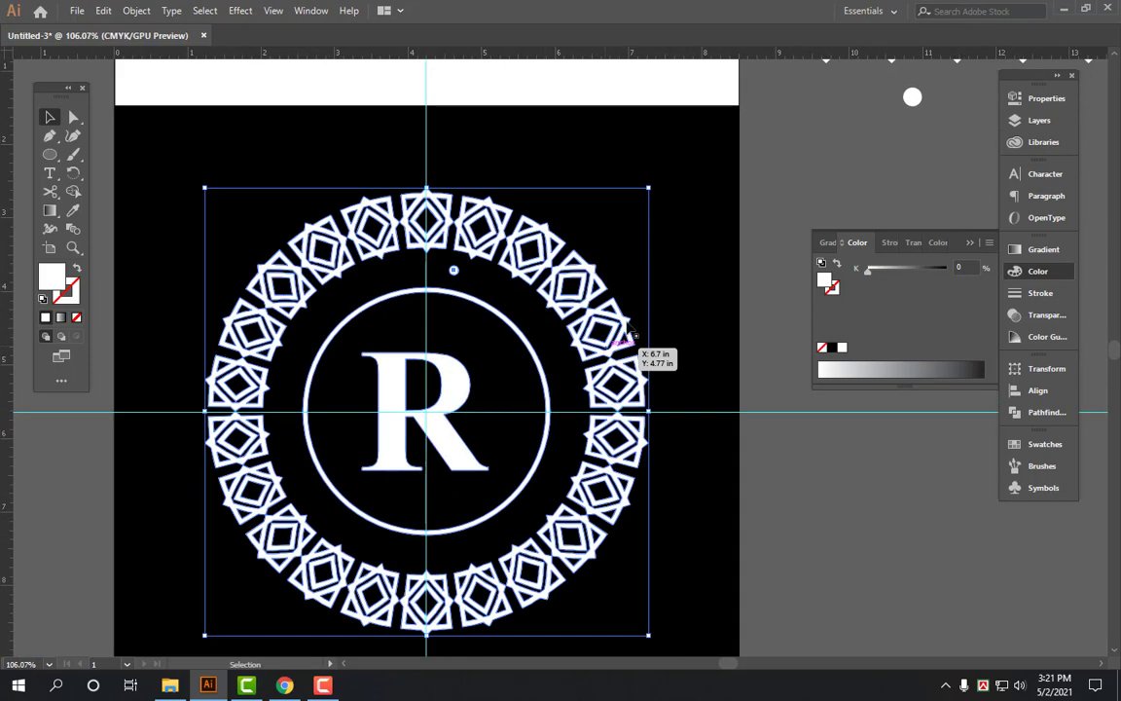
key("Delete")
key("ctrl+z")
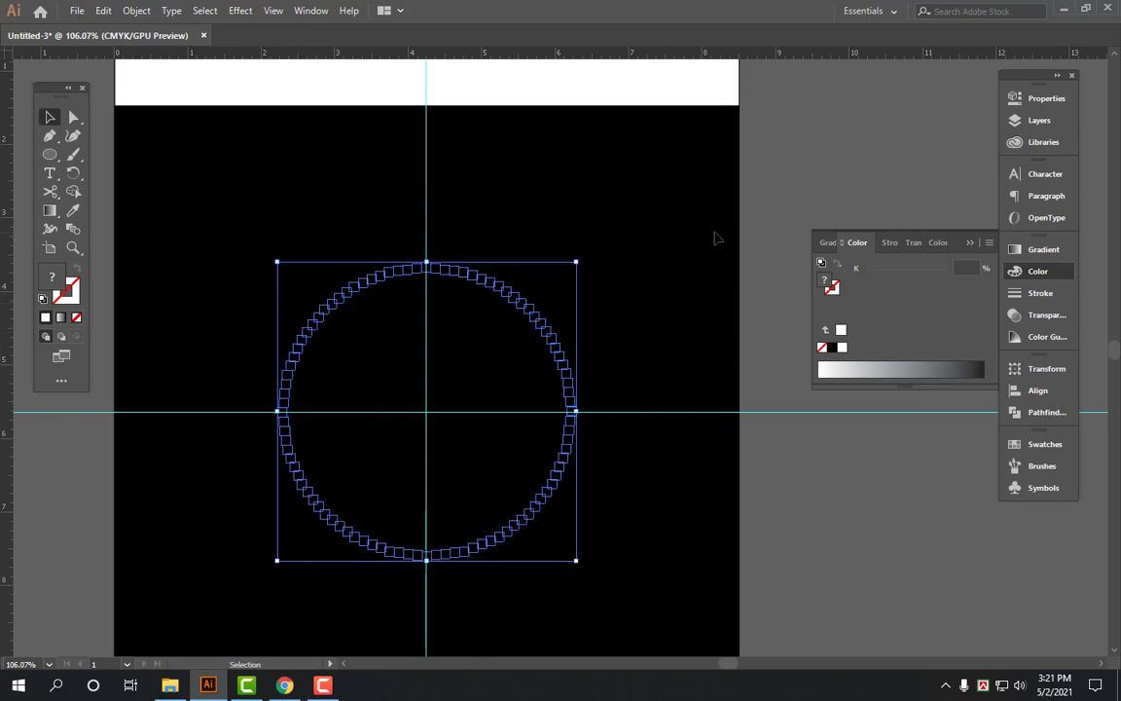
key("Delete")
key("ctrl+z")
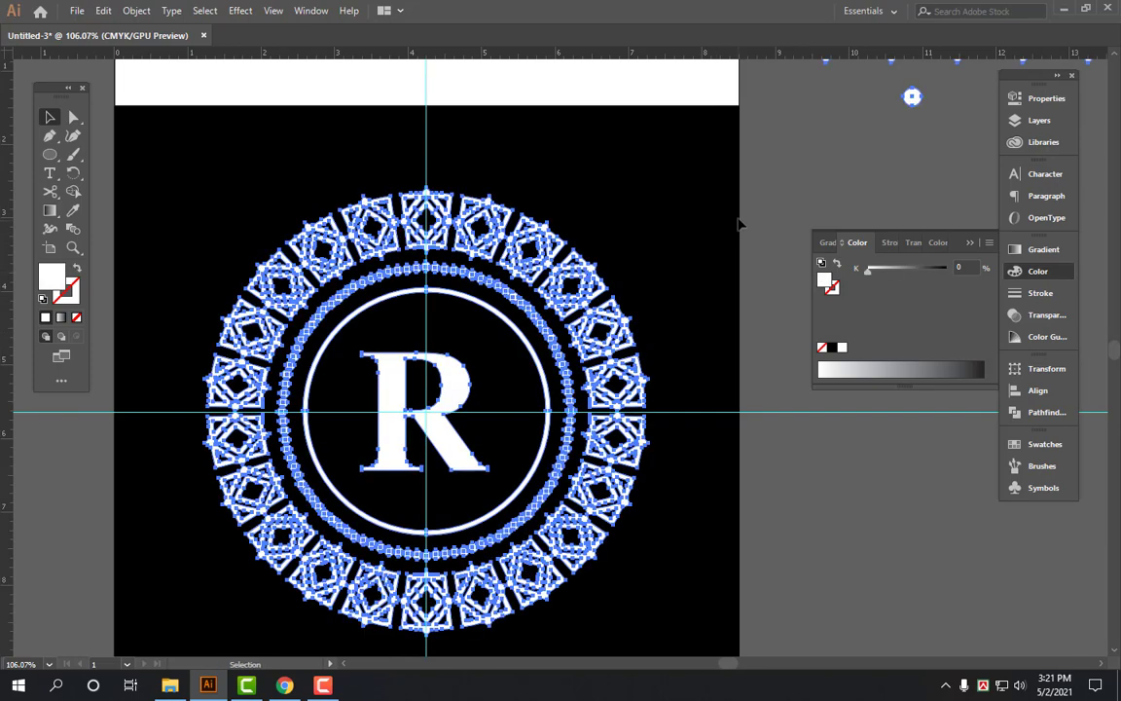
left_click(738, 224)
Direct-select individual ring dots and check their context menu options.
key("a")
left_click(550, 302)
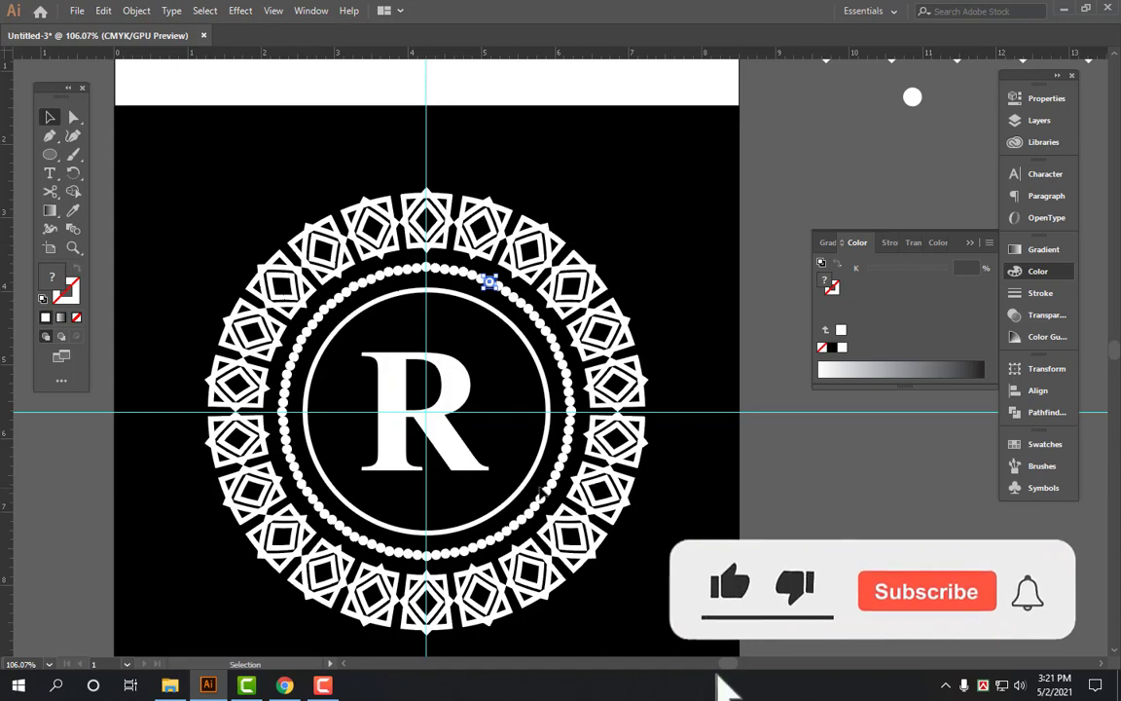
scroll(400, 463, "up", 2)
key("ctrl+a")
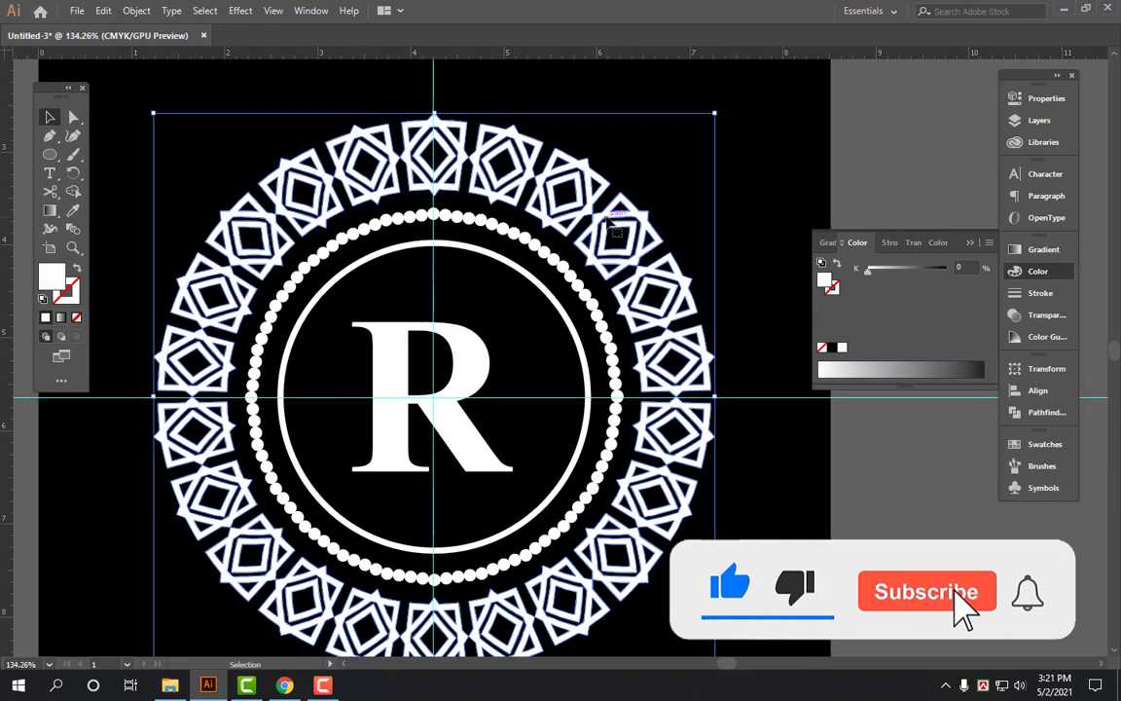
scroll(464, 184, "up", 2)
scroll(464, 184, "up", 1)
left_click(499, 259)
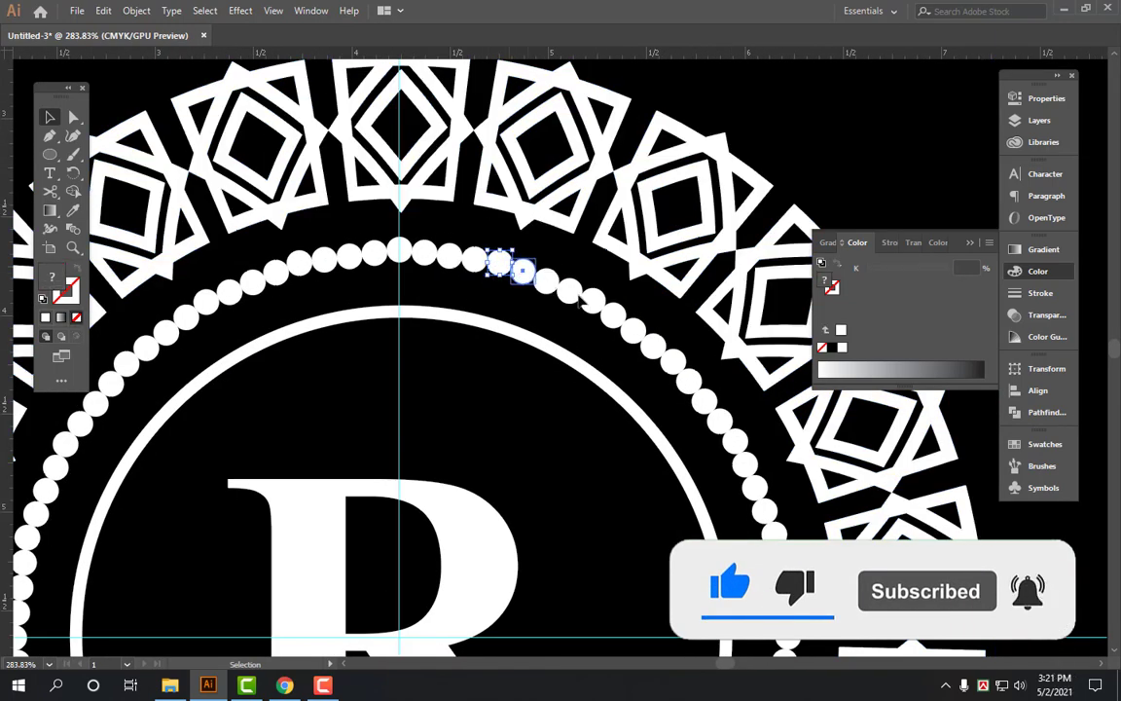
right_click(513, 235)
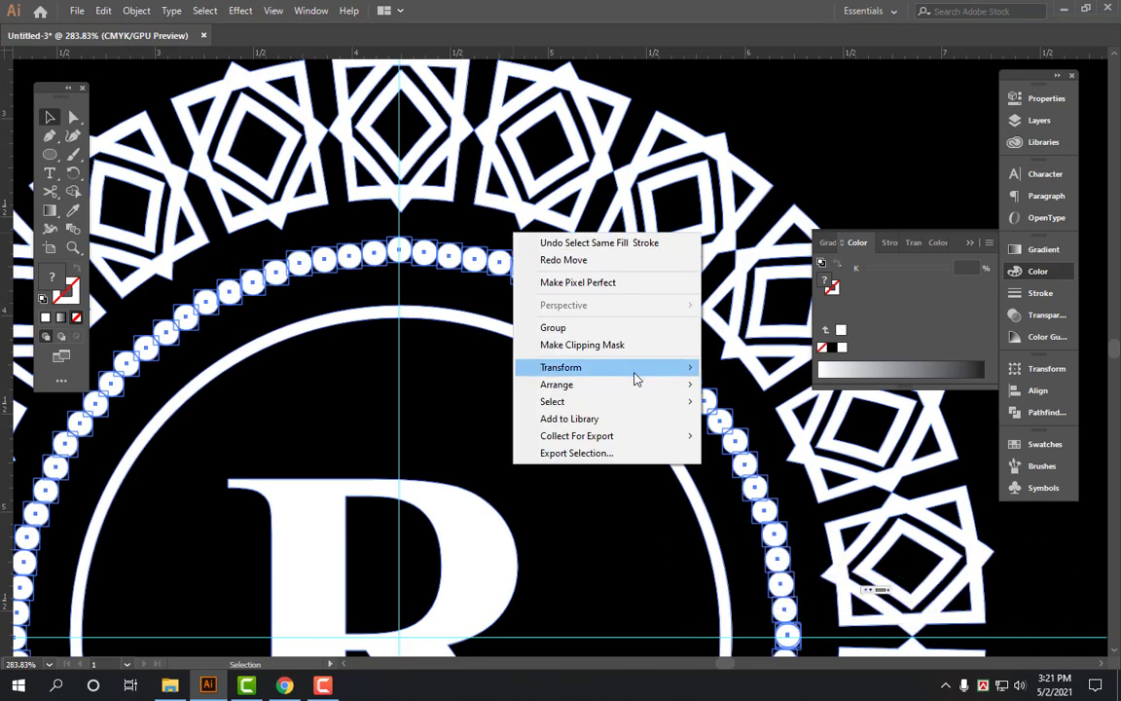
left_click(832, 98)
Check the emblem and black background selections, ending with the dotted inner ring selected.
left_click(533, 275)
scroll(533, 274, "down", 3)
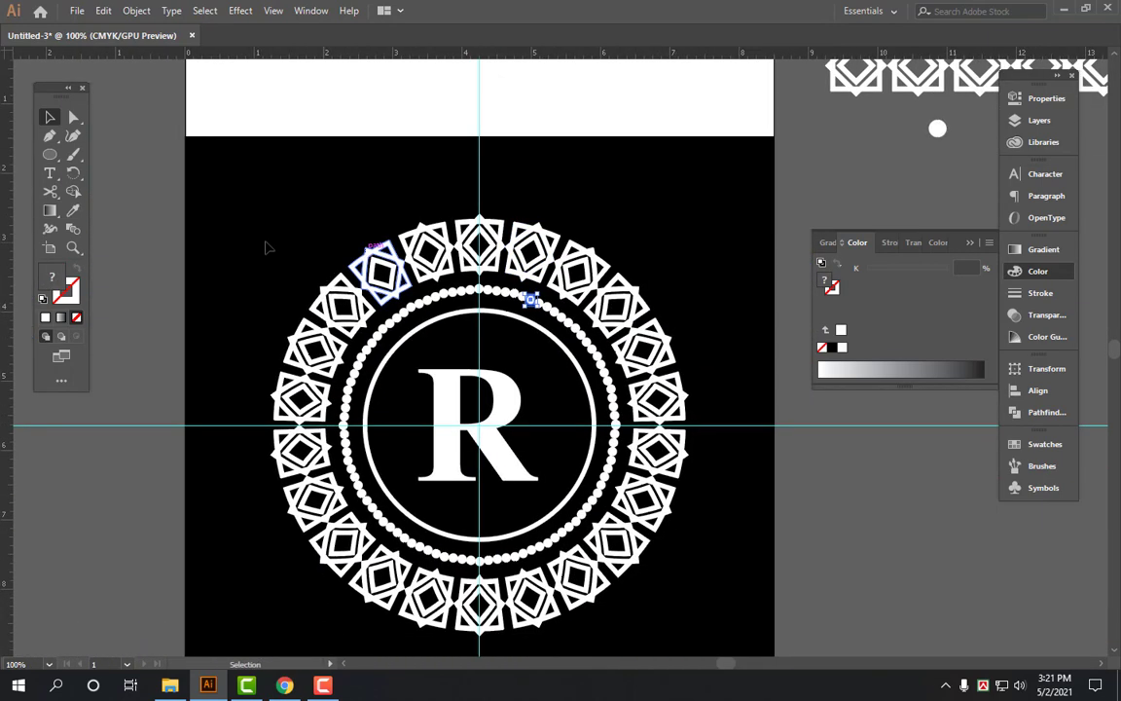
left_click_drag(195, 232, 743, 570)
left_click(675, 464)
scroll(675, 463, "up", 1)
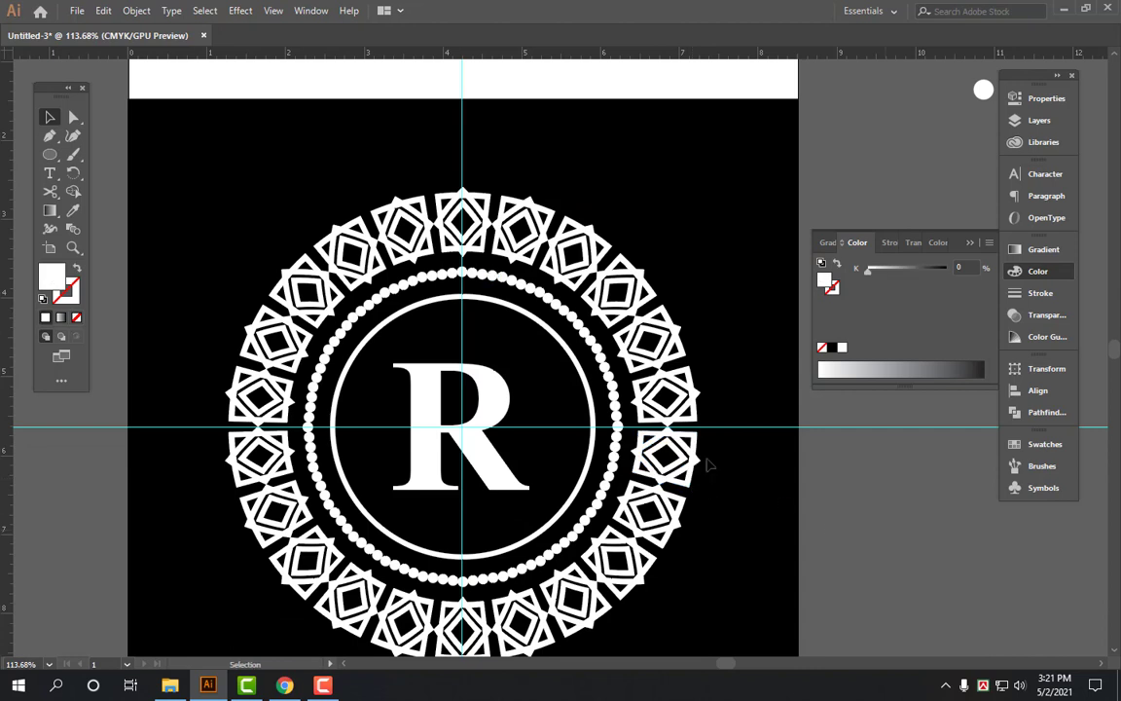
left_click(628, 413)
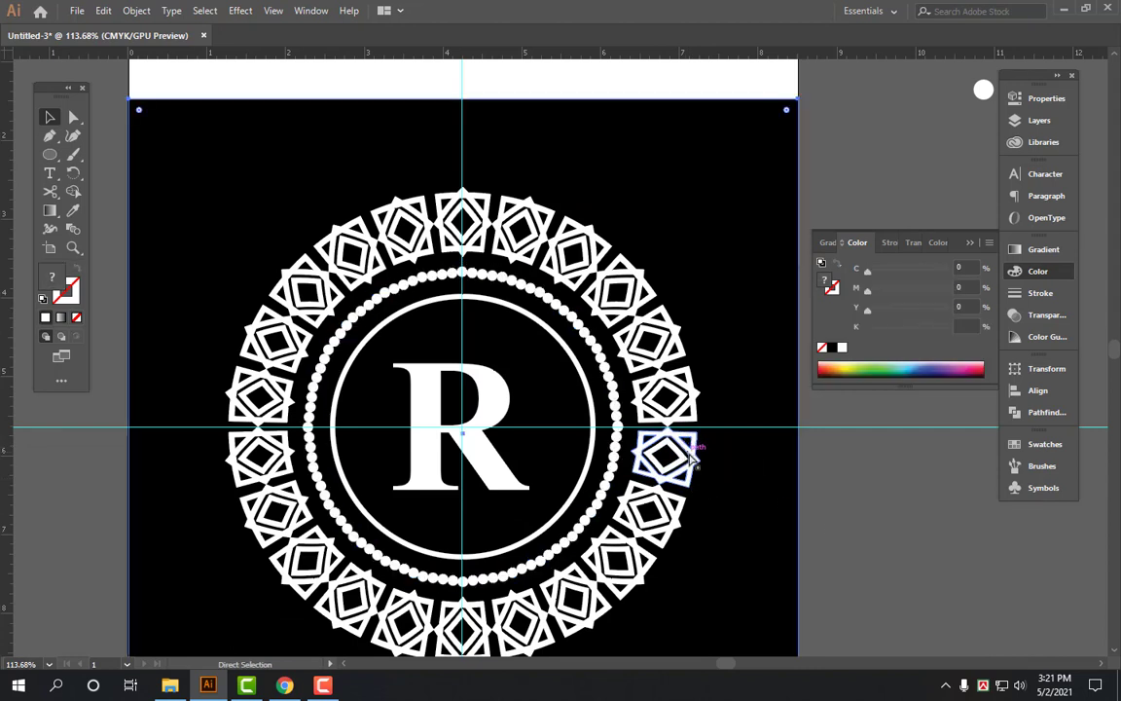
left_click(847, 496)
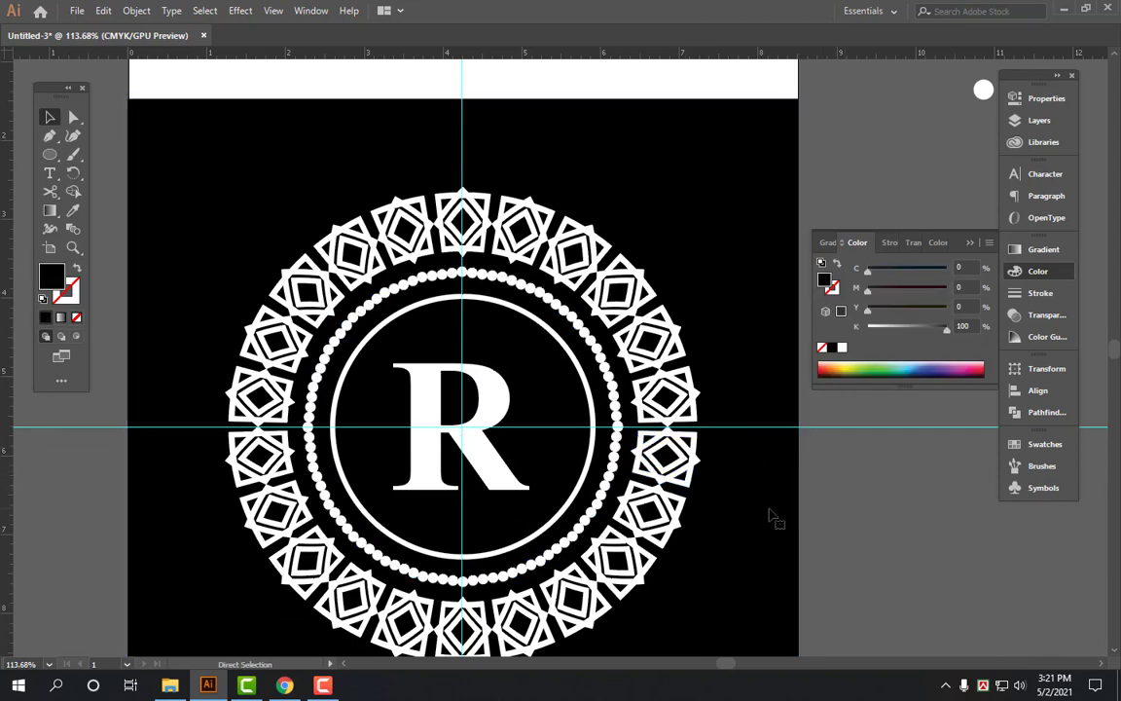
left_click(643, 351)
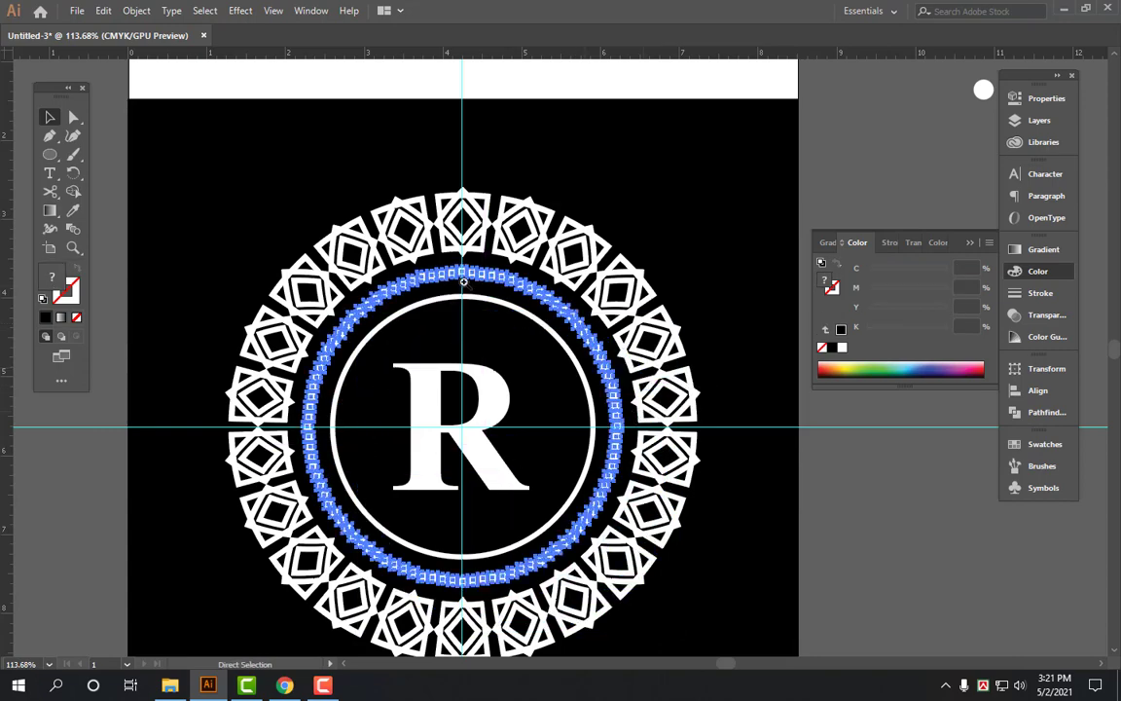
scroll(464, 280, "up", 4)
right_click(513, 226)
left_click(588, 353)
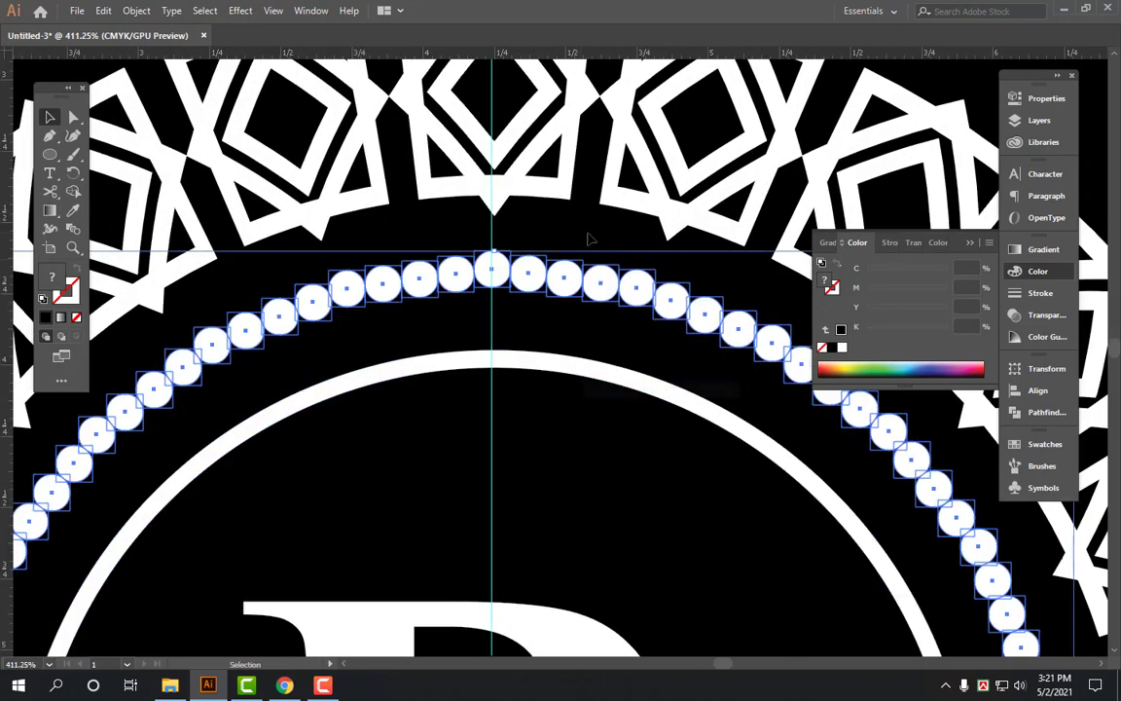
scroll(588, 234, "down", 2)
scroll(589, 234, "down", 2)
scroll(591, 253, "down", 2)
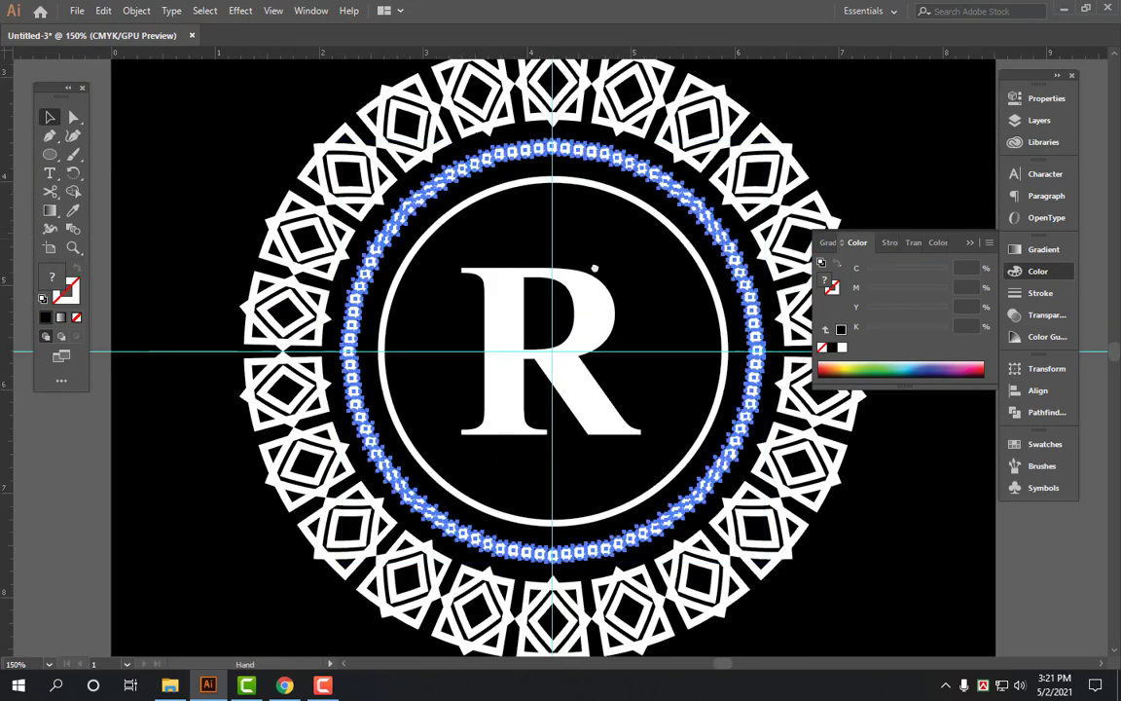
scroll(590, 292, "up", 2)
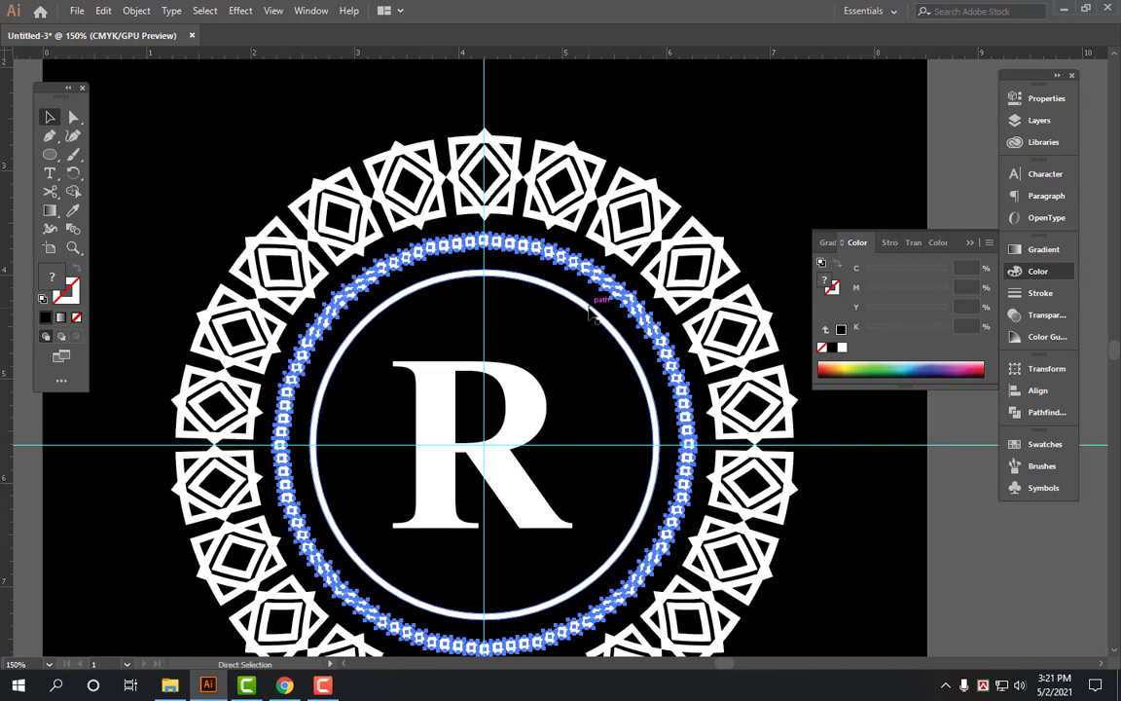
key("Delete")
scroll(603, 297, "down", 2)
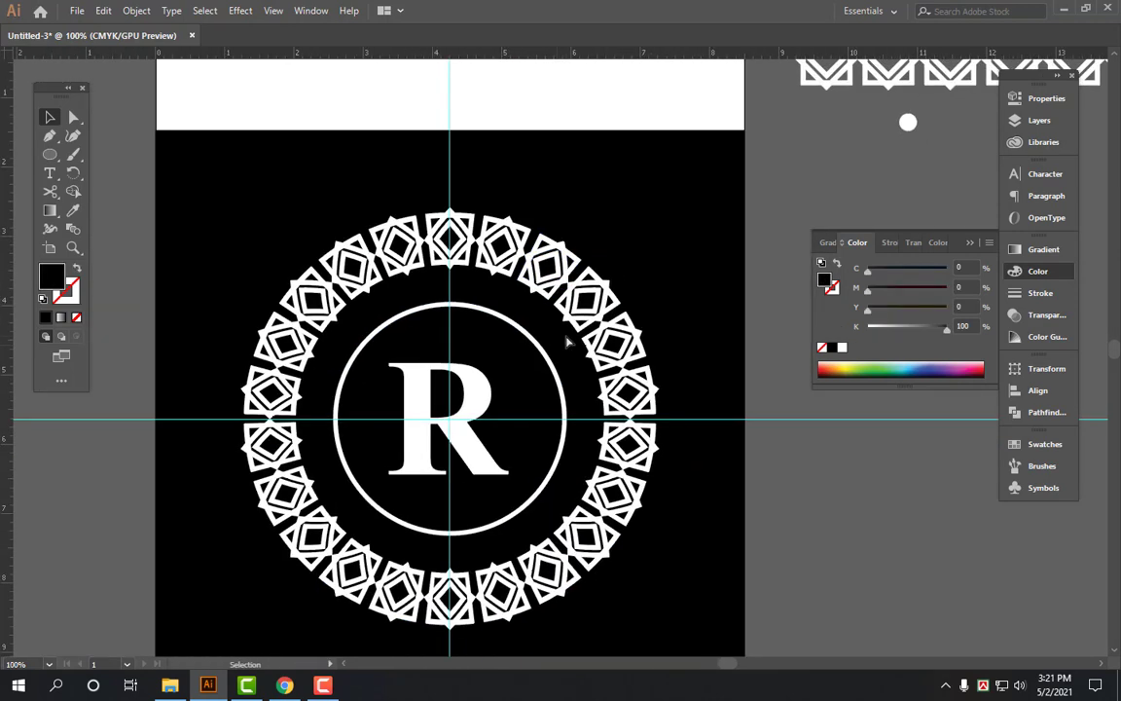
key("ctrl+a")
key("a")
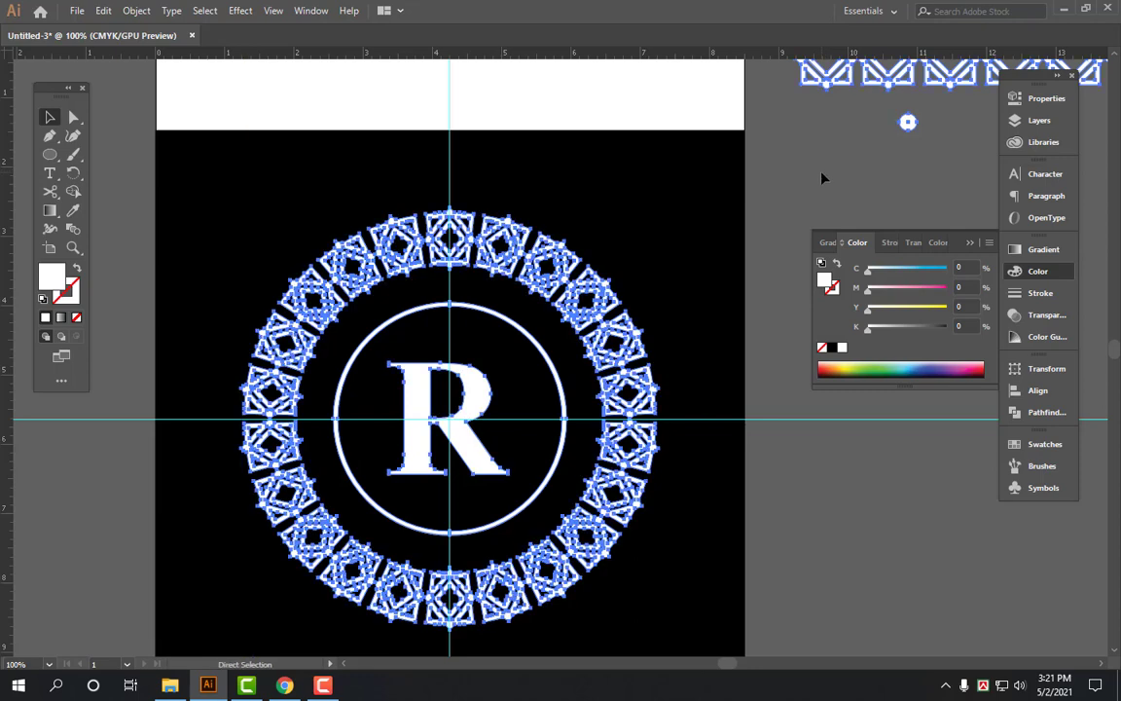
key("ctrl+shift+a")
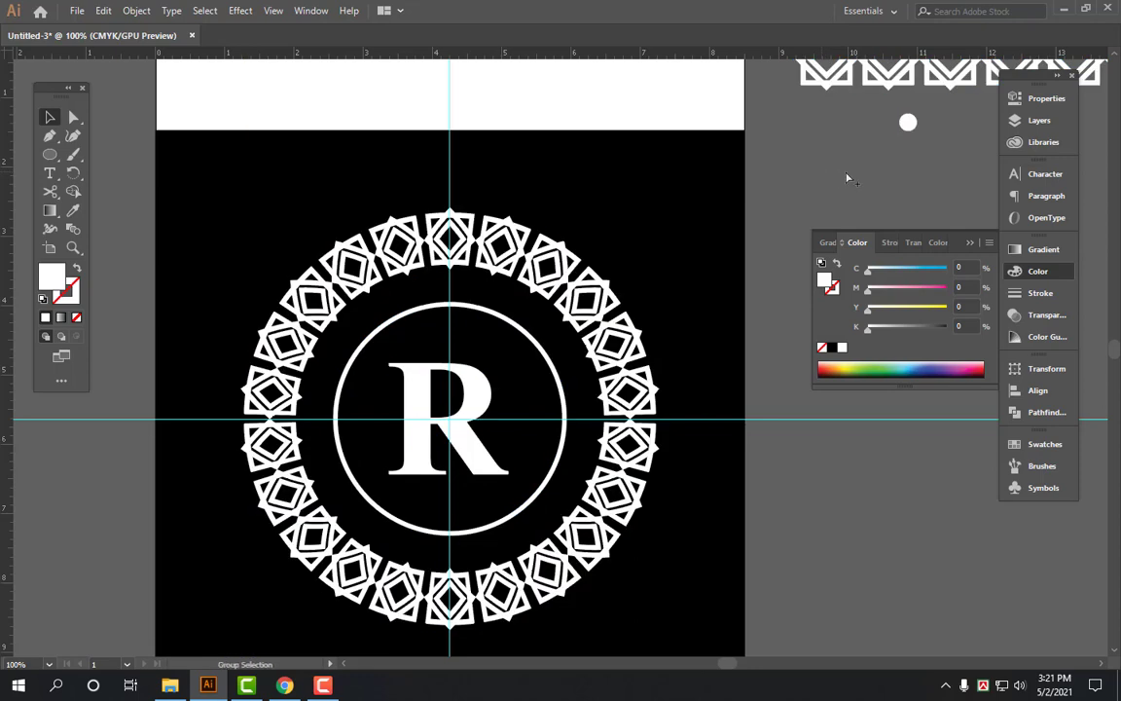
key("ctrl+z")
key("ctrl+shift+a")
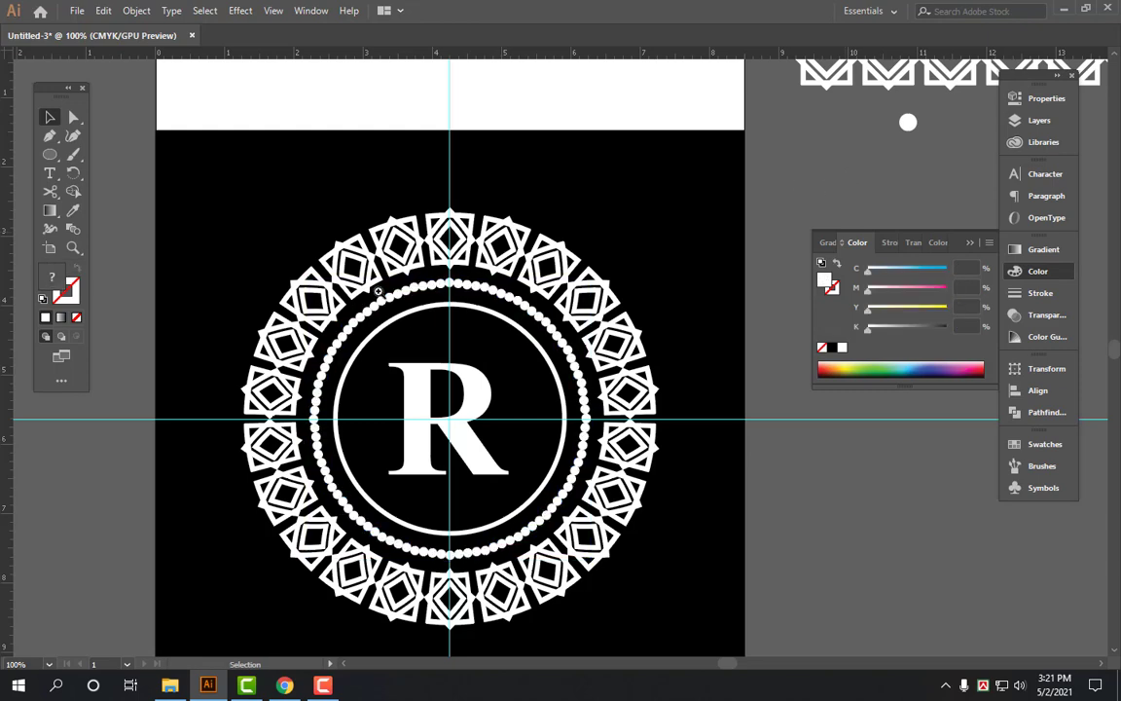
scroll(379, 291, "up", 5)
left_click(605, 280)
right_click(597, 255)
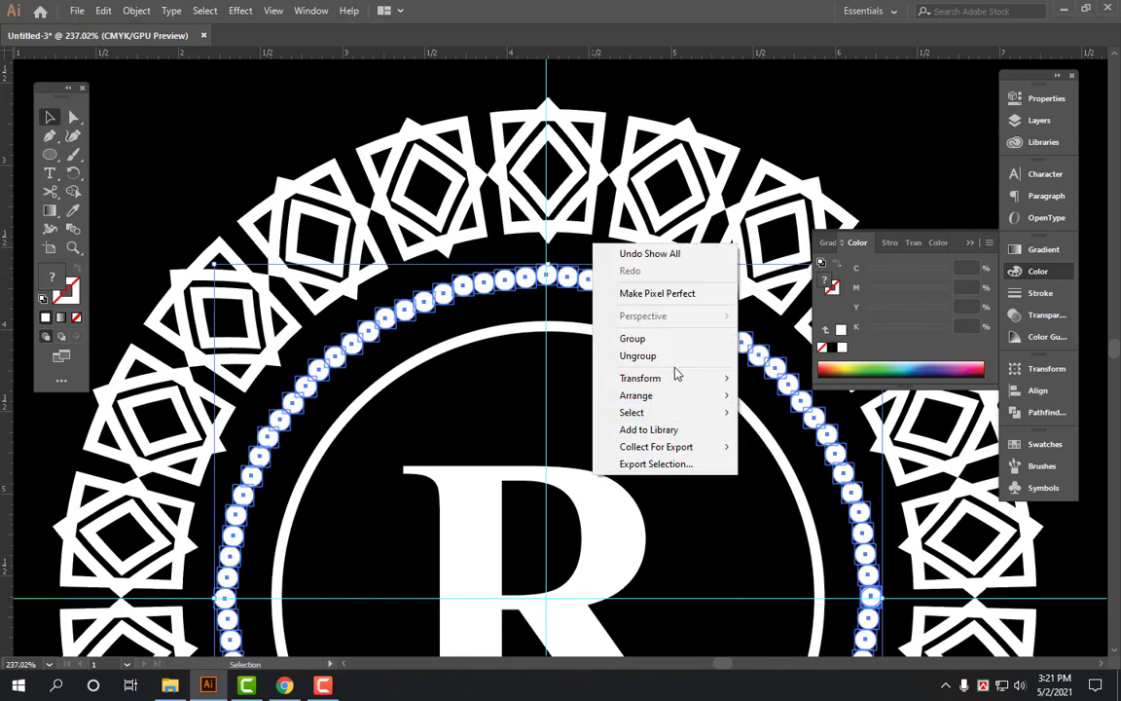
left_click(637, 355)
left_click(616, 268)
right_click(595, 274)
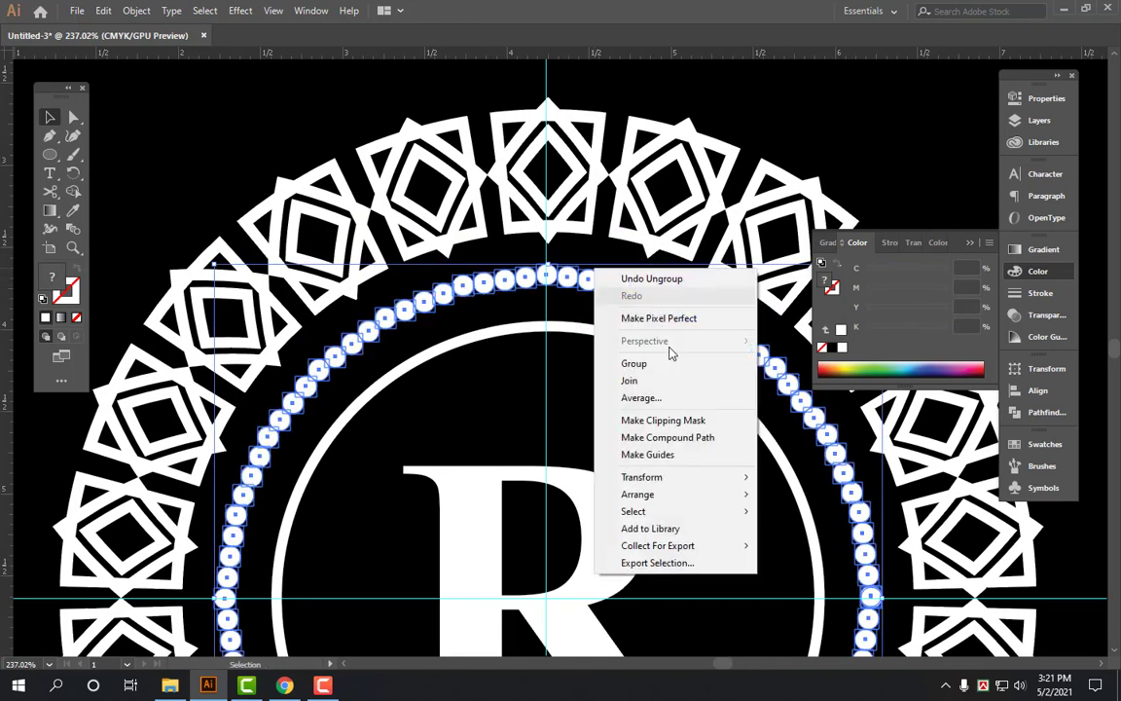
left_click(640, 236)
left_click(588, 279)
key("alt+s")
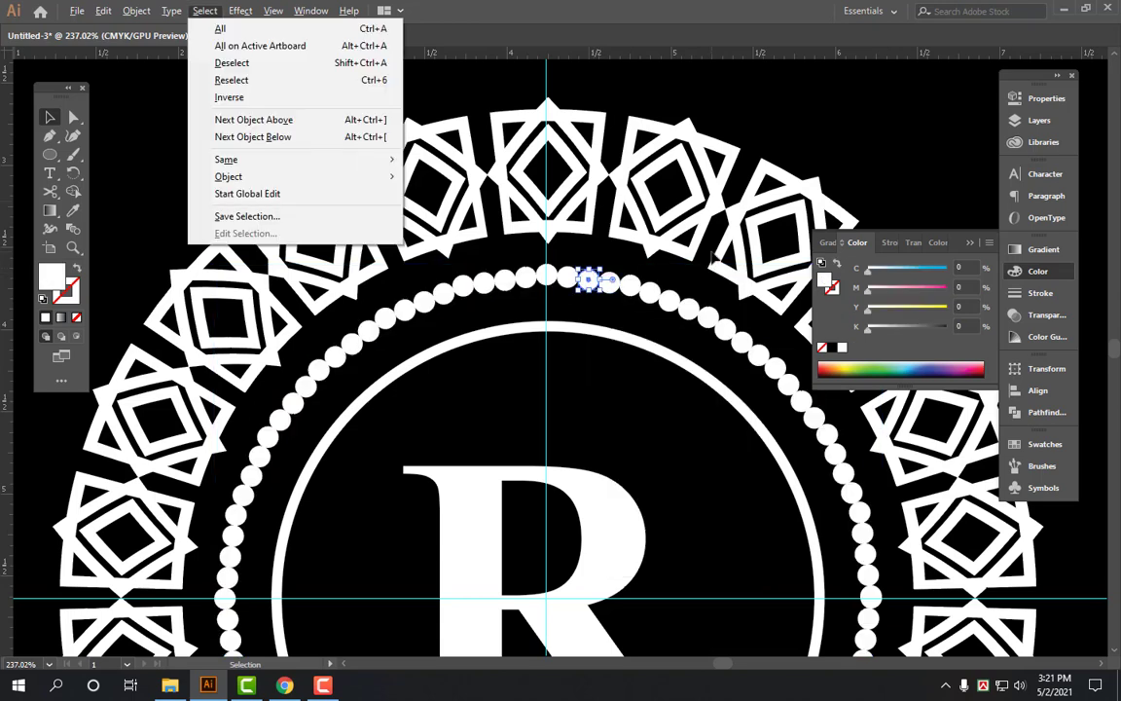
key("Escape")
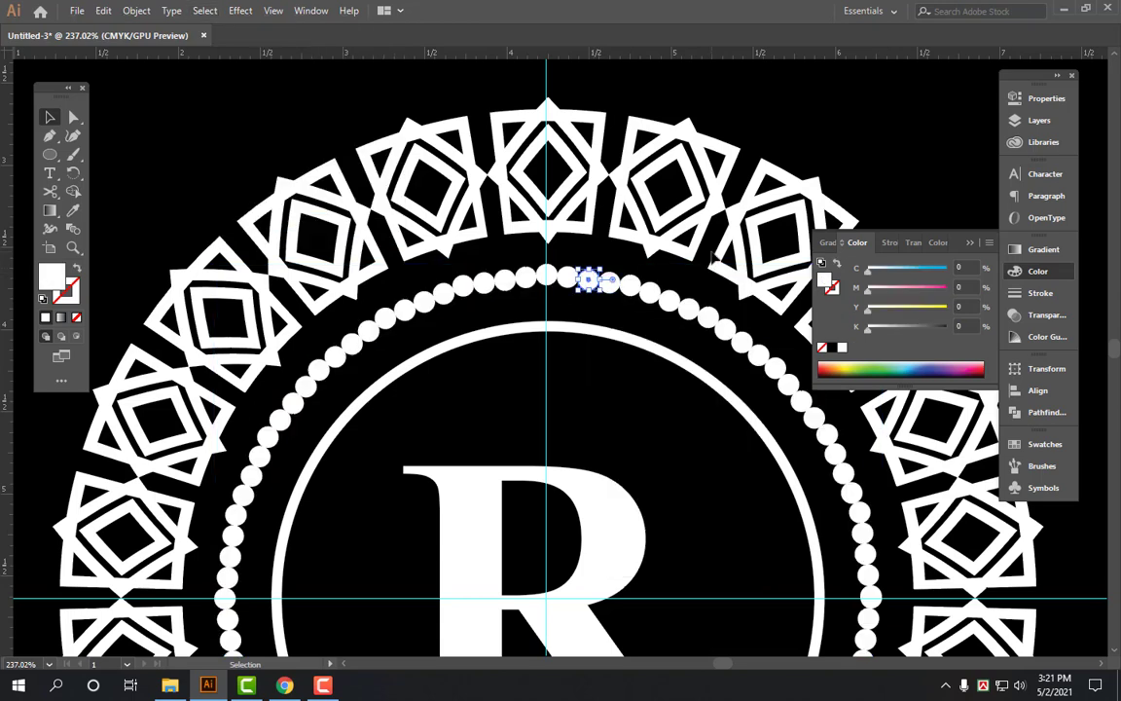
left_click(204, 11)
left_click(438, 243)
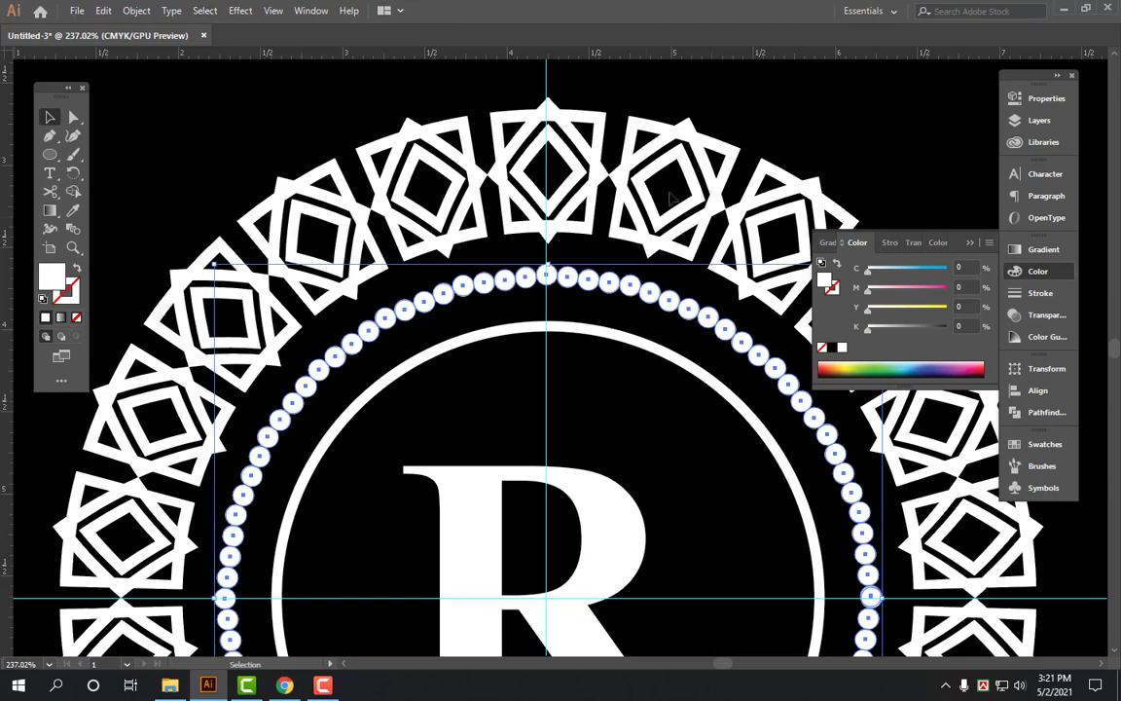
scroll(590, 389, "down", 2)
scroll(591, 391, "down", 5)
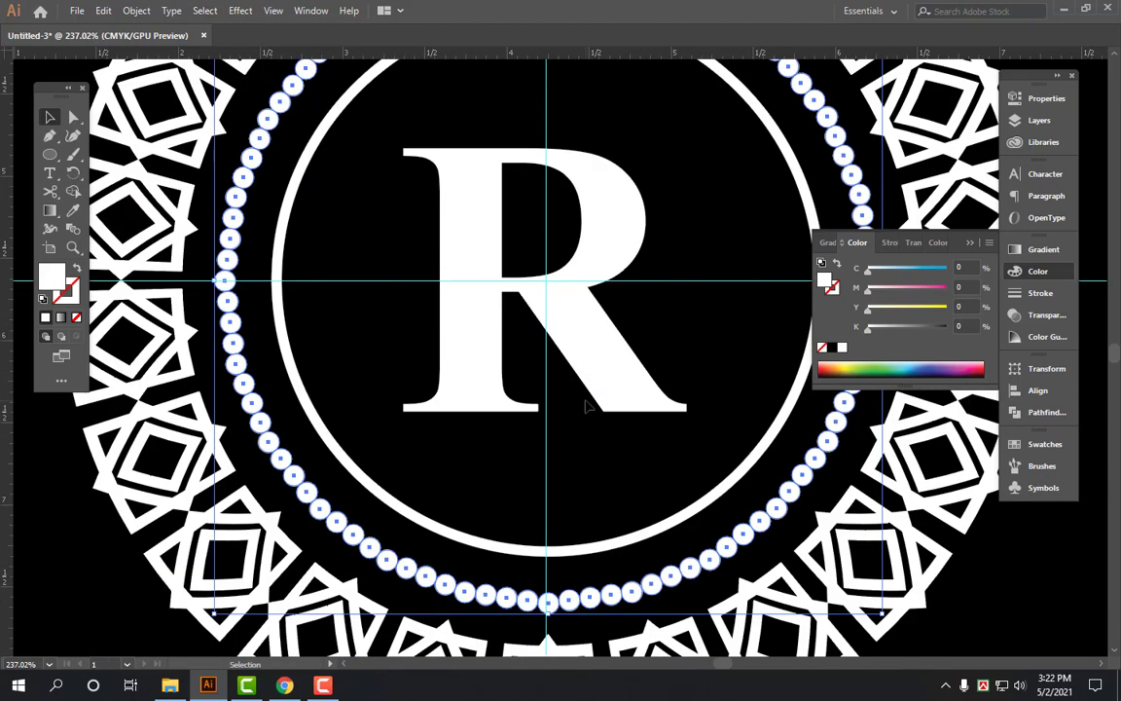
scroll(589, 399, "down", 2)
scroll(587, 407, "down", 1)
scroll(556, 248, "right", 3)
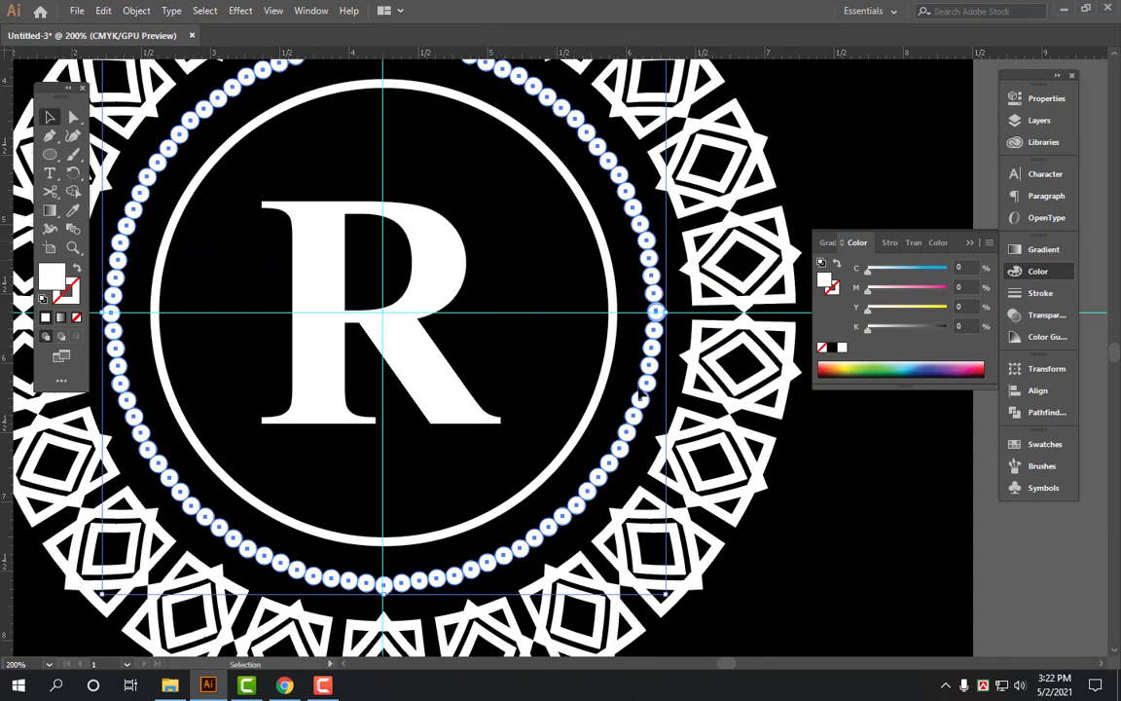
key("a")
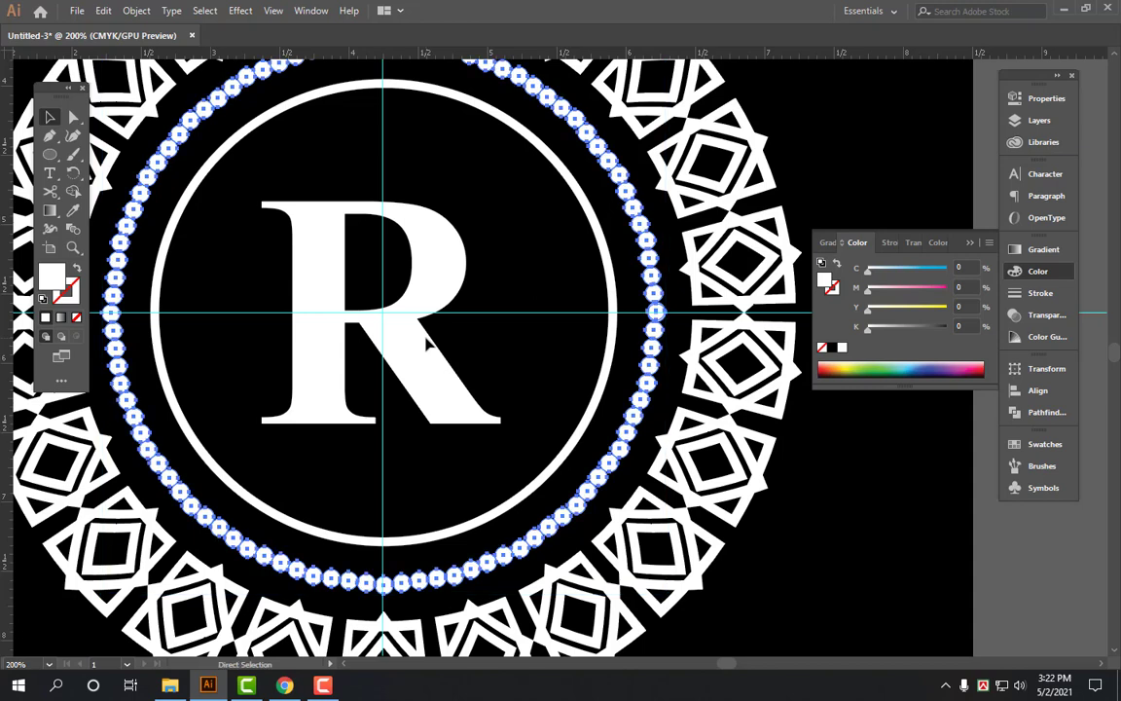
key("slash")
key("v")
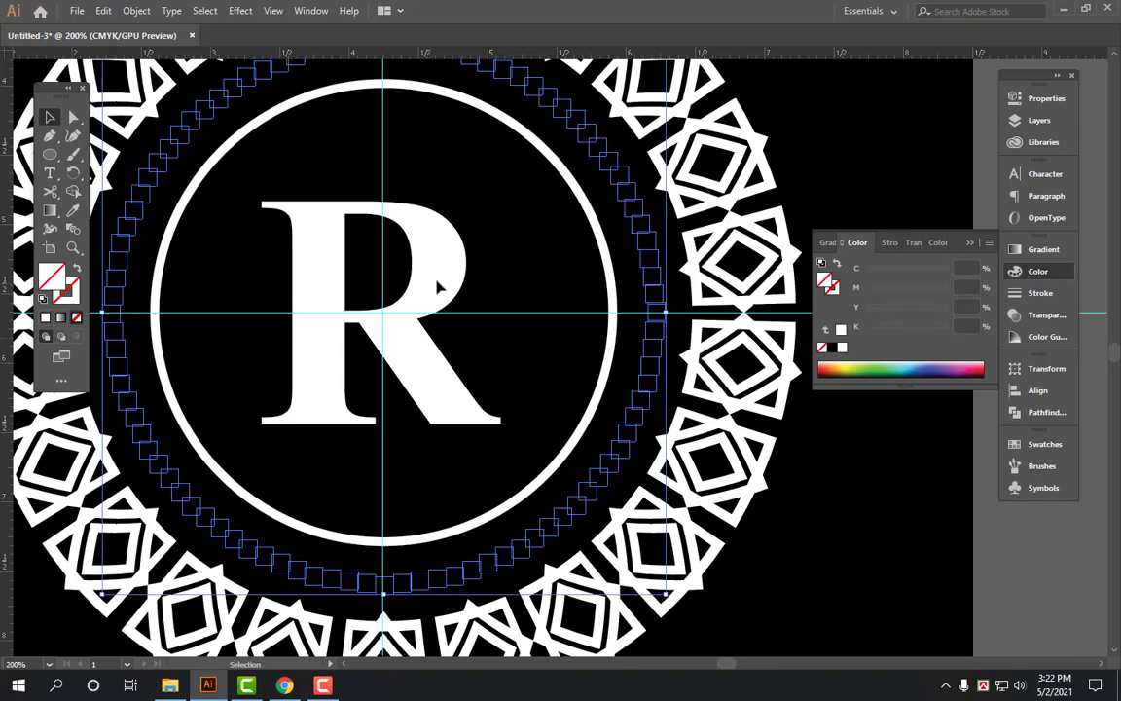
left_click(492, 300)
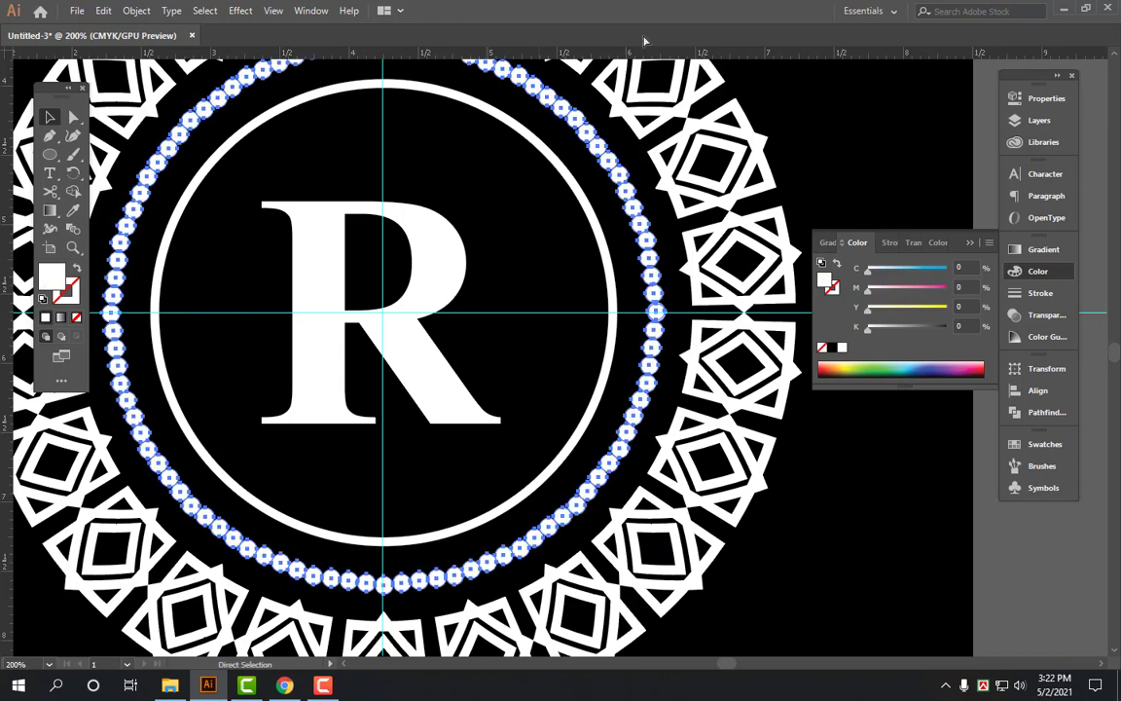
key("ctrl+0")
left_click_drag(572, 340, 497, 372)
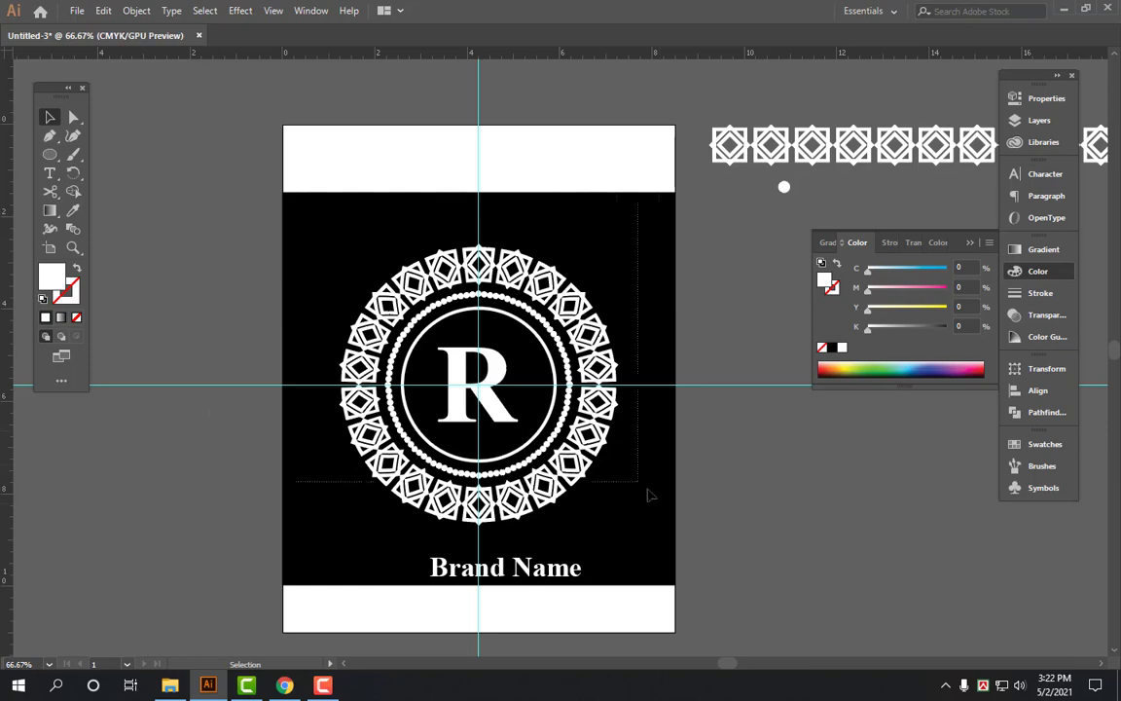
Select all artwork and browse the Save As dialog to the illustrator folder.
scroll(472, 335, "up", 2)
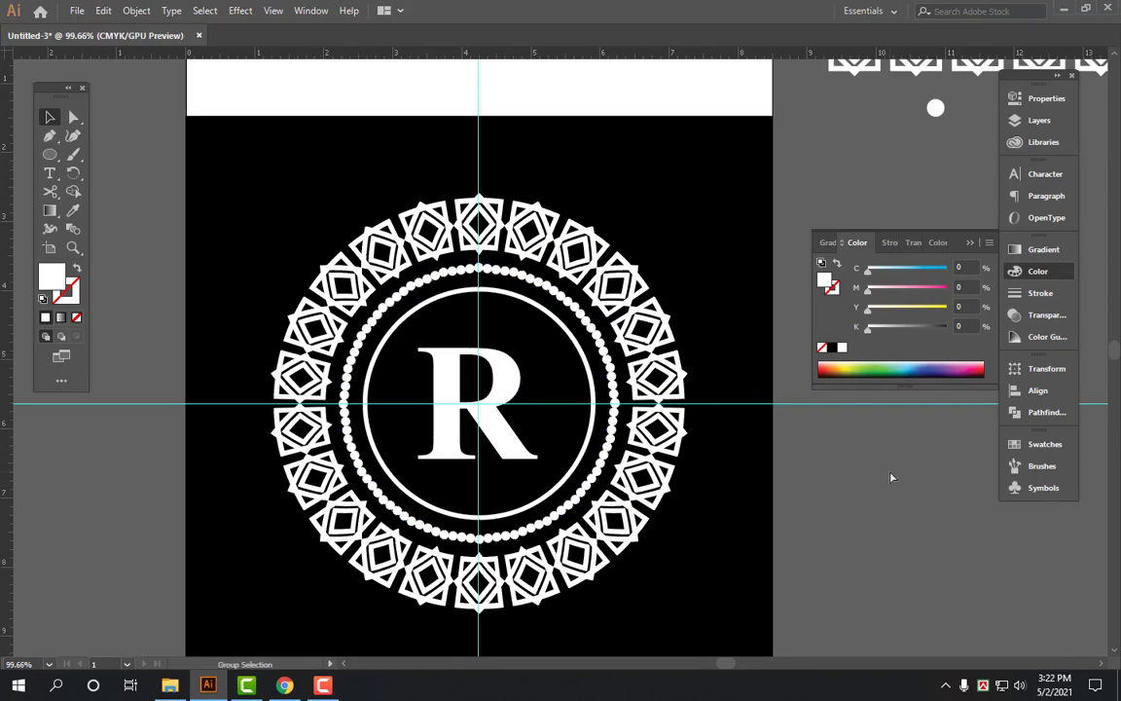
key("ctrl+a")
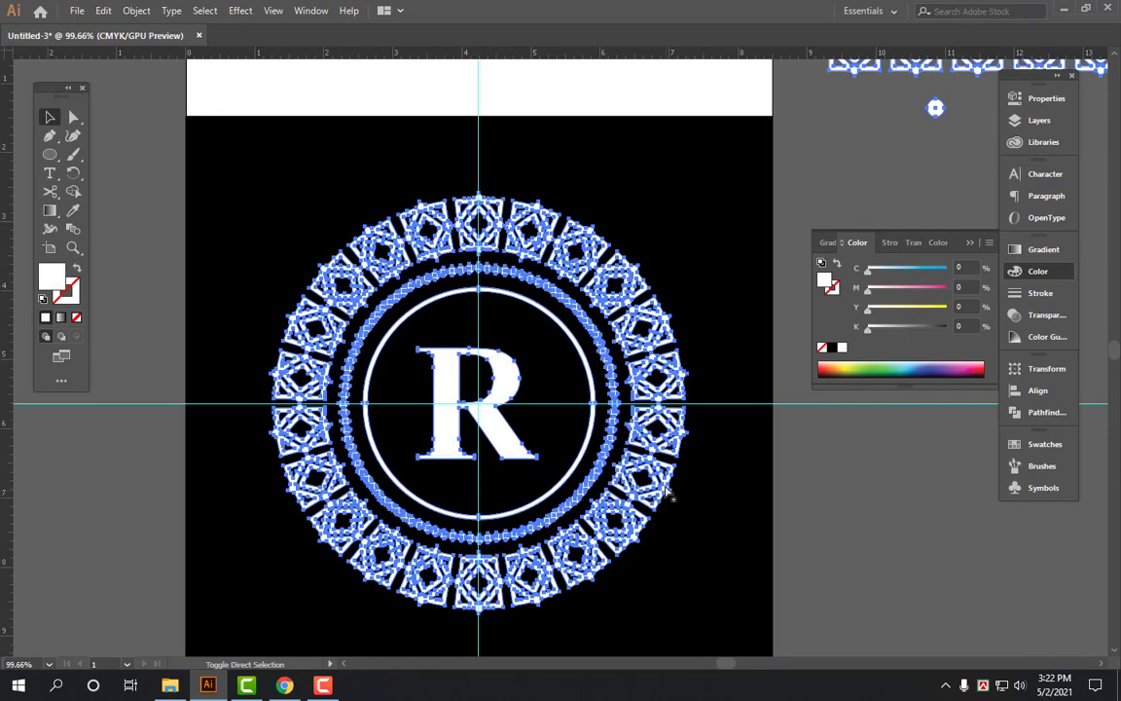
key("ctrl+shift+s")
left_click(68, 171)
left_click(97, 189)
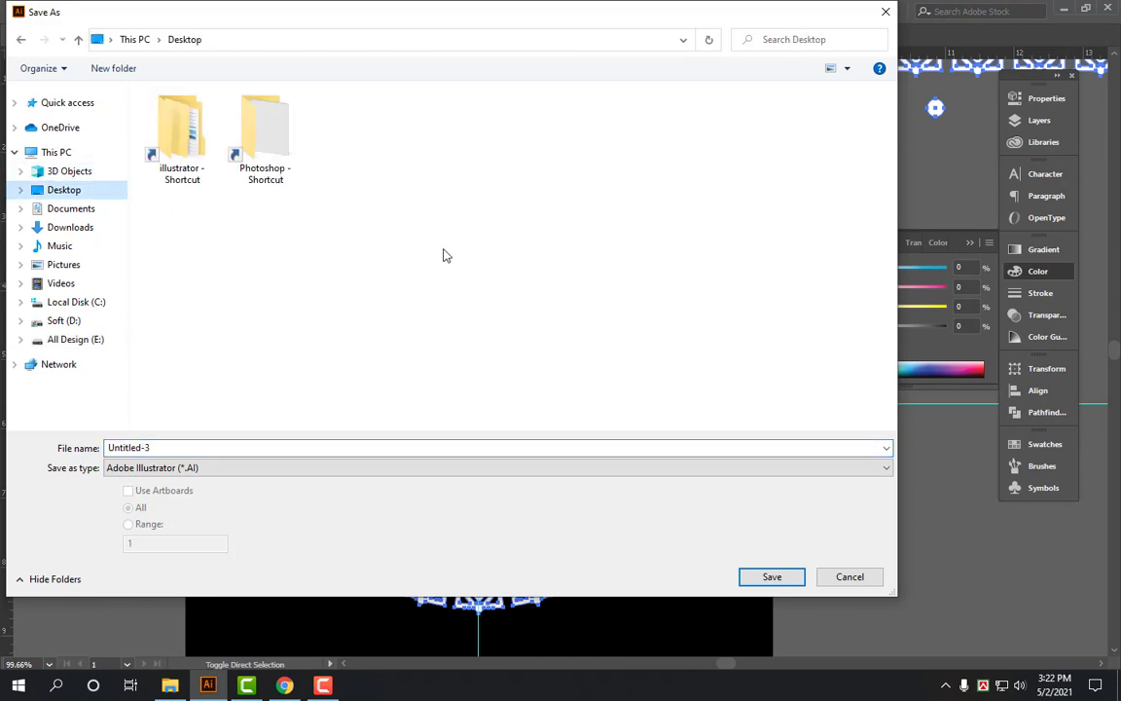
double_click(212, 185)
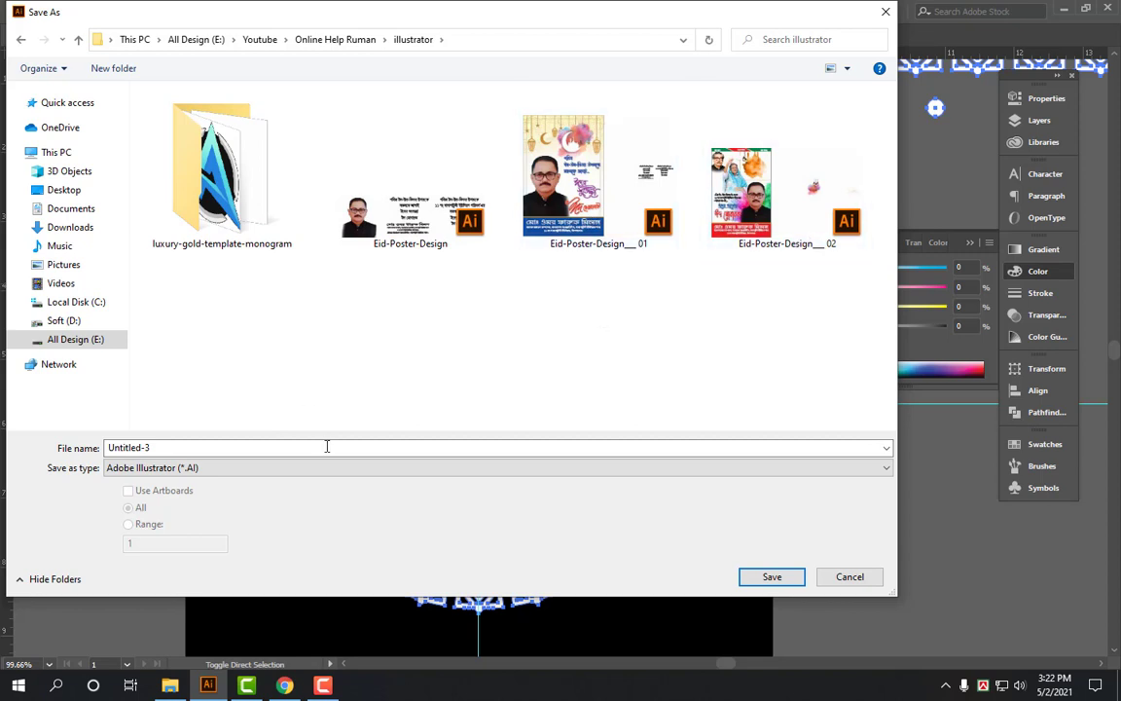
Save the file as Logo Design.ai with the default Illustrator options.
left_click(331, 446)
type("Logo Design")
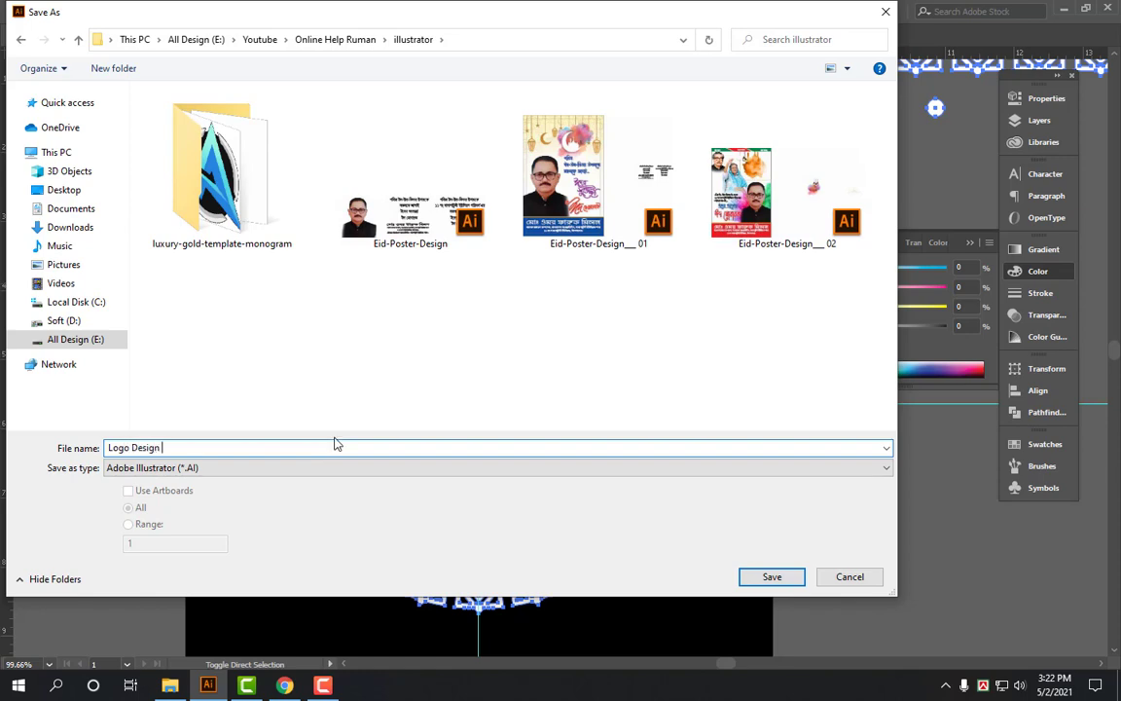
key("Return")
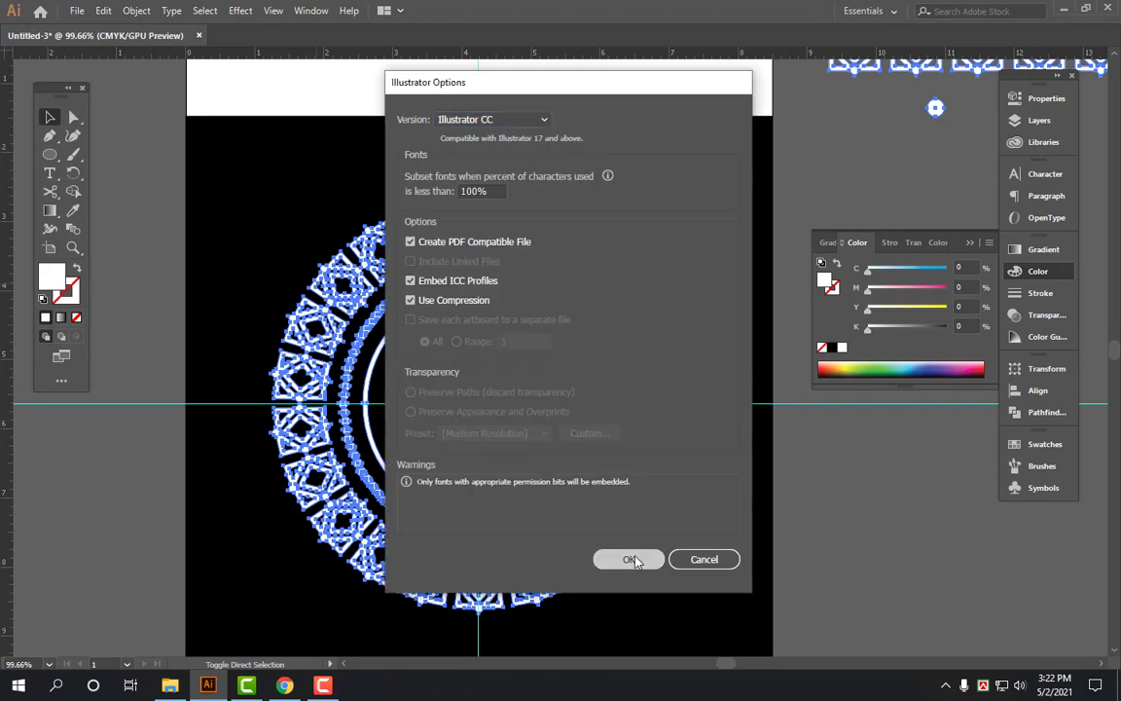
left_click(632, 556)
left_click(821, 471)
scroll(818, 474, "down", 1)
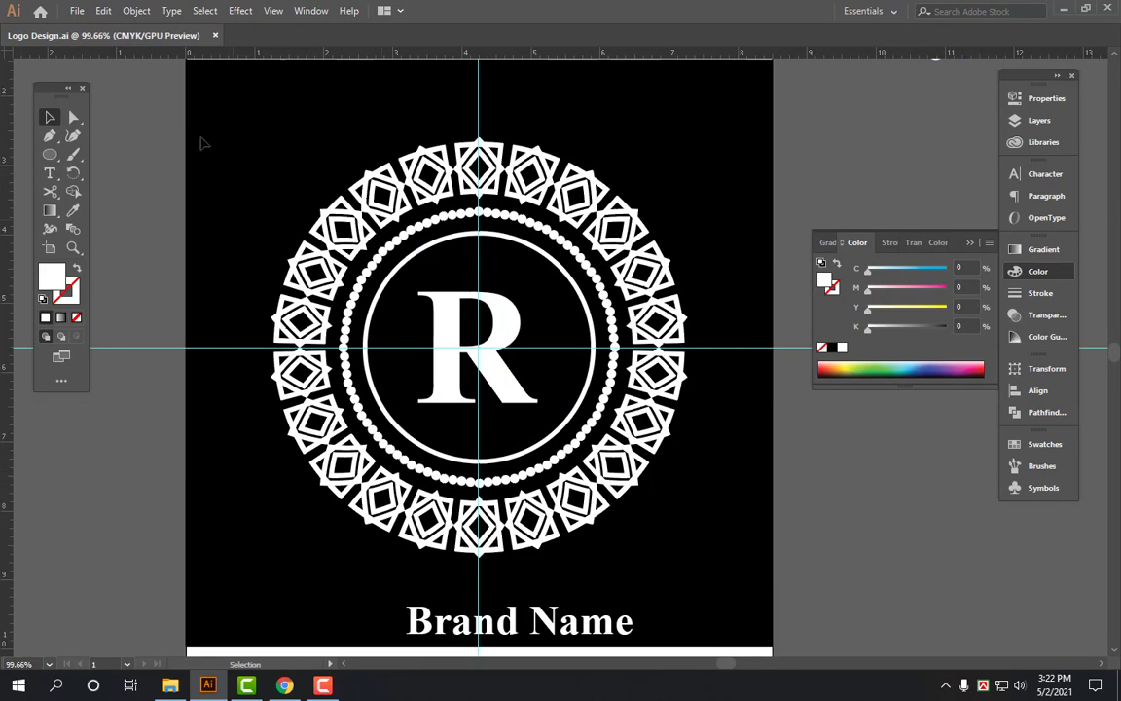
Apply a linear gradient at a 90° angle to the whole emblem.
left_click_drag(201, 143, 741, 527)
left_click(548, 308)
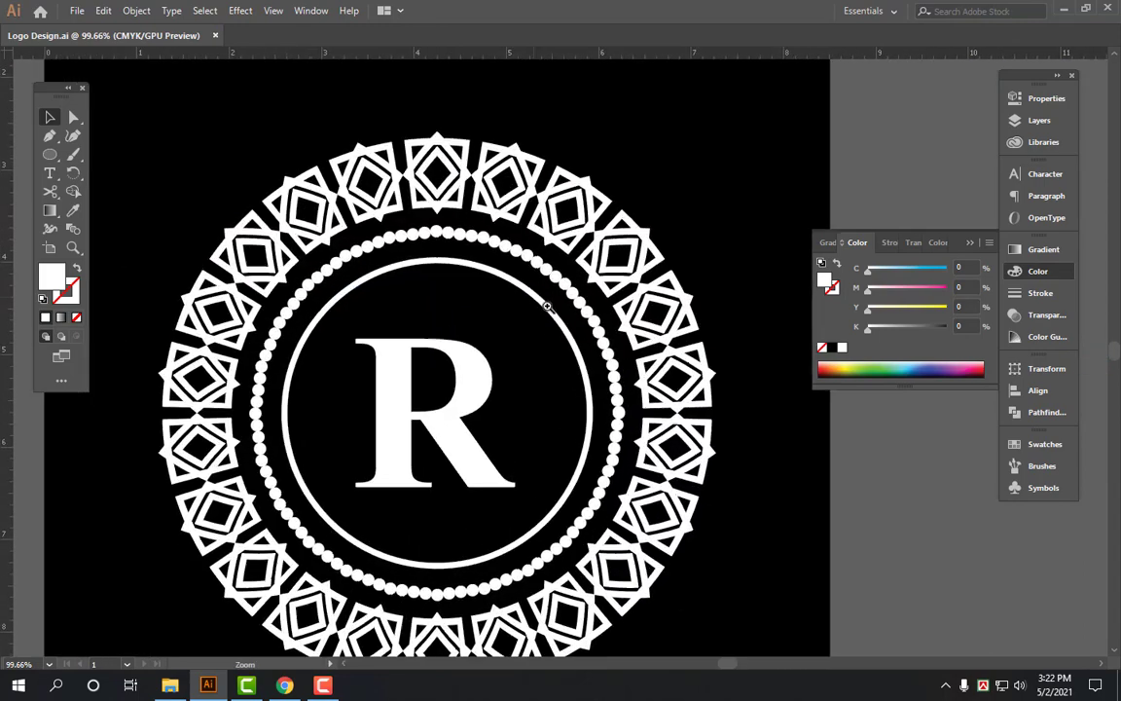
left_click(547, 307)
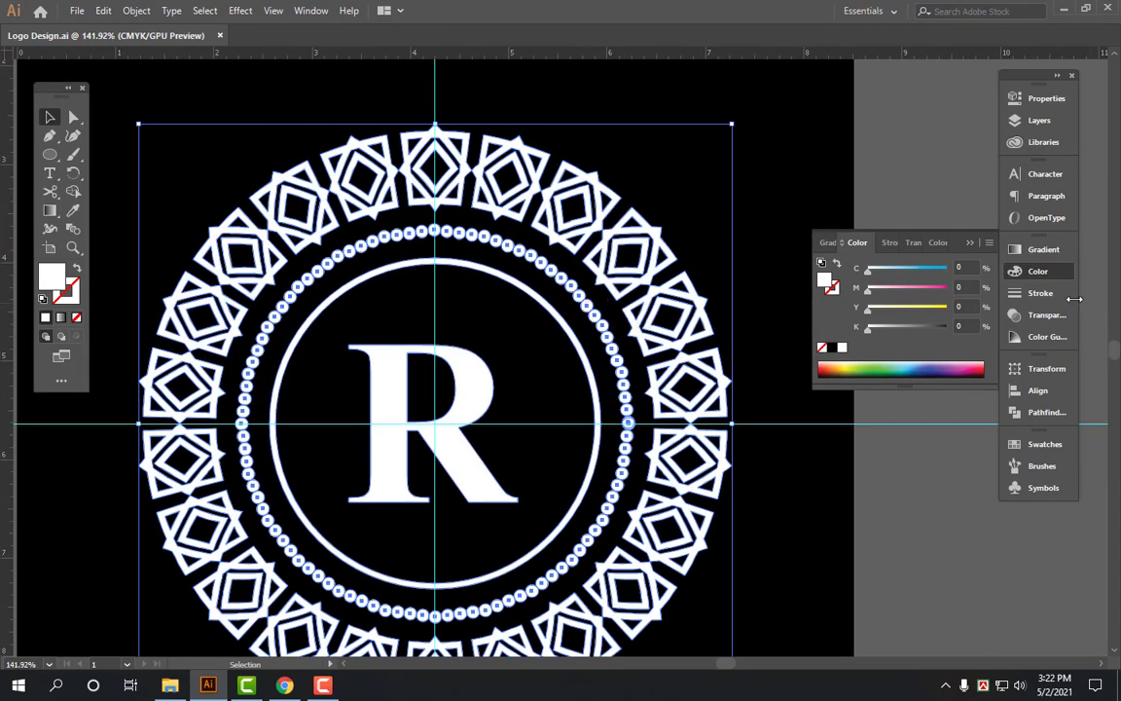
left_click(1022, 250)
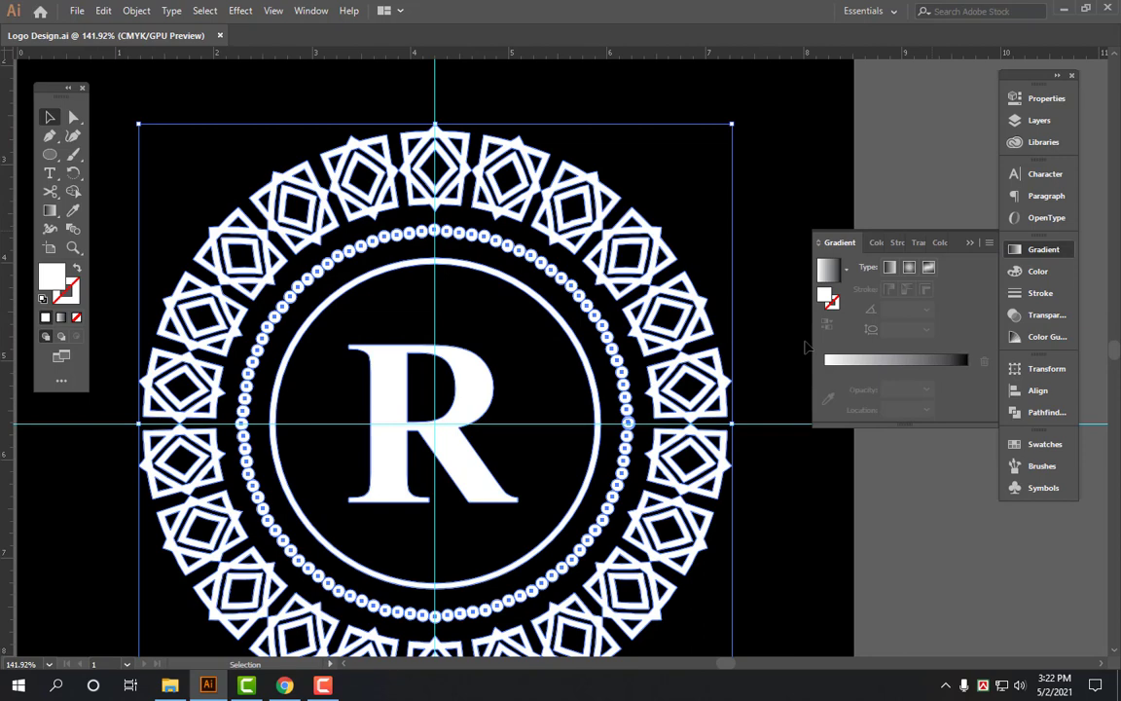
left_click(889, 269)
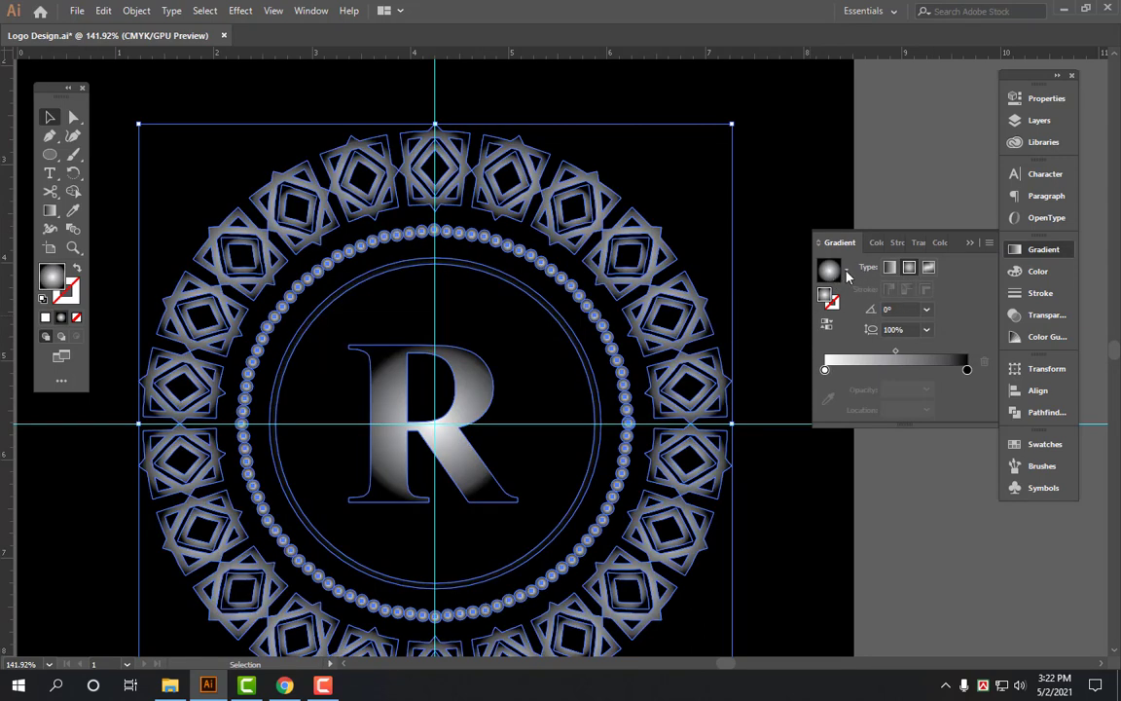
left_click(891, 269)
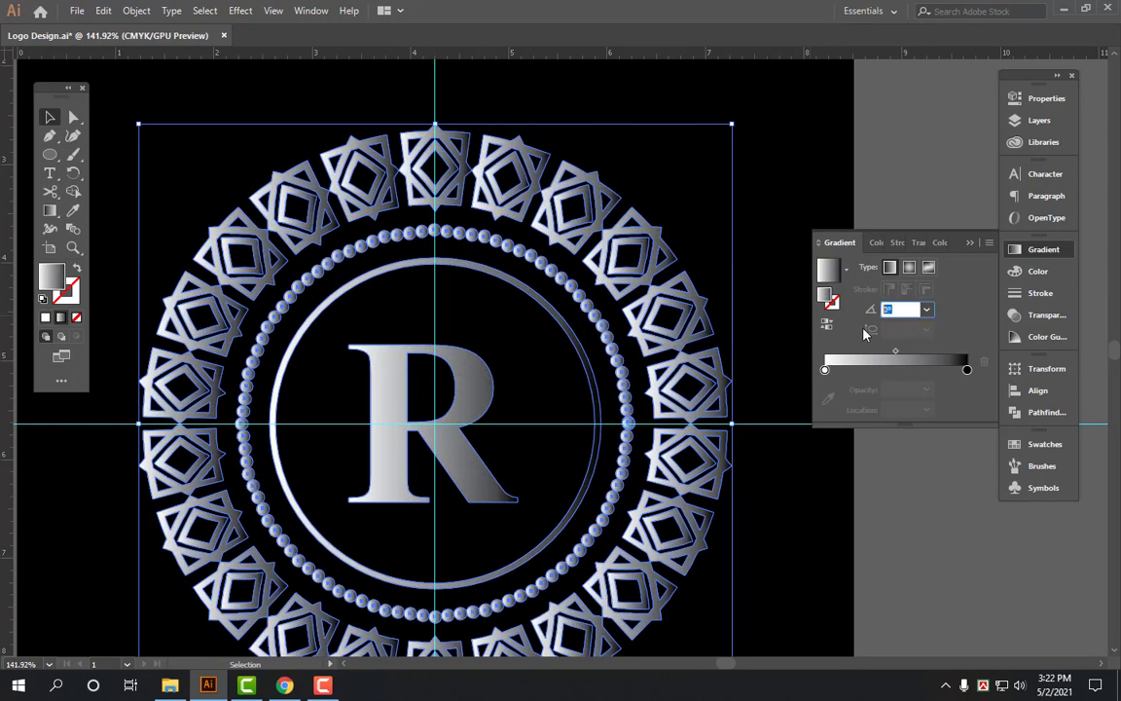
type("90")
key("Return")
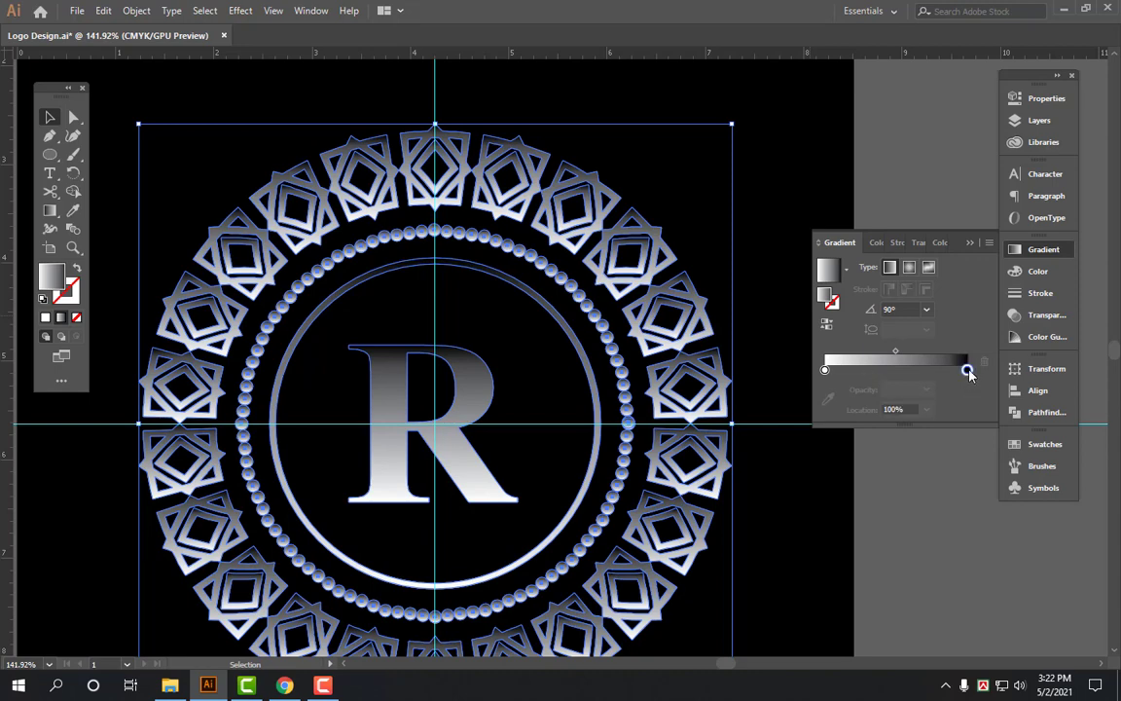
Colour the right gradient stop in CMYK: C 33, M 60, K 18.
left_click(967, 371)
left_click(1053, 279)
left_click(988, 242)
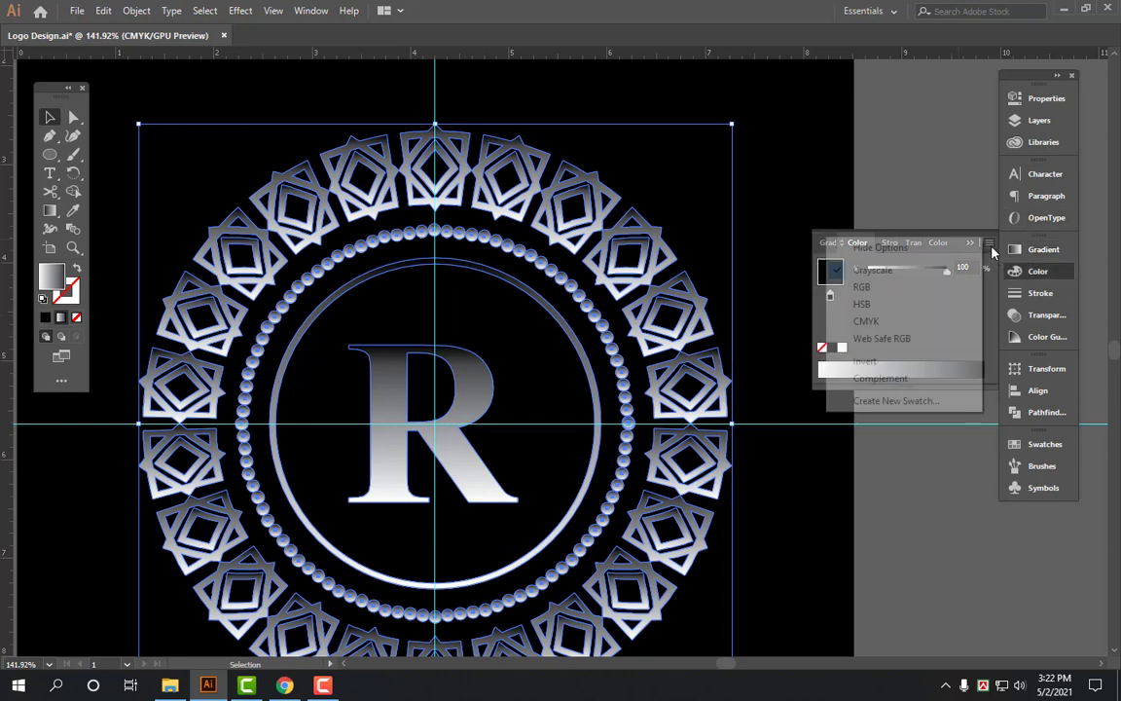
left_click(930, 324)
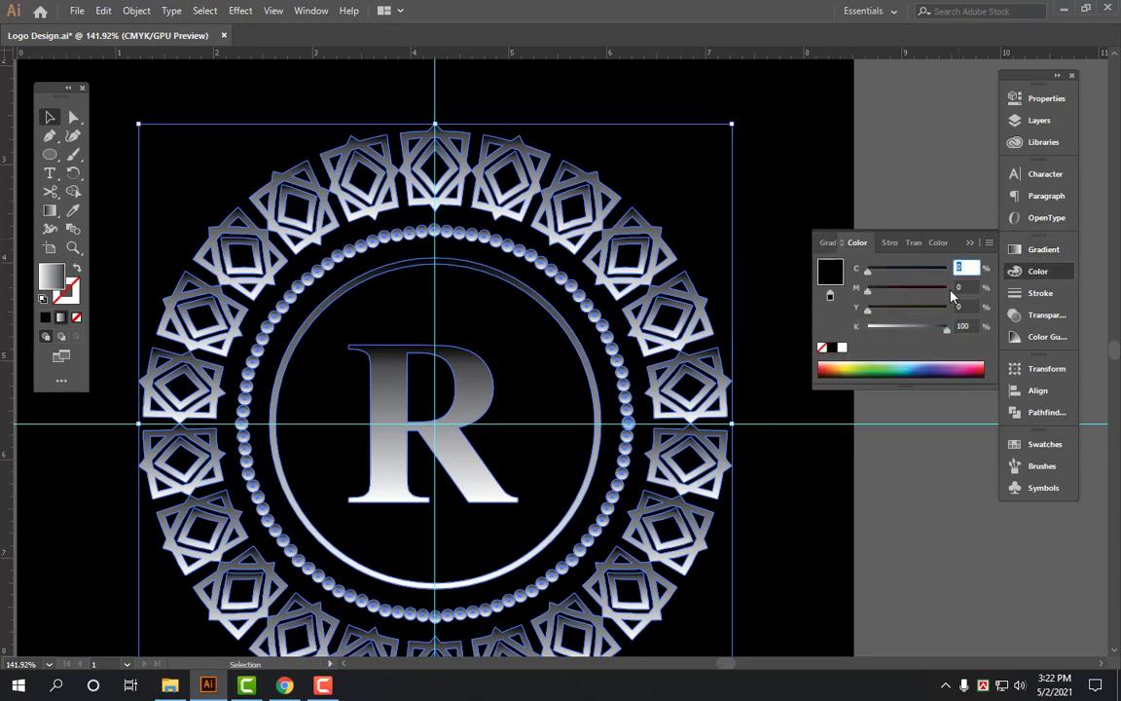
type("33")
key("Tab")
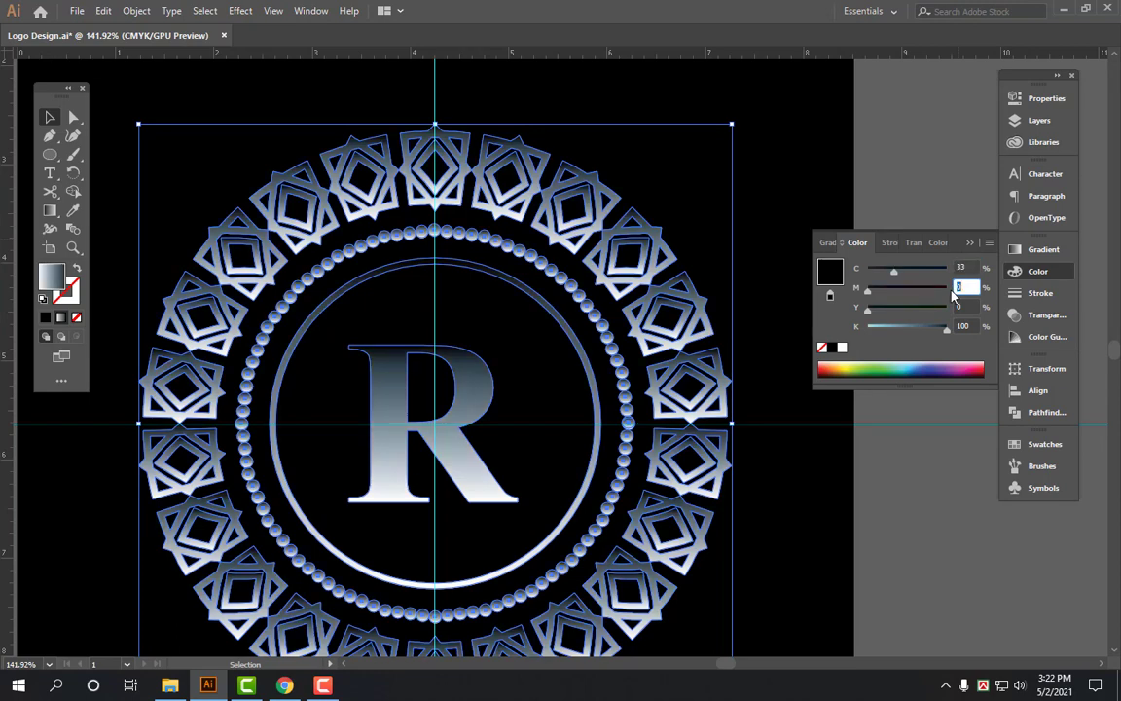
type("60")
key("Tab")
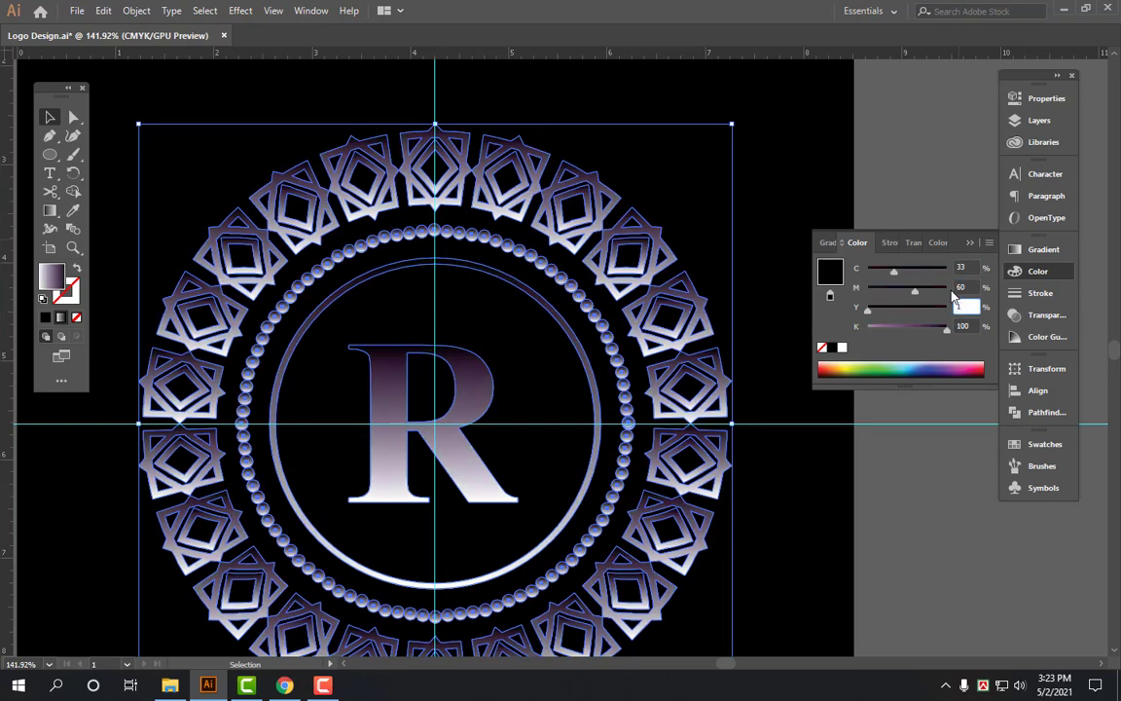
type("18")
key("Tab")
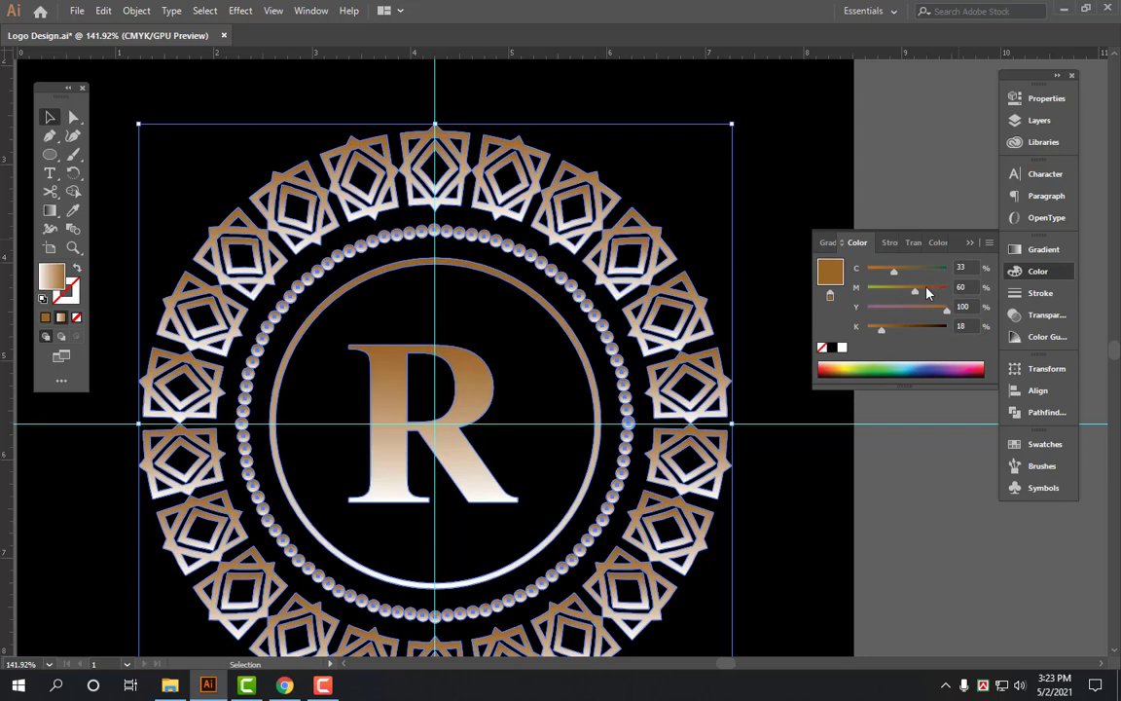
Add a middle gradient stop coloured C 0, M 30, Y 70, K 0 for gold.
left_click(1043, 250)
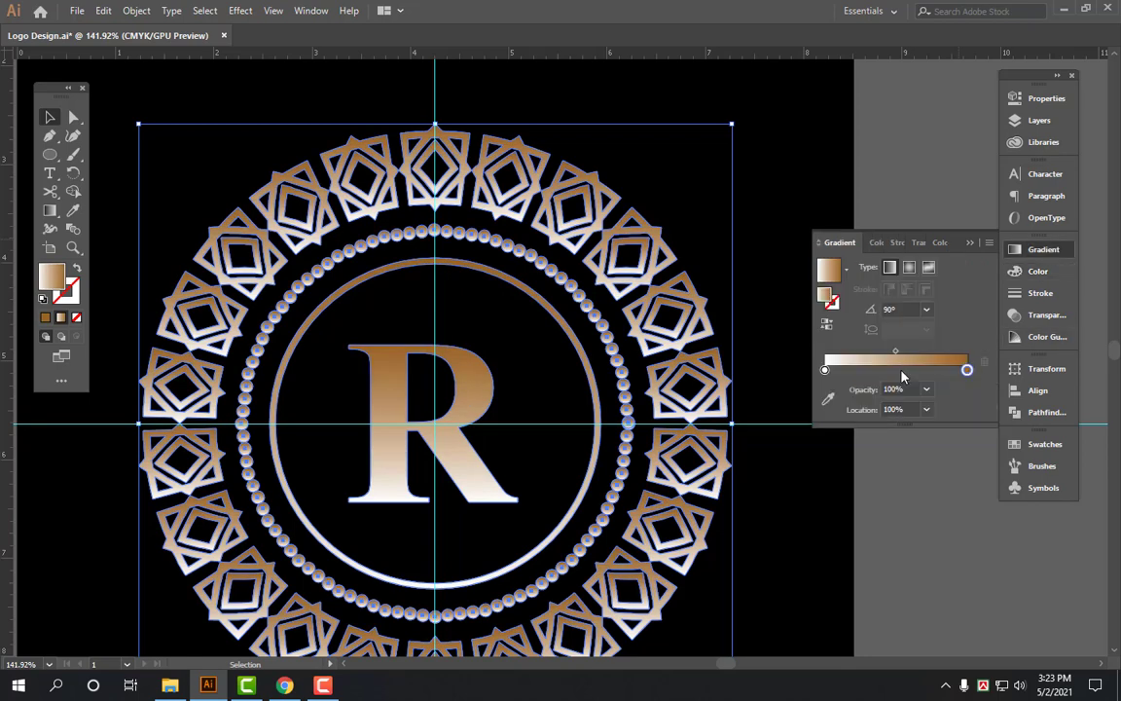
left_click(863, 371)
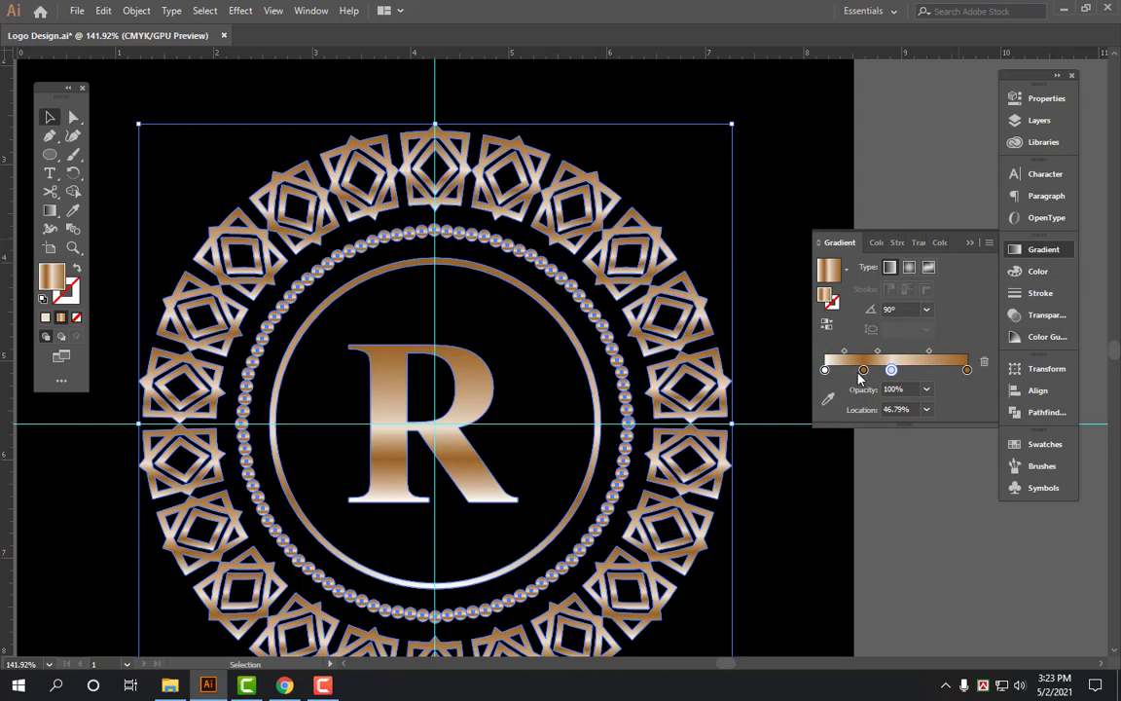
left_click_drag(891, 370, 894, 370)
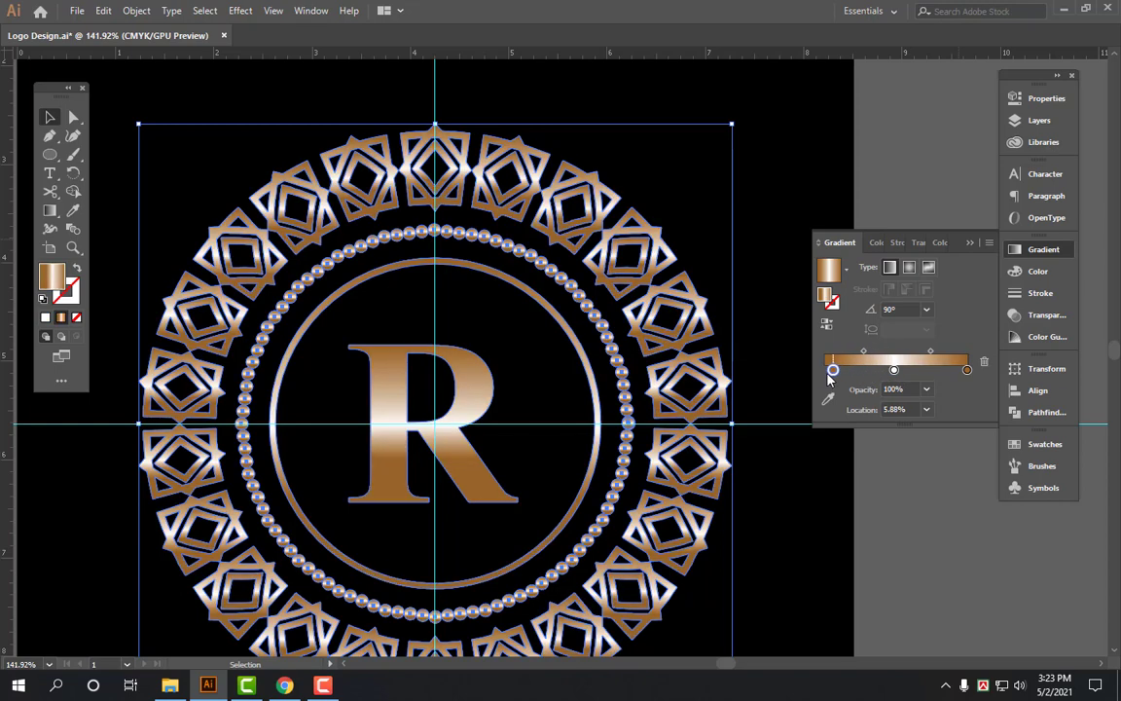
left_click(1066, 276)
left_click(989, 242)
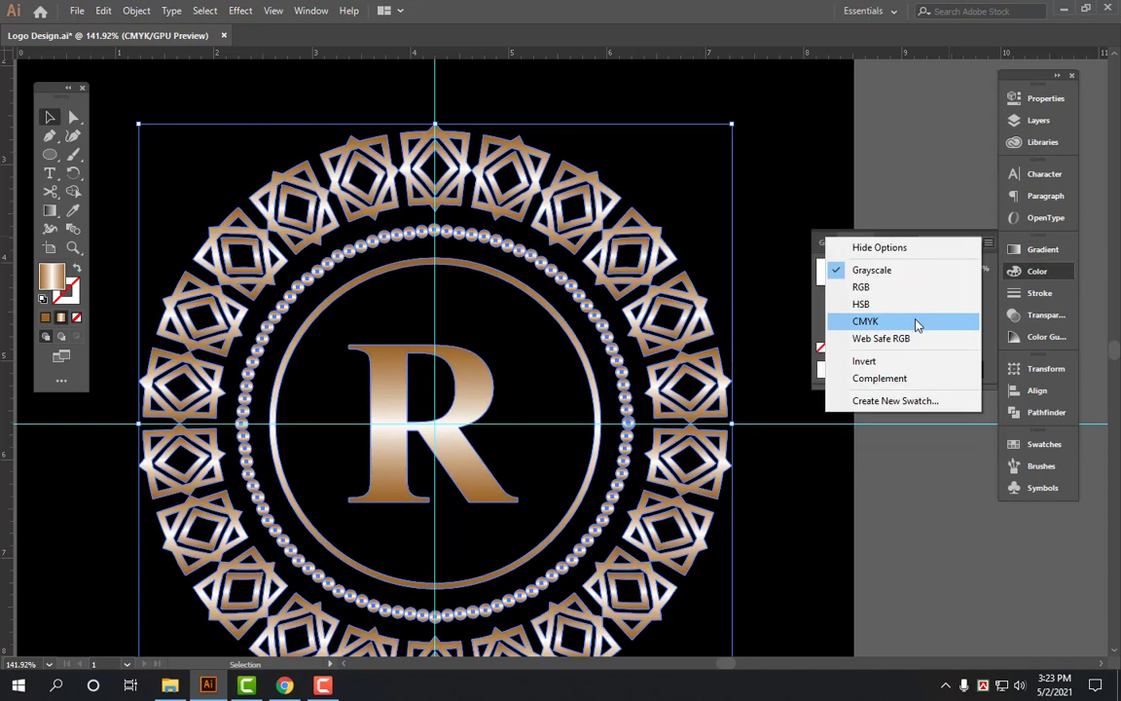
left_click(916, 322)
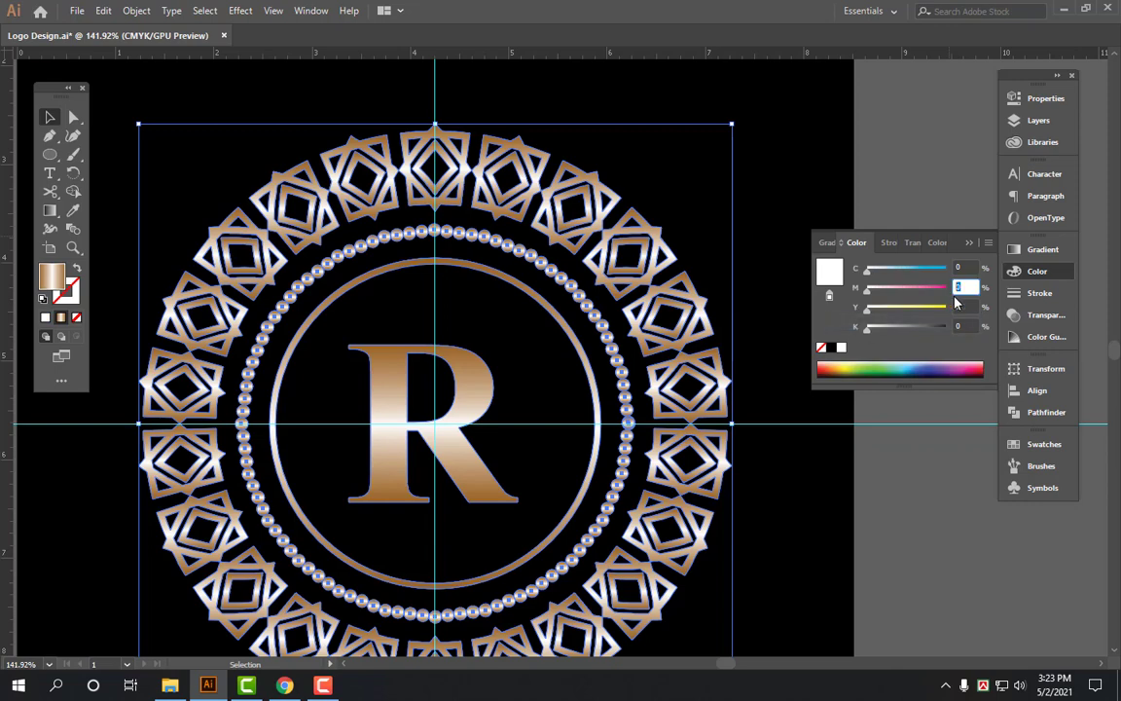
type("30")
key("Tab")
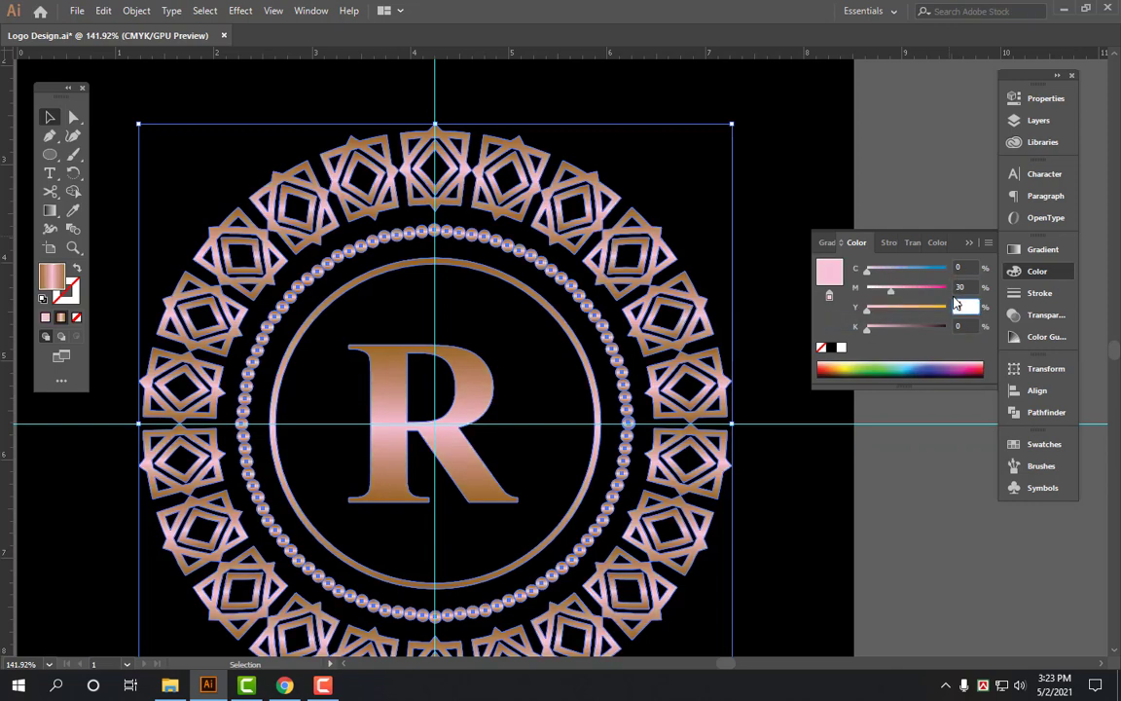
type("70")
key("Return")
left_click(930, 401)
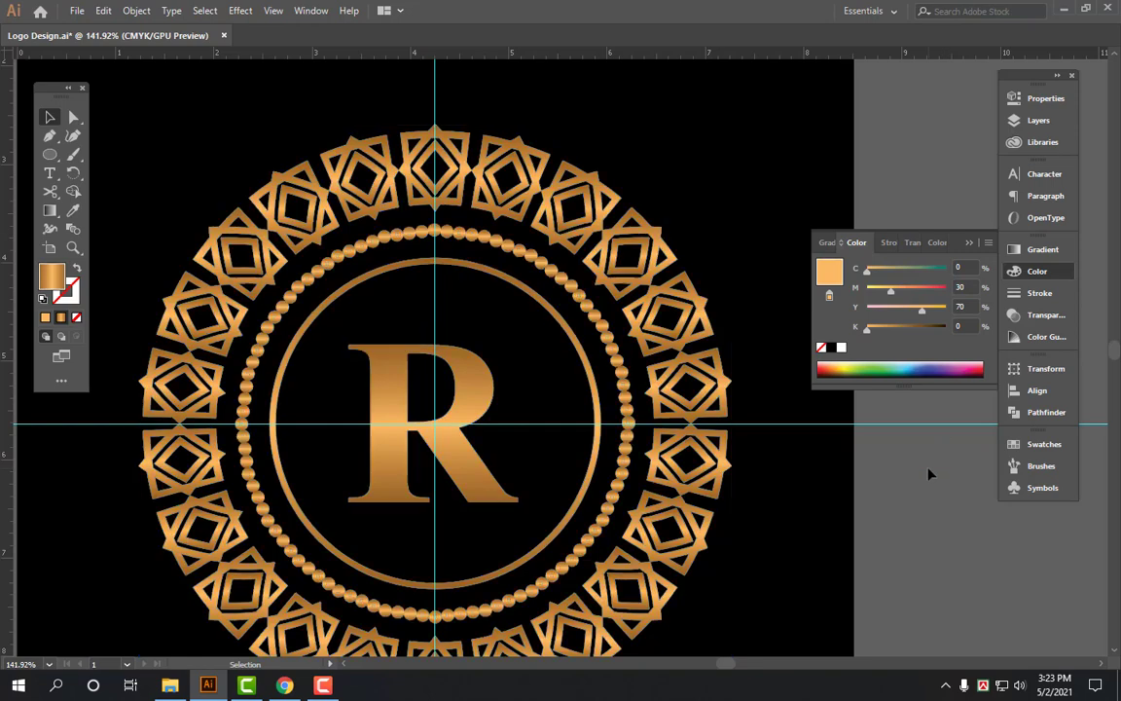
key("ctrl+1")
Fit the artboard in view, show the centre guides and select all the artwork.
left_click(586, 338)
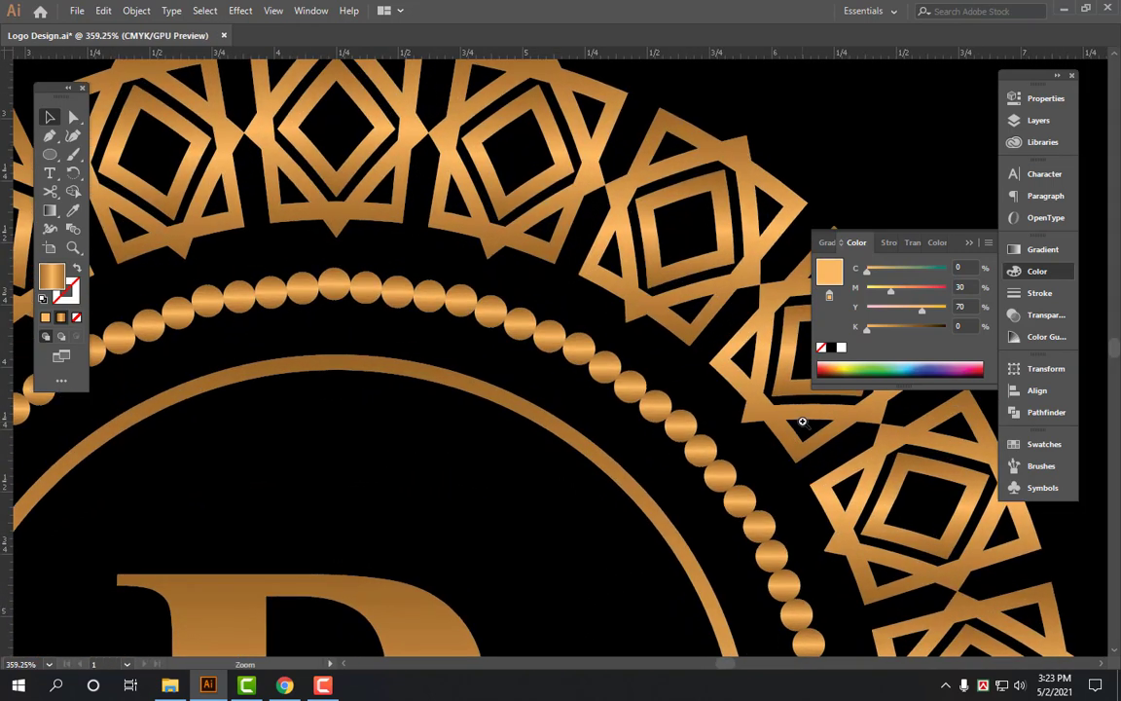
left_click(573, 369, "alt")
key("ctrl+0")
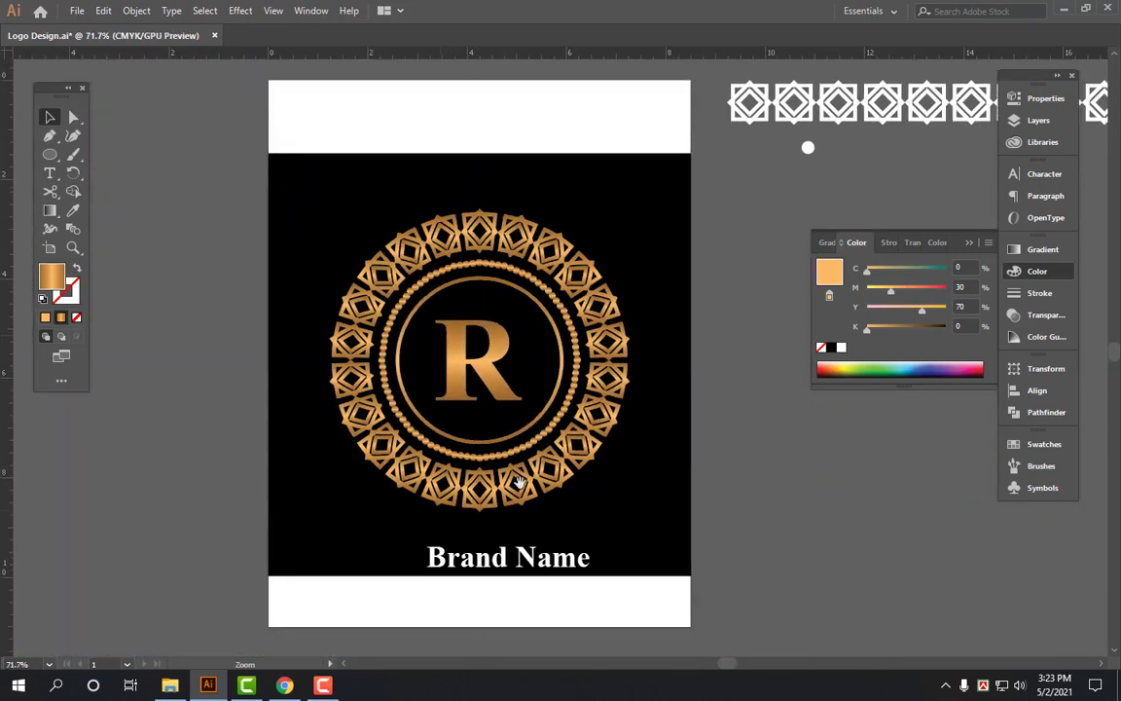
key("ctrl+semicolon")
key("ctrl+a")
scroll(827, 480, "up", 1)
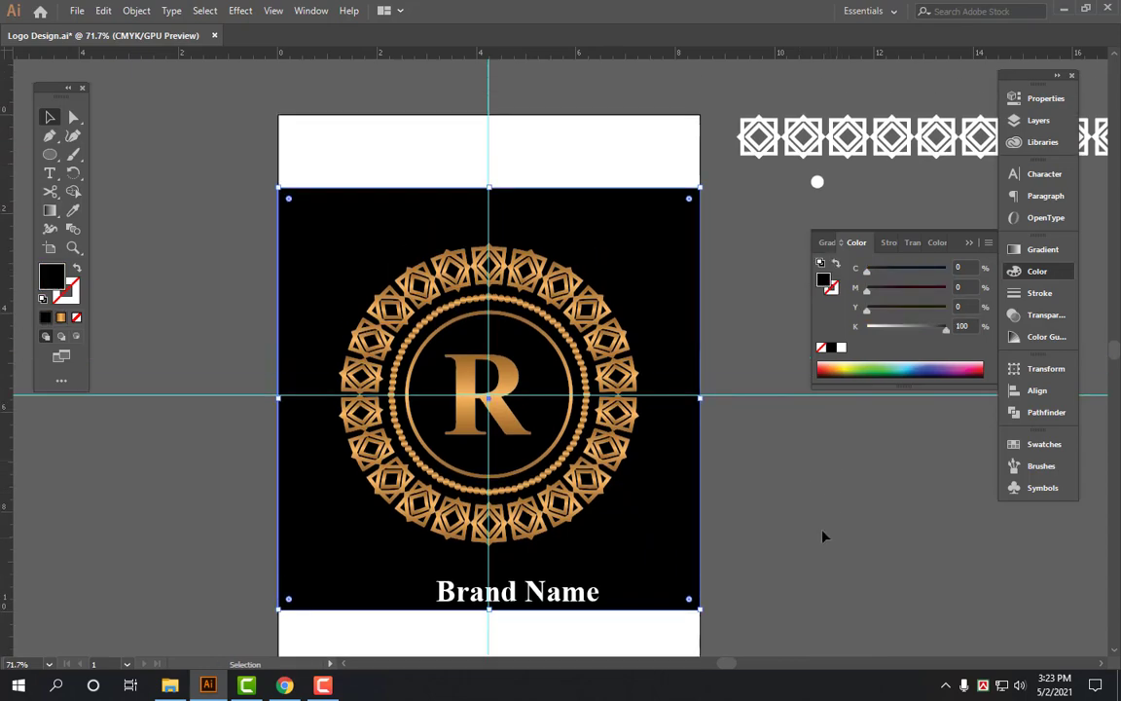
left_click(821, 533)
key("ctrl+a")
Unlock the guides, move the emblem, text and guides upward, then relock the guides.
right_click(742, 290)
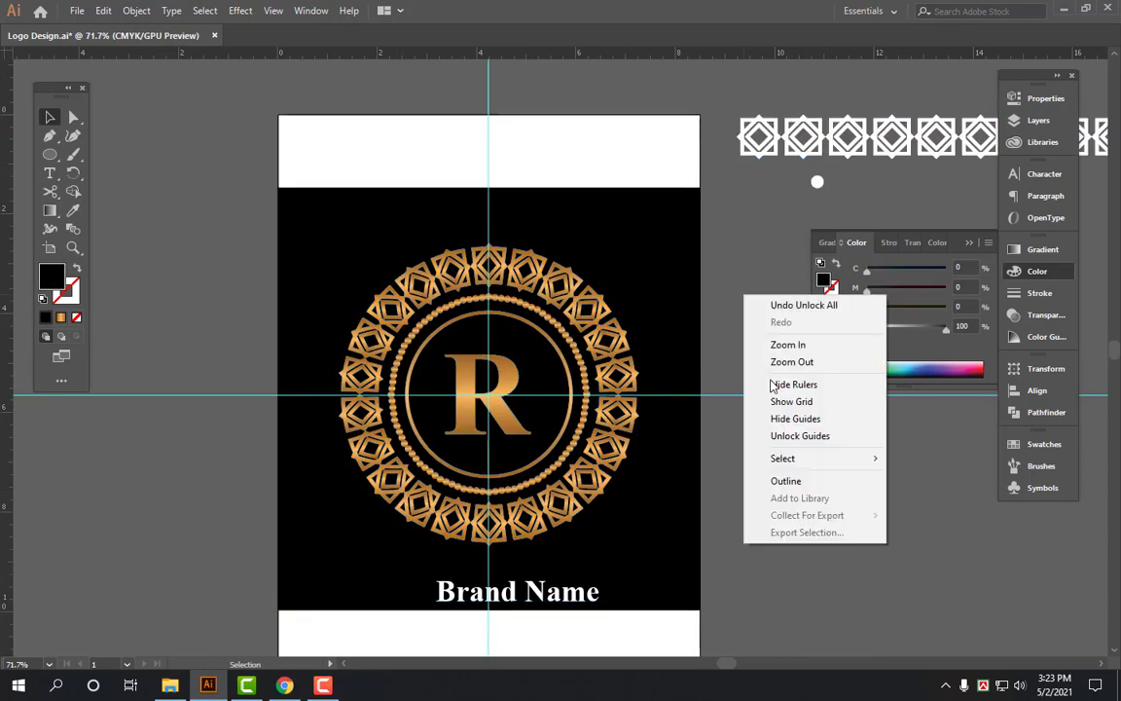
left_click(801, 433)
mouse_move(652, 478)
left_mouse_down()
mouse_move(652, 435)
mouse_move(713, 413)
left_mouse_up()
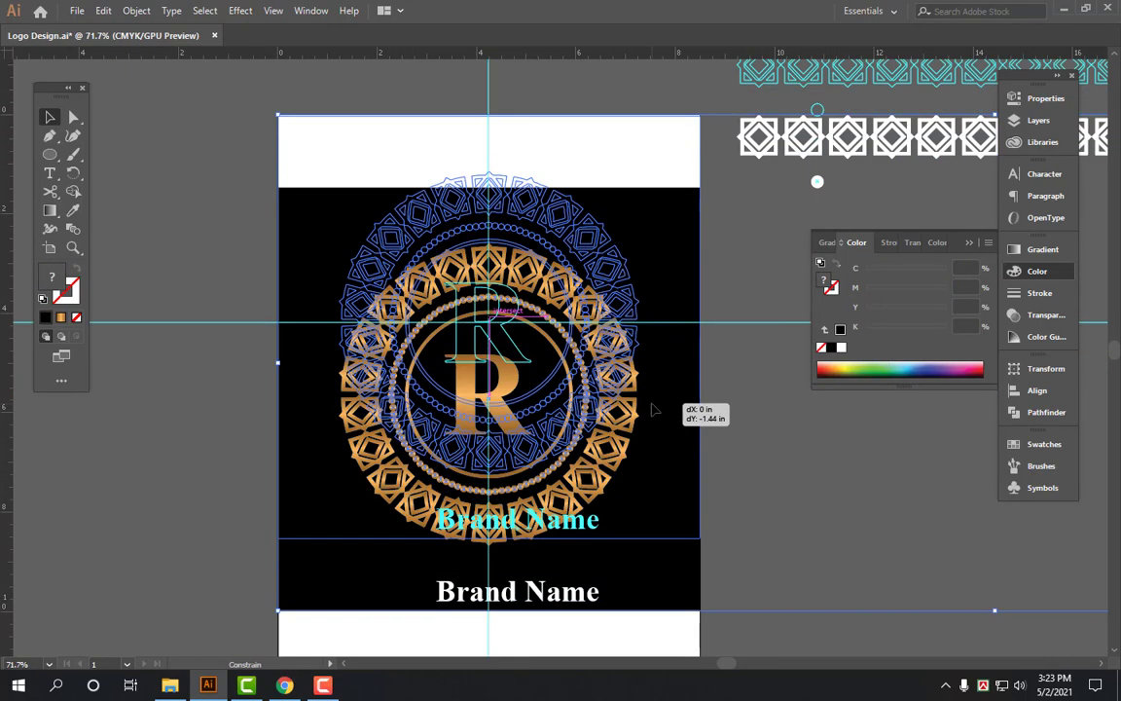
left_click(728, 310)
right_click(725, 297)
left_click(807, 440)
Stretch the black background rectangle down to the artboard's bottom edge.
scroll(811, 498, "down", 2)
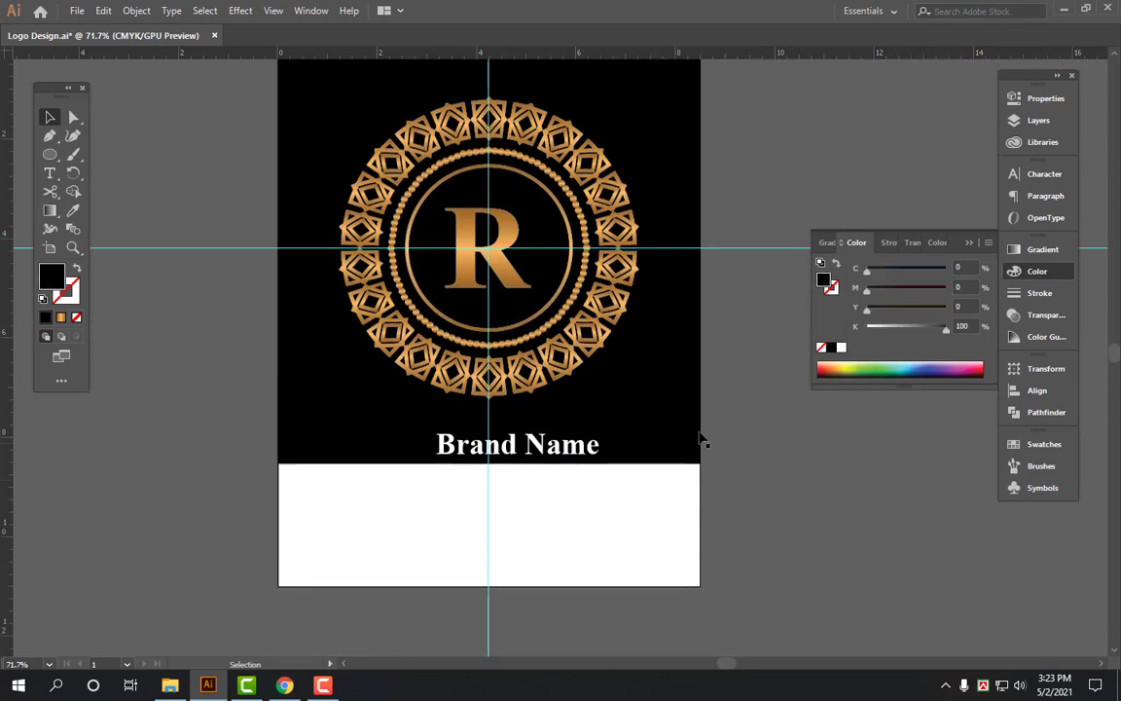
left_click(623, 453)
left_click_drag(490, 467, 491, 586)
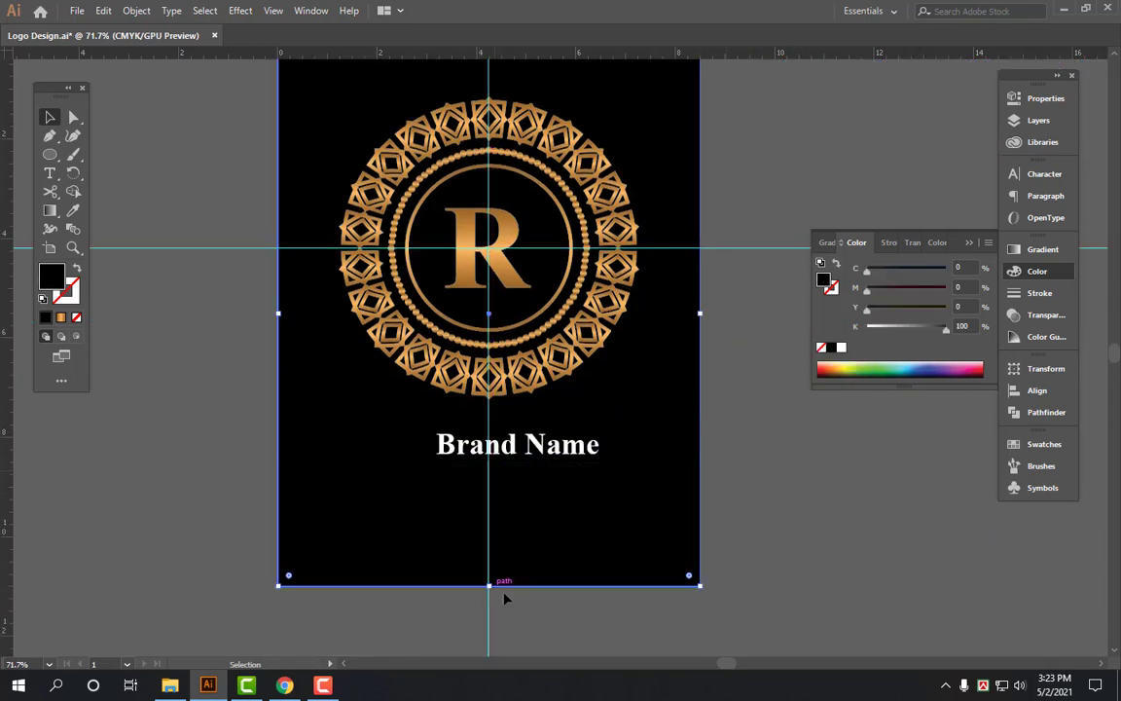
scroll(495, 527, "up", 1)
scroll(496, 528, "up", 1)
scroll(545, 574, "up", 2)
left_click(880, 70)
scroll(881, 70, "down", 1)
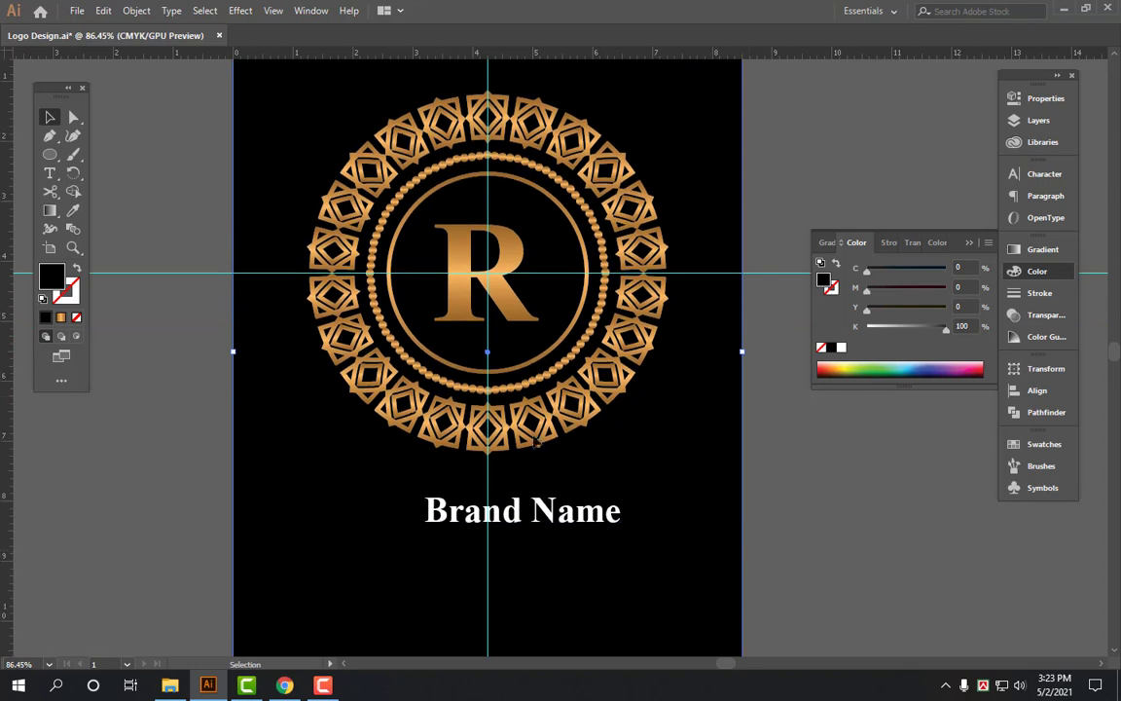
Draw a thin gold-gradient ellipse line below Brand Name and duplicate it lower down.
left_click_drag(318, 534, 657, 538)
key("v")
scroll(497, 545, "up", 2)
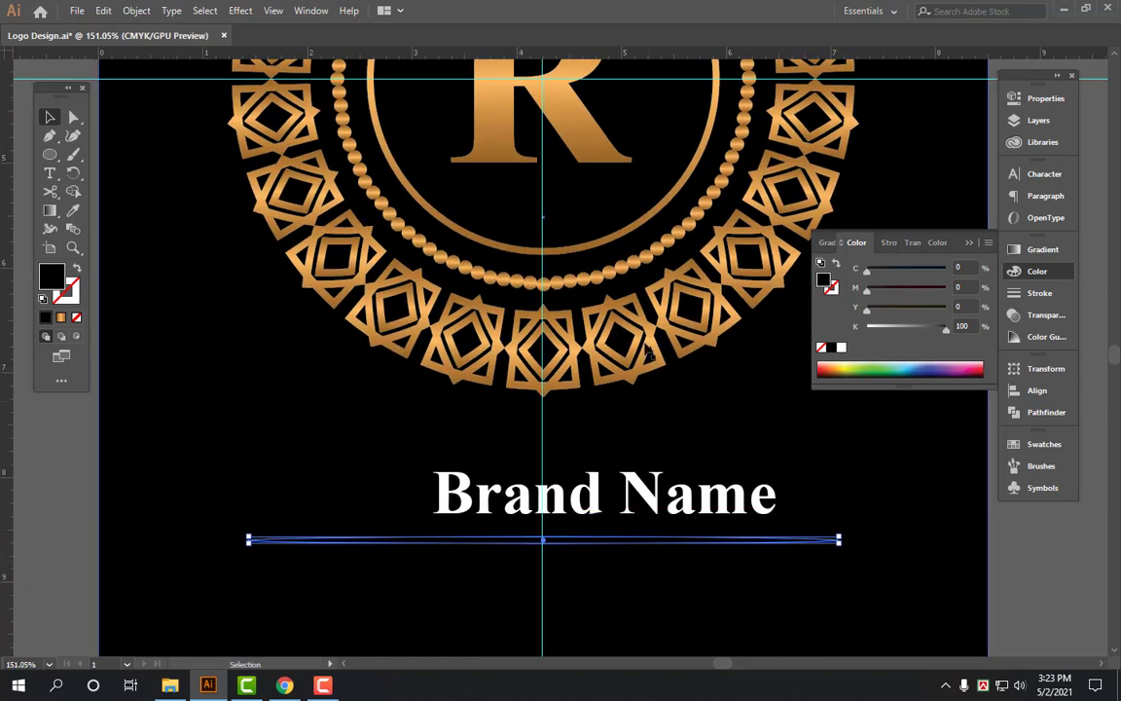
key("i")
left_click(605, 309)
left_click(297, 413)
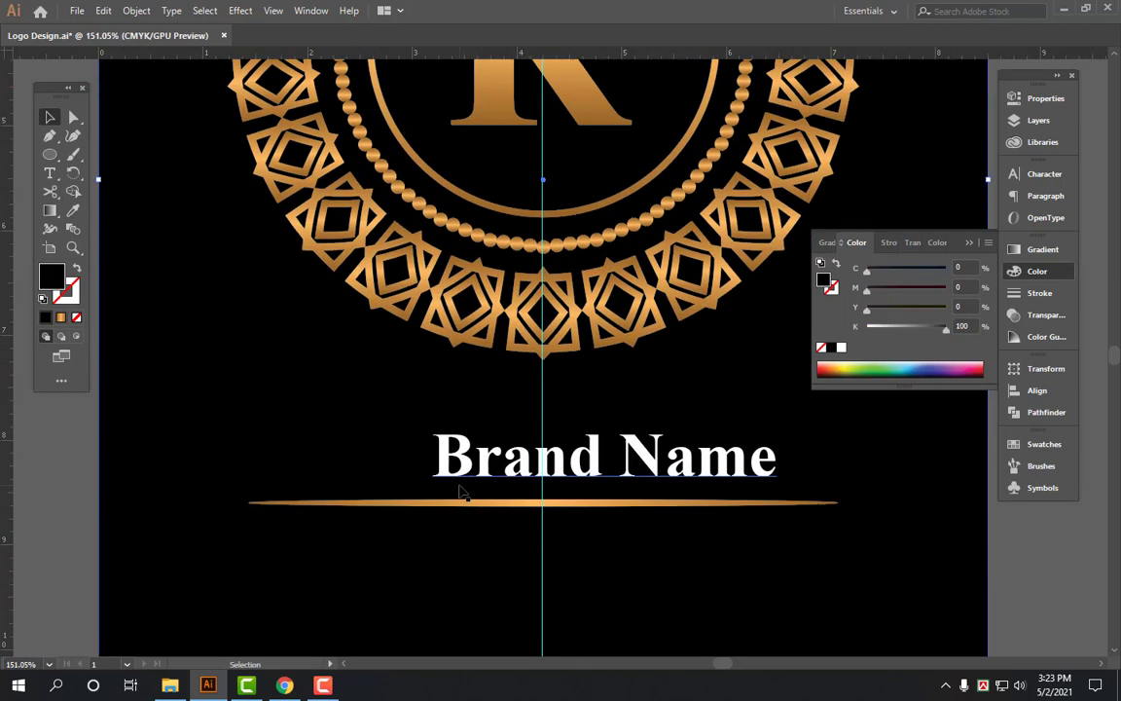
scroll(462, 492, "down", 4)
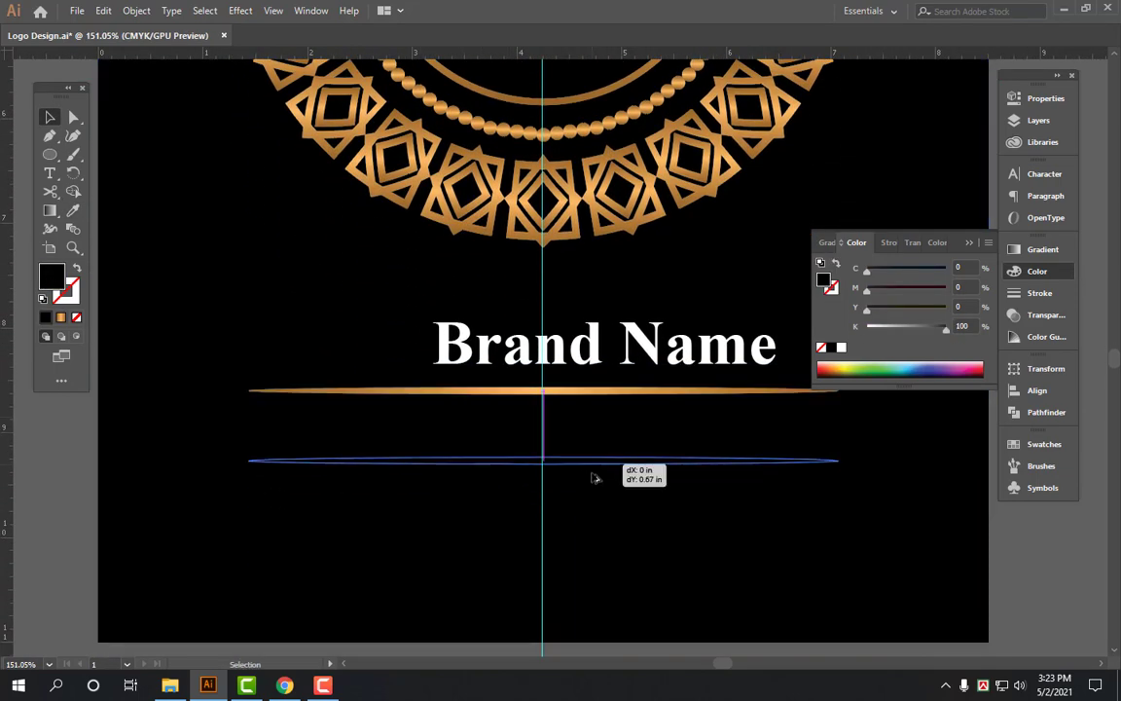
left_click_drag(592, 392, 596, 507)
Centre Brand Name between the lines, outline it in gold, and move the group up.
mouse_move(623, 364)
left_mouse_down()
mouse_move(594, 451)
mouse_move(563, 475)
left_mouse_up()
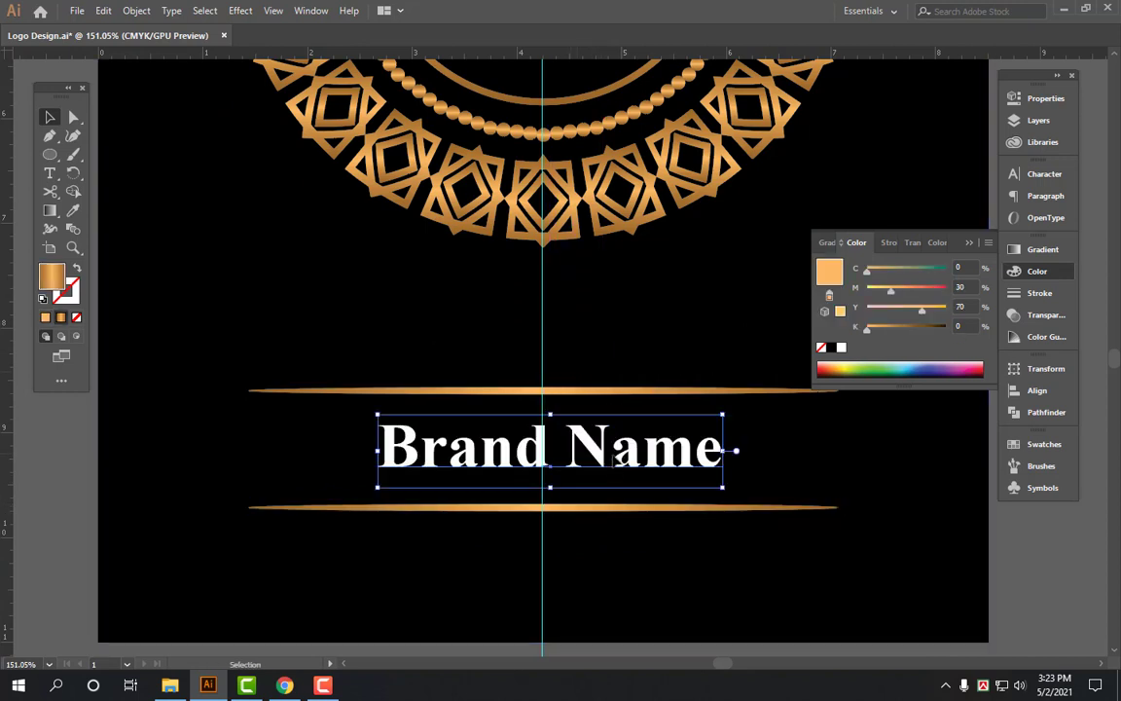
left_click_drag(632, 469, 647, 472)
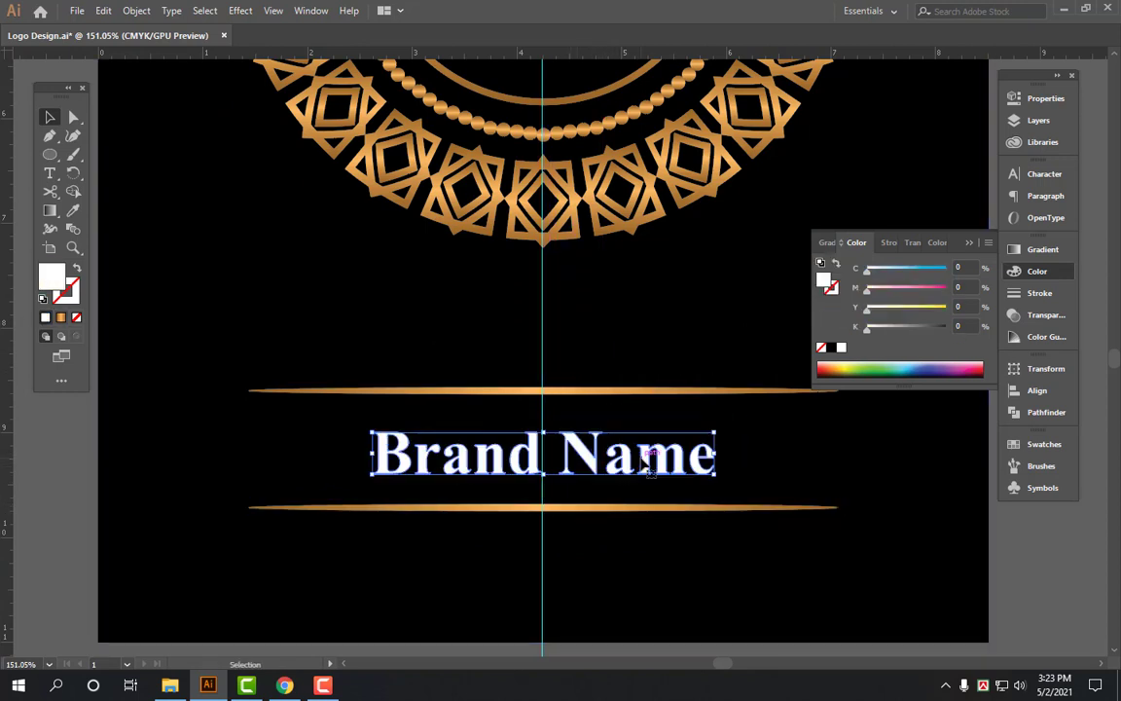
key("ctrl+shift+o")
key("i")
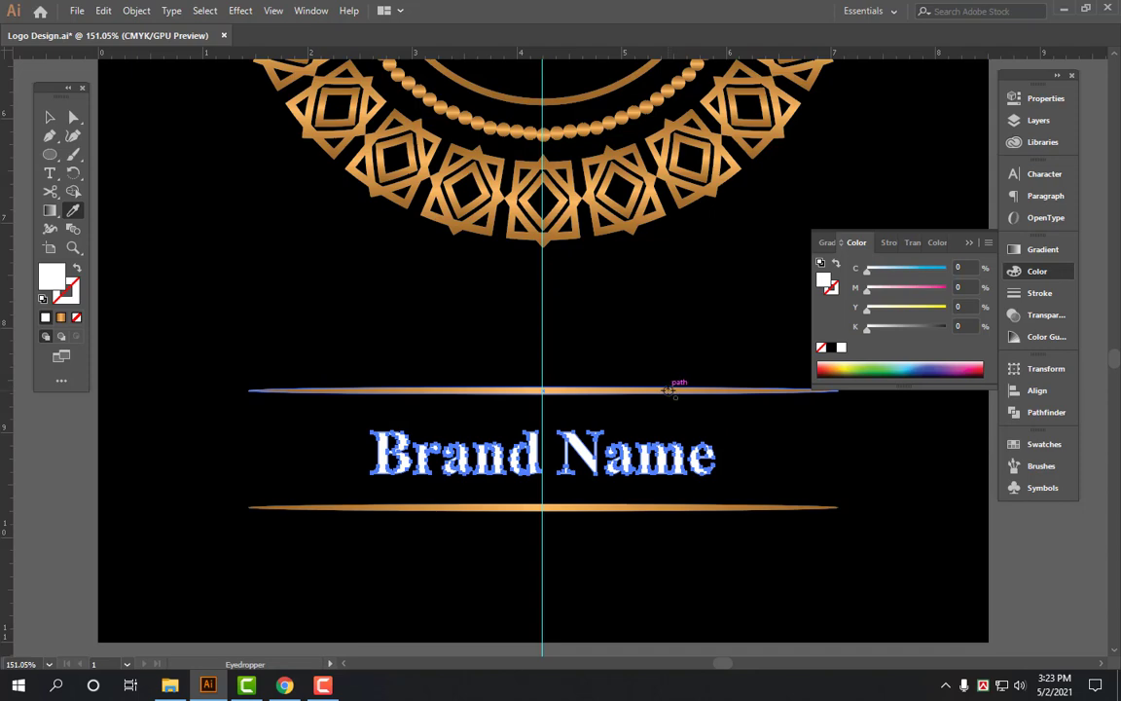
left_click(669, 390)
key("v")
left_click(656, 361)
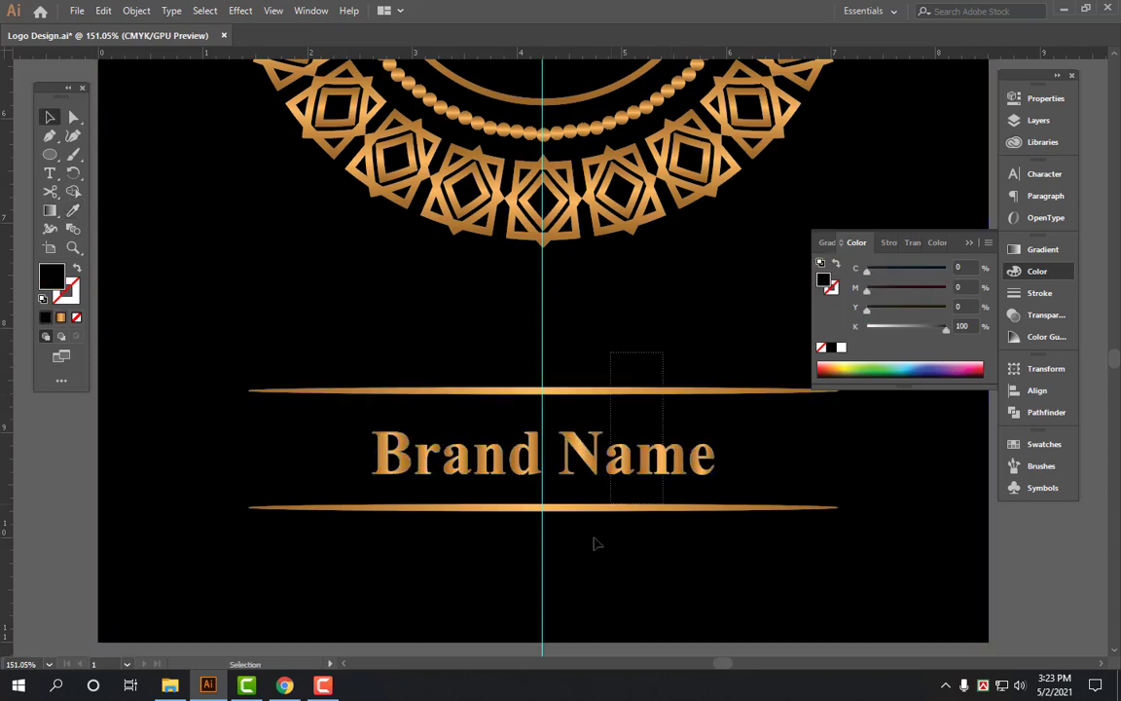
left_click_drag(623, 458, 622, 394)
key("ctrl+minus")
key("ctrl+minus")
key("ctrl+minus")
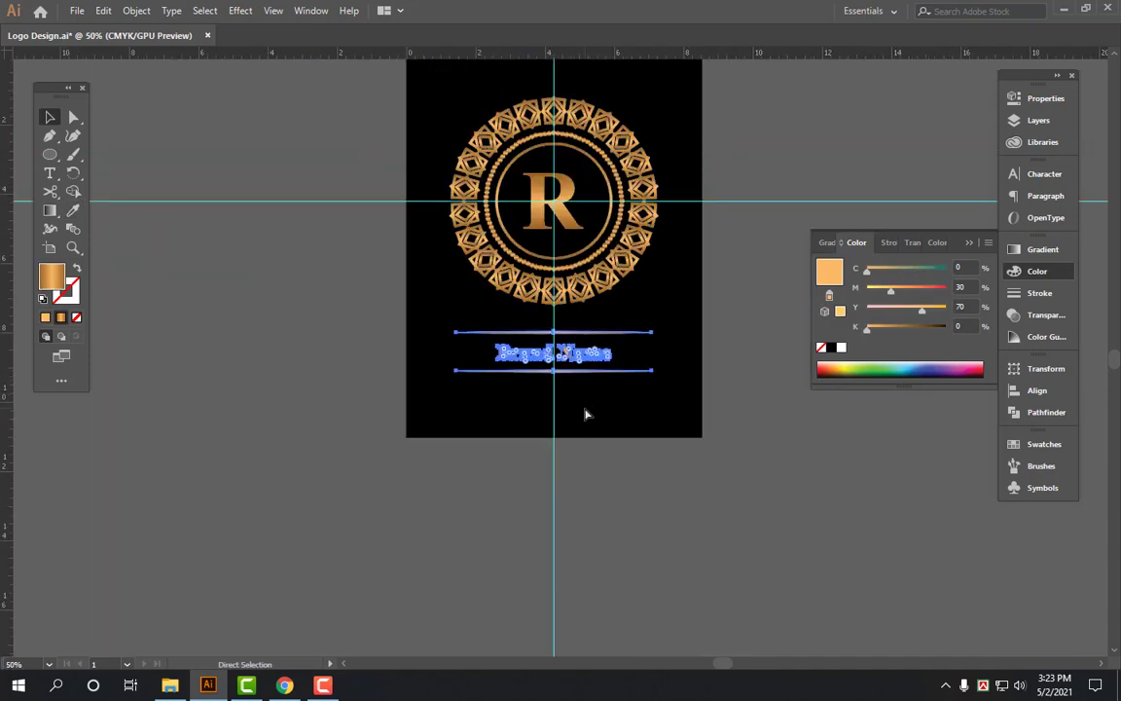
scroll(585, 415, "up", 3)
left_click(720, 292)
right_click(733, 242)
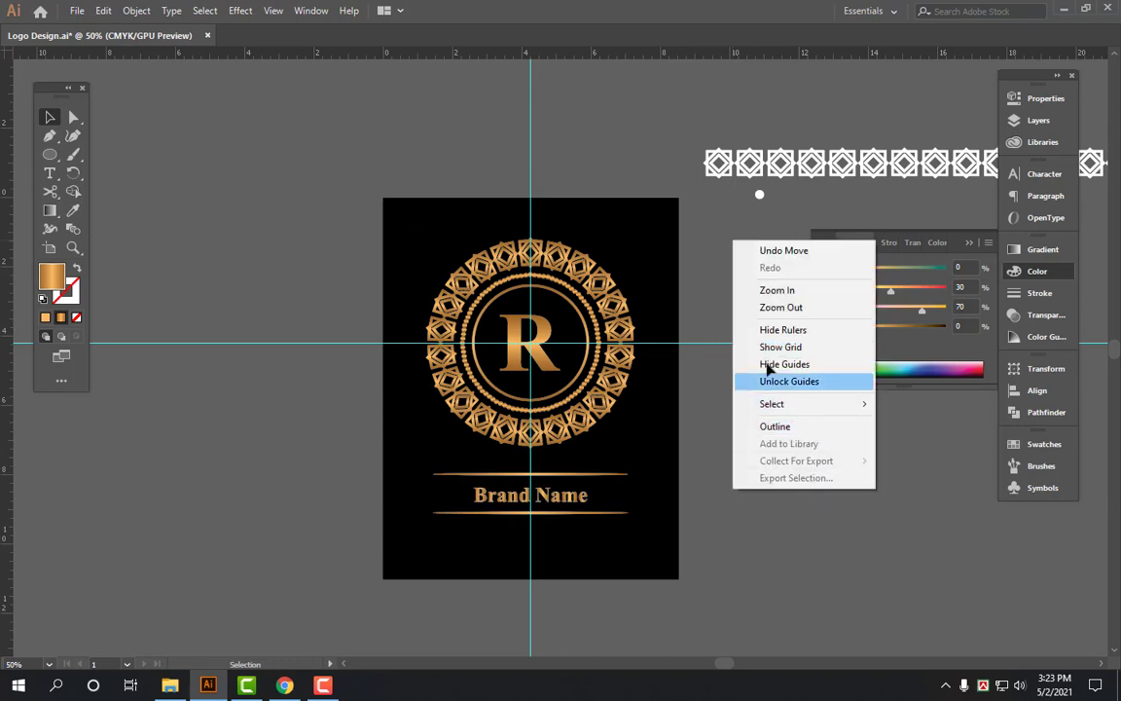
left_click(769, 381)
key("ctrl+z")
key("ctrl+z")
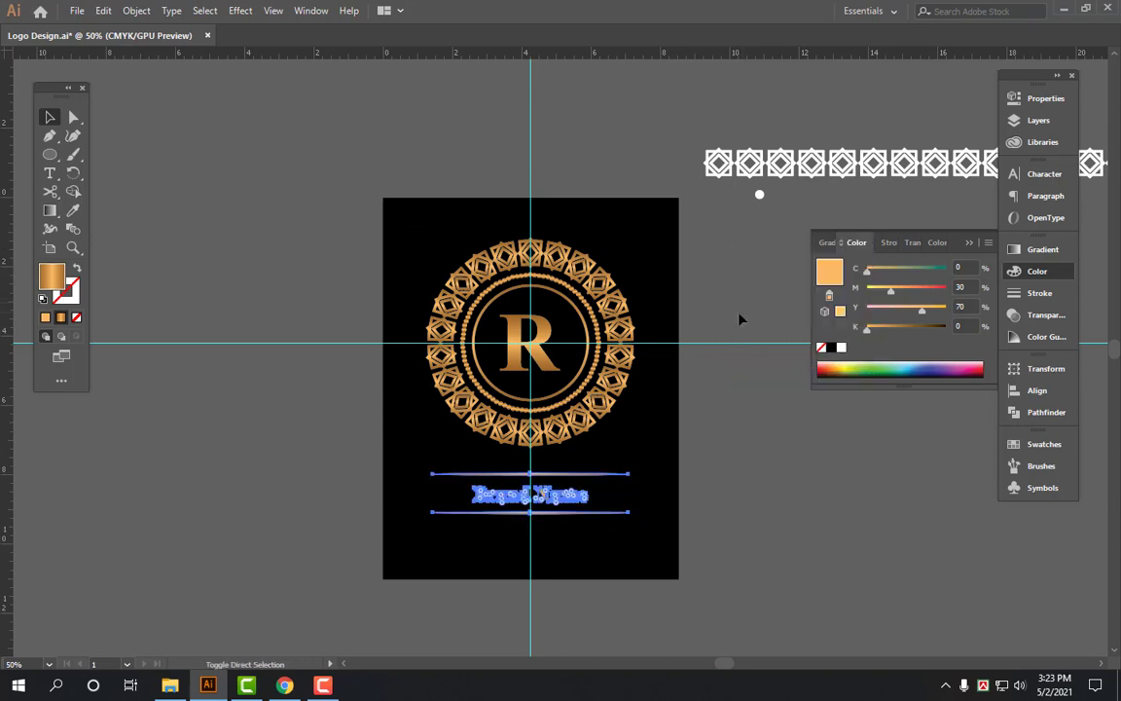
key("ctrl+z")
key("ctrl+z")
left_click(747, 451)
key("ctrl+plus")
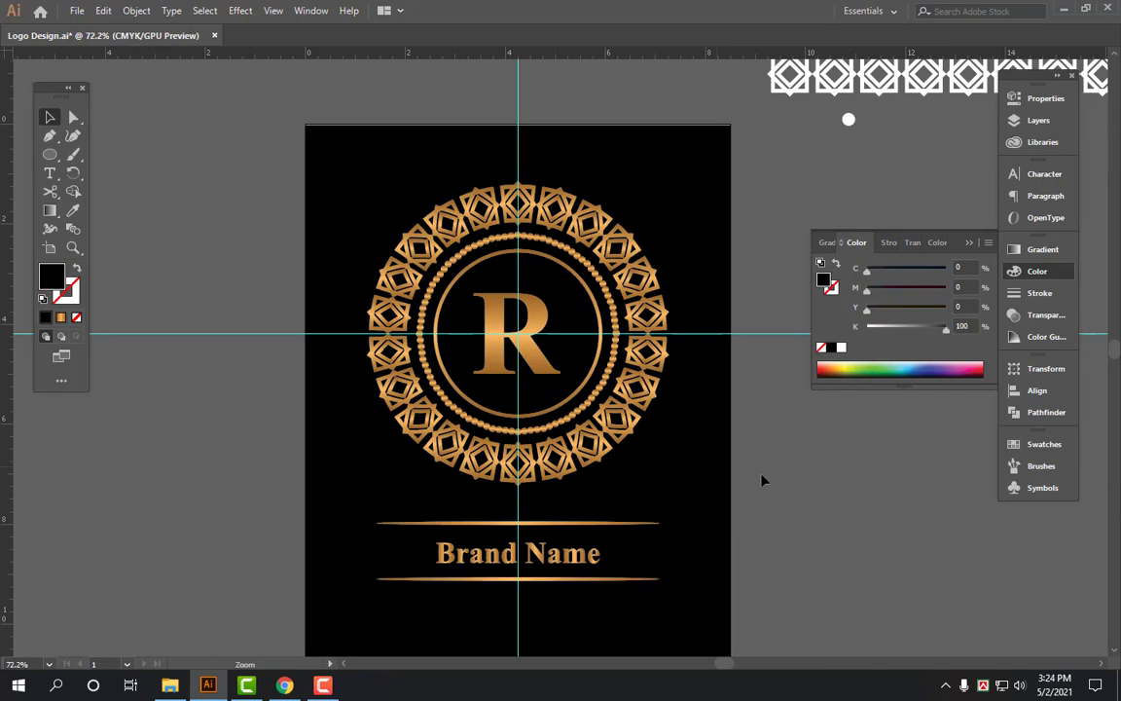
key("Tab")
left_click_drag(779, 476, 813, 459)
key("f")
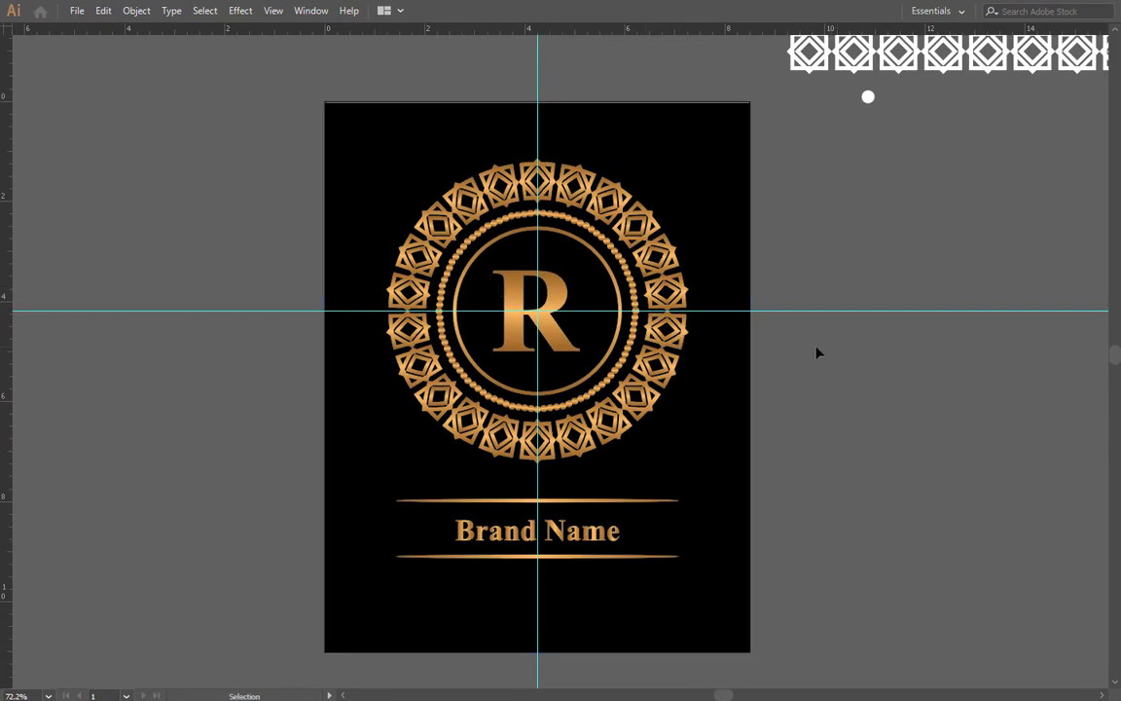
key("Tab")
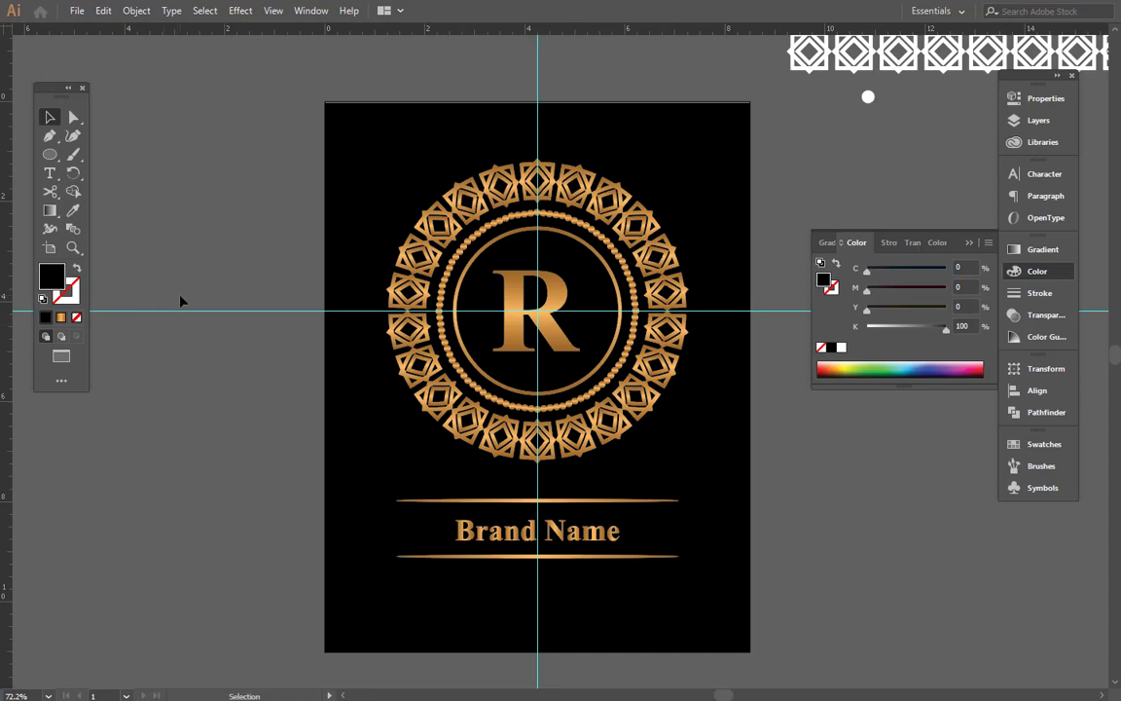
key("Tab")
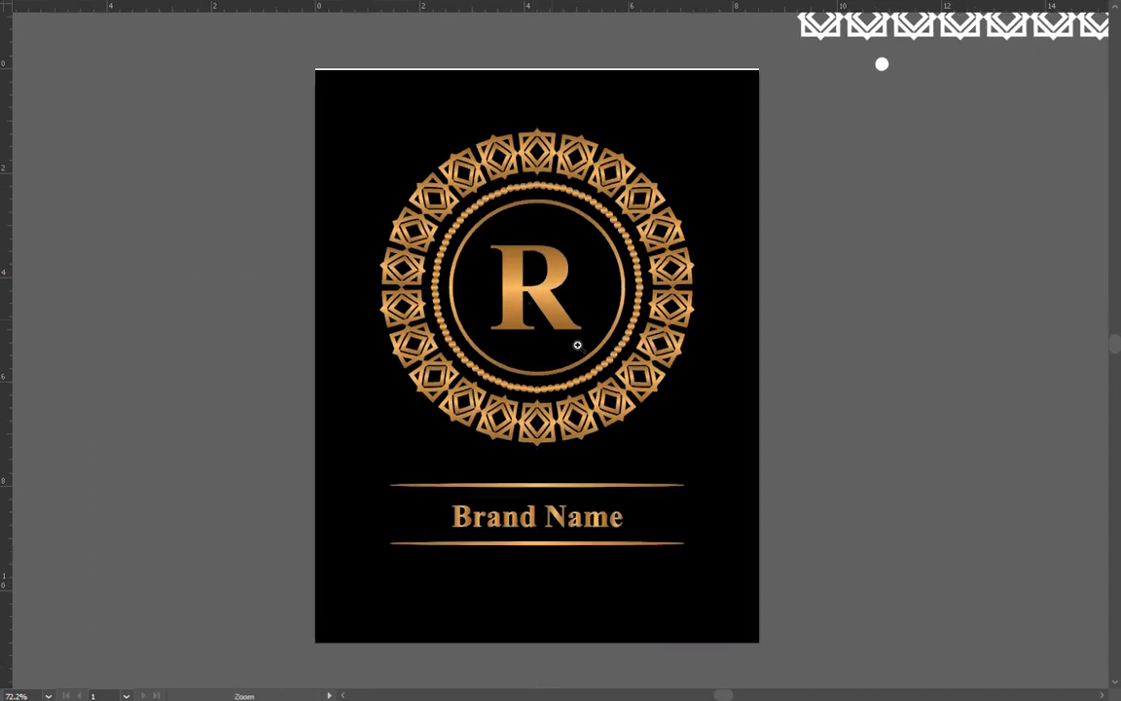
scroll(617, 375, "up", 3)
key("f")
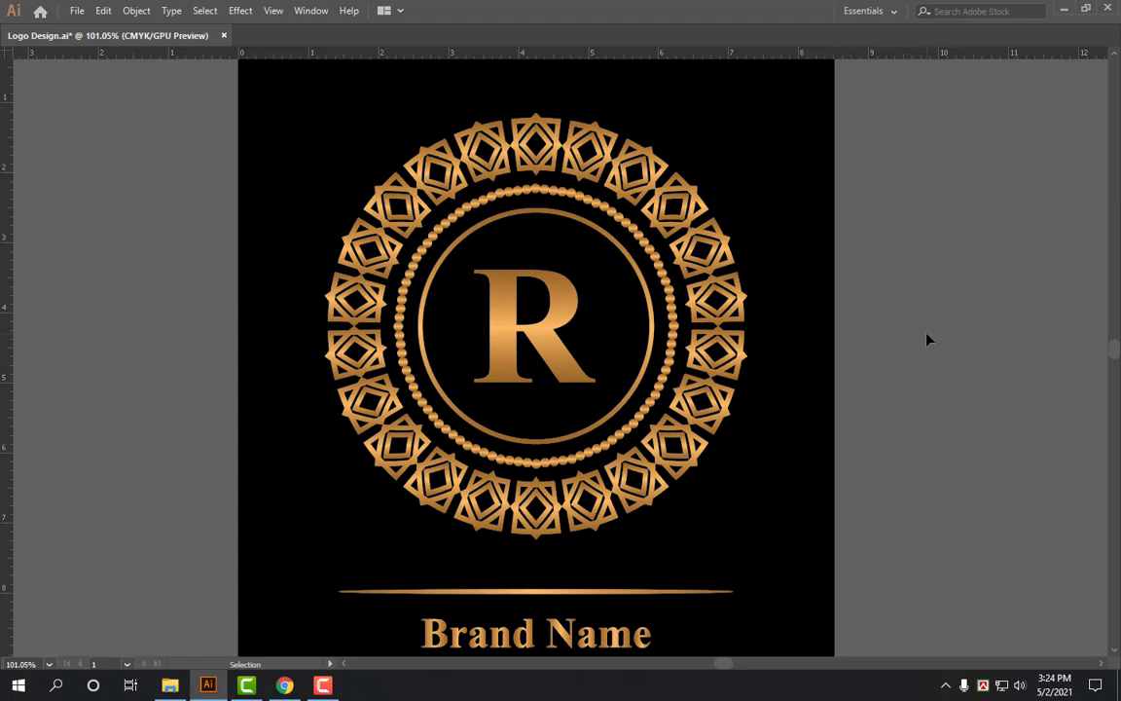
key("Tab")
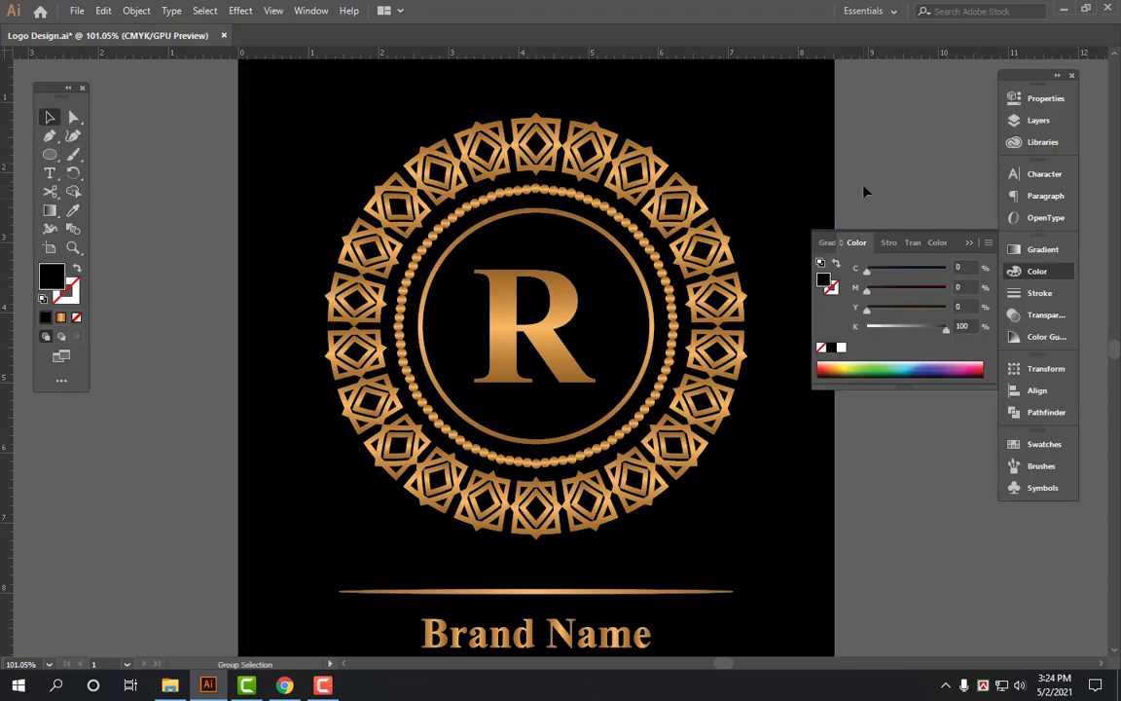
mouse_move(864, 192)
left_mouse_down()
mouse_move(853, 185)
mouse_move(759, 222)
left_mouse_up()
key("ctrl+1")
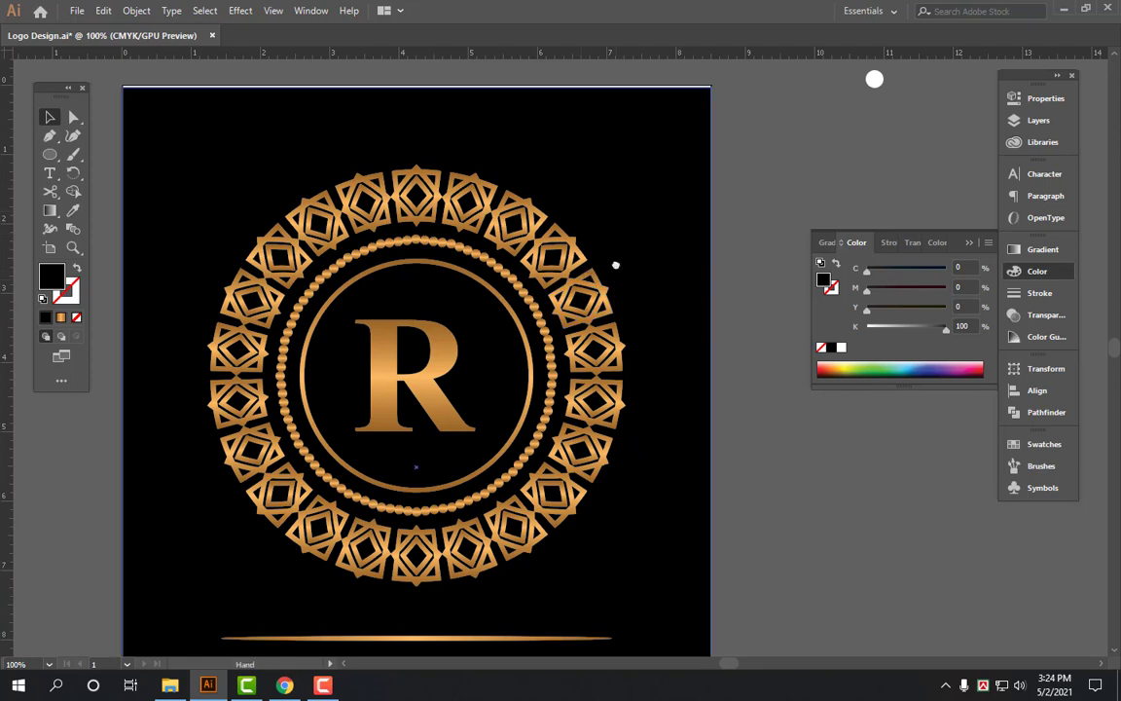
left_click_drag(579, 281, 650, 255)
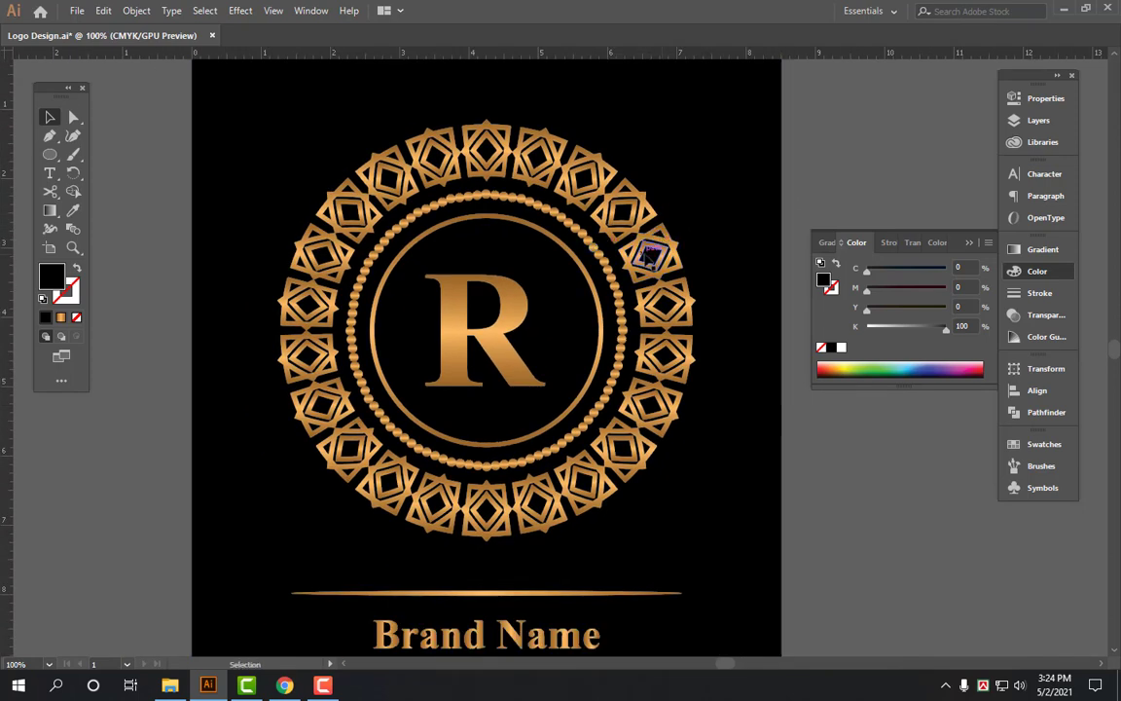